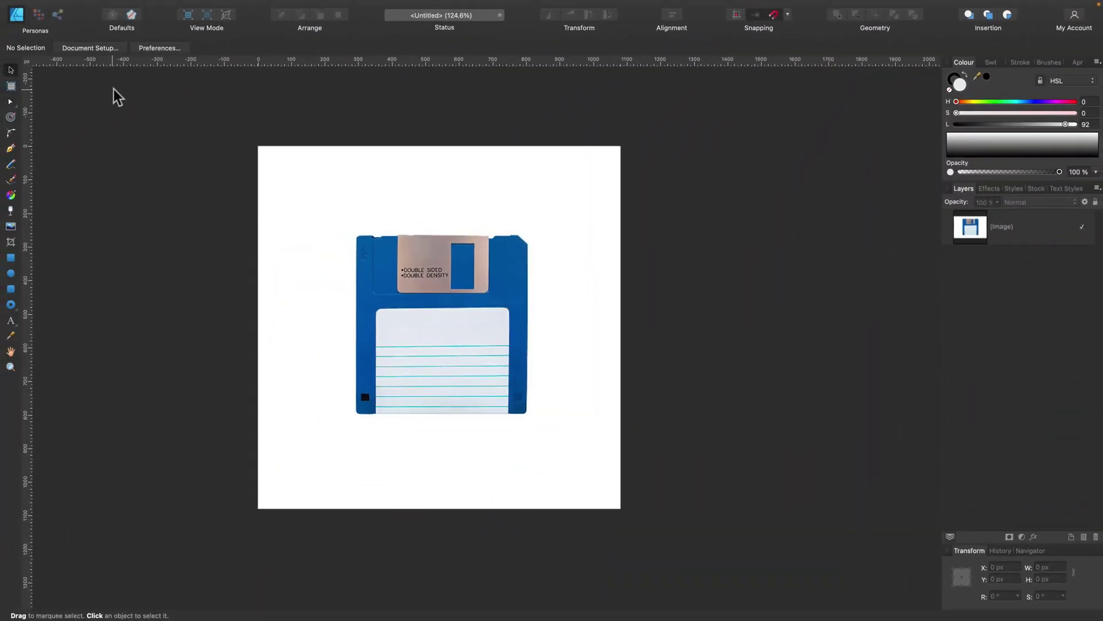
# Step: Zoom to fit so the whole floppy disk photo page is visible
pyautogui.press('super+0')
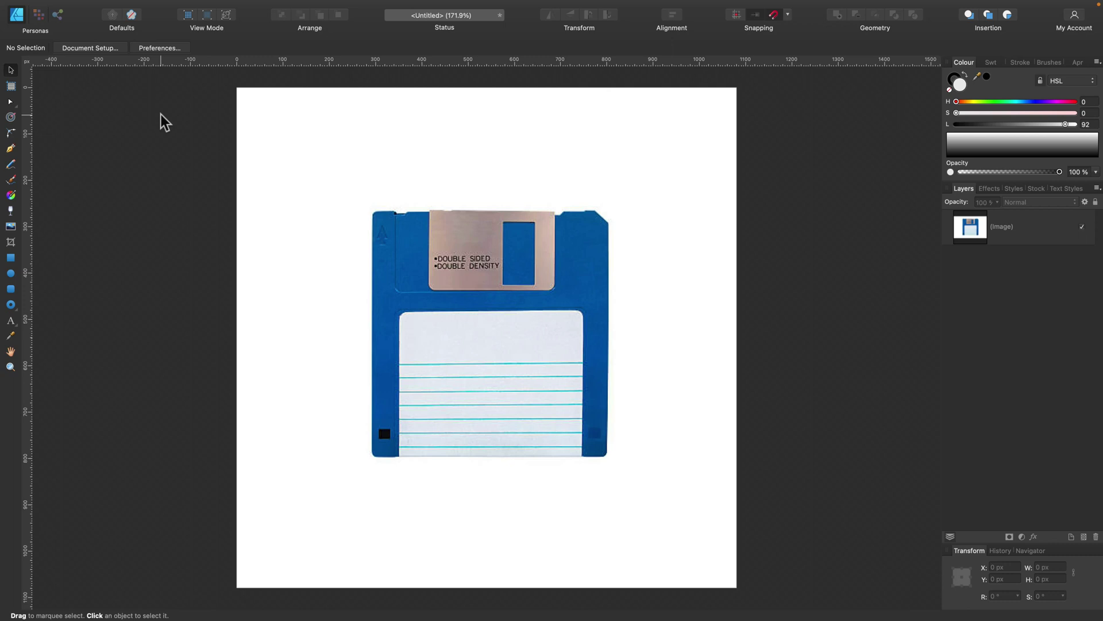
# Step: Select the floppy disk photo and zoom in to inspect its details, then fit back
pyautogui.click(440, 253)
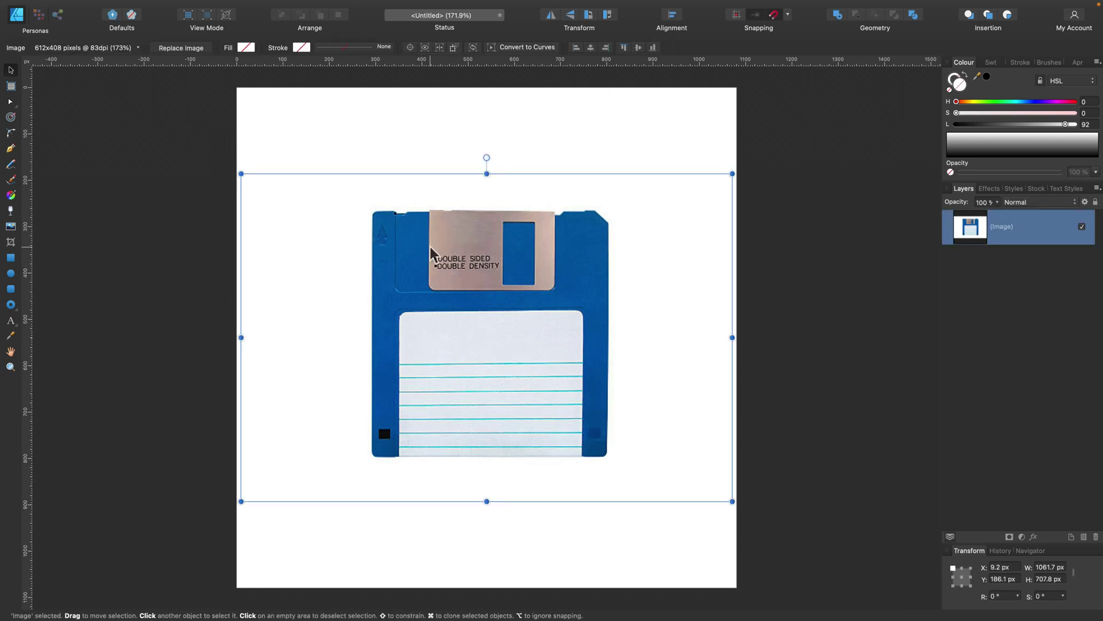
pyautogui.press('super+equal')
pyautogui.press('super+equal')
pyautogui.press('super+equal')
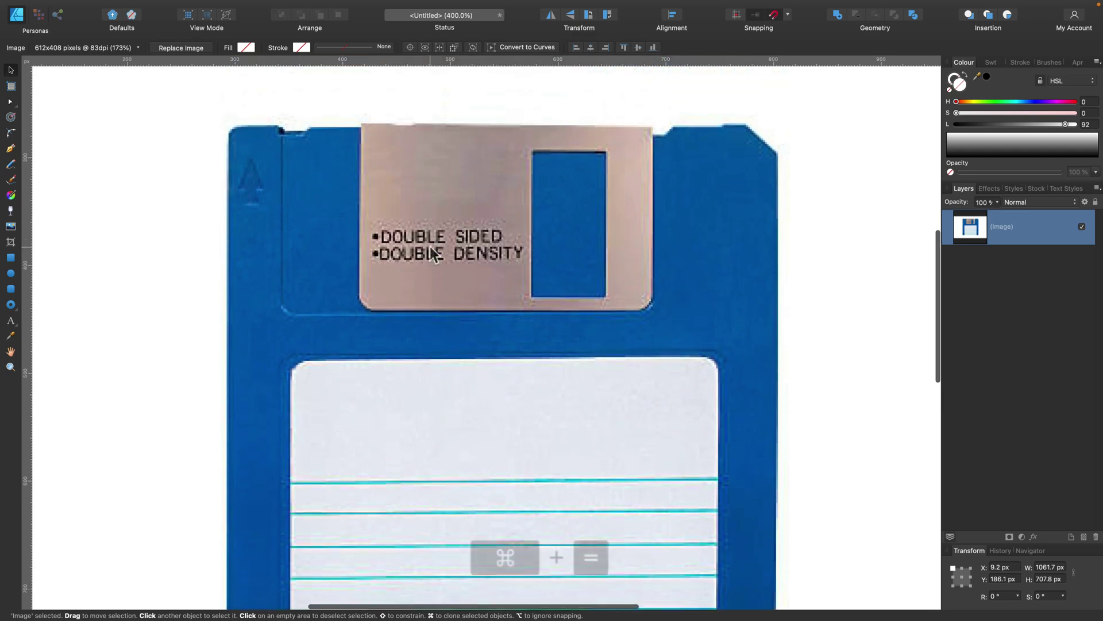
pyautogui.scroll(-3, 407, 282)
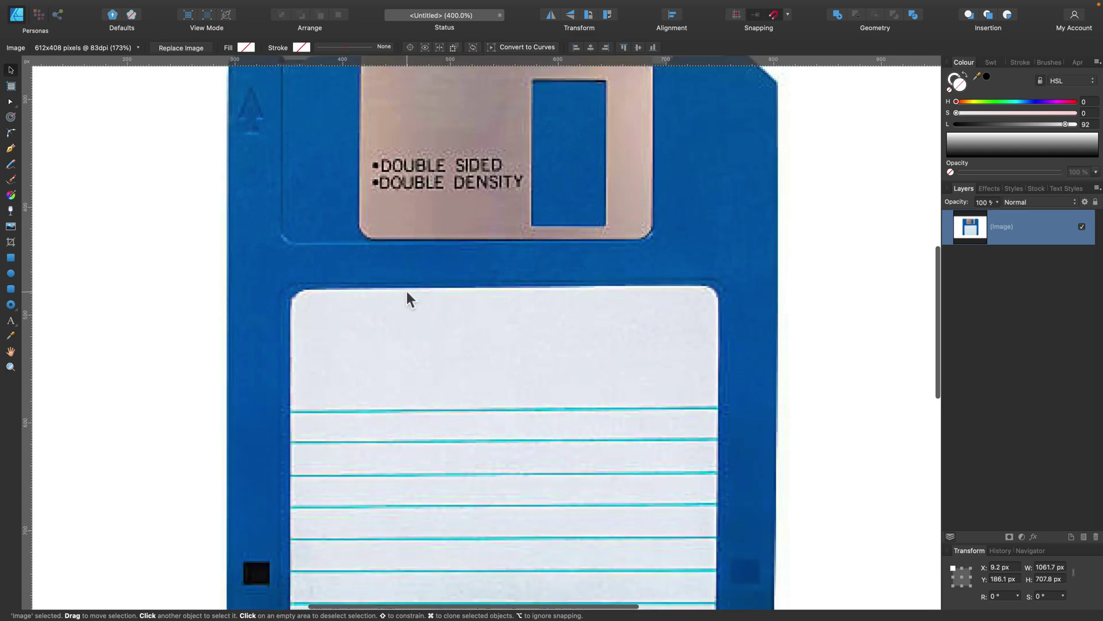
pyautogui.scroll(-6, 406, 294)
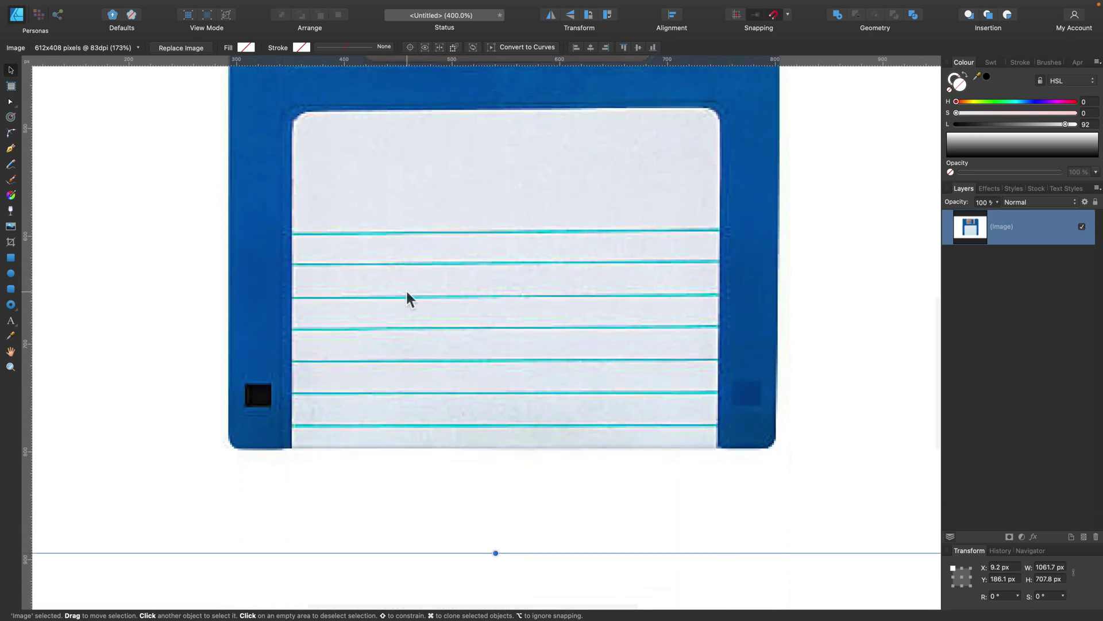
pyautogui.press('super+0')
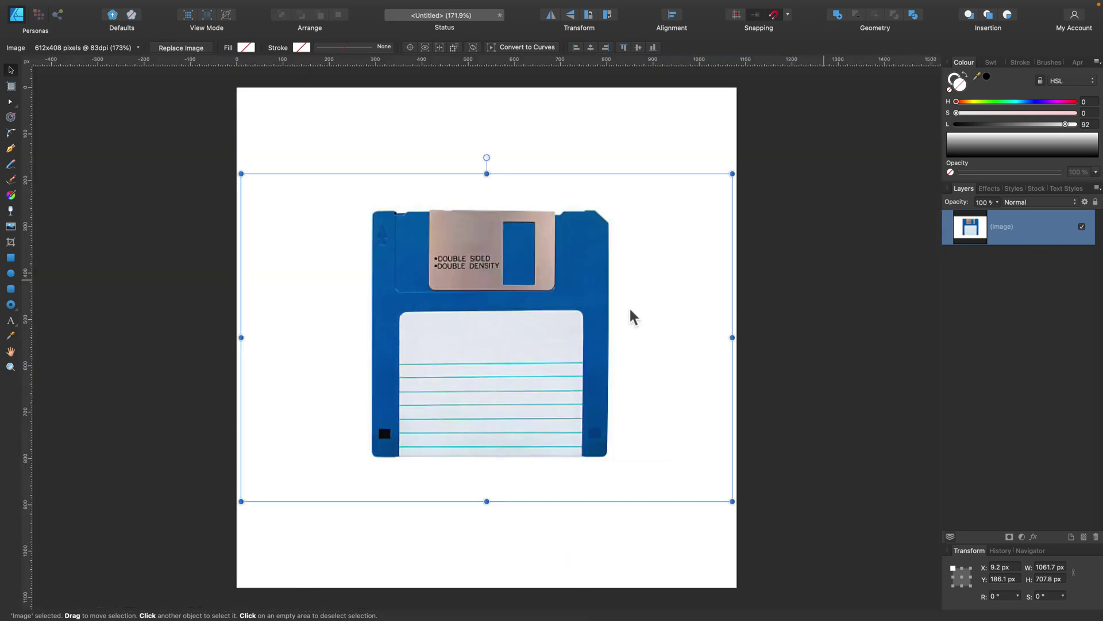
# Step: Undo an accidental move of the photo and lock its image layer
pyautogui.moveTo(536, 294); pyautogui.dragTo(709, 232)
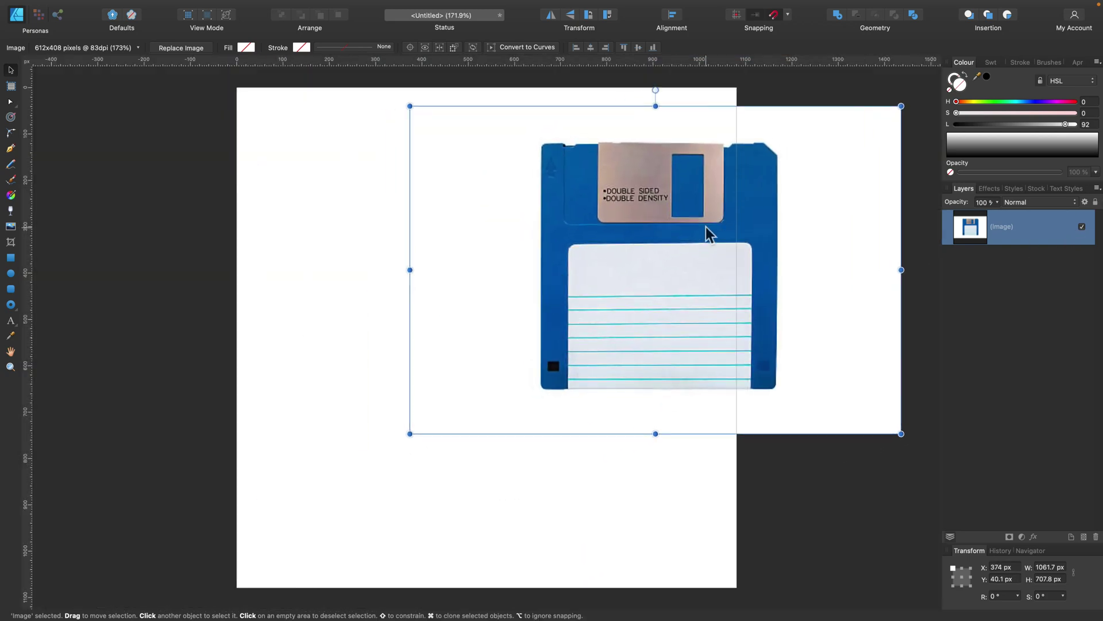
pyautogui.press('super+z')
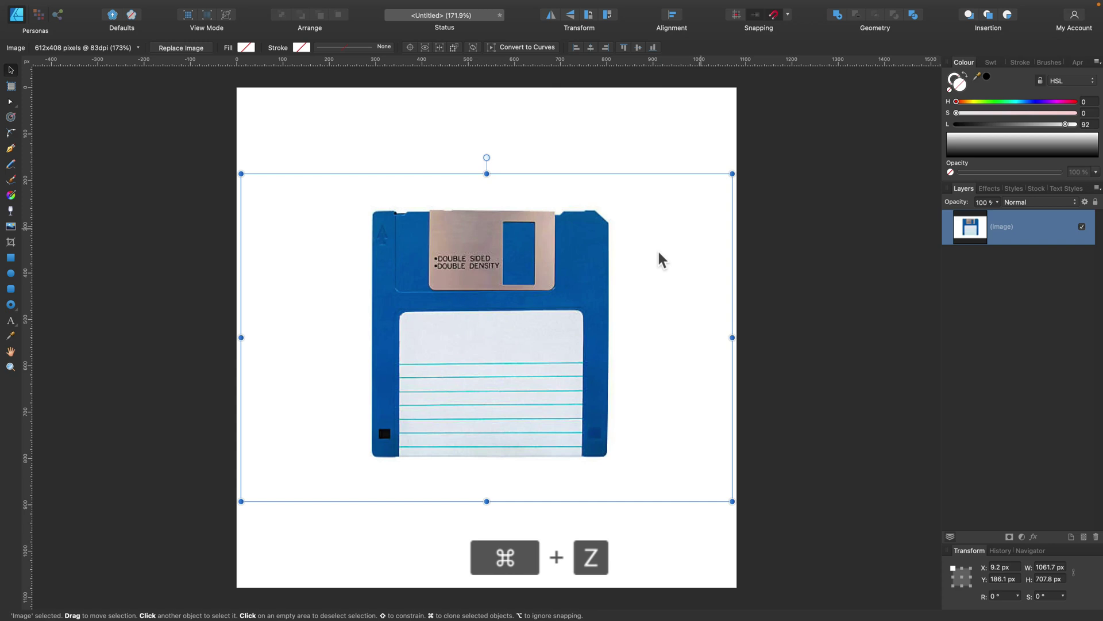
pyautogui.click(1095, 202)
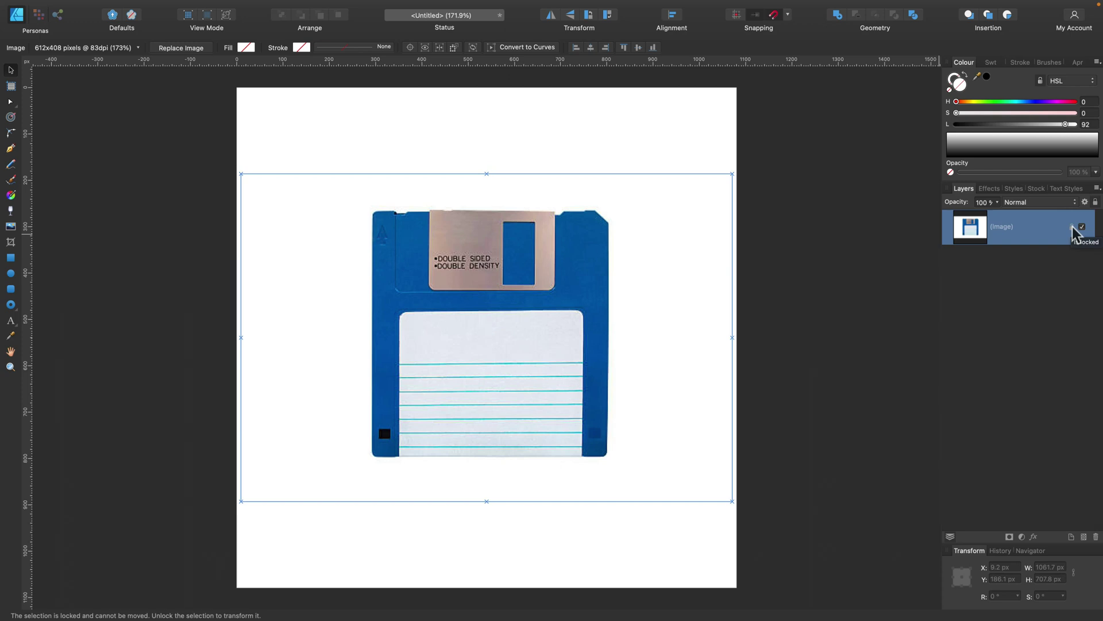
pyautogui.hscroll(1, 664, 323)
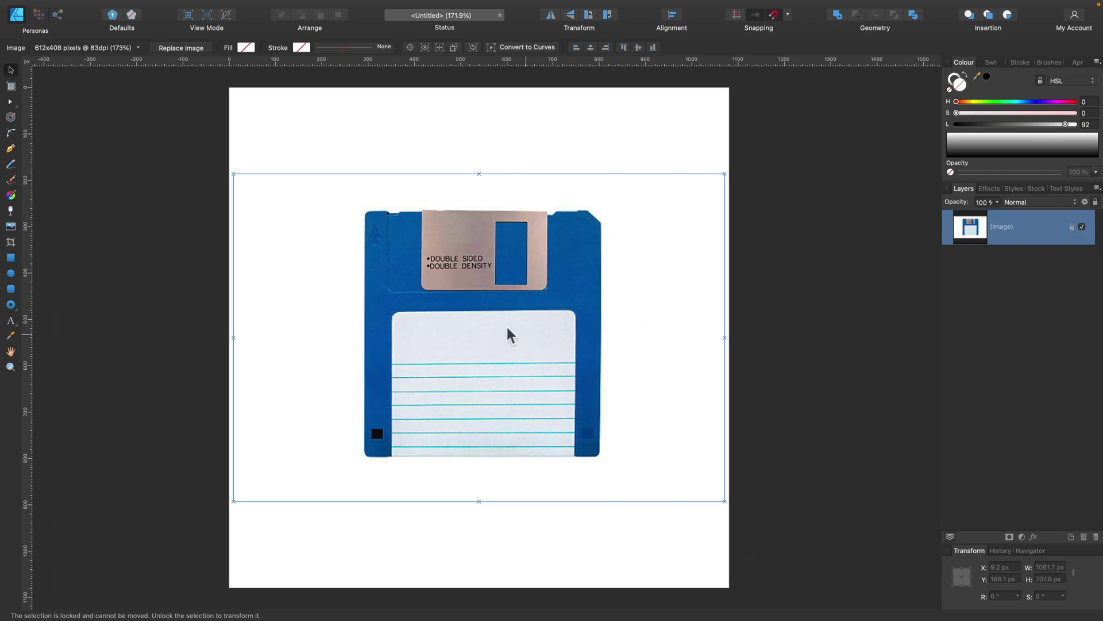
# Step: Draw a rectangle over the disk with no fill and a 1.5 pt pink-red stroke
pyautogui.click(10, 258)
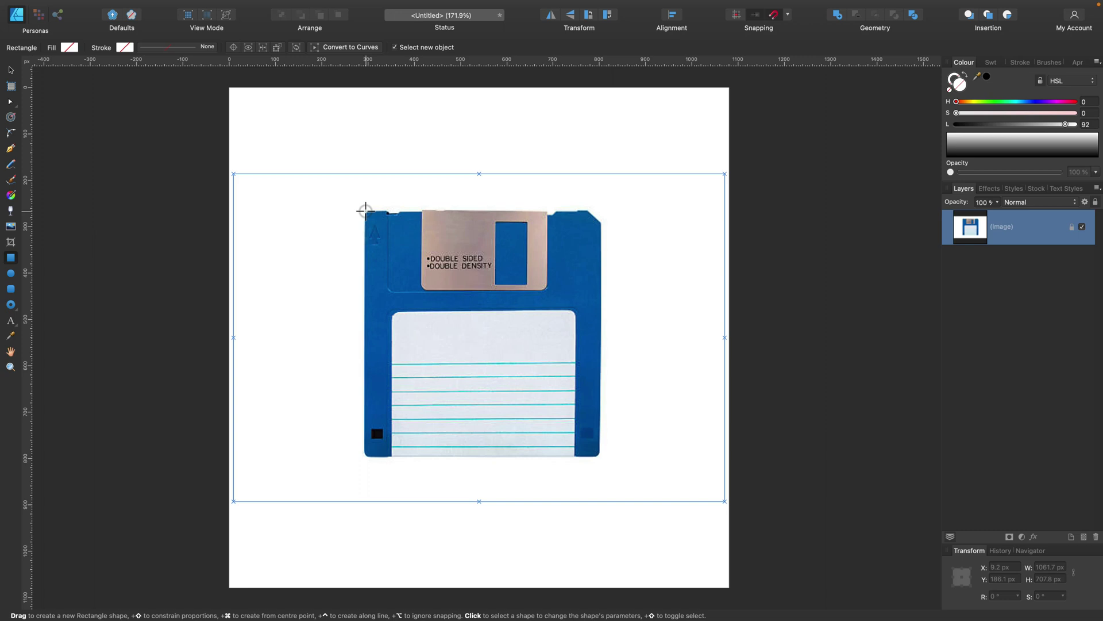
pyautogui.moveTo(365, 210); pyautogui.dragTo(600, 457)
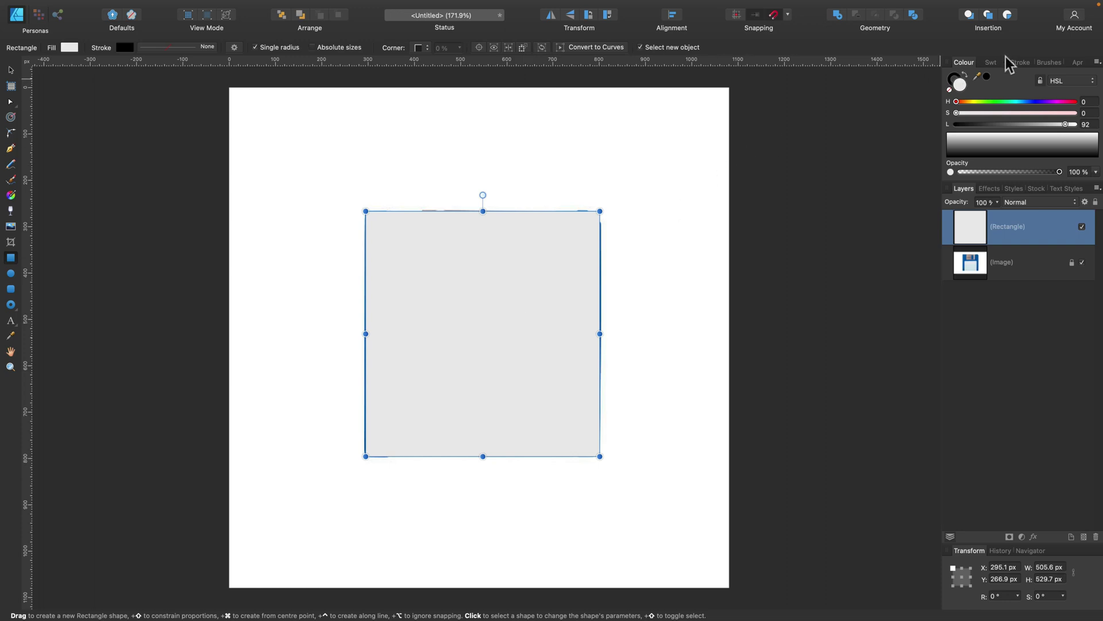
pyautogui.click(950, 91)
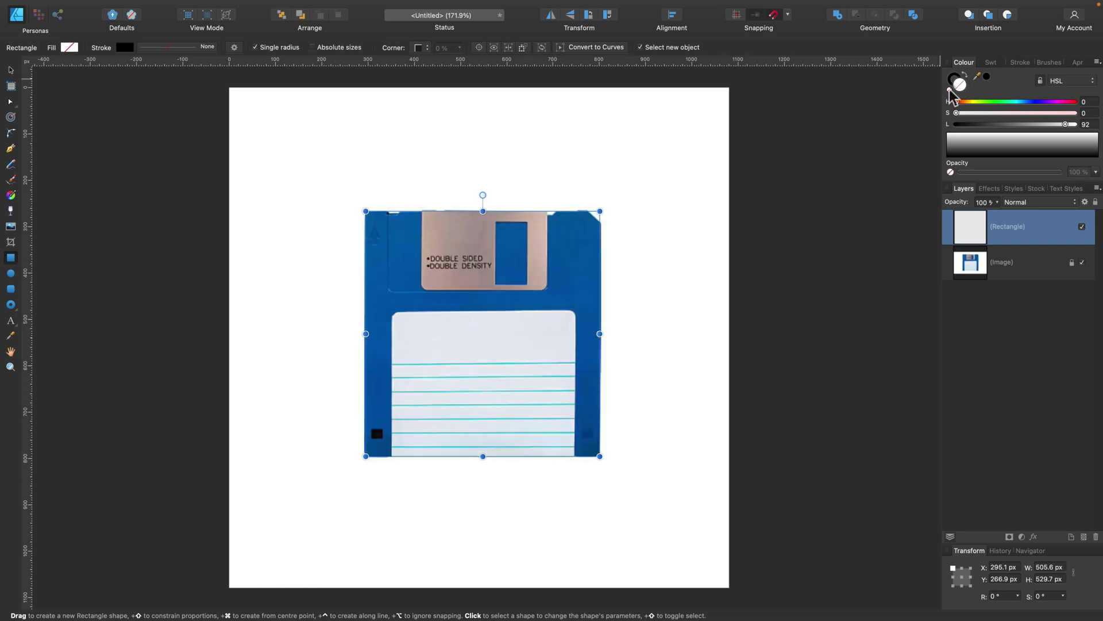
pyautogui.click(956, 80)
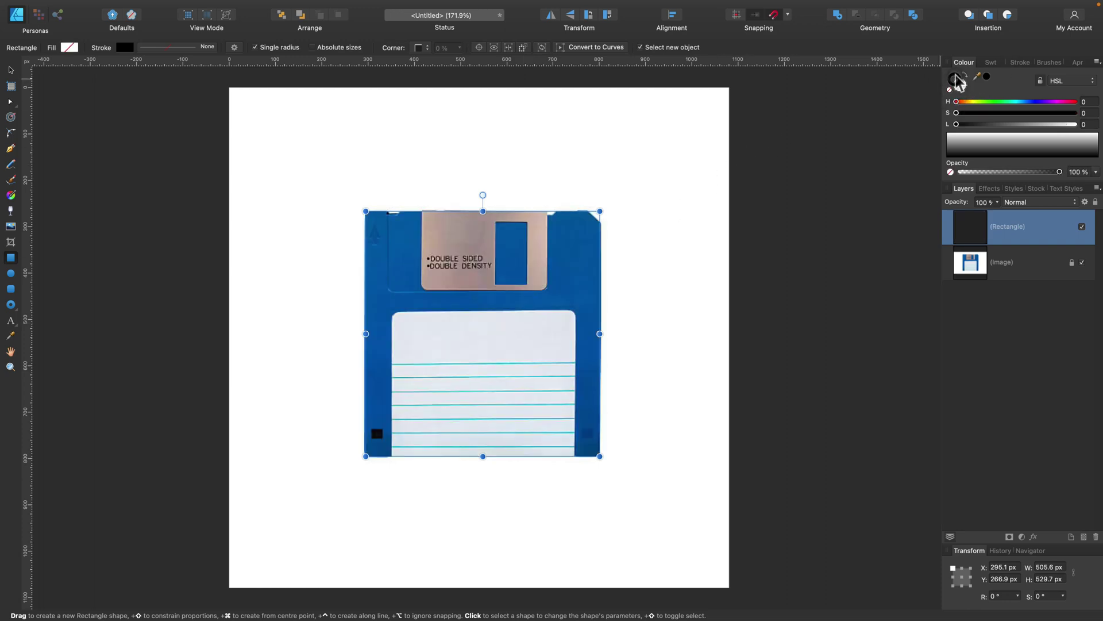
pyautogui.click(1018, 62)
pyautogui.moveTo(976, 92)
pyautogui.mouseDown()
pyautogui.moveTo(1006, 91)
pyautogui.moveTo(993, 91)
pyautogui.mouseUp()
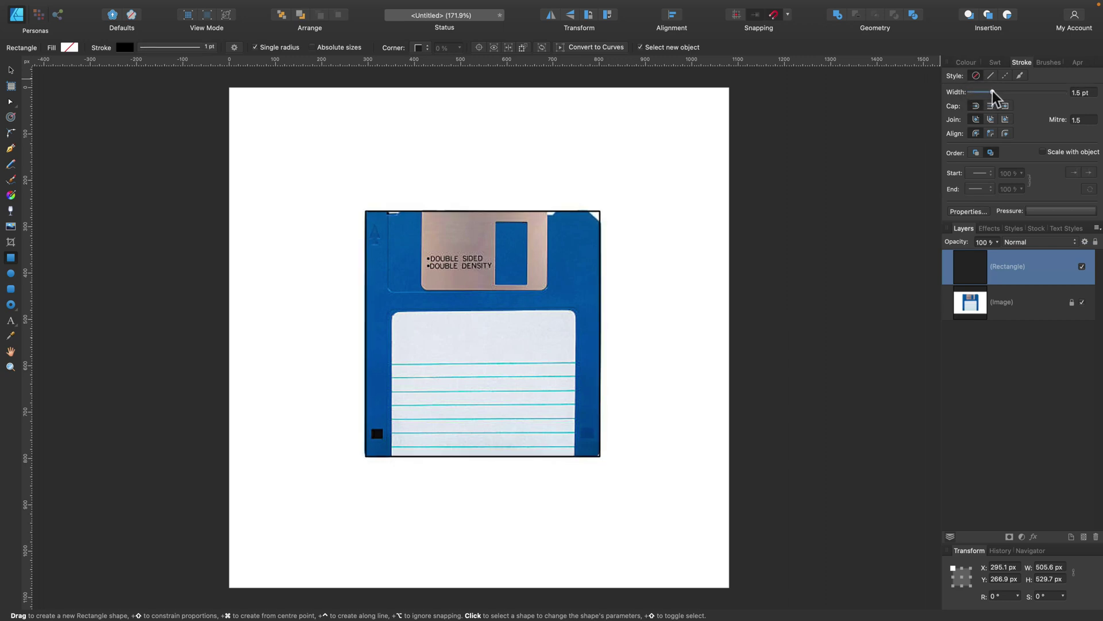
pyautogui.click(977, 76)
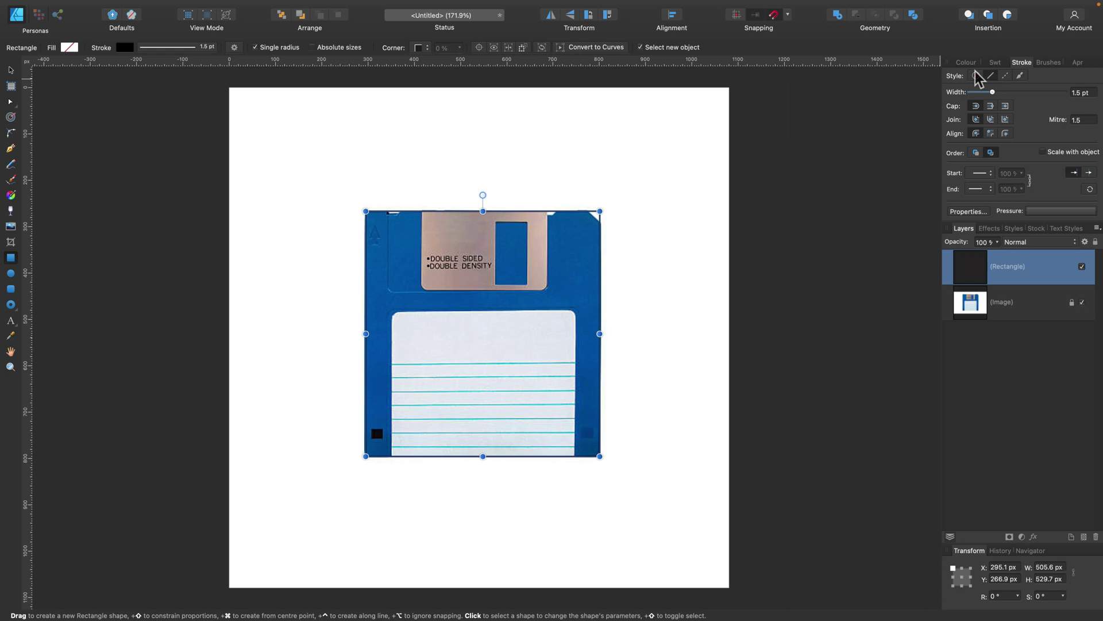
pyautogui.click(966, 62)
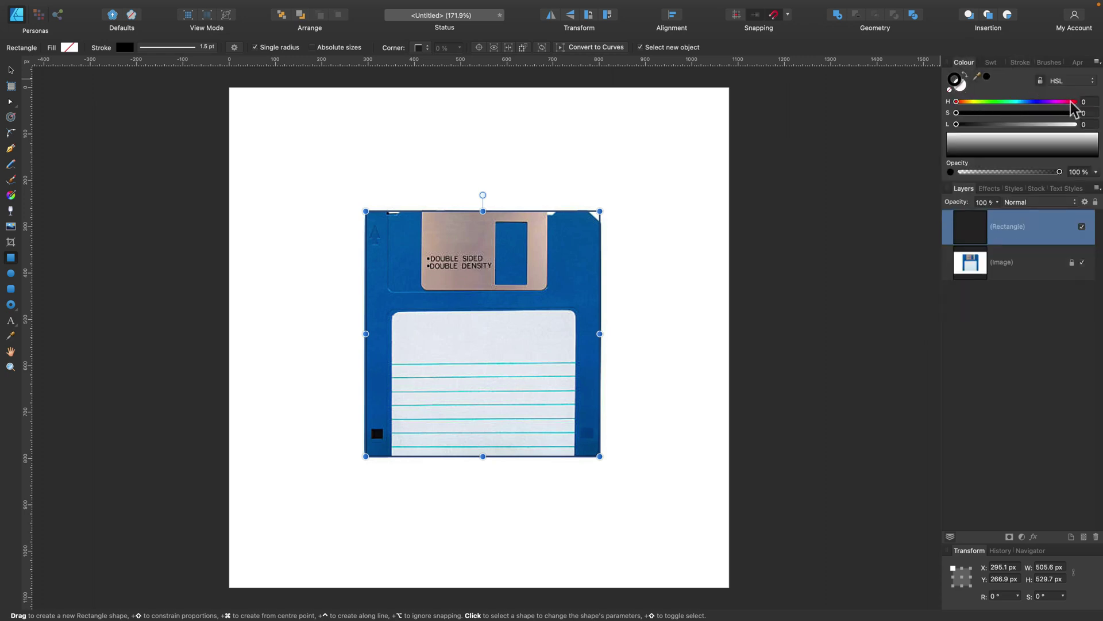
pyautogui.moveTo(1057, 113)
pyautogui.mouseDown()
pyautogui.moveTo(1075, 112)
pyautogui.moveTo(1017, 125)
pyautogui.mouseUp()
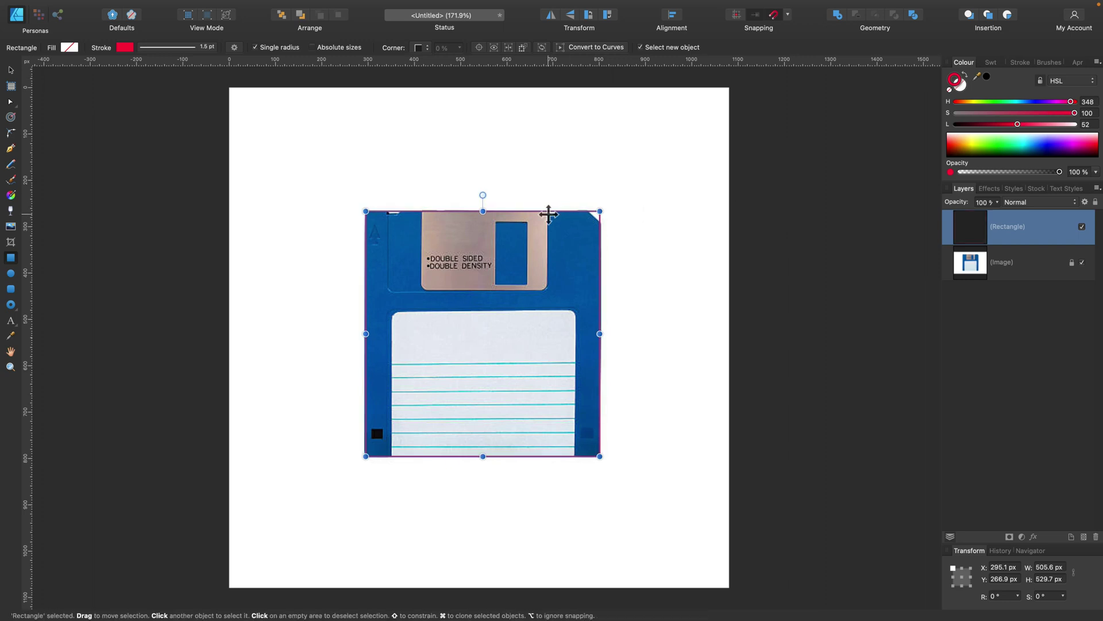
# Step: Stretch the rectangle's left and right edges to the disk, about 511.3 × 529.7 px
pyautogui.click(9, 72)
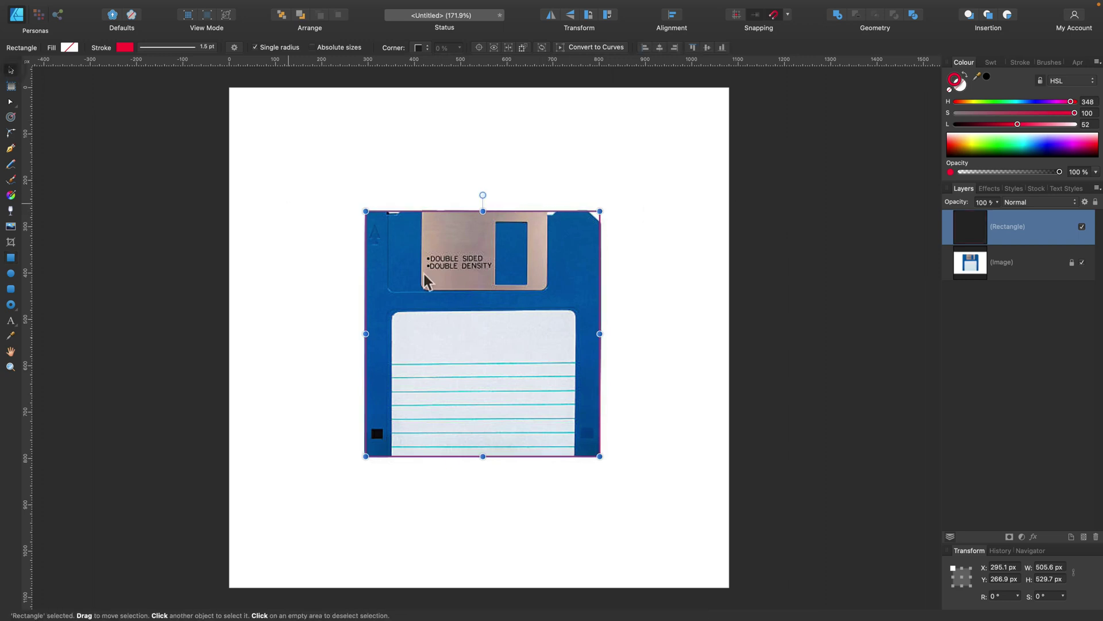
pyautogui.press('super+equal')
pyautogui.press('super+equal')
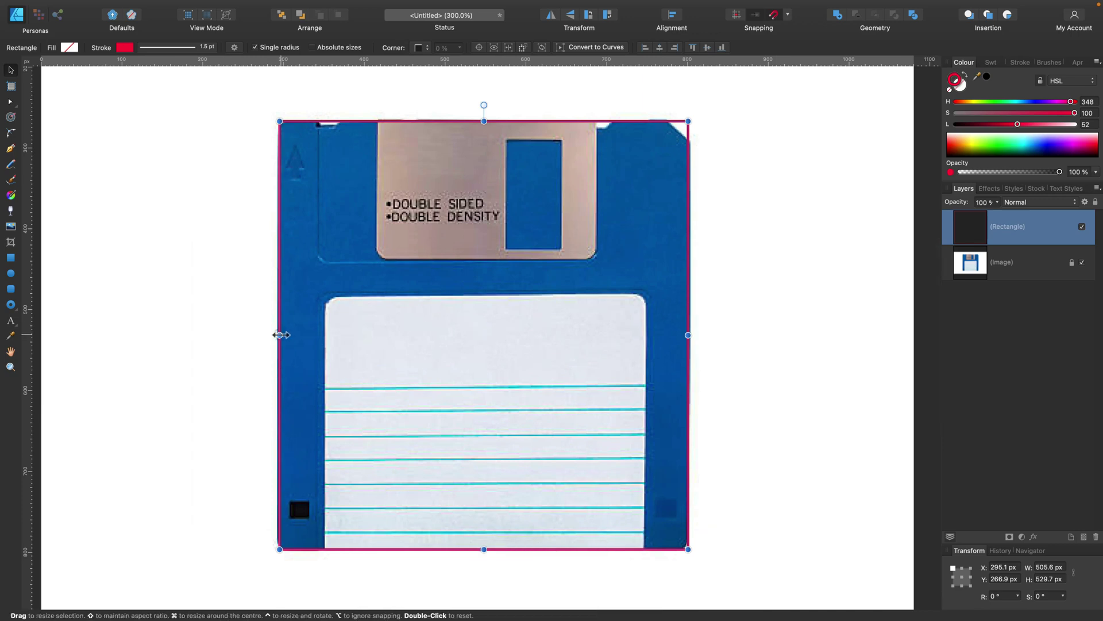
pyautogui.moveTo(280, 335); pyautogui.dragTo(278, 337)
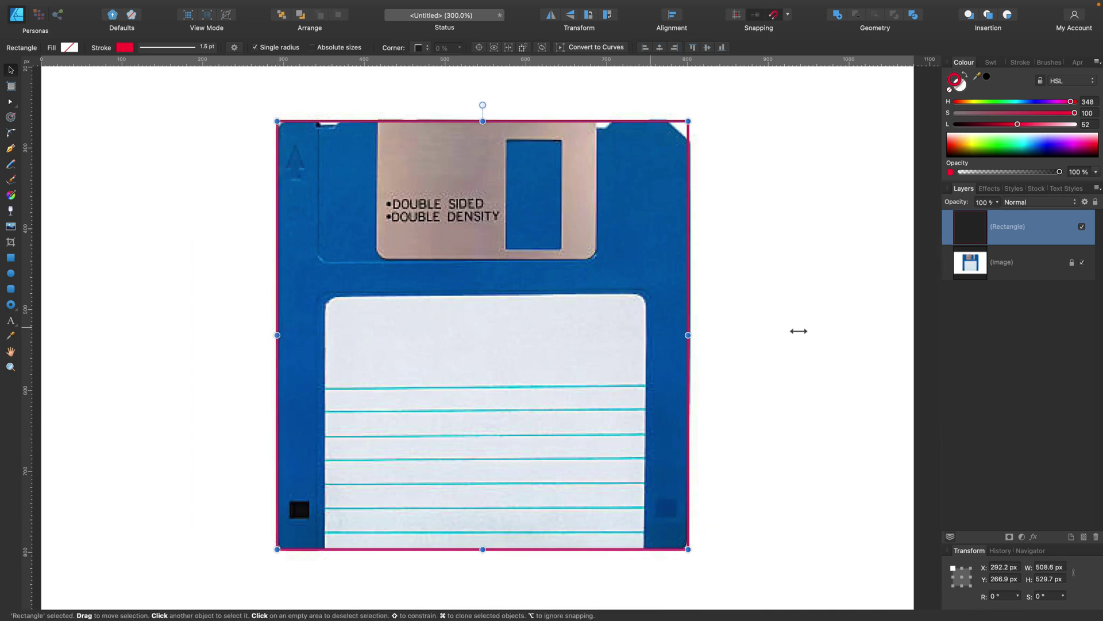
pyautogui.moveTo(689, 335); pyautogui.dragTo(692, 335)
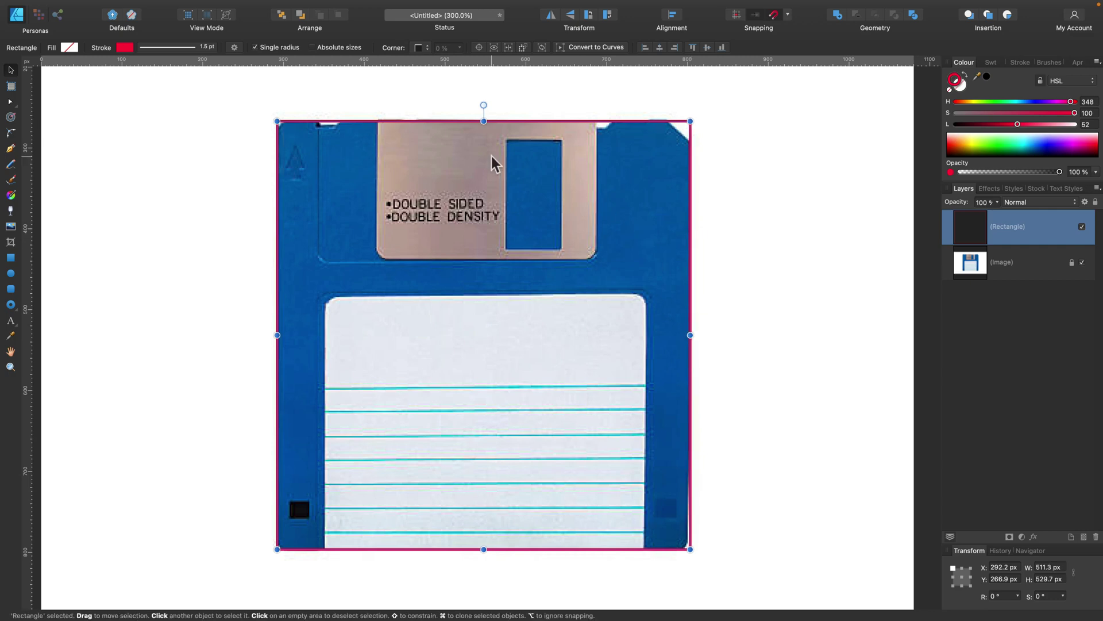
# Step: Convert the outline to curves and slightly round its two left and bottom-right corners
pyautogui.click(598, 48)
pyautogui.click(10, 101)
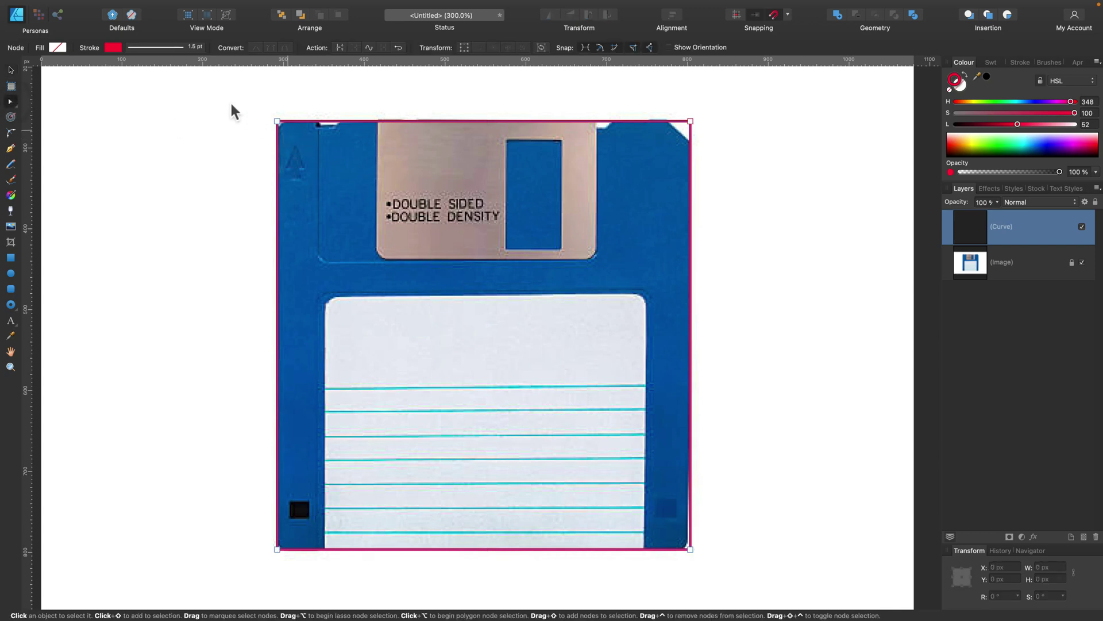
pyautogui.moveTo(228, 102); pyautogui.dragTo(293, 583)
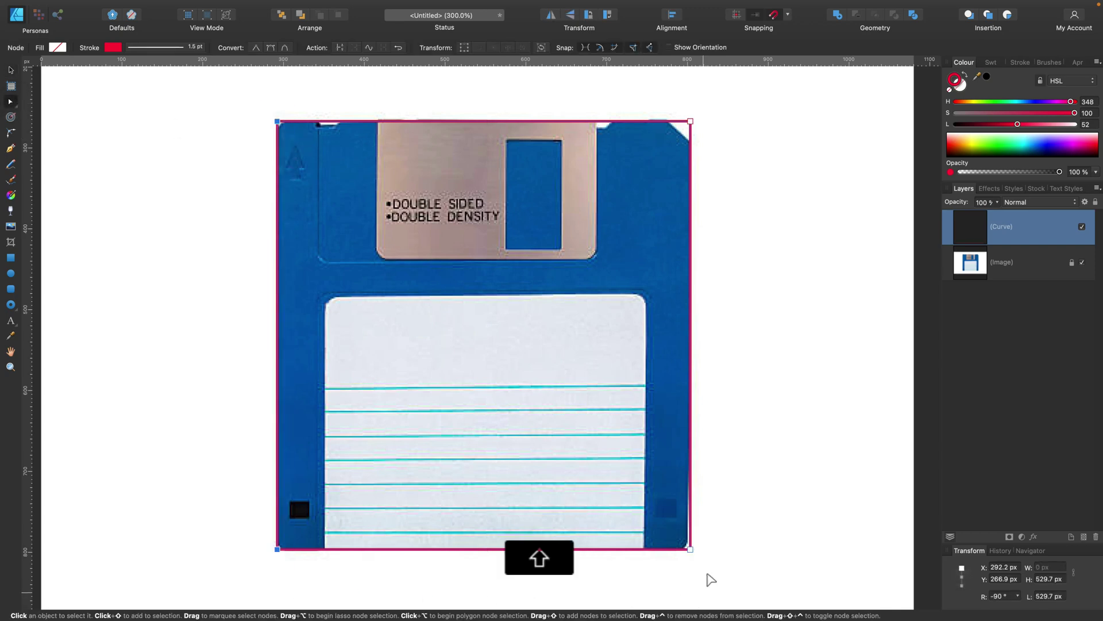
pyautogui.moveTo(718, 586); pyautogui.dragTo(684, 525)
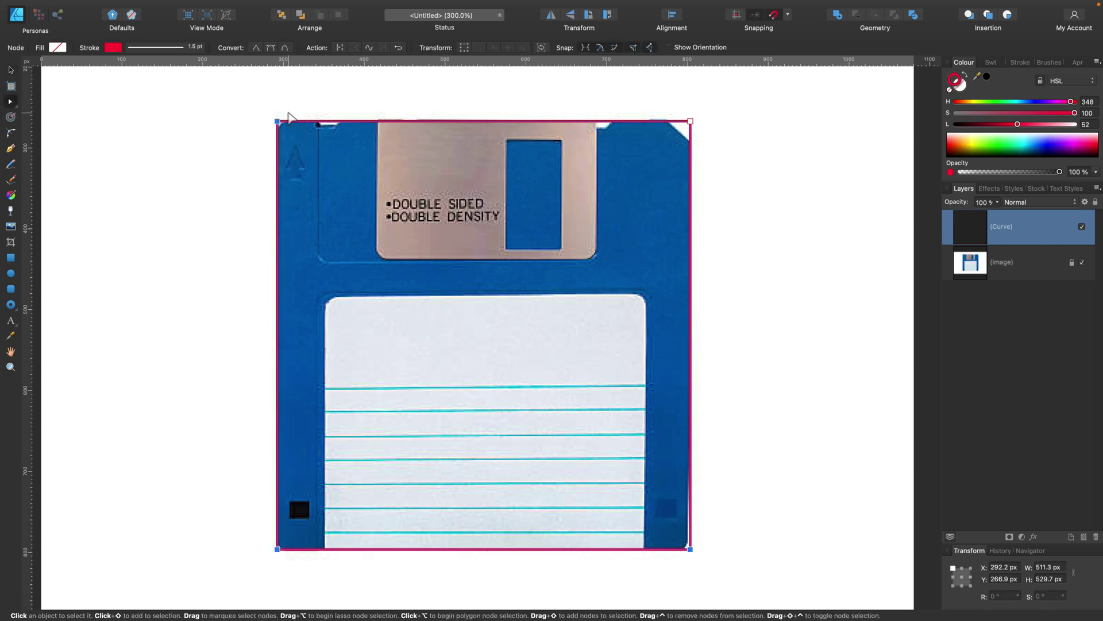
pyautogui.click(11, 133)
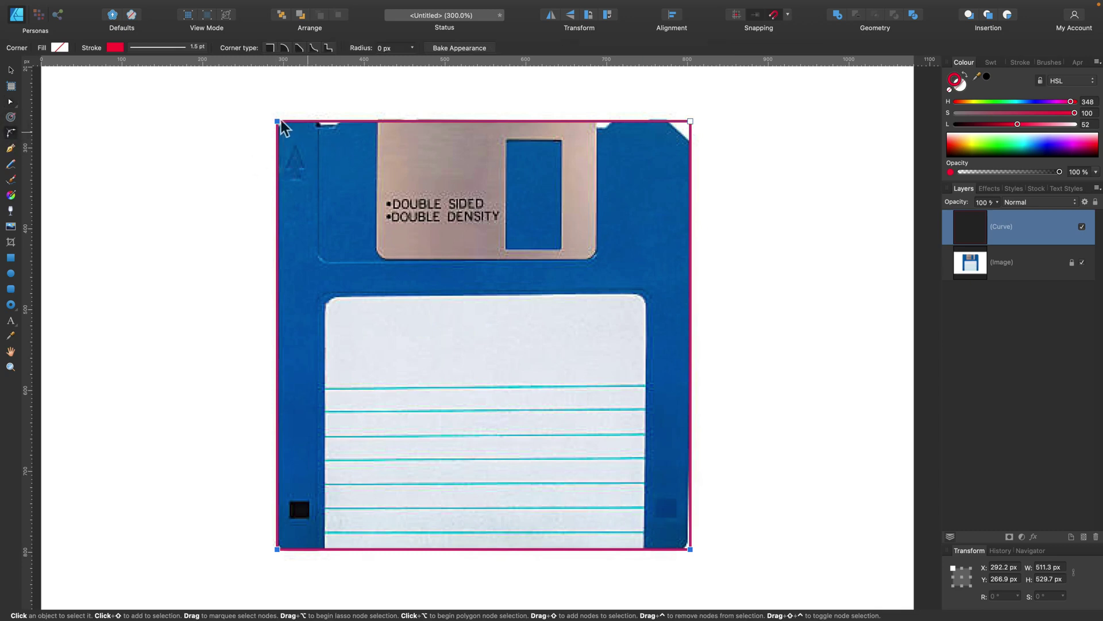
pyautogui.moveTo(278, 121); pyautogui.dragTo(285, 130)
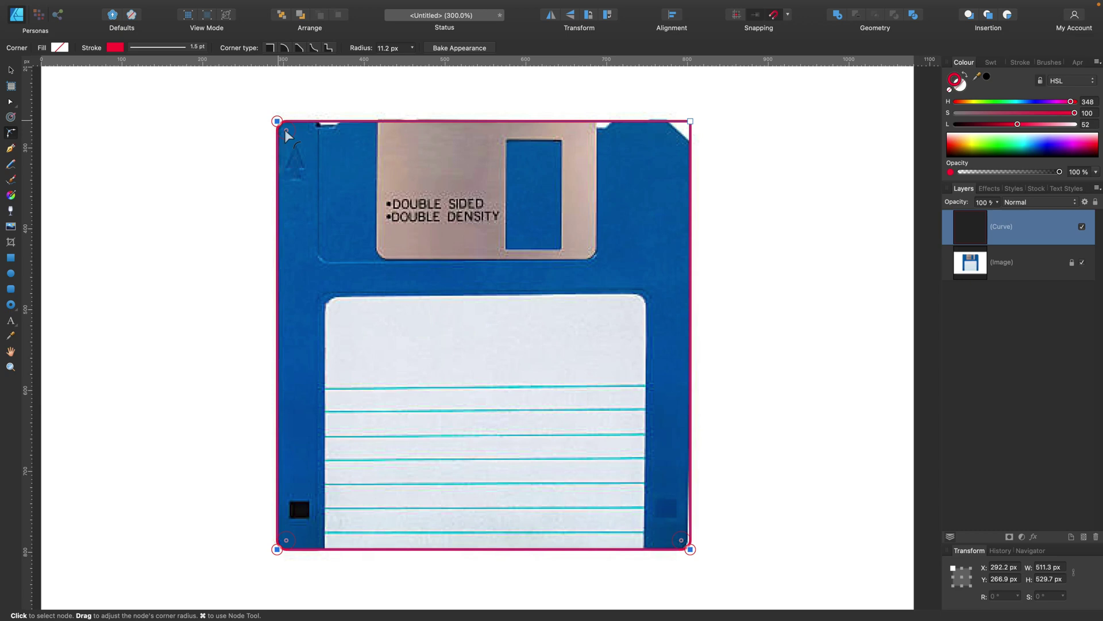
# Step: Cut the top-right corner off with a straight bevel and bake the corners into nodes
pyautogui.click(691, 122)
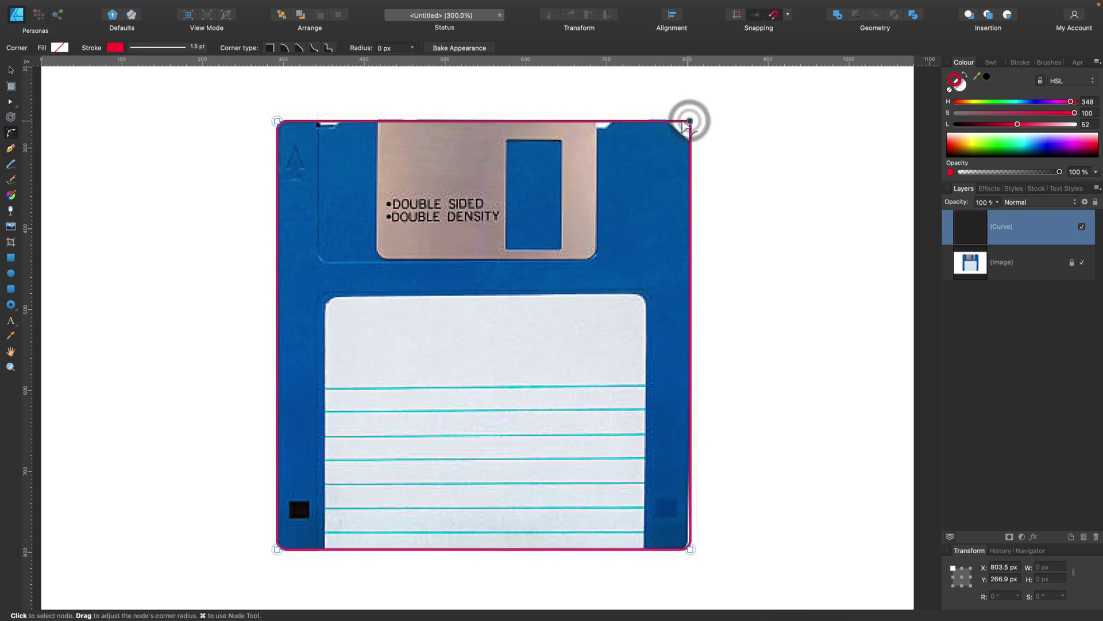
pyautogui.click(300, 52)
pyautogui.moveTo(690, 121); pyautogui.dragTo(673, 158)
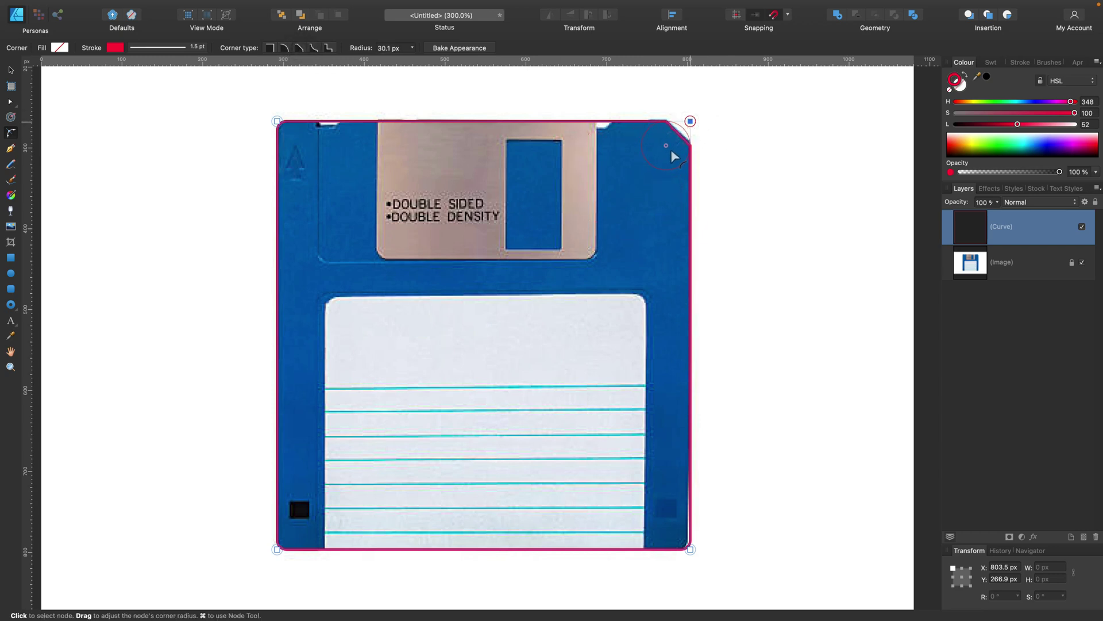
pyautogui.press('super')
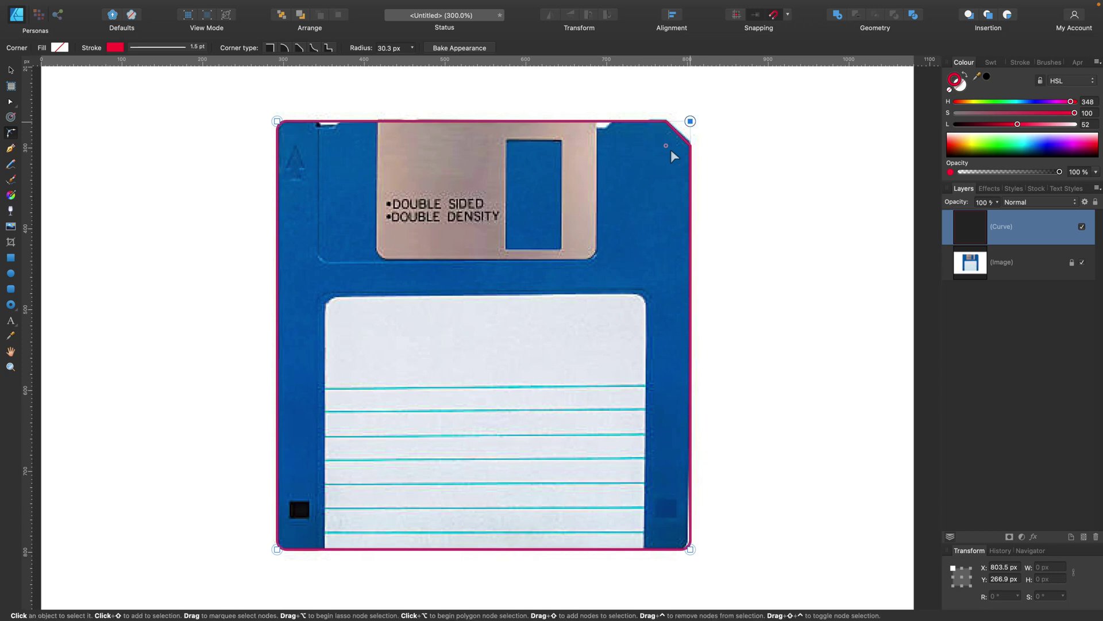
pyautogui.click(458, 49)
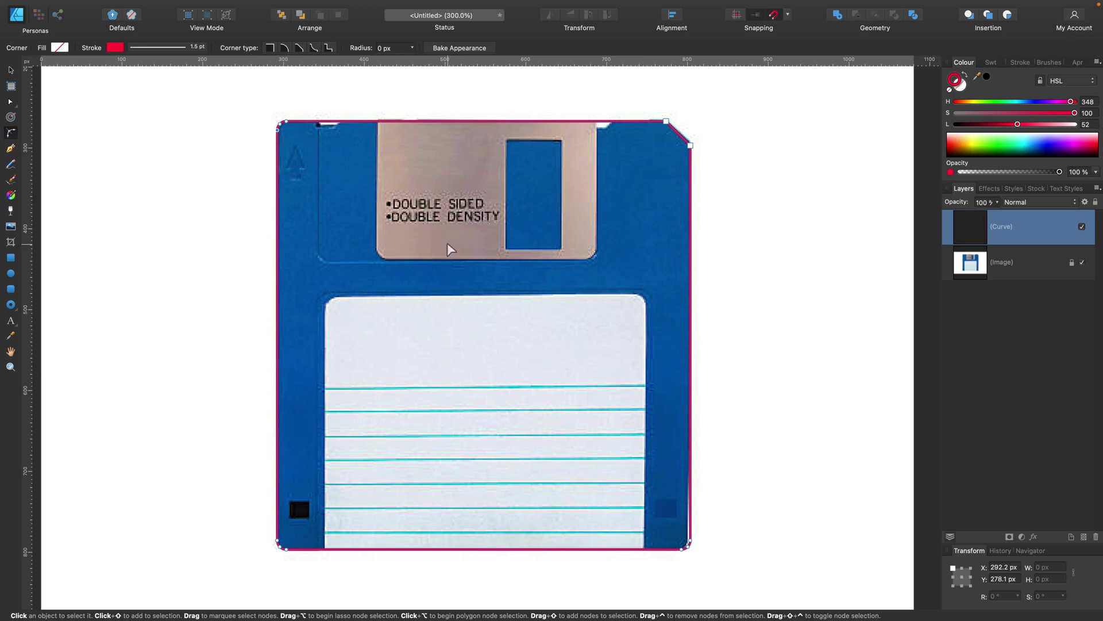
pyautogui.scroll(3, 448, 248)
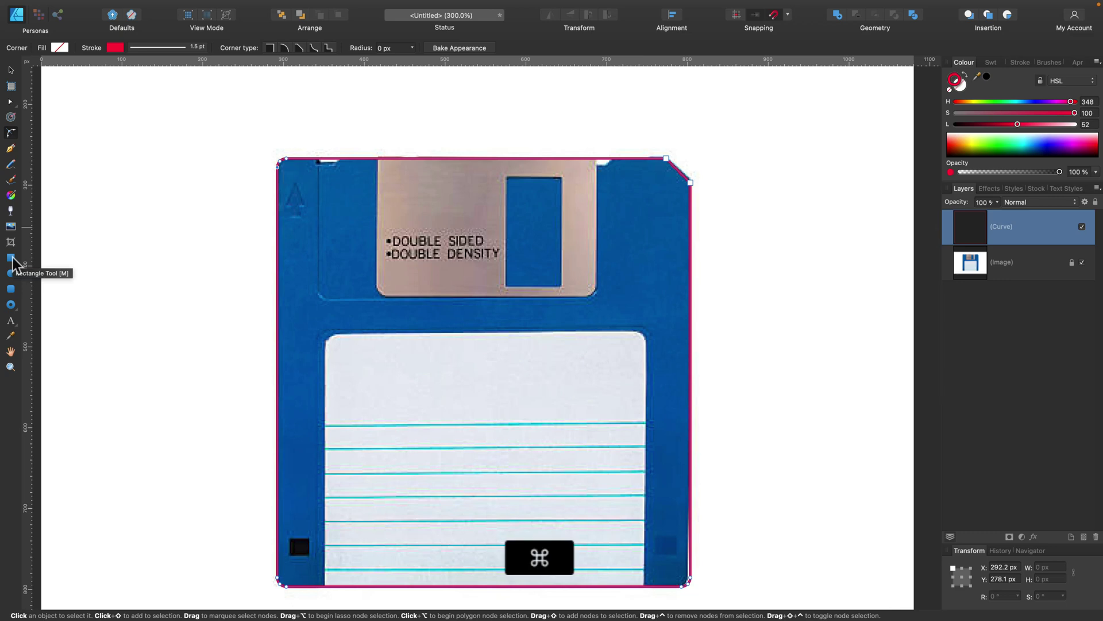
# Step: Draw a small rectangle over the top-left notch and a narrow one at the top-right notch
pyautogui.press('super+equal')
pyautogui.scroll(10, 322, 331)
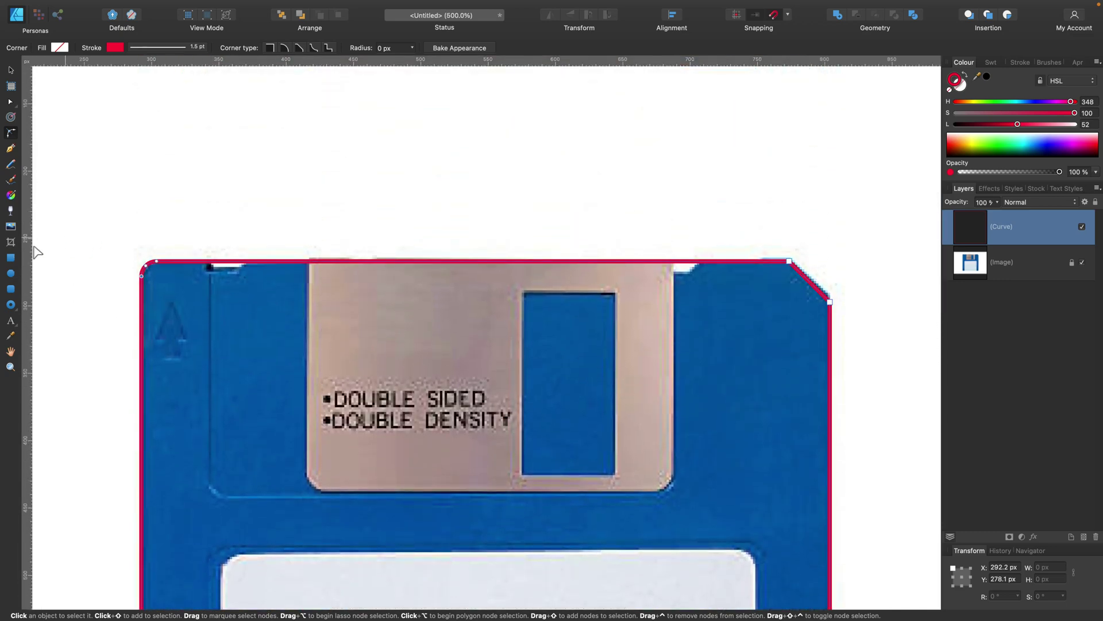
pyautogui.click(11, 257)
pyautogui.moveTo(205, 242); pyautogui.dragTo(243, 269)
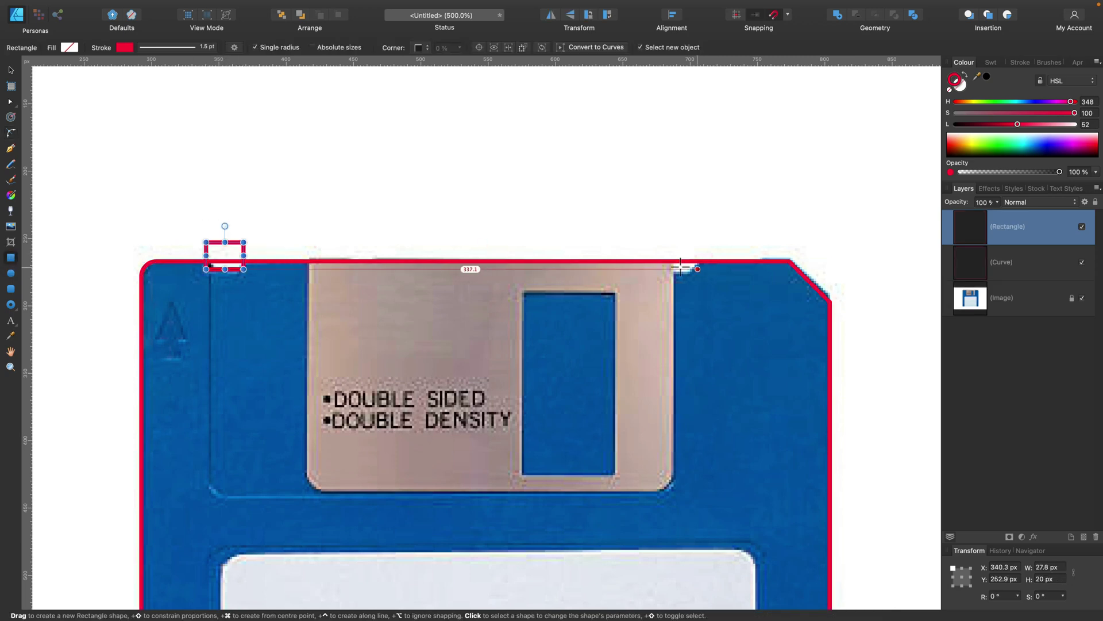
pyautogui.moveTo(690, 273); pyautogui.dragTo(674, 234)
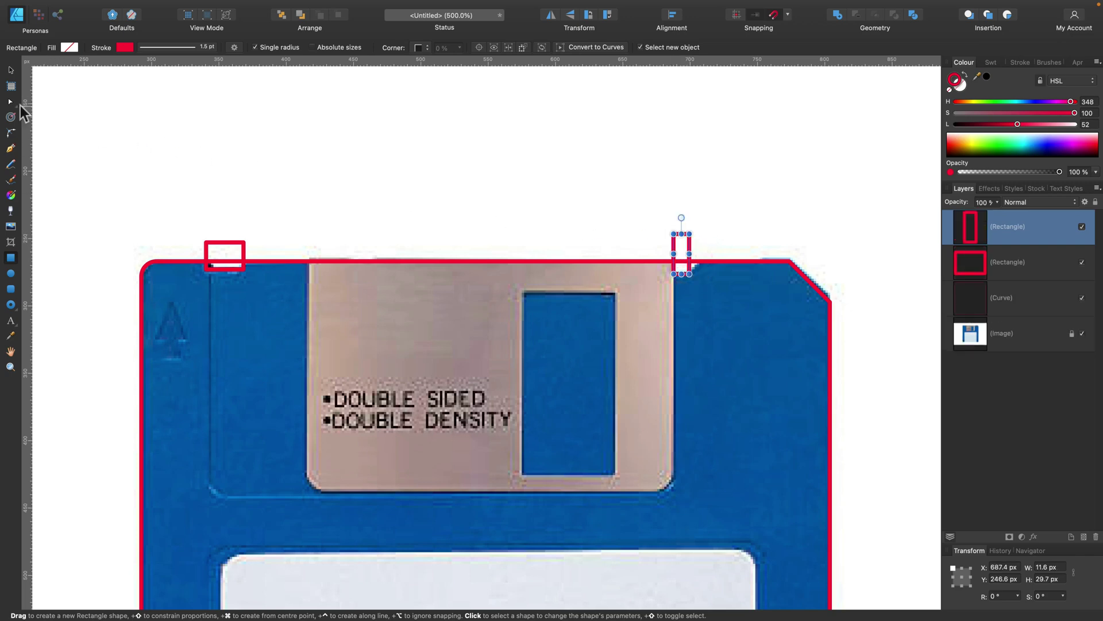
# Step: Slant the narrow notch shape's top corner, then subtract both notches from the disk outline
pyautogui.click(608, 46)
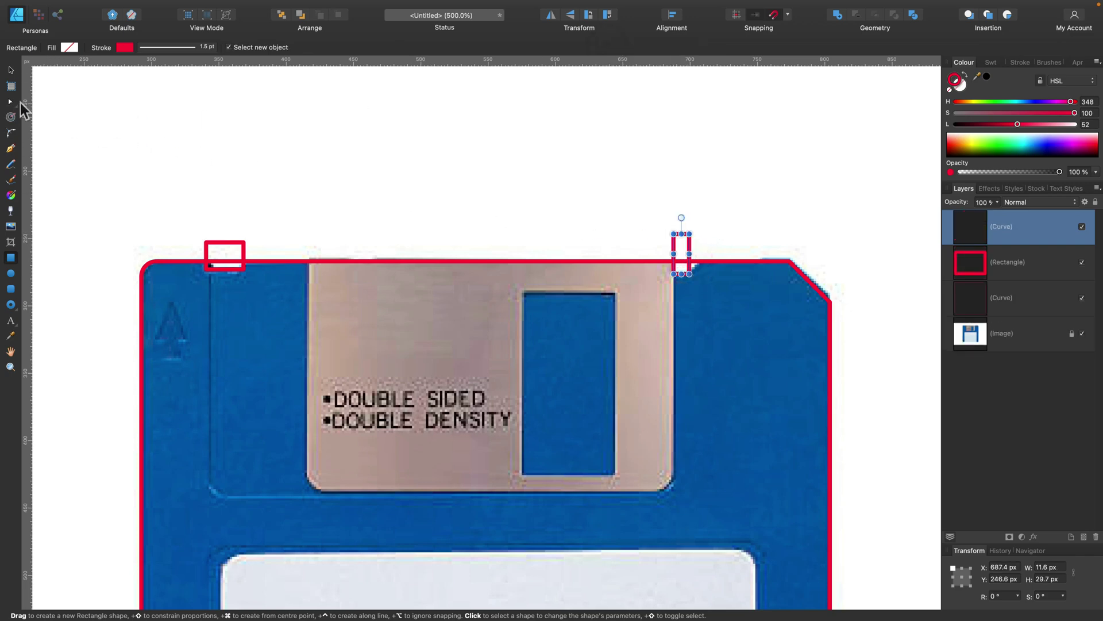
pyautogui.click(20, 102)
pyautogui.moveTo(689, 234); pyautogui.dragTo(723, 235)
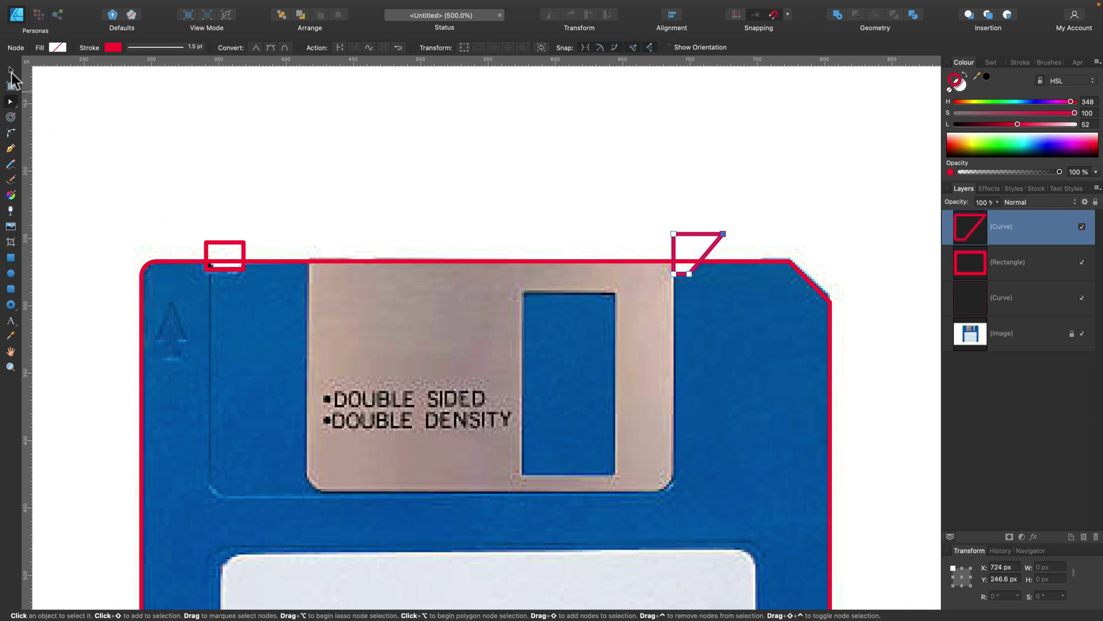
pyautogui.click(11, 71)
pyautogui.keyDown('shift'); pyautogui.click(244, 250); pyautogui.keyUp('shift')
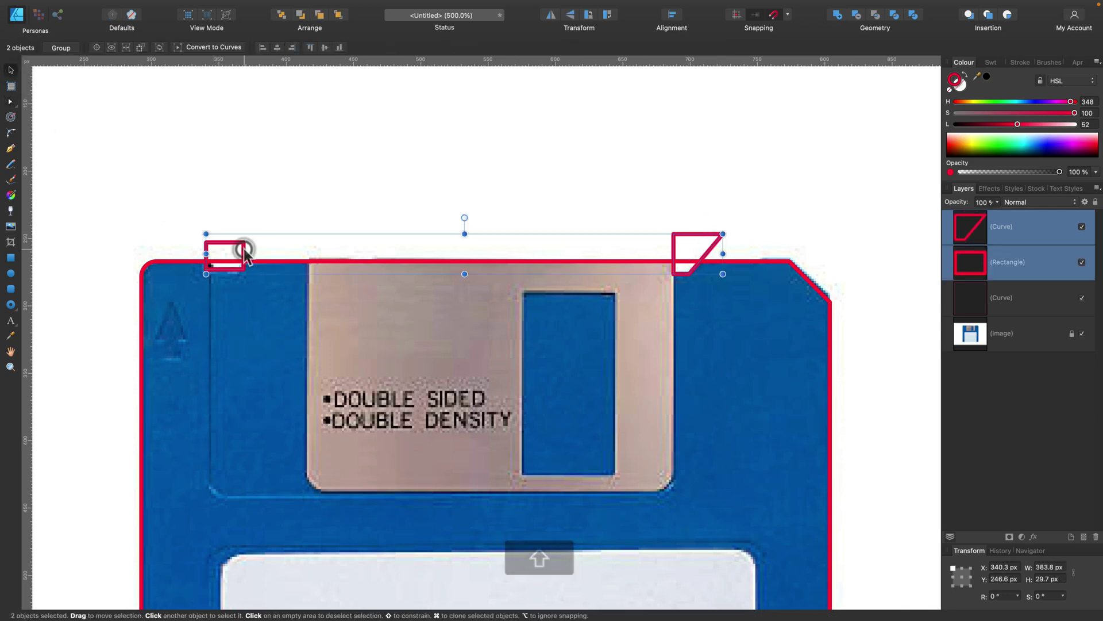
pyautogui.keyDown('shift'); pyautogui.click(759, 262); pyautogui.keyUp('shift')
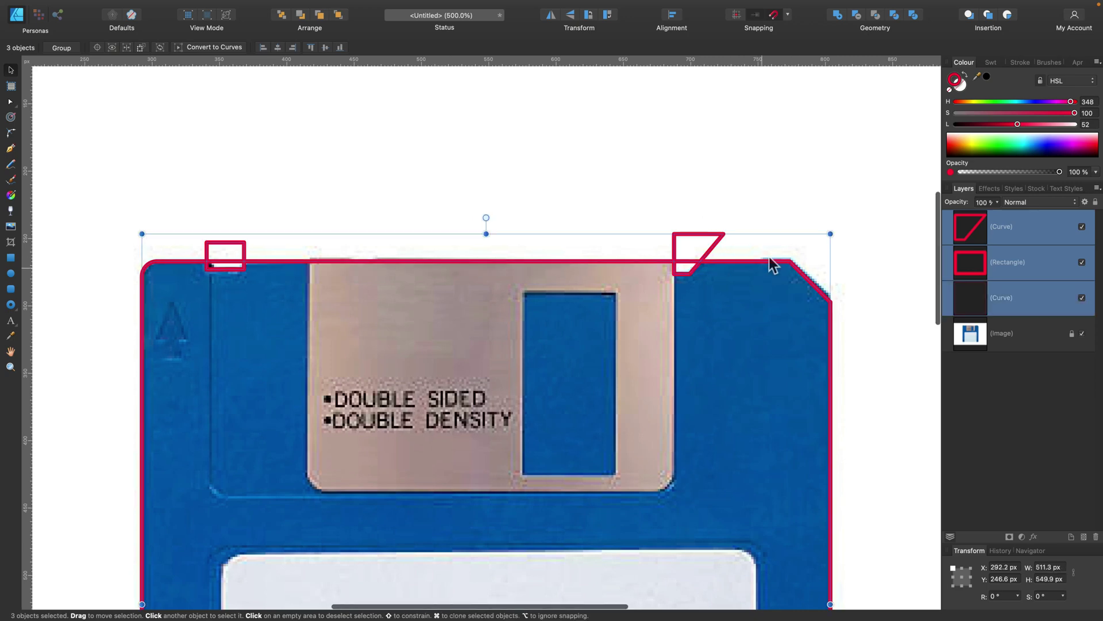
pyautogui.click(857, 15)
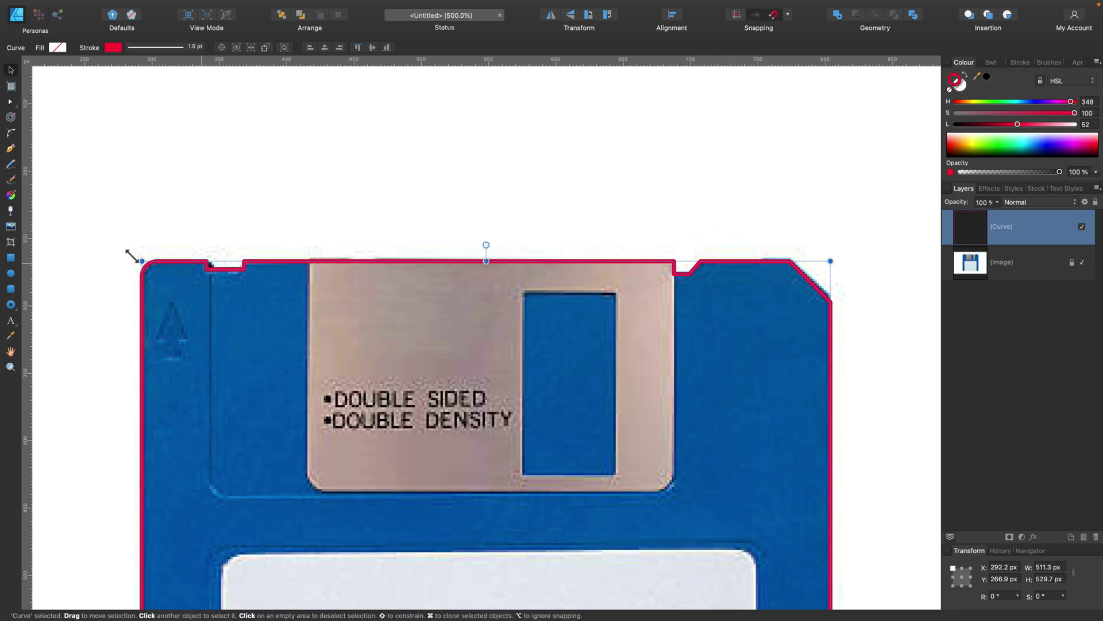
# Step: Draw a rectangle over the metal shutter, extending above the disk, and convert it to curves
pyautogui.click(10, 257)
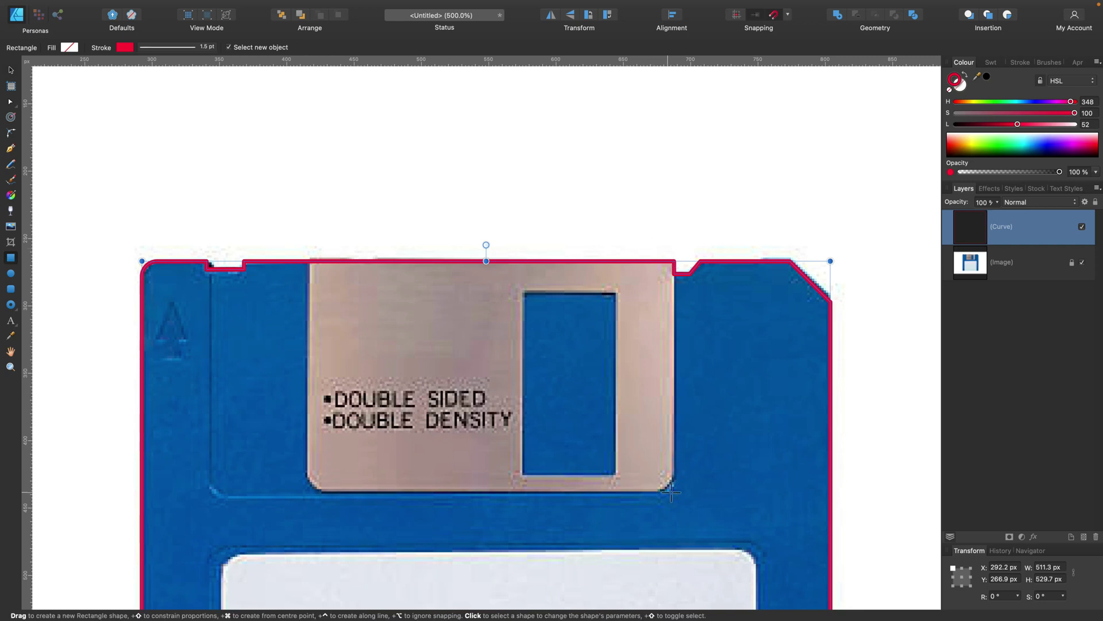
pyautogui.moveTo(676, 492); pyautogui.dragTo(205, 198)
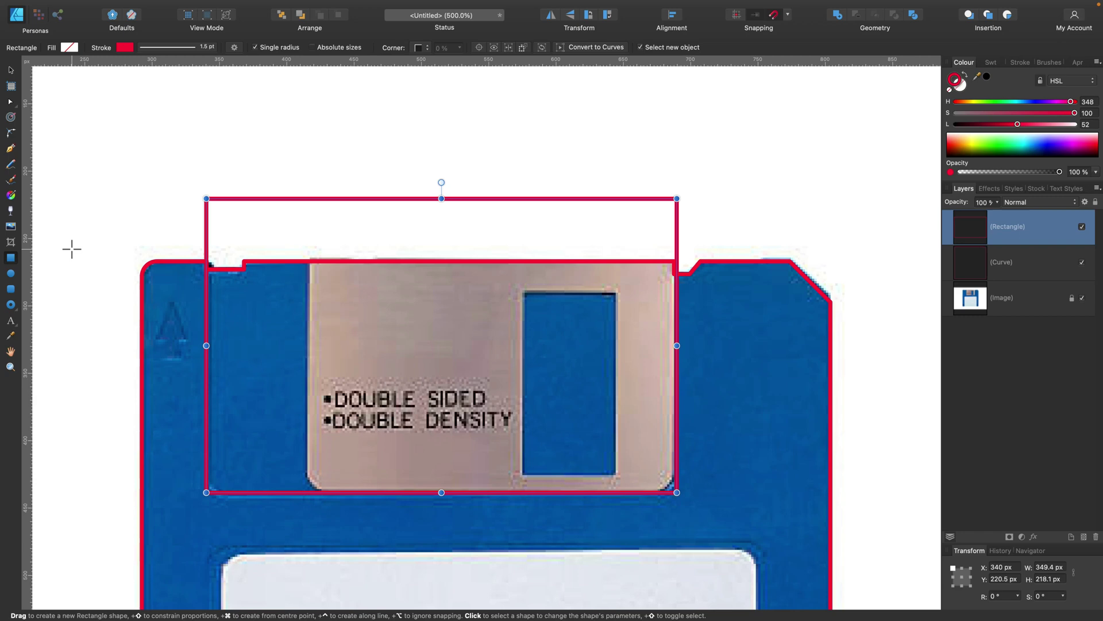
pyautogui.click(9, 101)
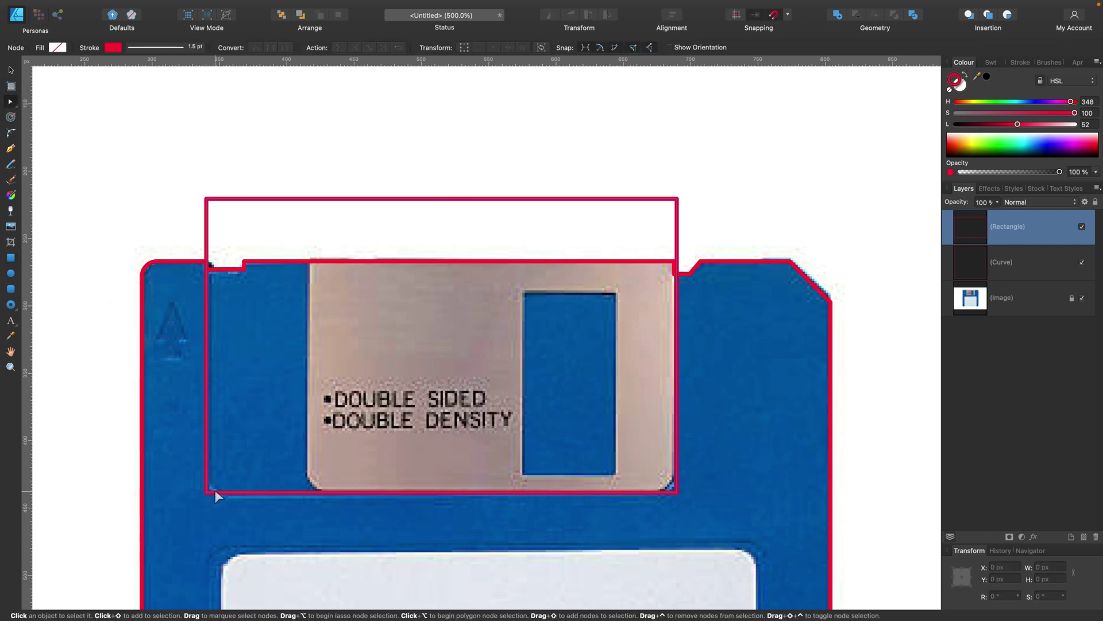
pyautogui.click(11, 70)
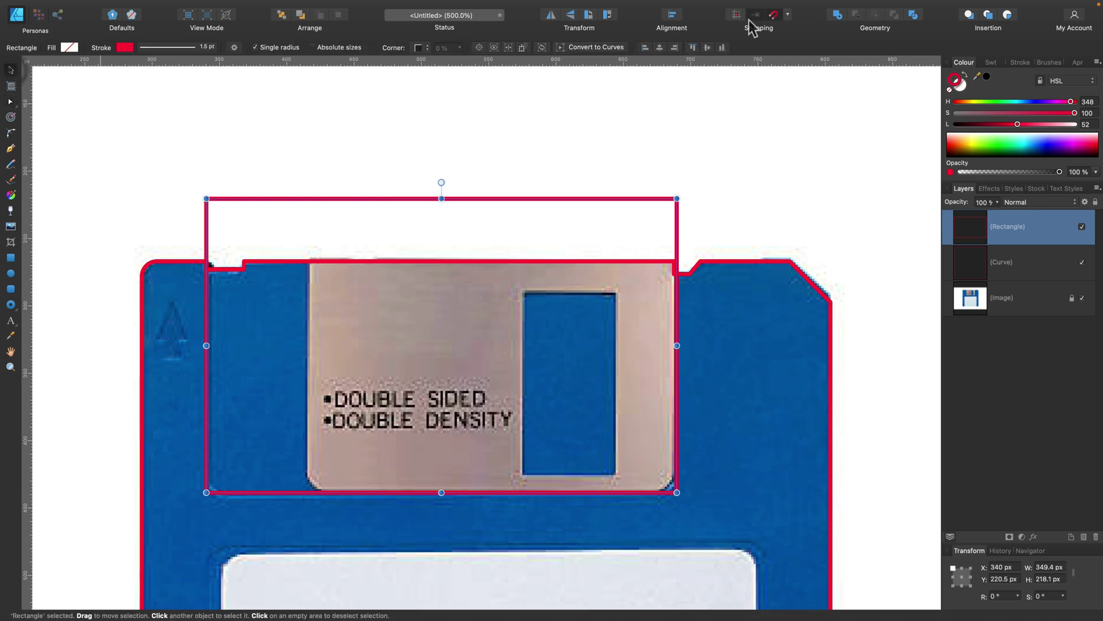
pyautogui.click(596, 47)
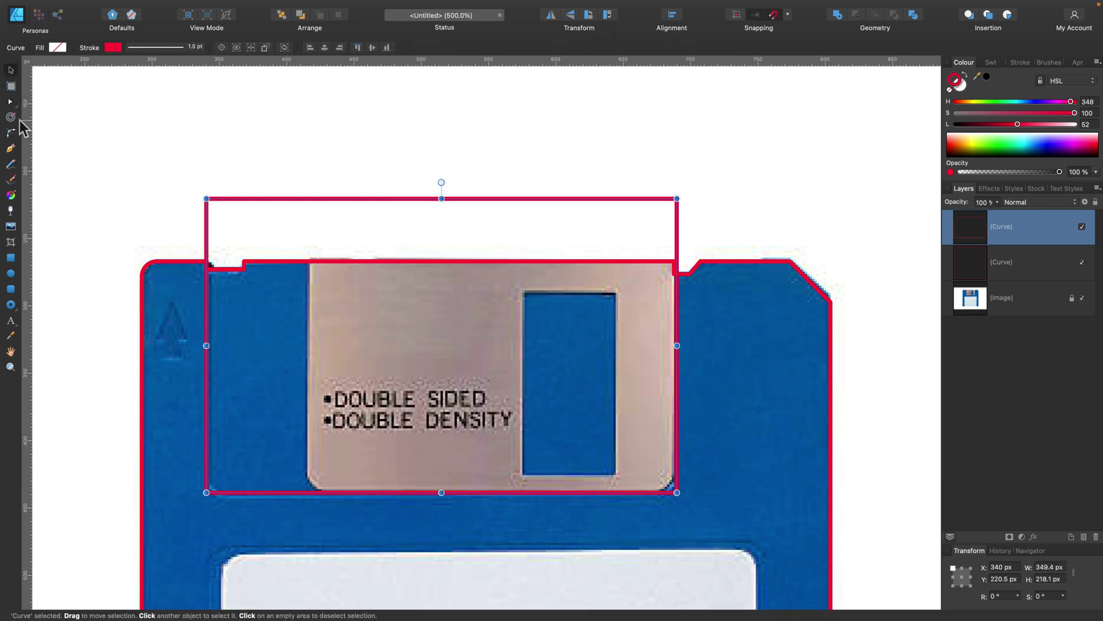
# Step: Round the shutter shape's two bottom corners, then select the disk outline
pyautogui.press('c')
pyautogui.moveTo(120, 442); pyautogui.dragTo(662, 475)
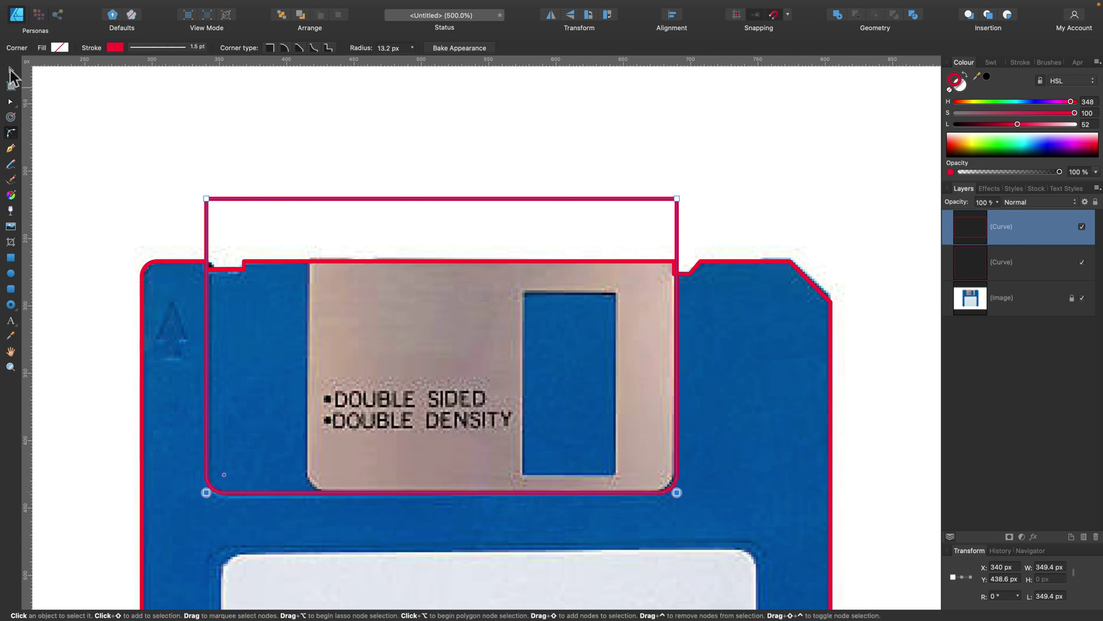
pyautogui.click(11, 70)
pyautogui.click(732, 262)
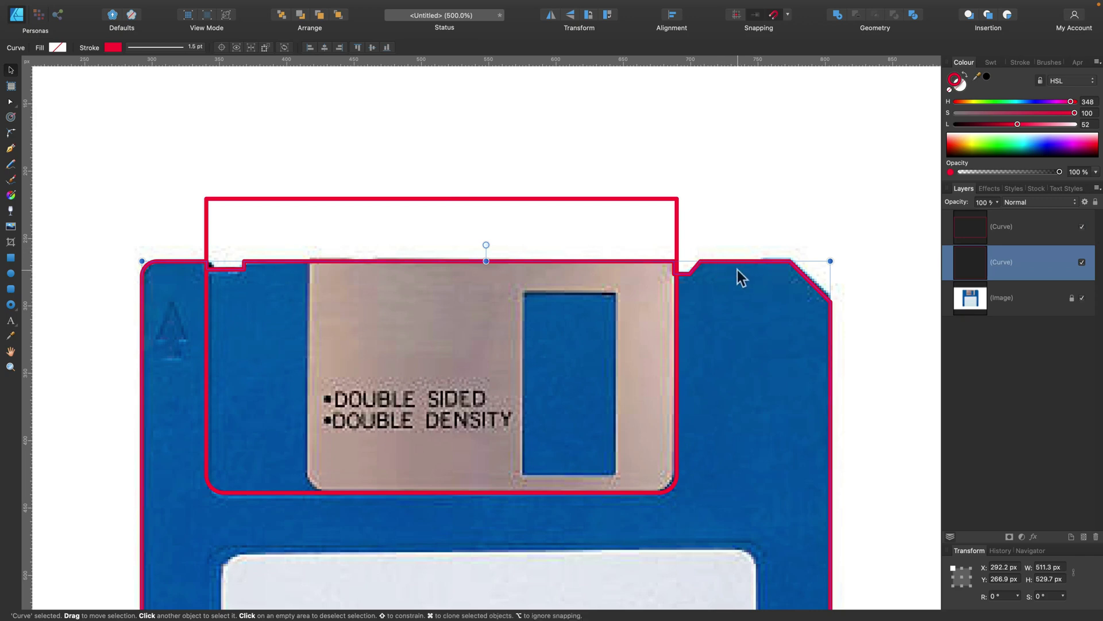
# Step: Duplicate the disk outline and intersect the copy with the shutter shape
pyautogui.rightClick(1040, 261)
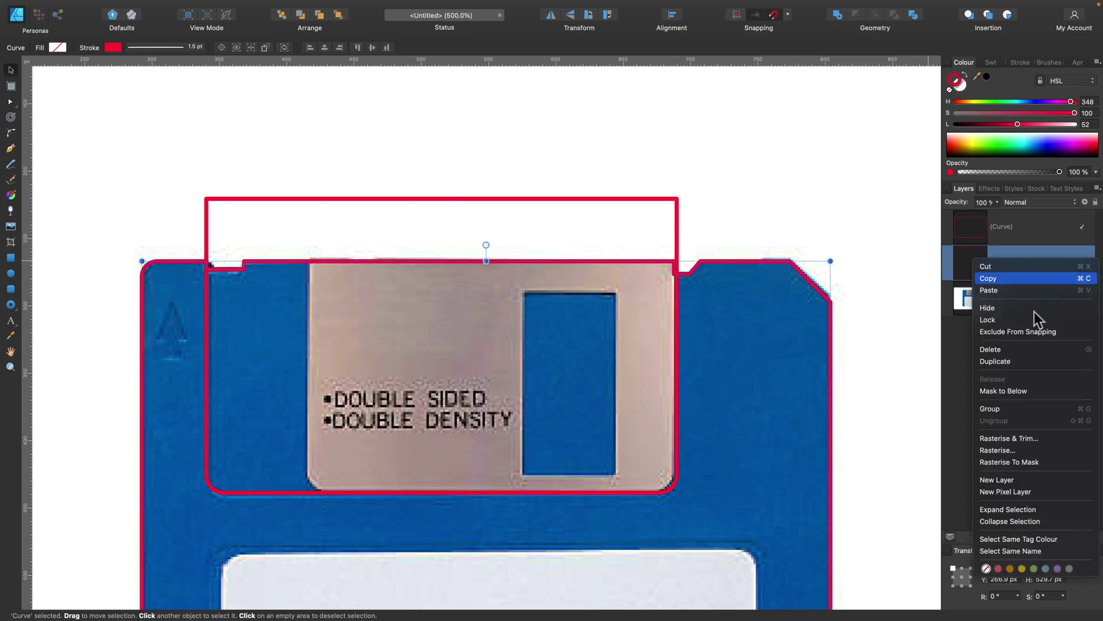
pyautogui.click(1040, 361)
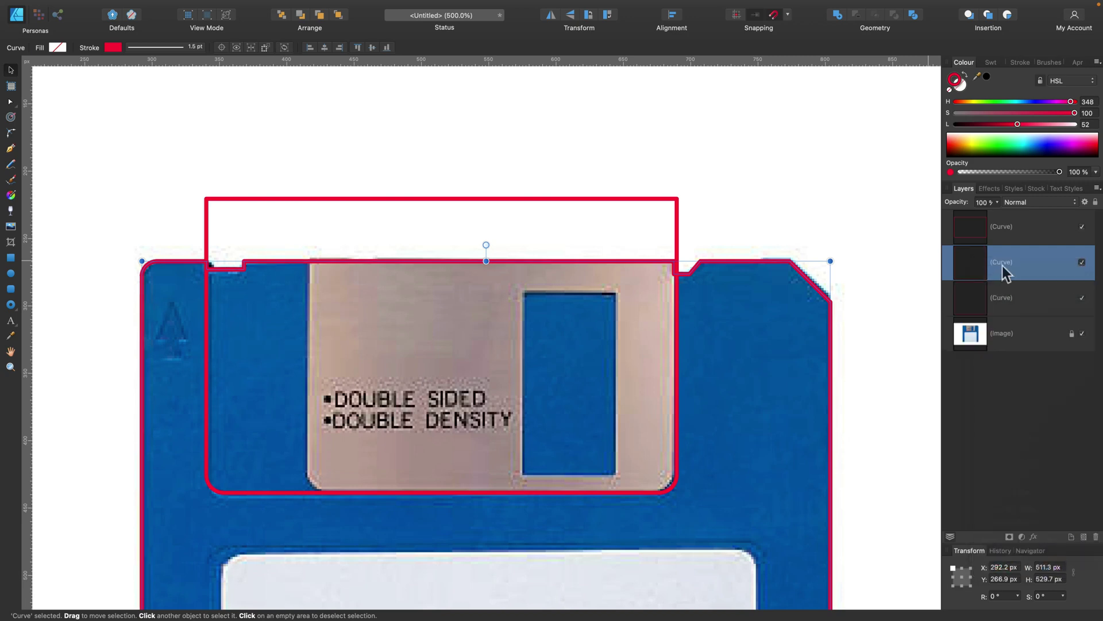
pyautogui.keyDown('shift'); pyautogui.click(1021, 236); pyautogui.keyUp('shift')
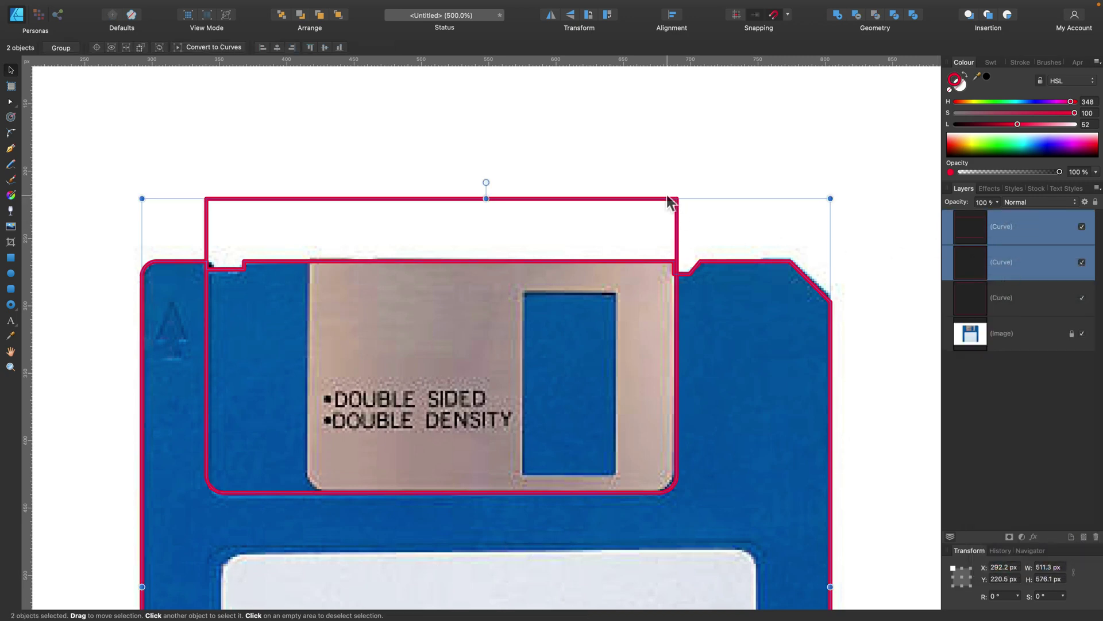
pyautogui.click(876, 15)
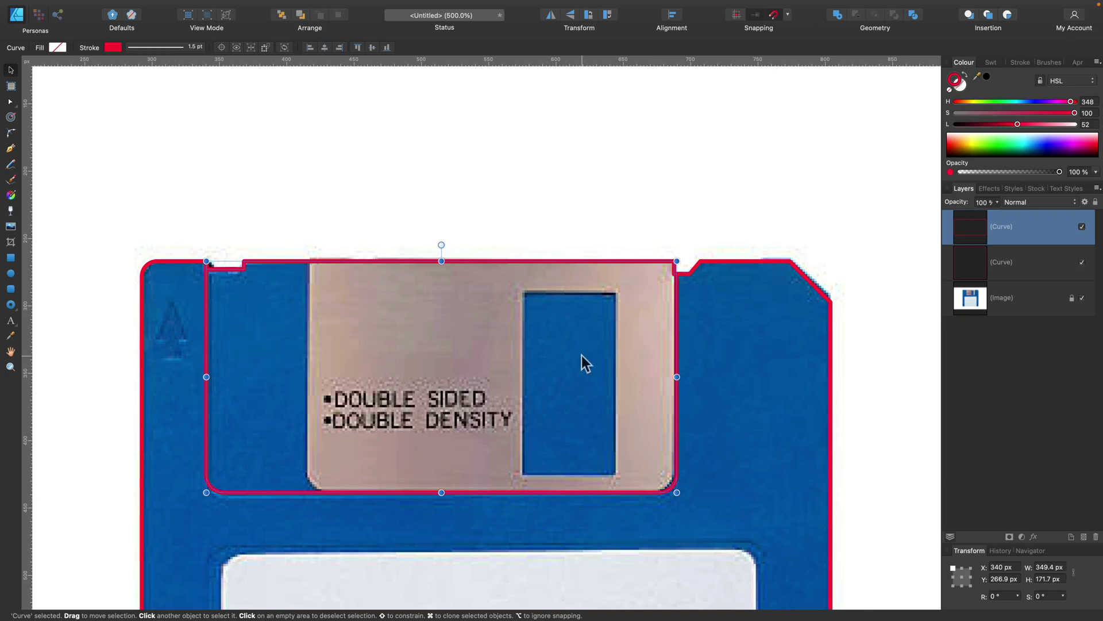
pyautogui.scroll(-10, 582, 355)
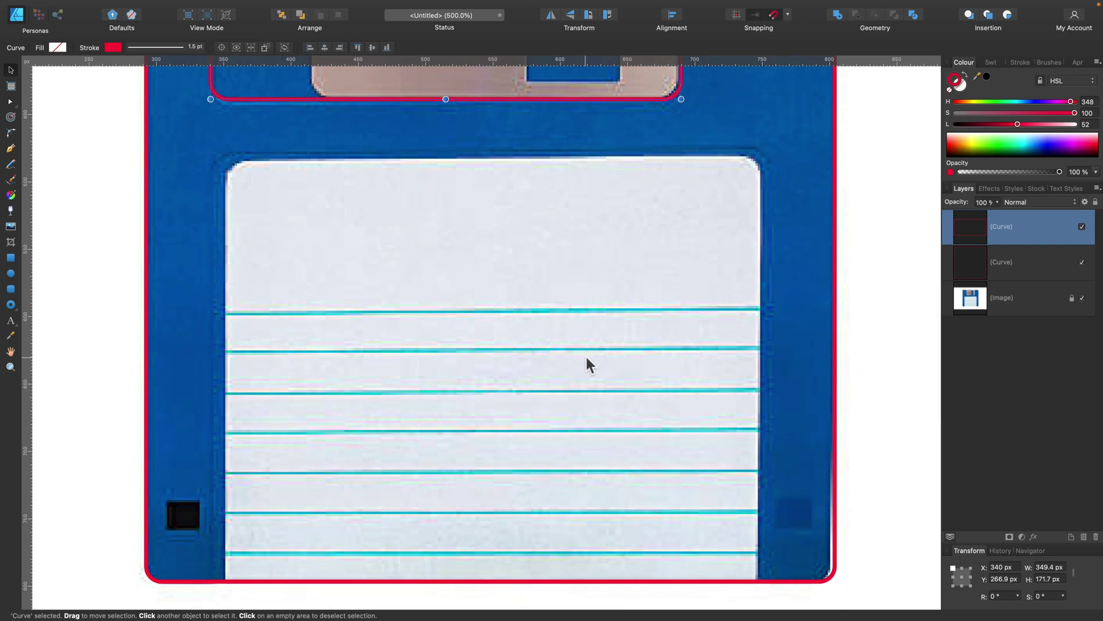
# Step: Draw a rectangle over the paper label and fit it to the label's edges
pyautogui.click(11, 258)
pyautogui.moveTo(758, 582); pyautogui.dragTo(225, 149)
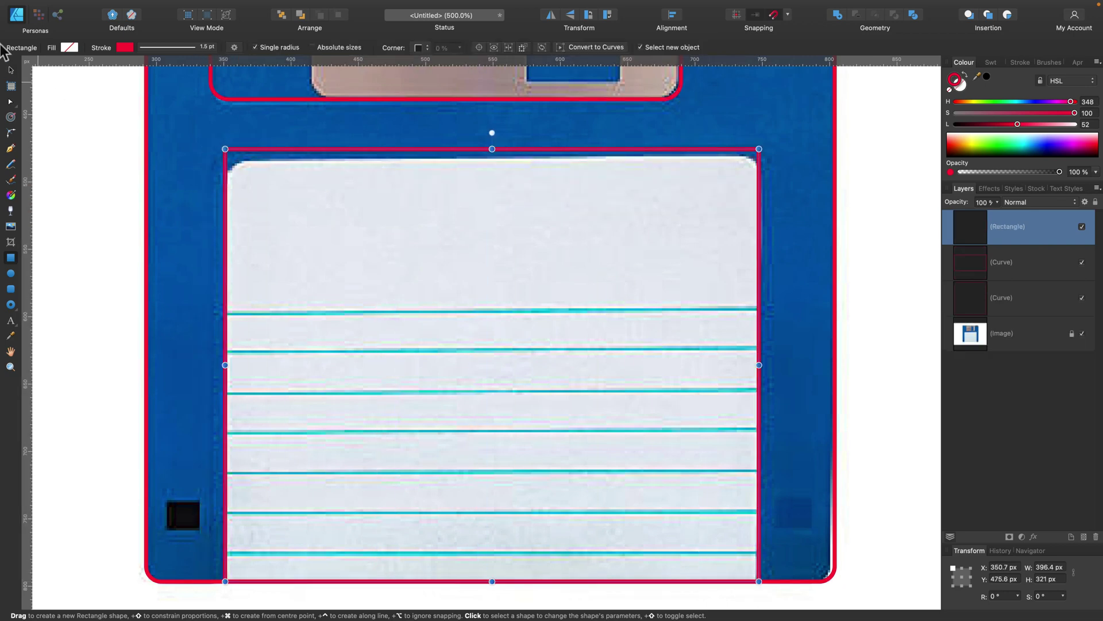
pyautogui.click(10, 71)
pyautogui.moveTo(549, 148); pyautogui.dragTo(492, 159)
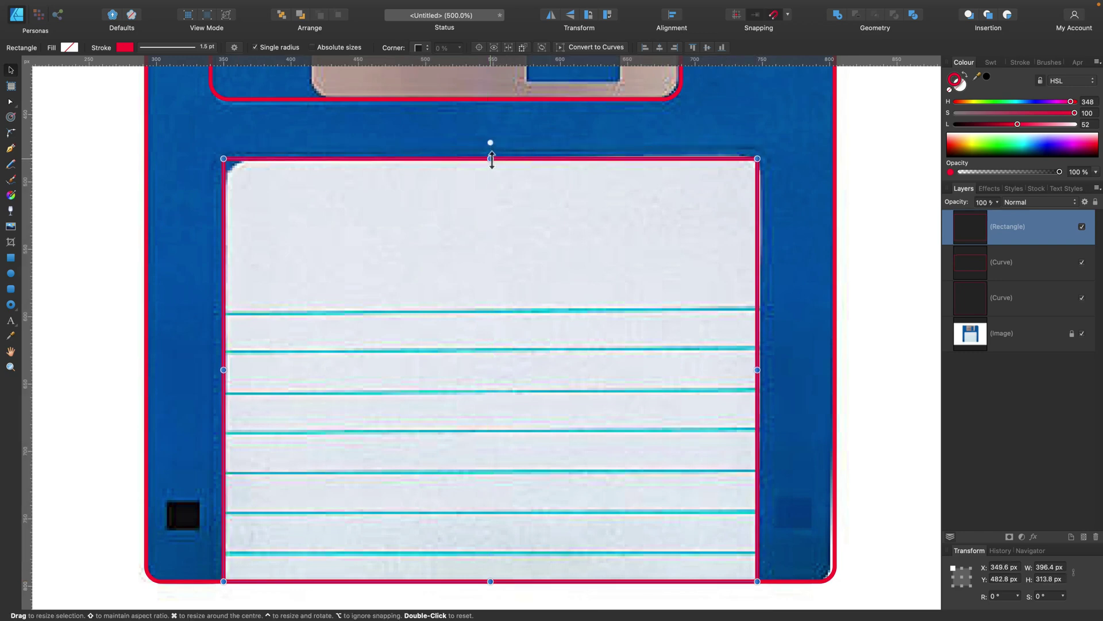
# Step: Convert the label rectangle to curves and round its two top corners to 15.3 px
pyautogui.click(585, 48)
pyautogui.click(11, 101)
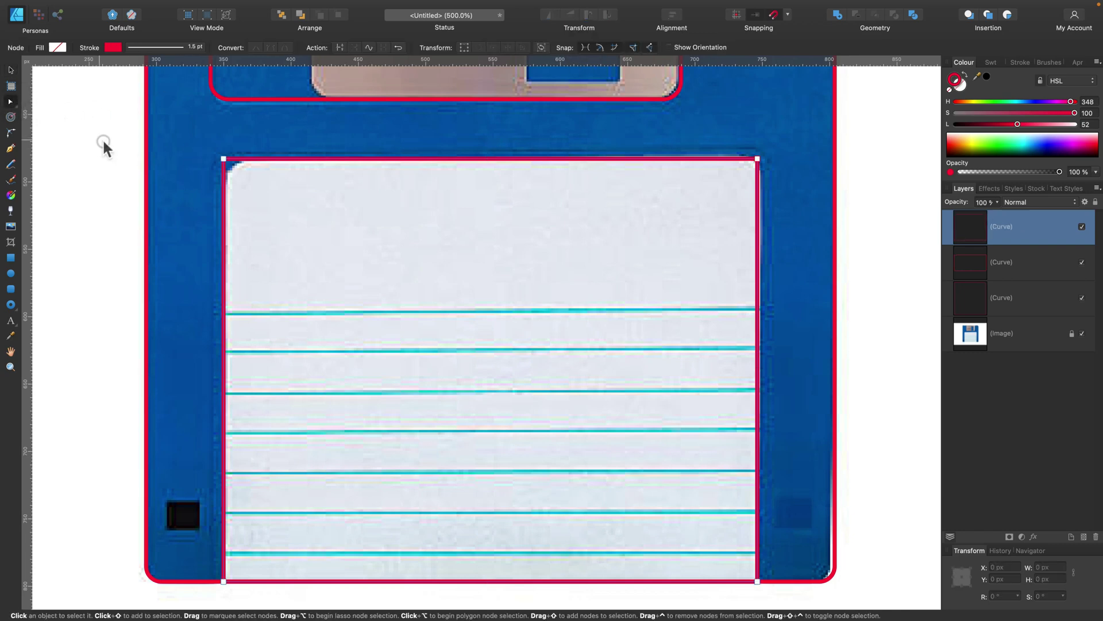
pyautogui.moveTo(102, 141); pyautogui.dragTo(757, 155)
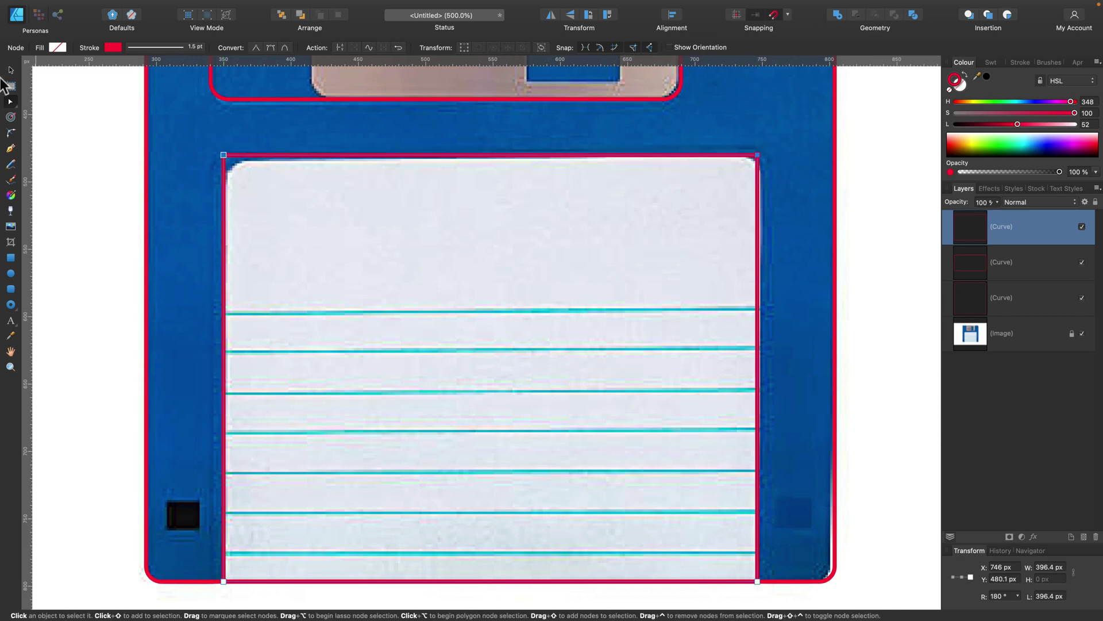
pyautogui.click(10, 133)
pyautogui.moveTo(249, 188); pyautogui.dragTo(244, 181)
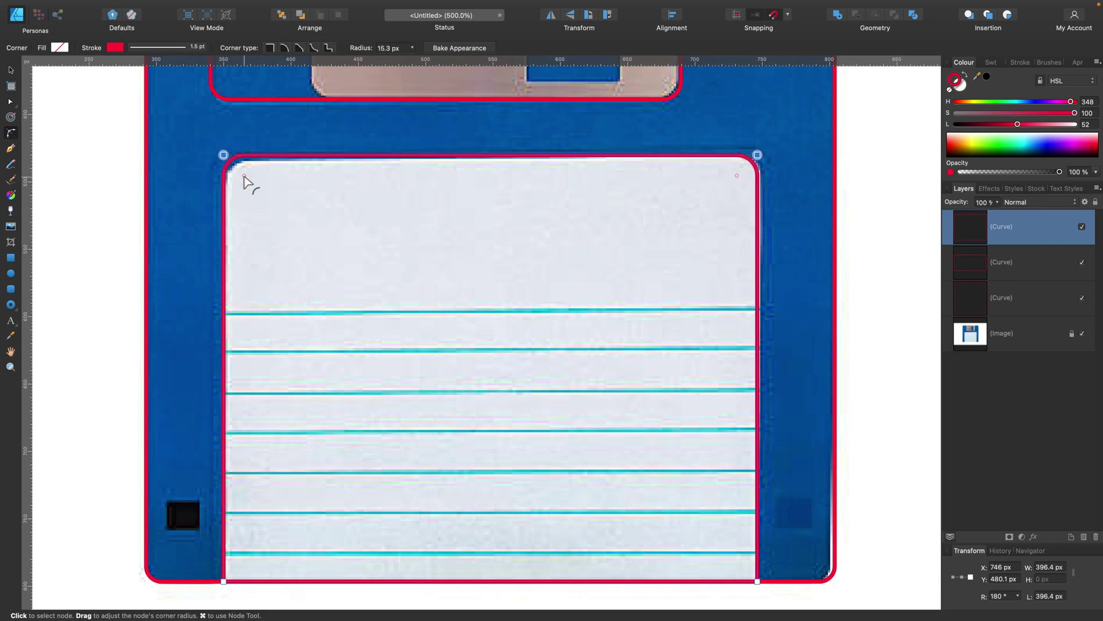
pyautogui.scroll(2, 238, 179)
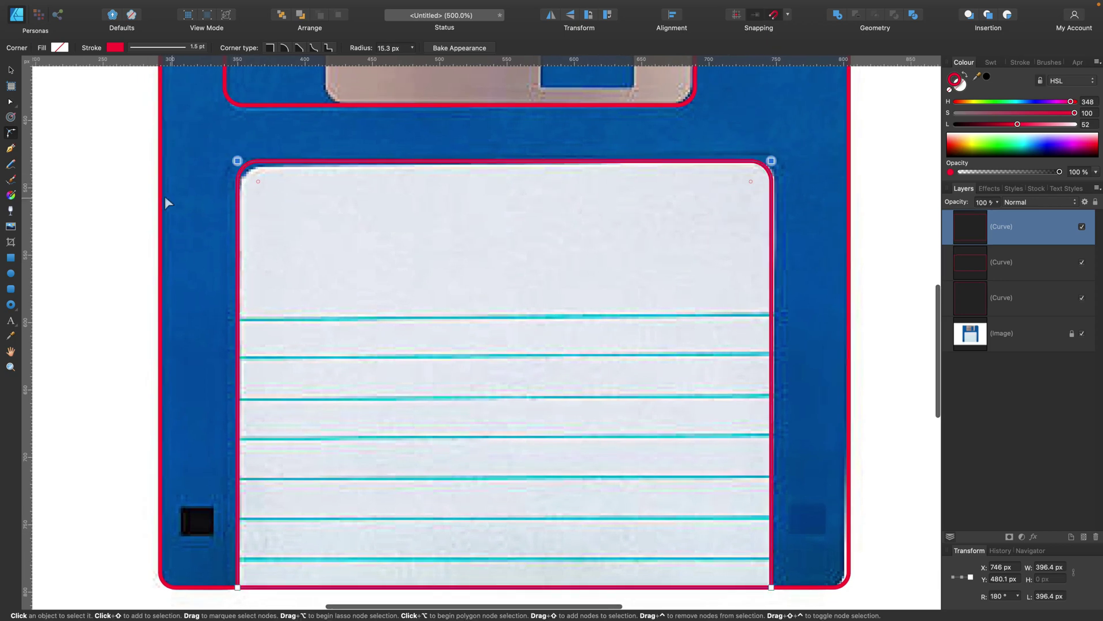
# Step: Outline the bottom-left square hole with a 24.9 × 22.7 px rectangle and clone it to the bottom-right
pyautogui.click(11, 258)
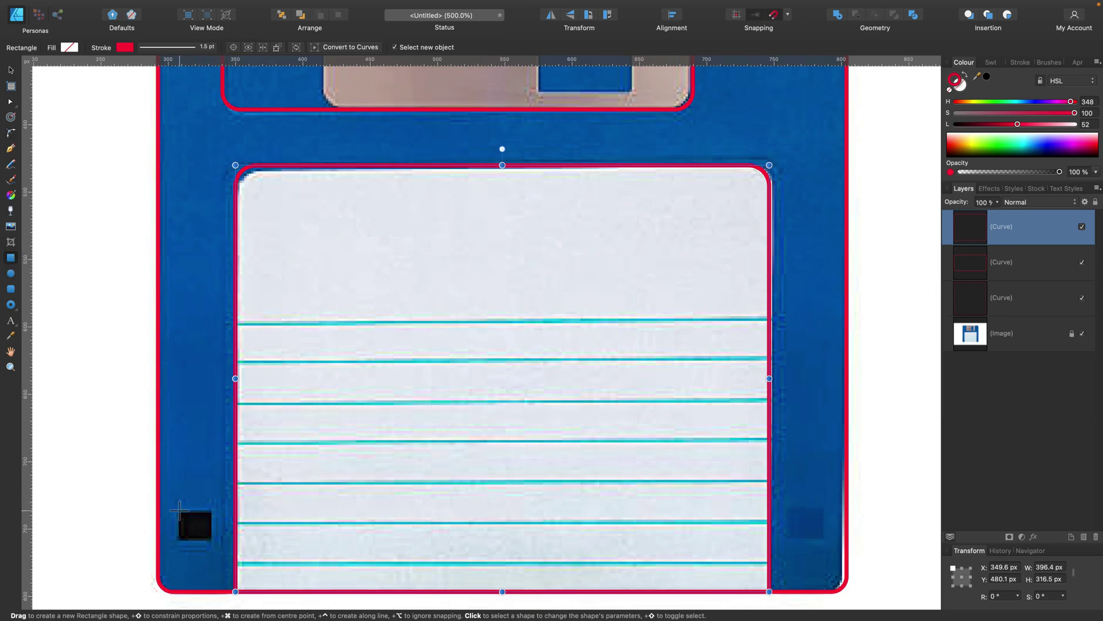
pyautogui.moveTo(178, 511)
pyautogui.mouseDown()
pyautogui.moveTo(211, 542)
pyautogui.moveTo(826, 498)
pyautogui.moveTo(816, 499)
pyautogui.mouseUp()
pyautogui.click(10, 70)
pyautogui.keyDown('shift'); pyautogui.click(204, 518); pyautogui.keyUp('shift')
pyautogui.hscroll(-1, 213, 517)
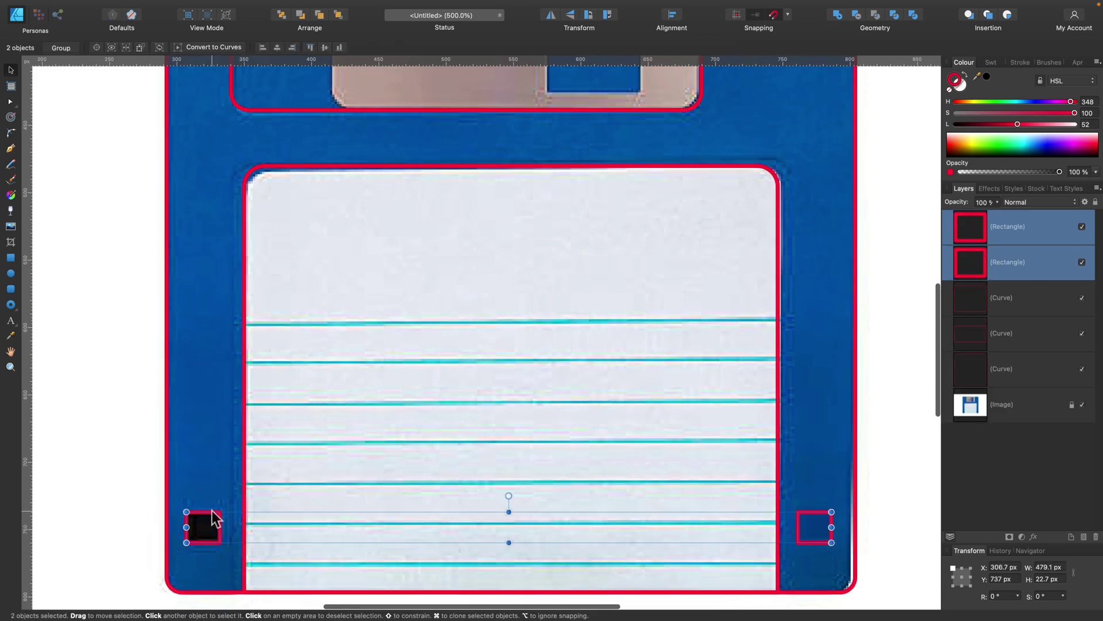
pyautogui.moveTo(213, 512); pyautogui.dragTo(216, 512)
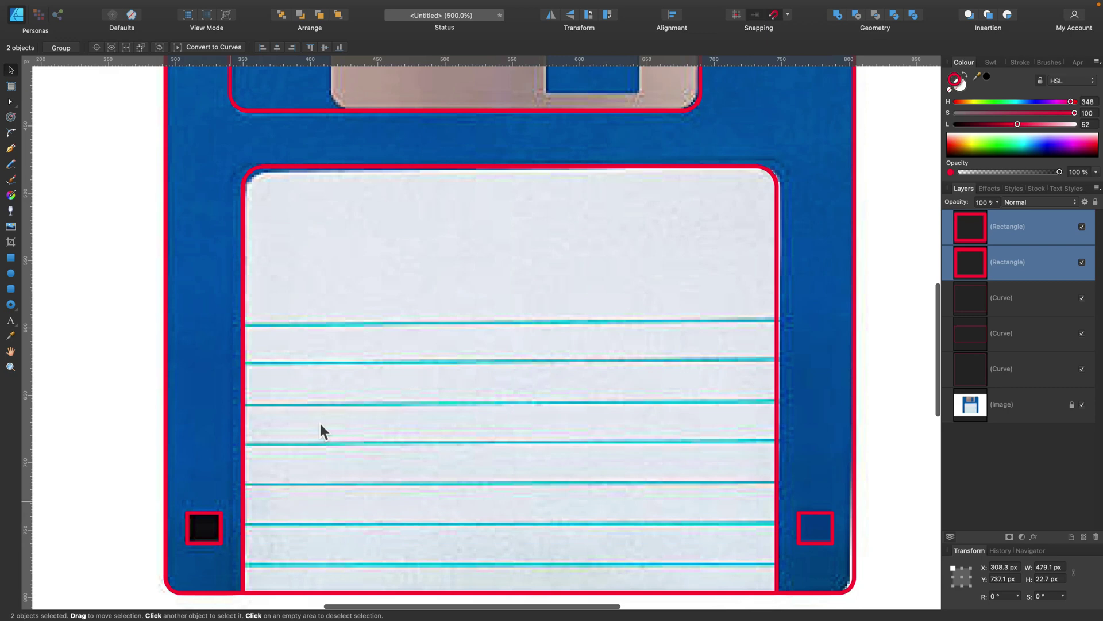
pyautogui.scroll(10, 339, 422)
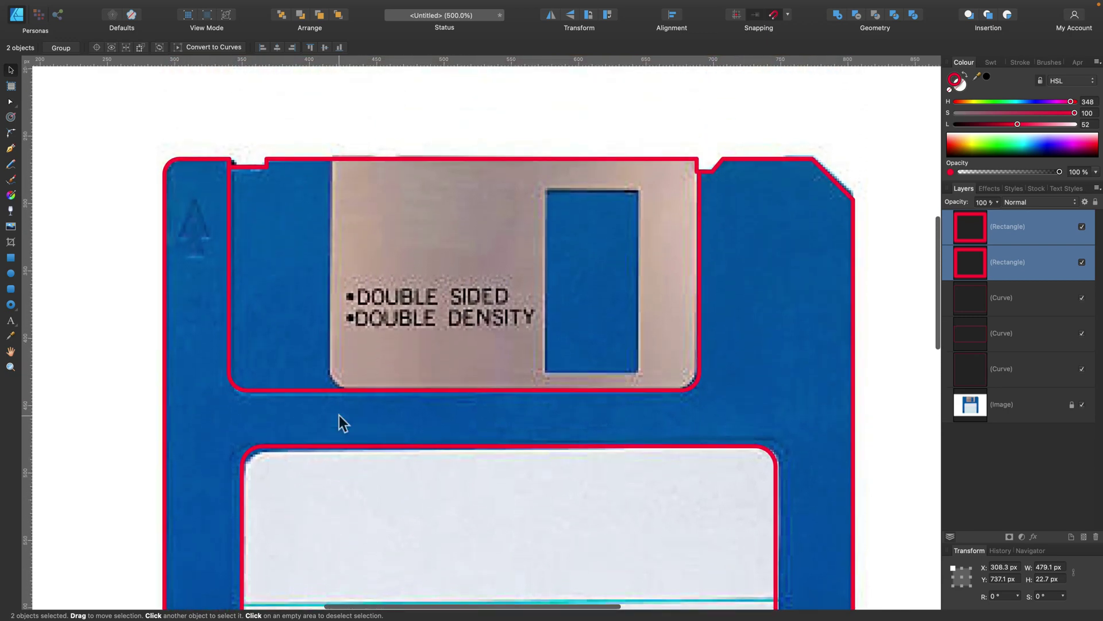
pyautogui.click(12, 305)
# Step: Draw a triangle over the printed arrow mark near the disk's top-left
pyautogui.click(50, 306)
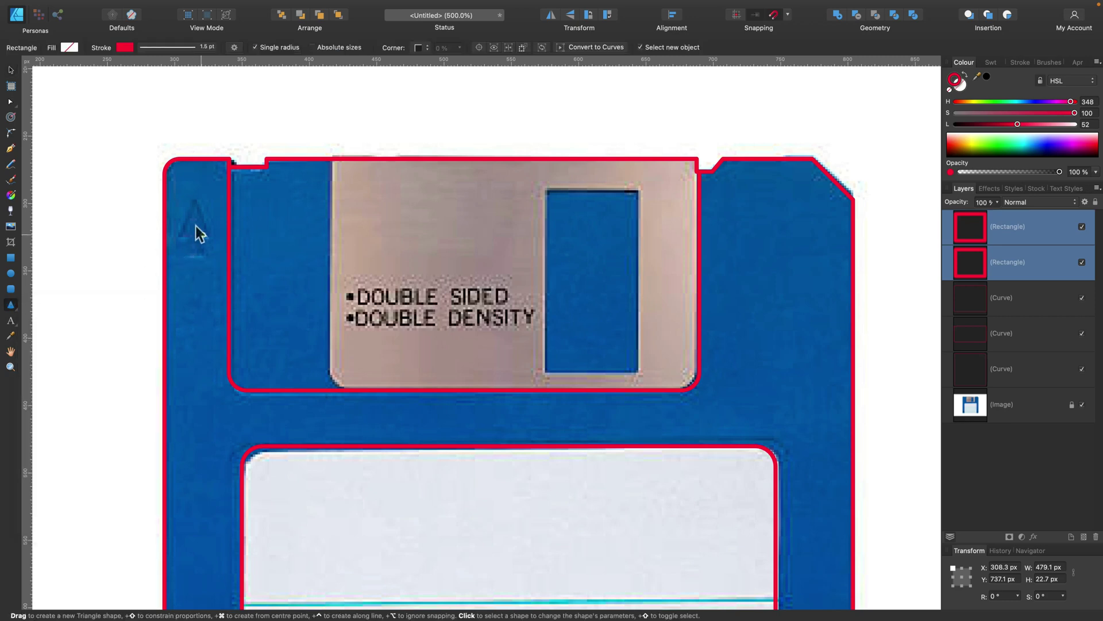
pyautogui.moveTo(176, 200); pyautogui.dragTo(203, 236)
pyautogui.press('v')
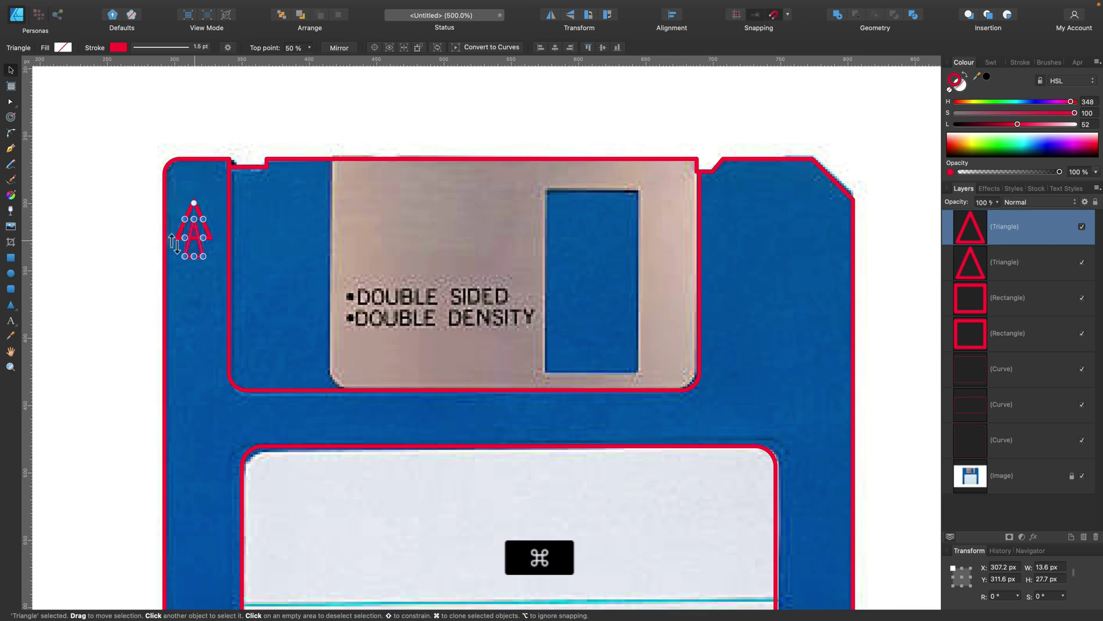
pyautogui.click(106, 269)
pyautogui.scroll(-5, 112, 275)
pyautogui.scroll(4, 111, 275)
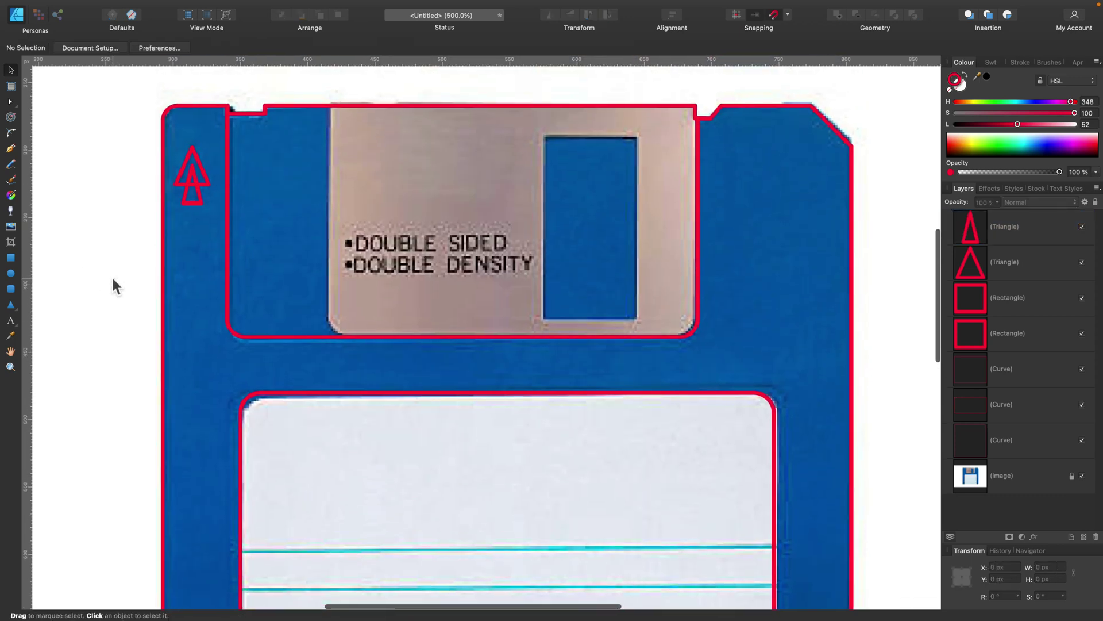
# Step: Add the two stacked triangles together into a 24.8 × 41.5 px arrow outline
pyautogui.click(198, 203)
pyautogui.keyDown('shift'); pyautogui.click(196, 156); pyautogui.keyUp('shift')
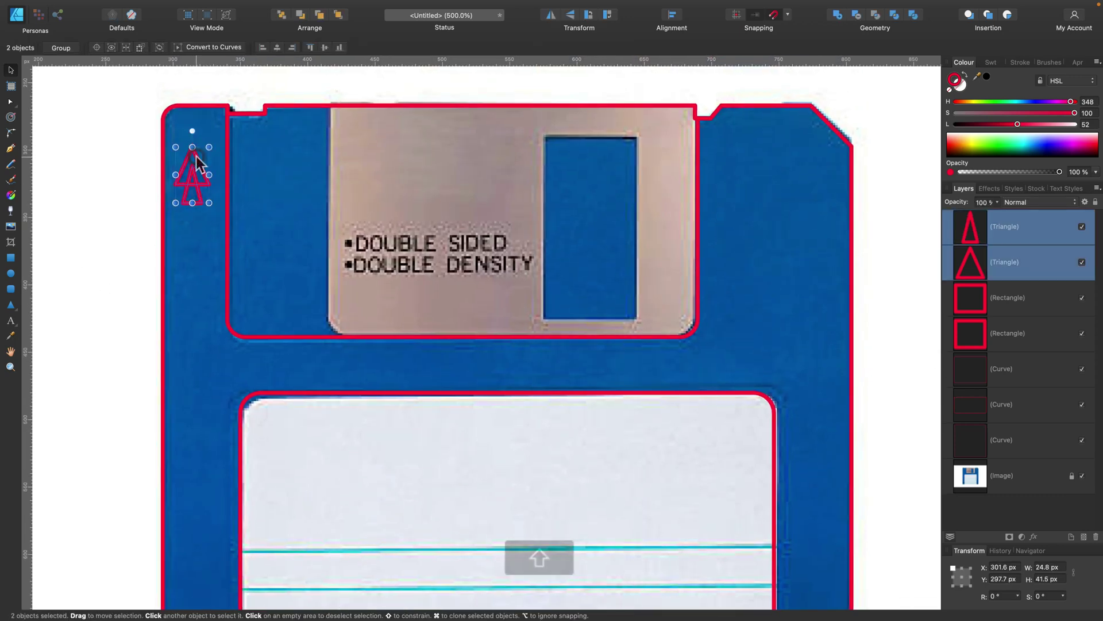
pyautogui.click(837, 14)
pyautogui.scroll(-5, 185, 273)
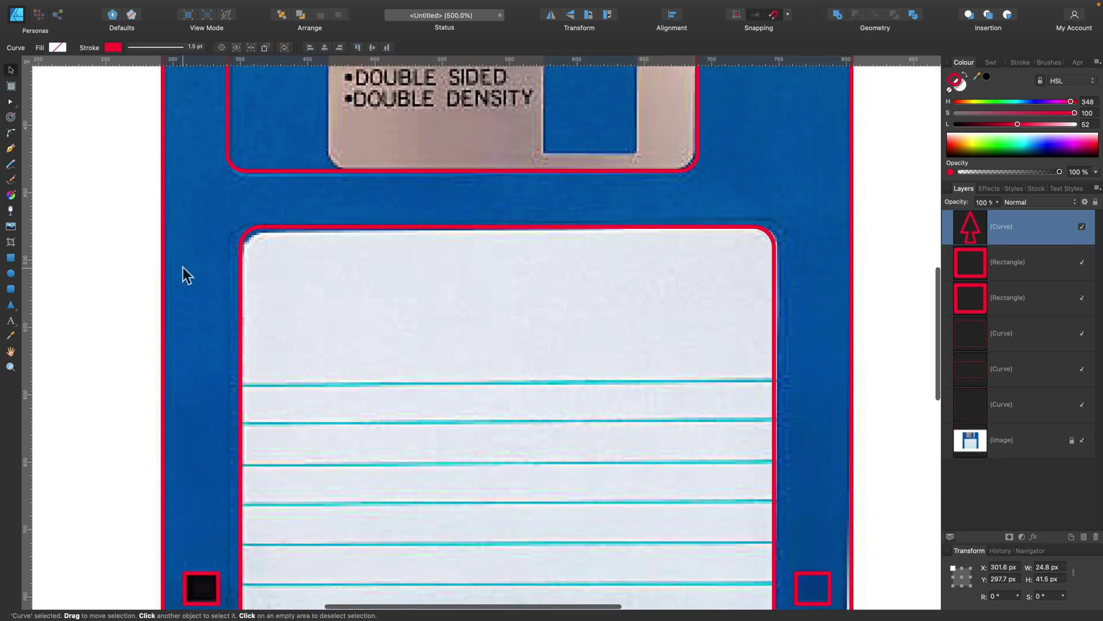
pyautogui.press('super+minus')
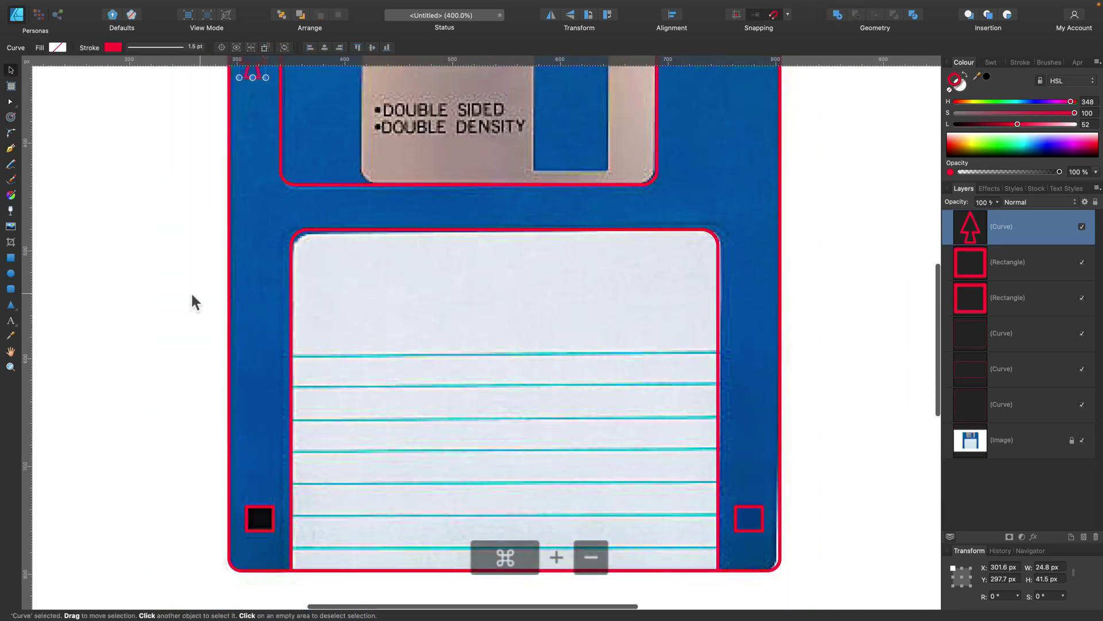
# Step: Align the arrow outline horizontally centred with the bottom-left square, nudging to check the fit
pyautogui.keyDown('shift'); pyautogui.click(261, 513); pyautogui.keyUp('shift')
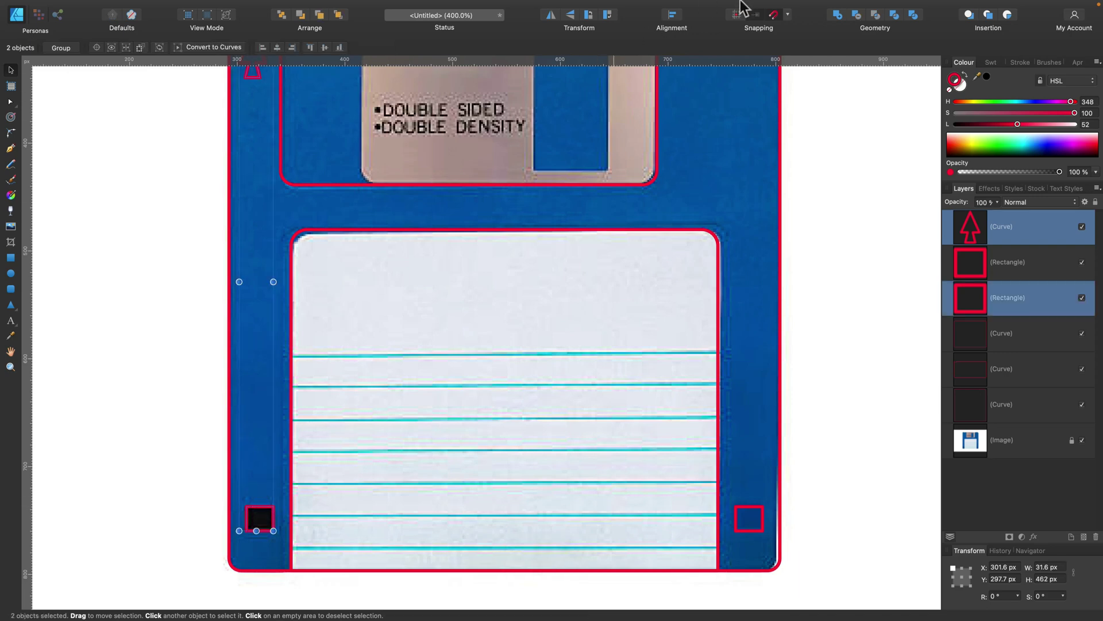
pyautogui.click(672, 15)
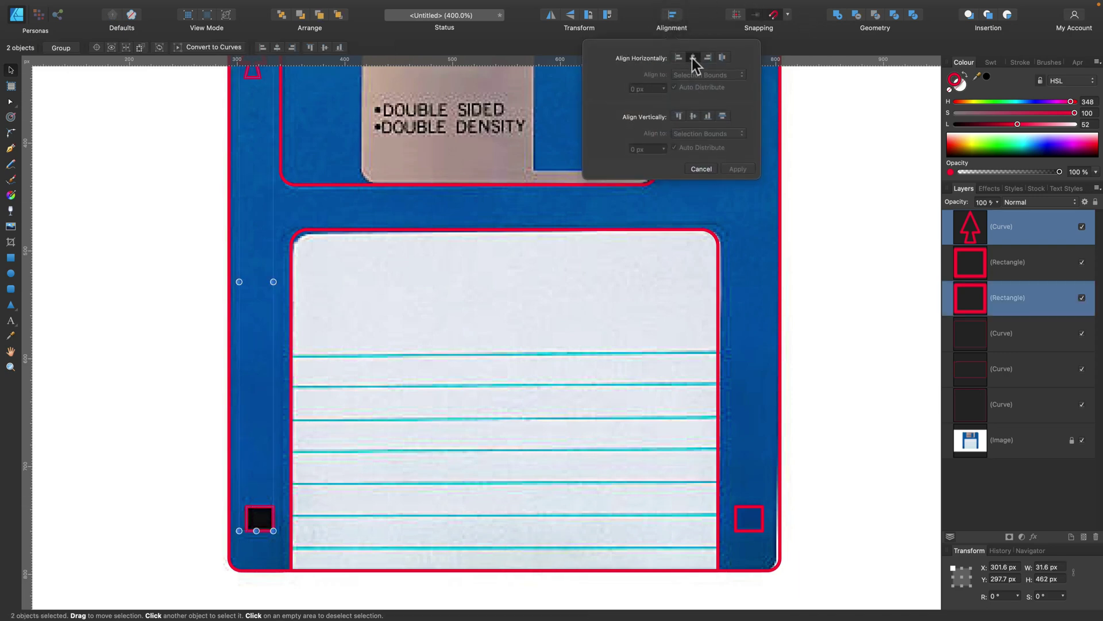
pyautogui.click(693, 57)
pyautogui.scroll(1, 381, 311)
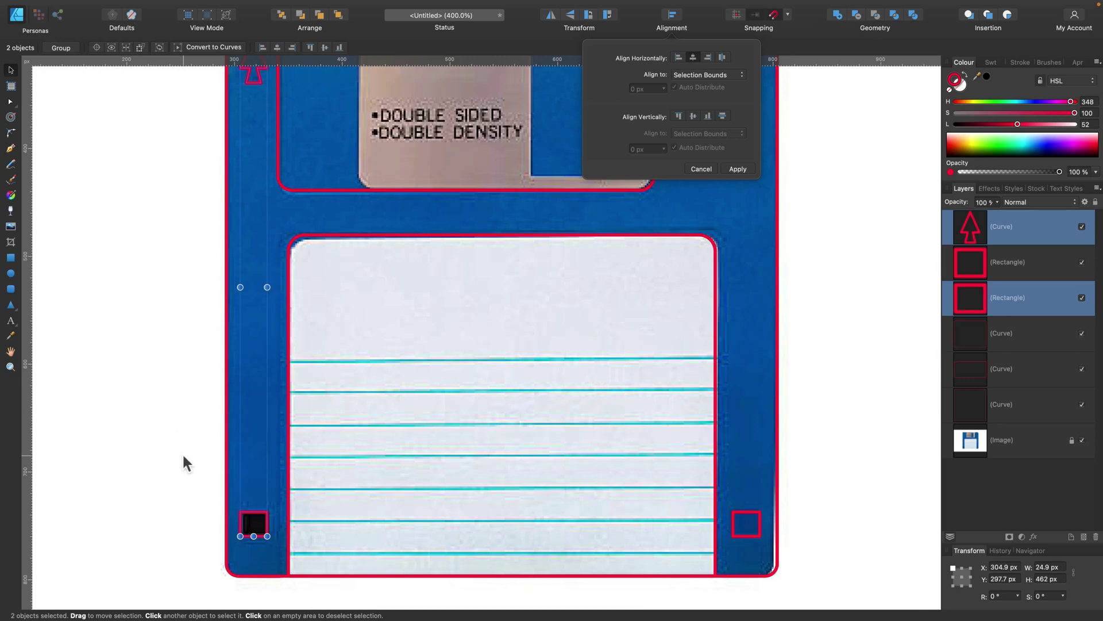
pyautogui.press('Right')
pyautogui.press('Left')
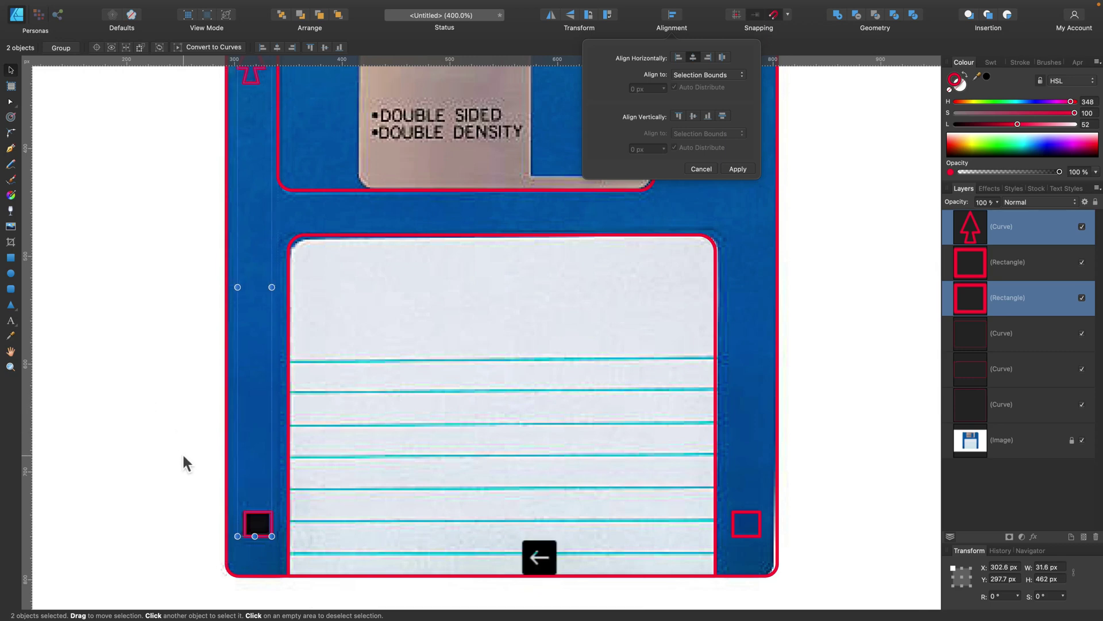
pyautogui.press('Left')
pyautogui.press('Left')
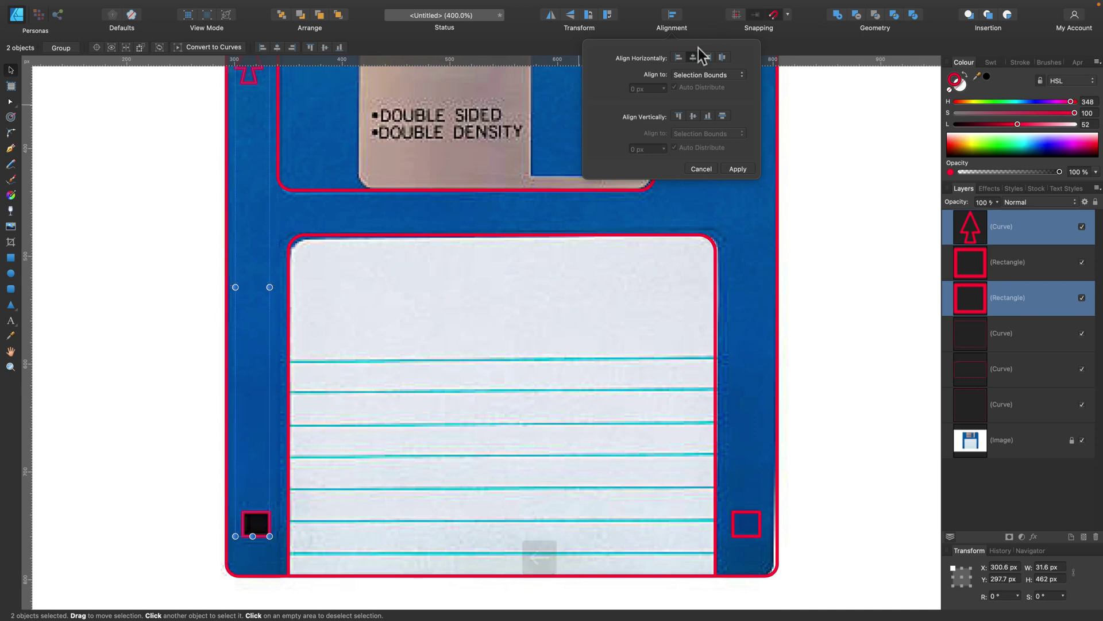
pyautogui.click(693, 57)
pyautogui.click(108, 275)
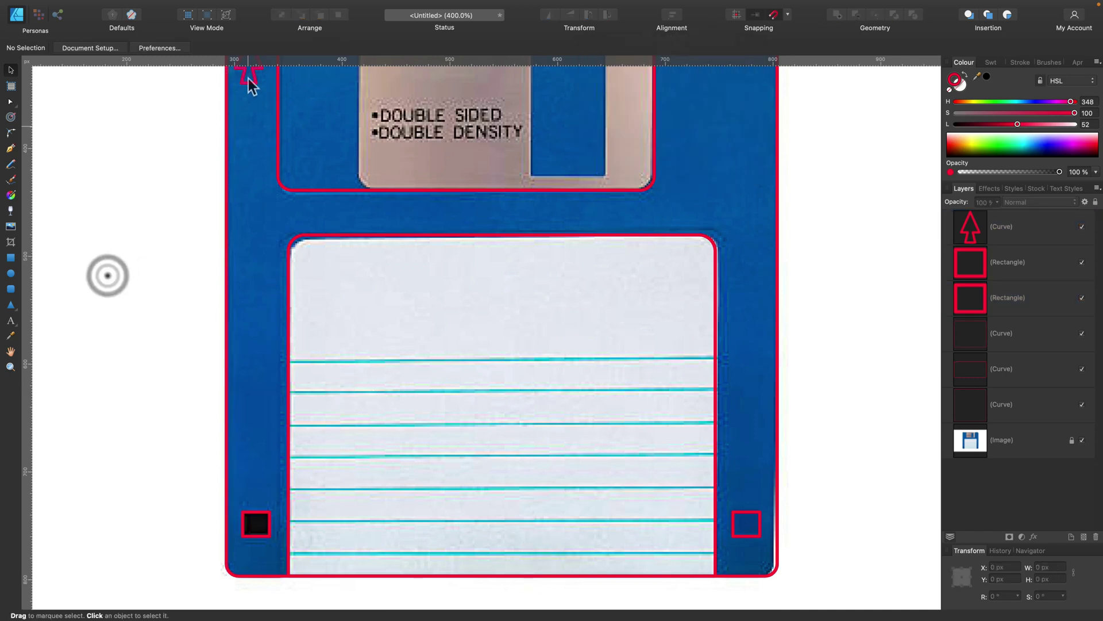
# Step: Resize the arrow to 24.9 × 41.8 px and place it over the printed arrow at X 305.3, Y 296.9
pyautogui.click(254, 77)
pyautogui.moveTo(258, 74); pyautogui.dragTo(258, 470)
pyautogui.click(265, 518)
pyautogui.click(254, 467)
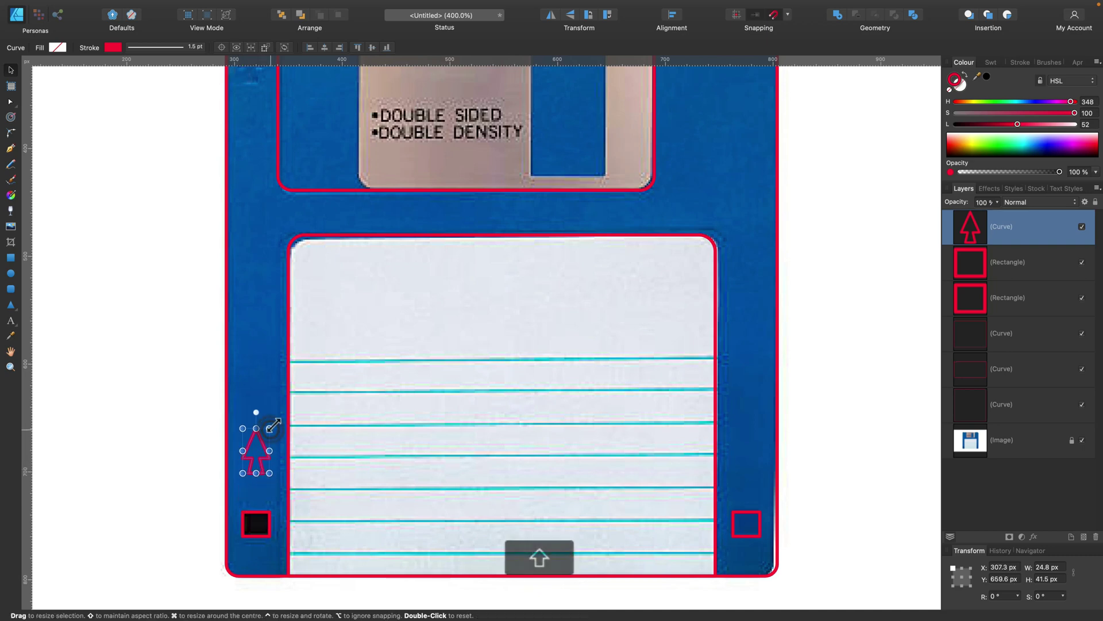
pyautogui.moveTo(270, 429); pyautogui.dragTo(253, 172)
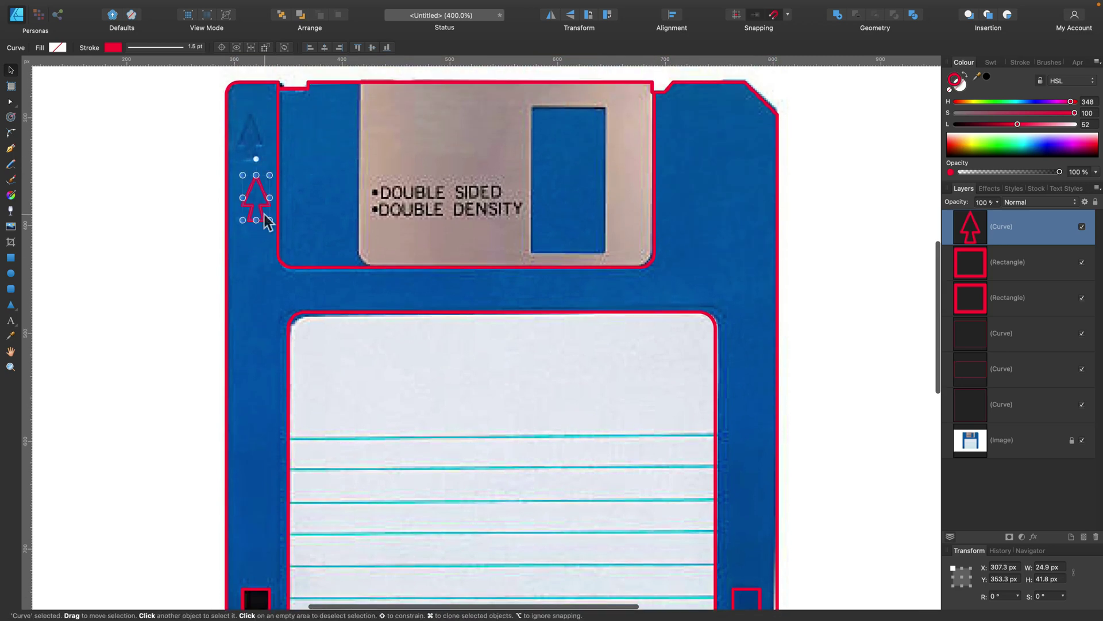
pyautogui.moveTo(266, 222); pyautogui.dragTo(263, 162)
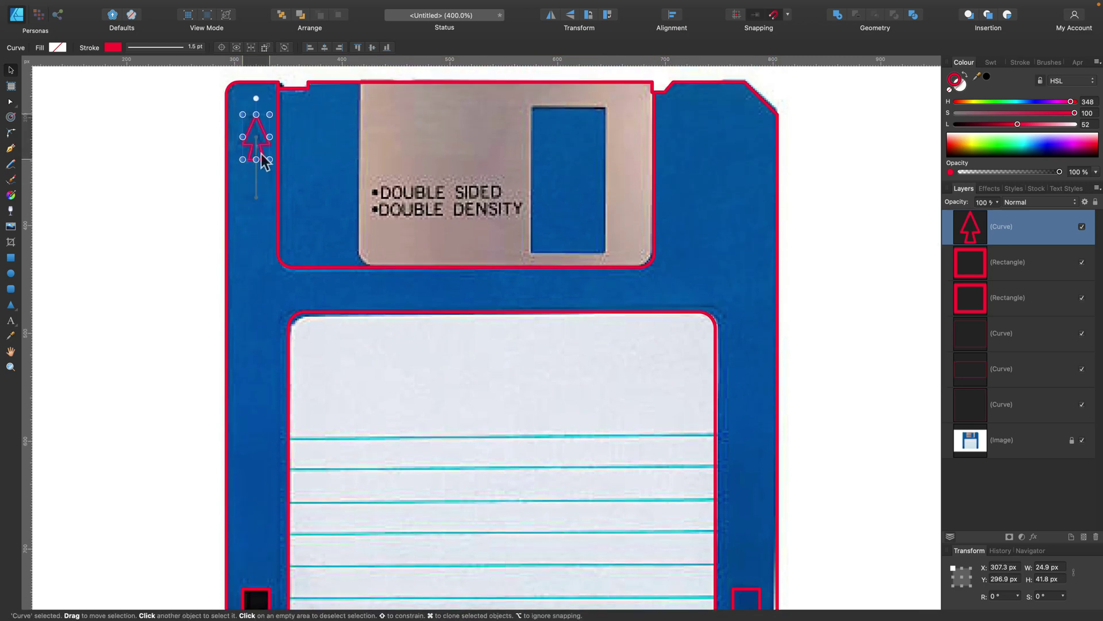
pyautogui.press('Left')
pyautogui.press('Left')
pyautogui.press('Left')
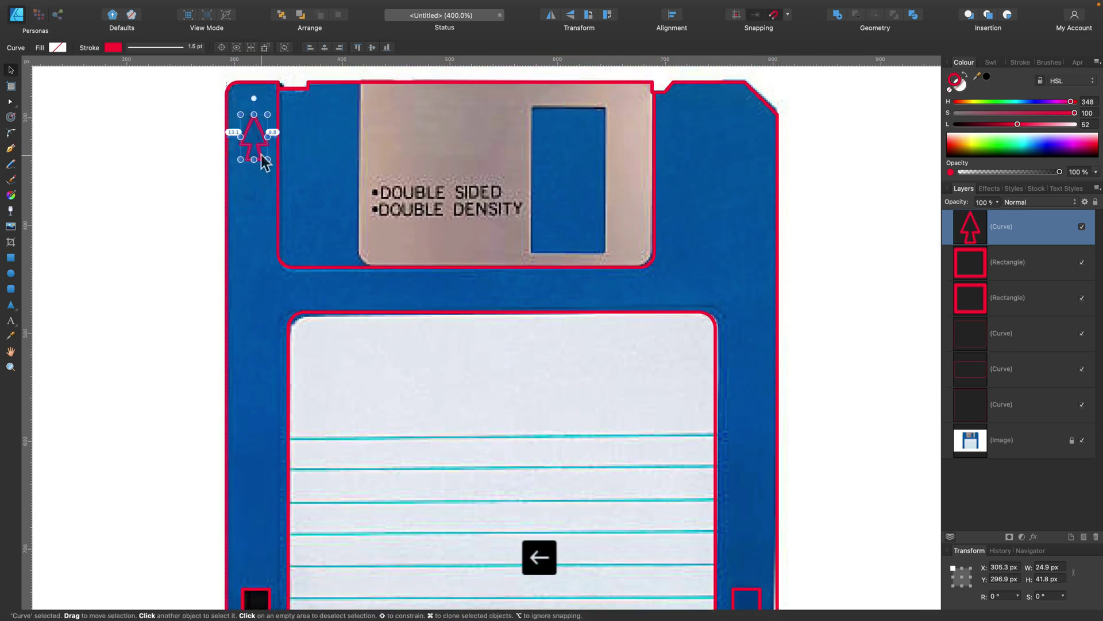
pyautogui.click(822, 213)
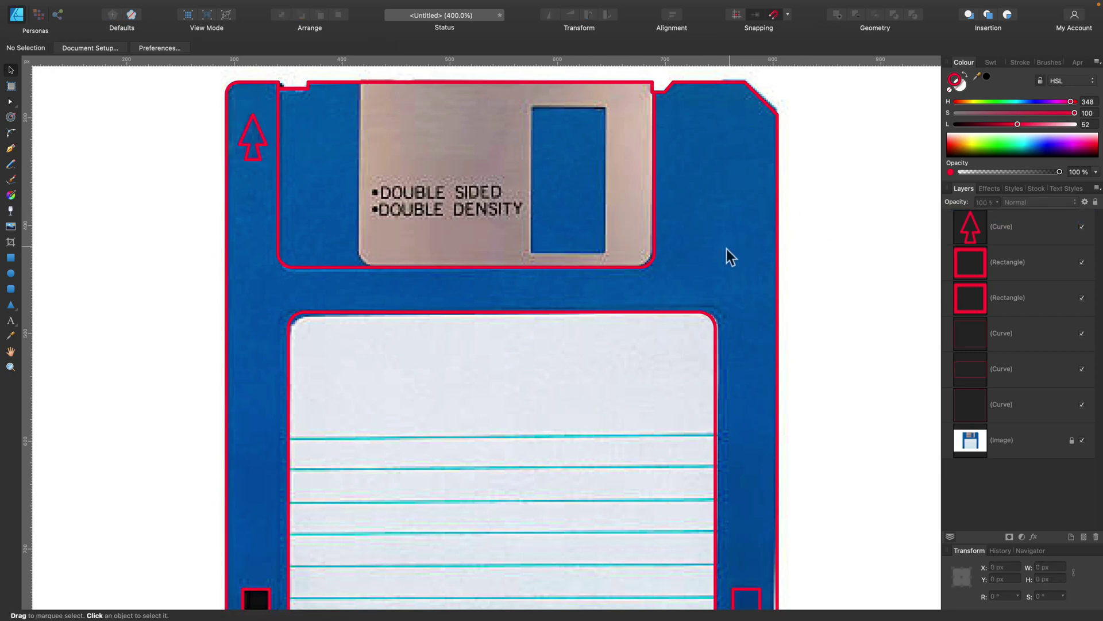
pyautogui.scroll(-5, 726, 250)
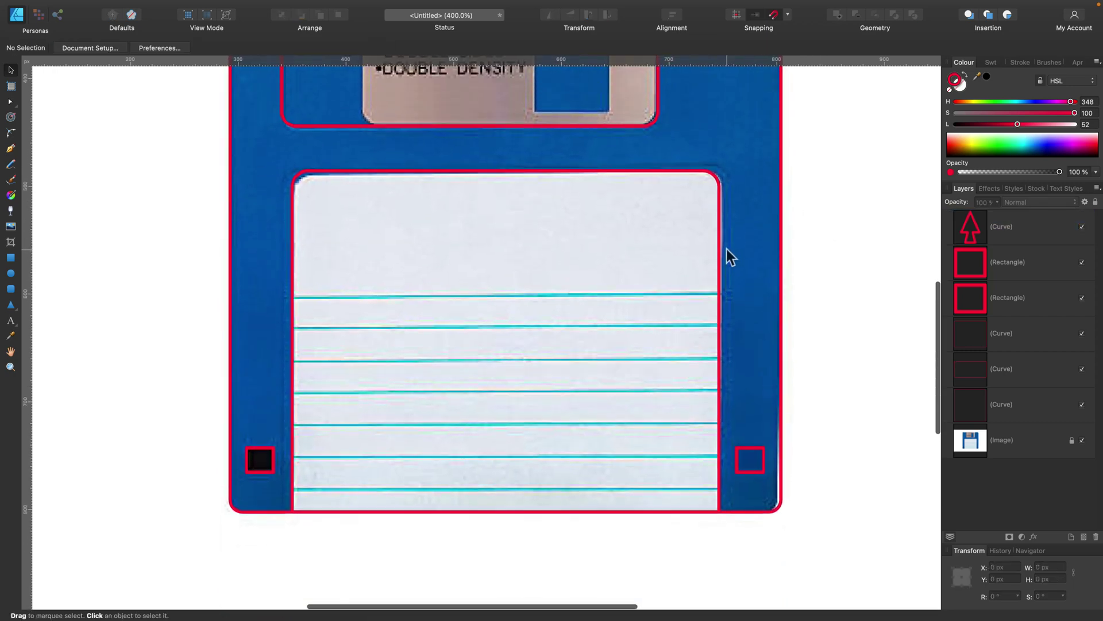
pyautogui.scroll(8, 726, 249)
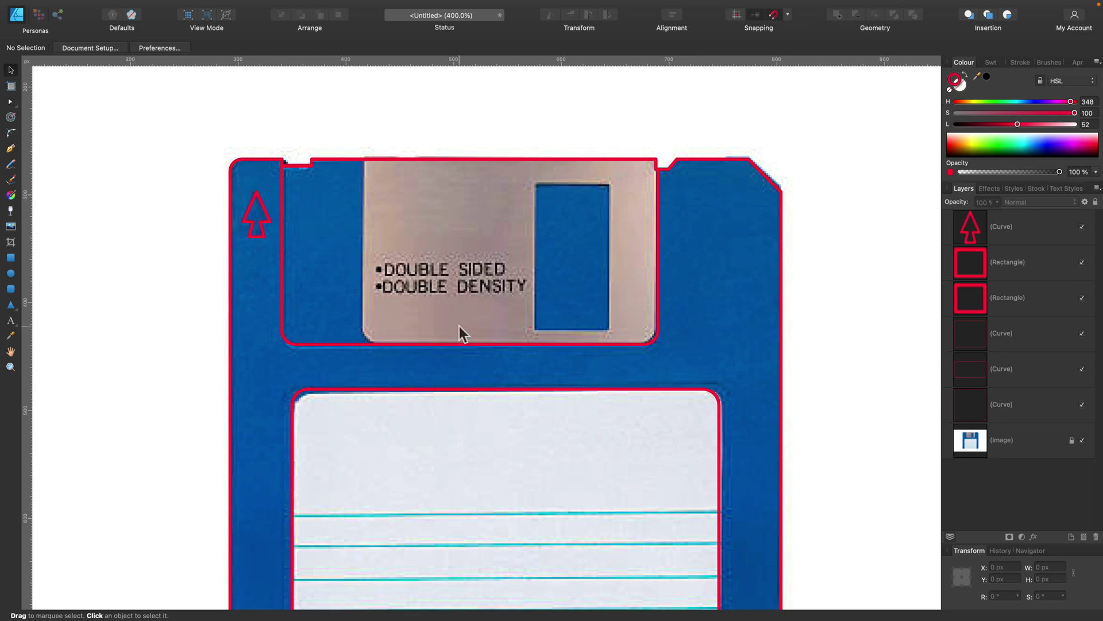
# Step: Draw a rectangle over the shutter and intersect a copy with the disk outline to form the shutter shape
pyautogui.click(10, 257)
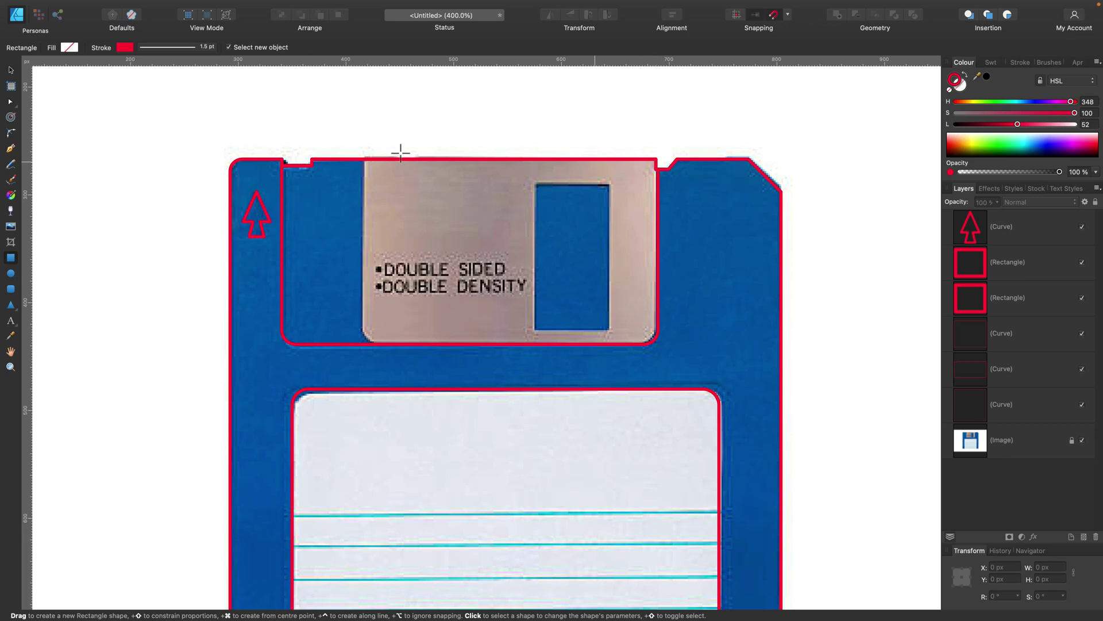
pyautogui.moveTo(363, 143); pyautogui.dragTo(669, 364)
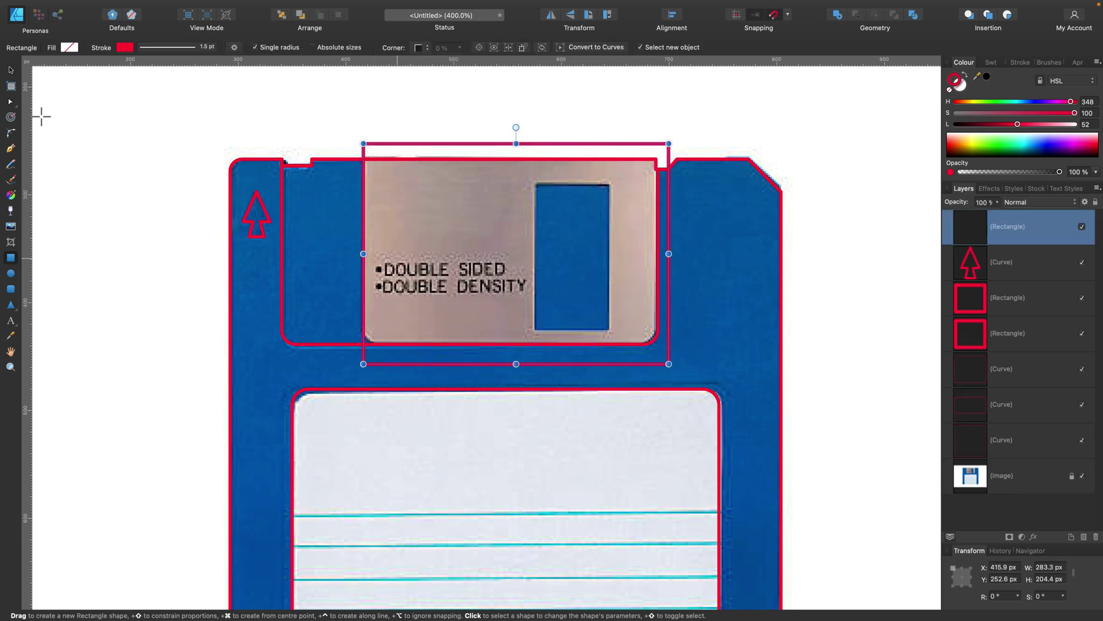
pyautogui.click(10, 71)
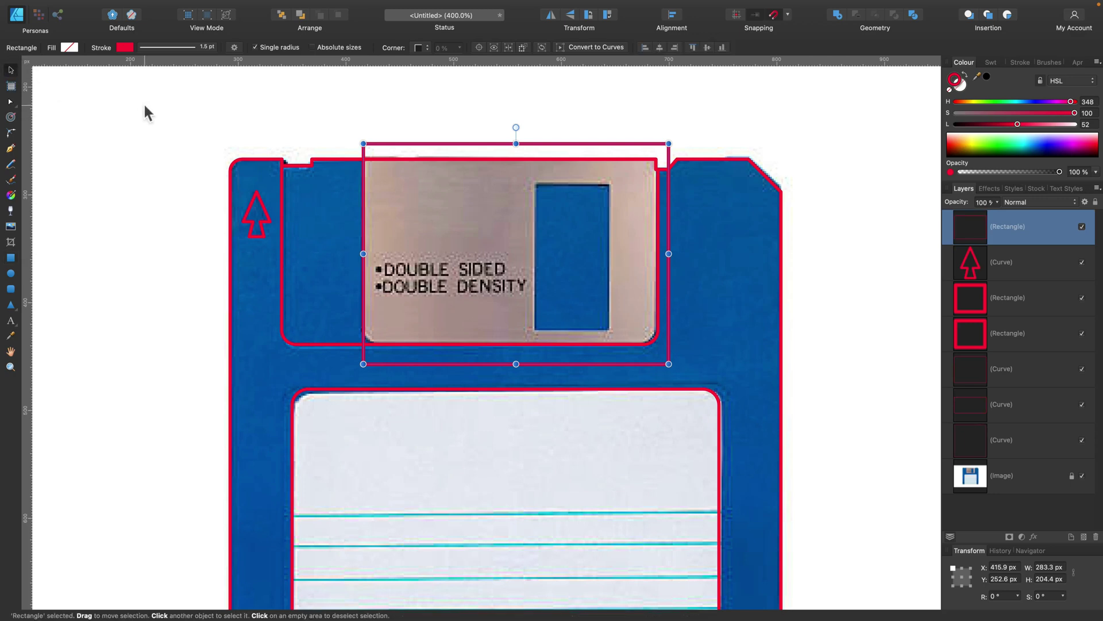
pyautogui.press('super+minus')
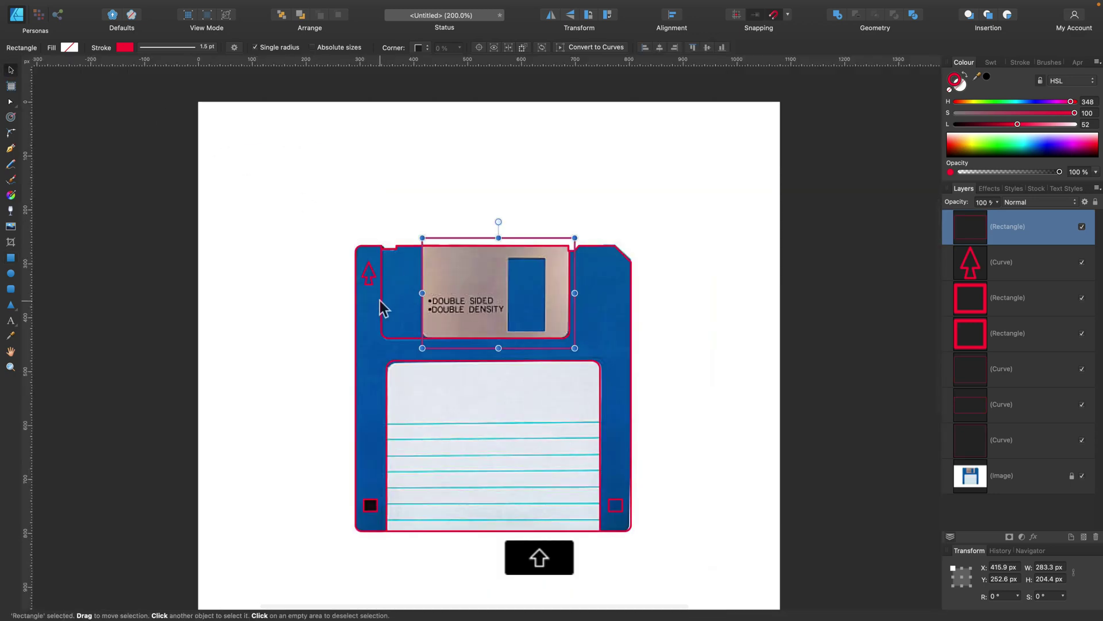
pyautogui.keyDown('shift'); pyautogui.click(381, 300); pyautogui.keyUp('shift')
pyautogui.moveTo(381, 300)
pyautogui.mouseDown()
pyautogui.moveTo(378, 167)
pyautogui.moveTo(240, 188)
pyautogui.moveTo(251, 183)
pyautogui.mouseUp()
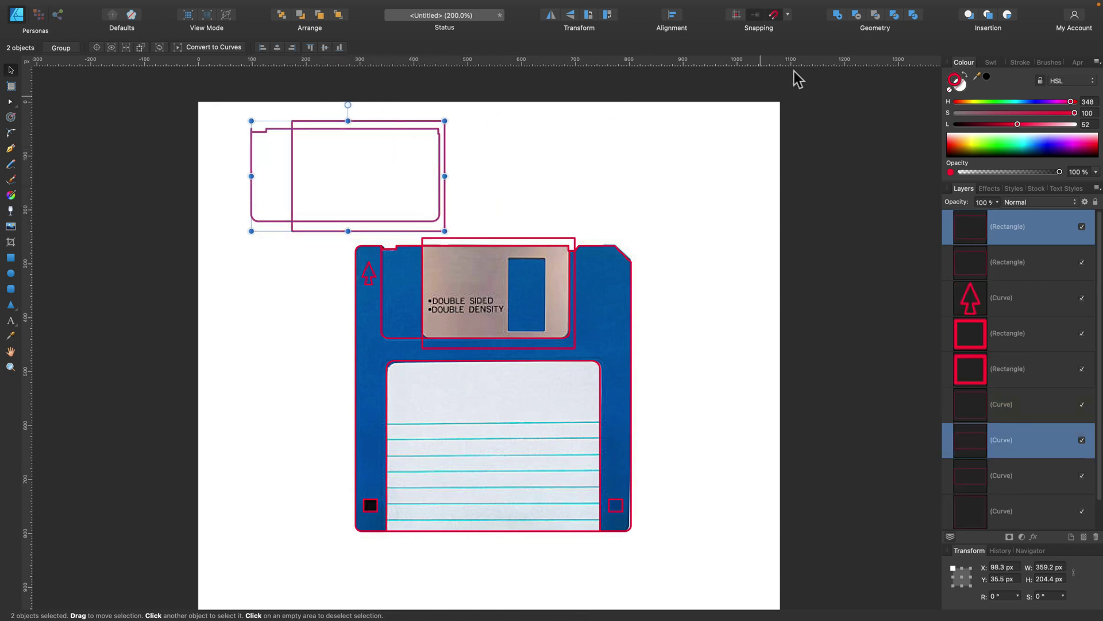
pyautogui.click(875, 14)
pyautogui.click(569, 349)
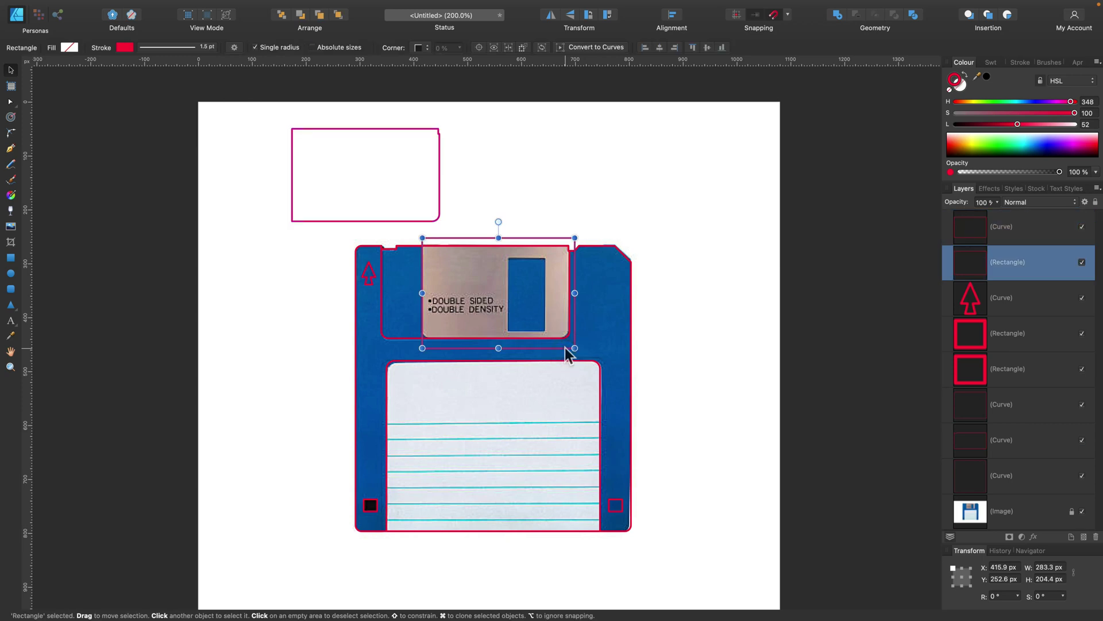
pyautogui.press('BackSpace')
# Step: Fit the 273.5 × 171.7 px shutter shape over the metal shutter and round its bottom corners
pyautogui.moveTo(443, 214); pyautogui.dragTo(562, 323)
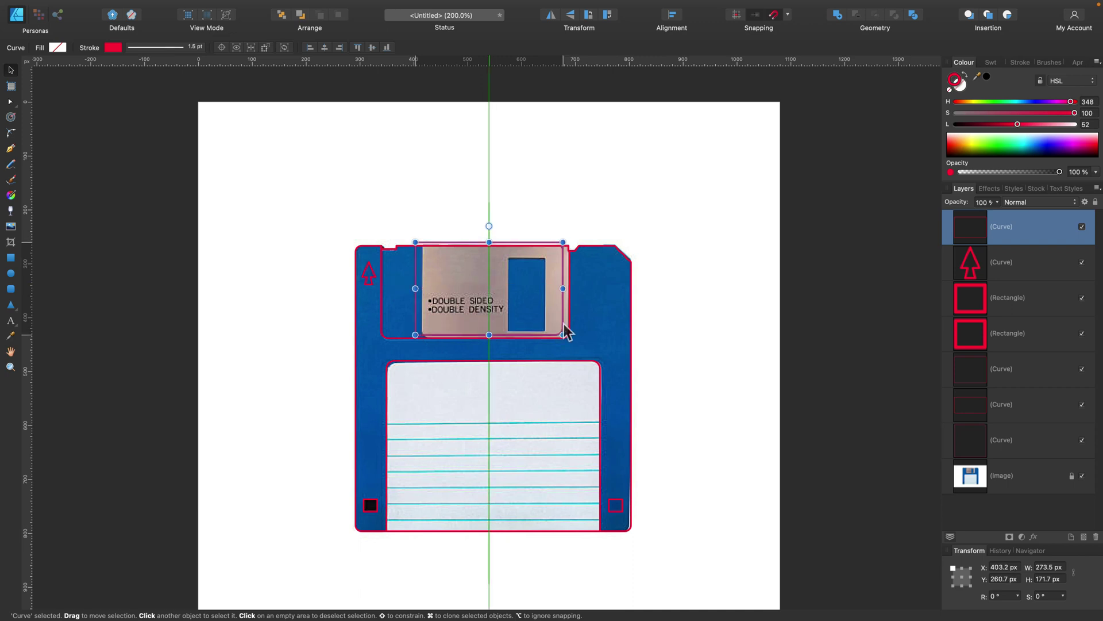
pyautogui.press('super+equal')
pyautogui.press('super+equal')
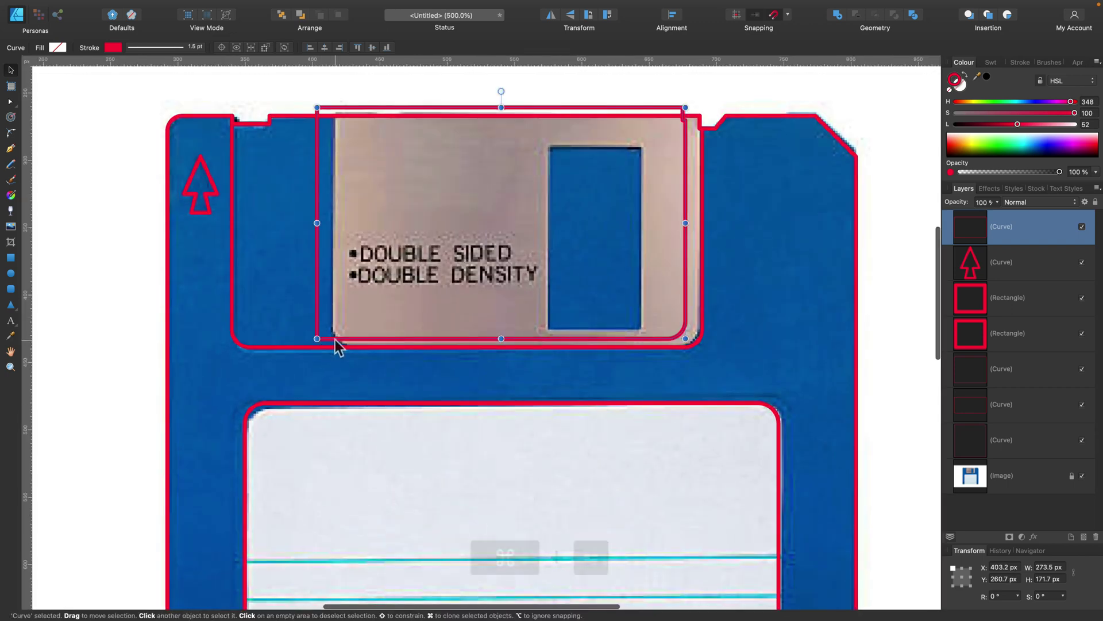
pyautogui.moveTo(338, 345); pyautogui.dragTo(336, 317)
pyautogui.click(316, 347)
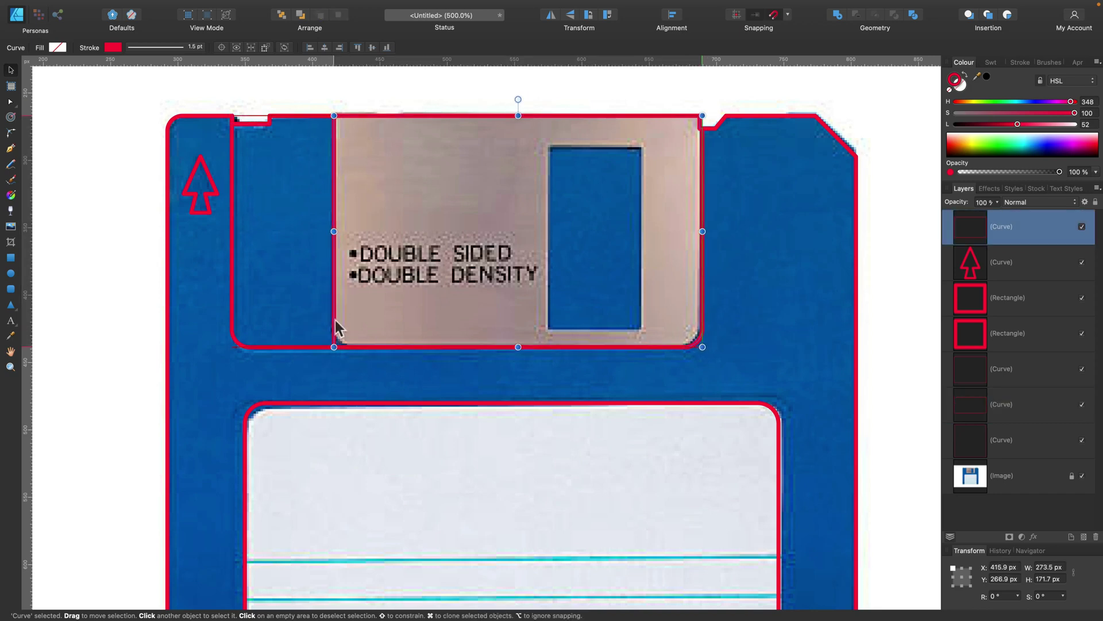
pyautogui.click(10, 132)
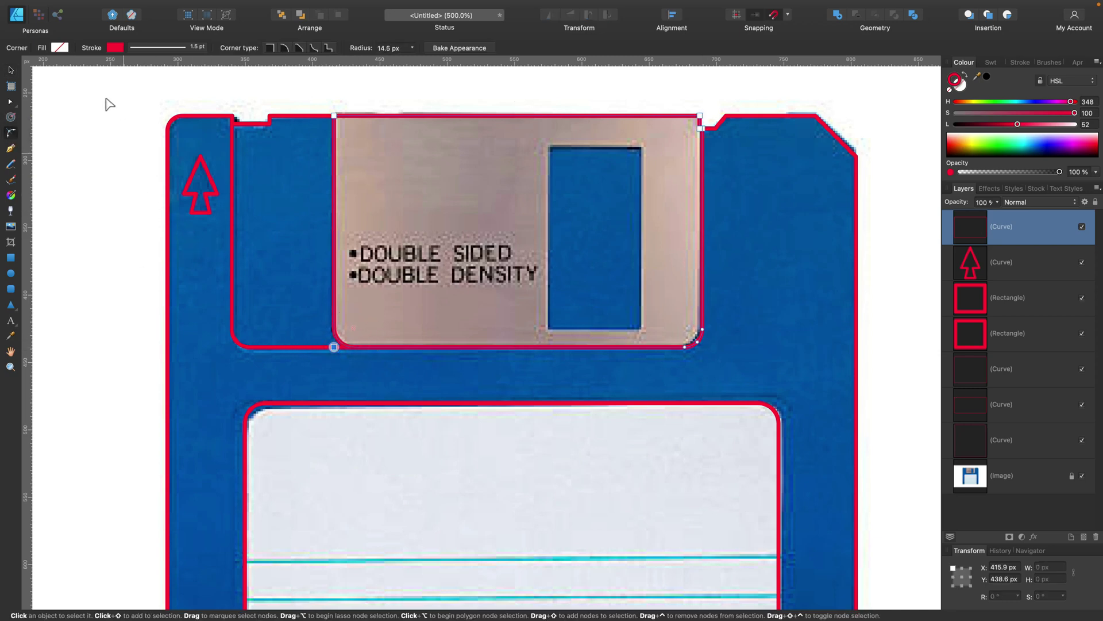
pyautogui.click(11, 72)
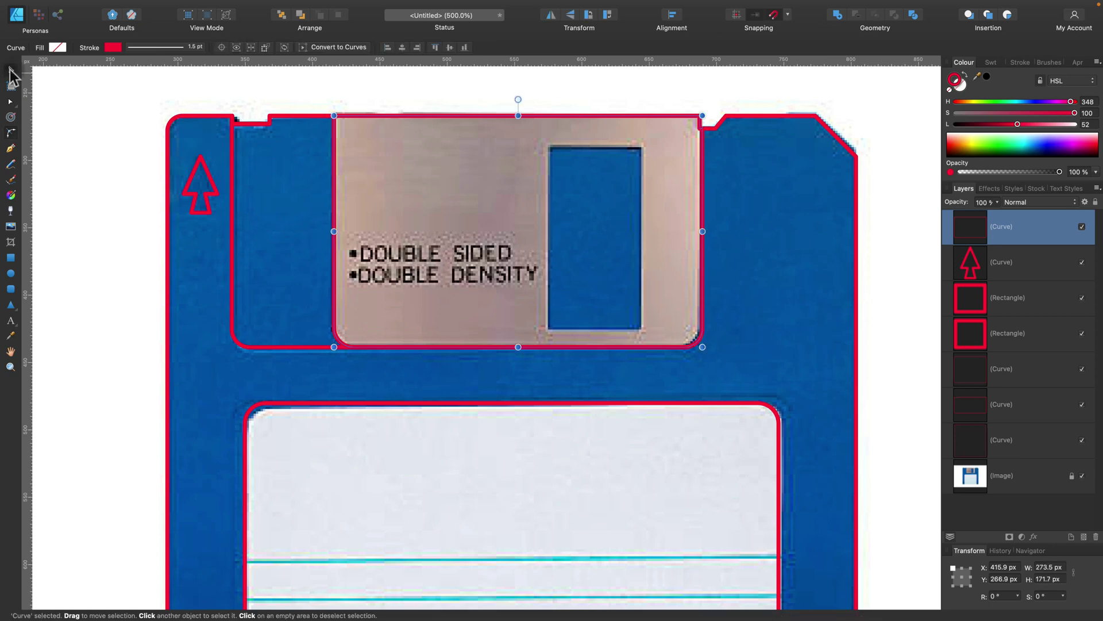
pyautogui.click(10, 258)
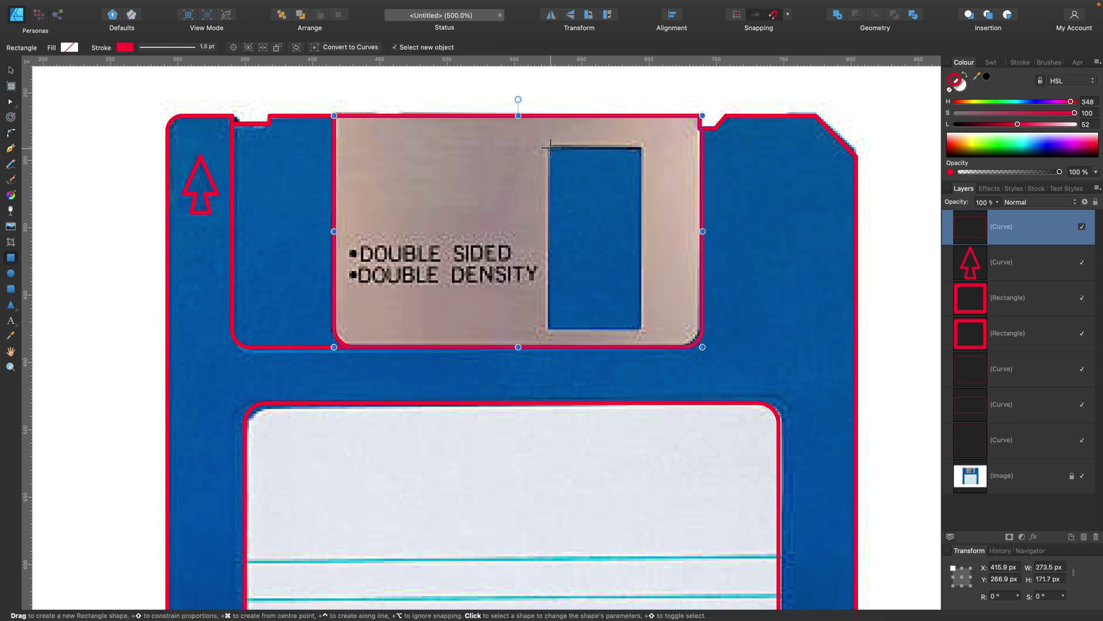
# Step: Draw a 66.5 × 134 px rectangle over the shutter window, then zoom out to the whole page
pyautogui.moveTo(550, 148); pyautogui.dragTo(641, 329)
pyautogui.scroll(-10, 665, 347)
pyautogui.hscroll(-3, 665, 347)
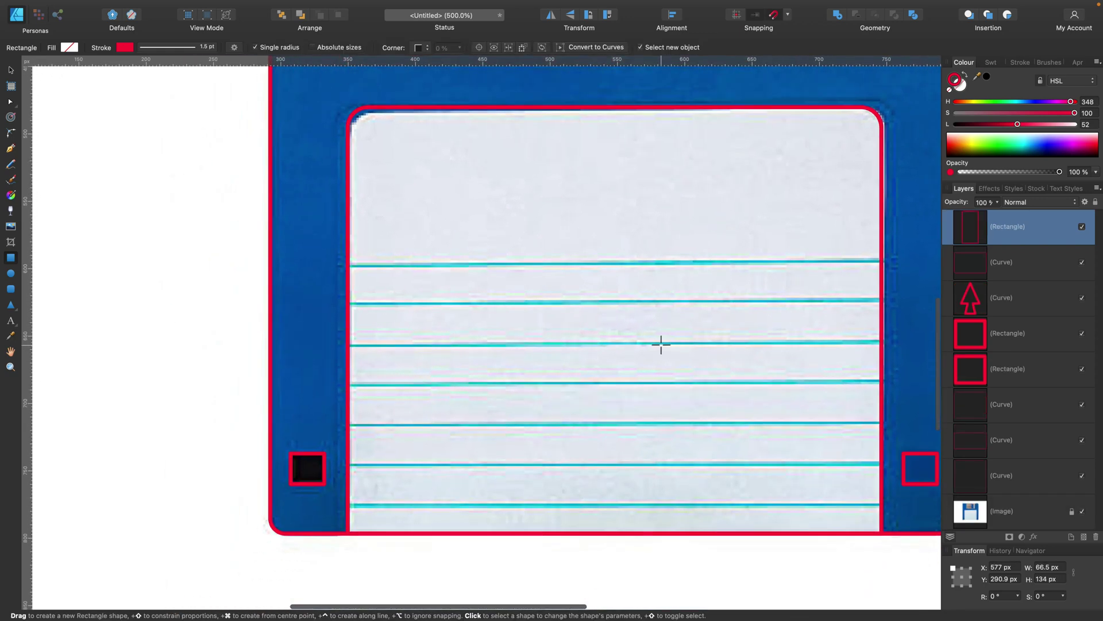
pyautogui.press('super+minus')
pyautogui.scroll(5, 658, 339)
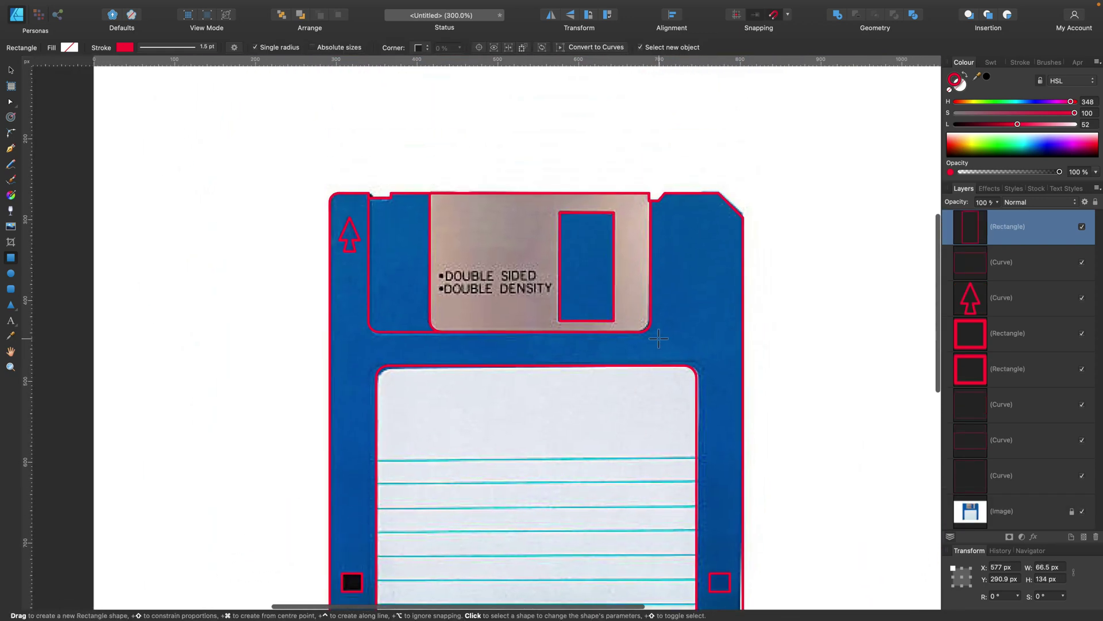
pyautogui.scroll(-5, 659, 339)
pyautogui.scroll(3, 659, 339)
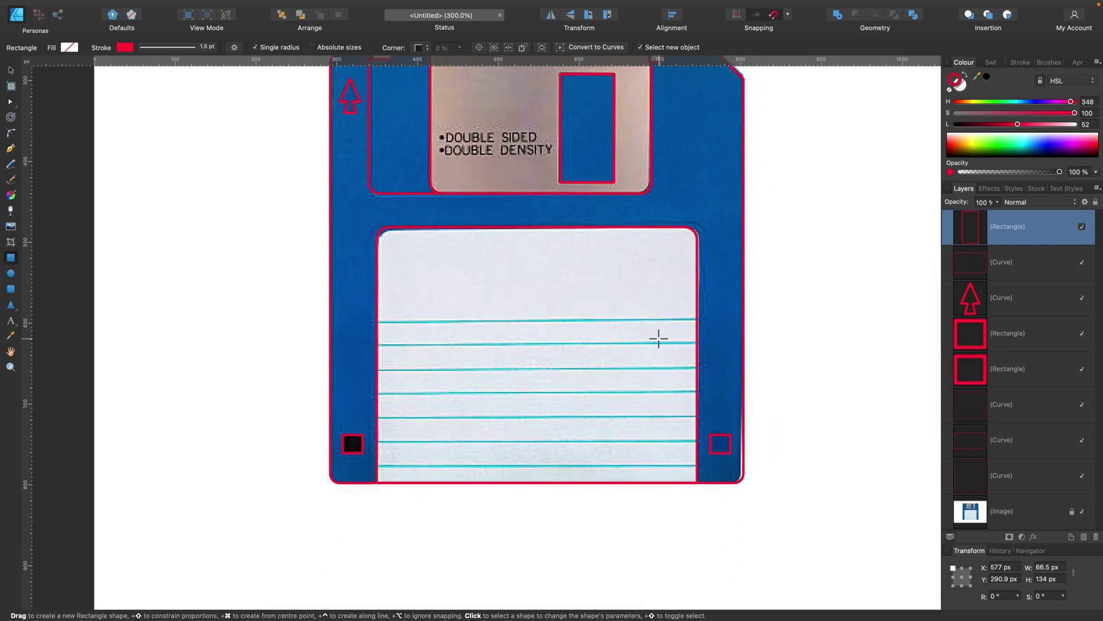
pyautogui.press('super+minus')
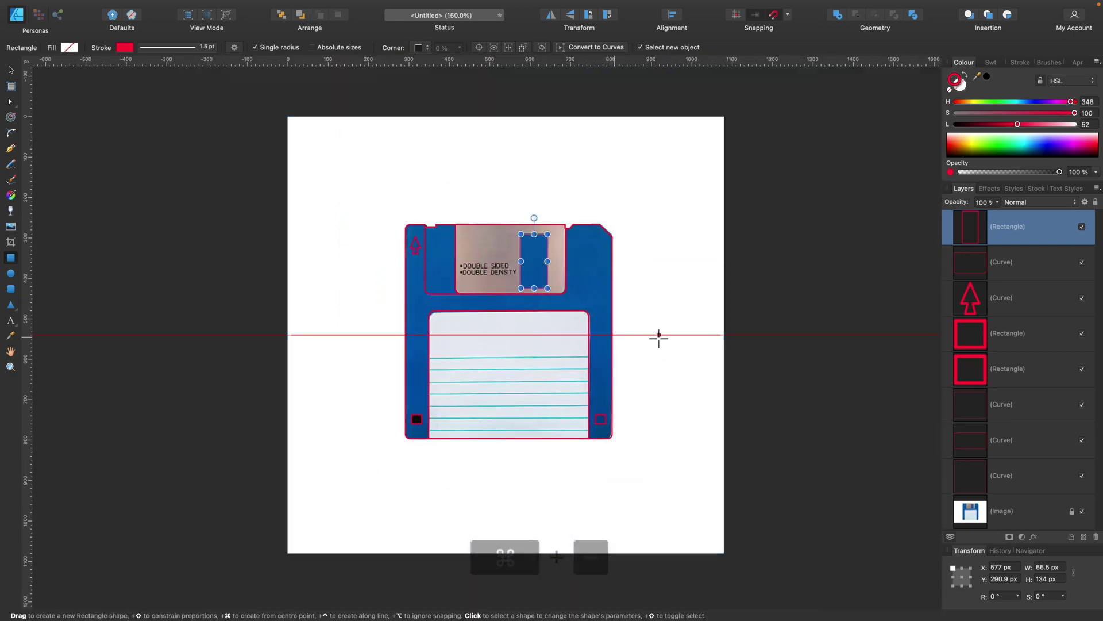
# Step: Unlock the Image layer and drag the floppy photo left off the artboard to X -1092.2
pyautogui.click(11, 71)
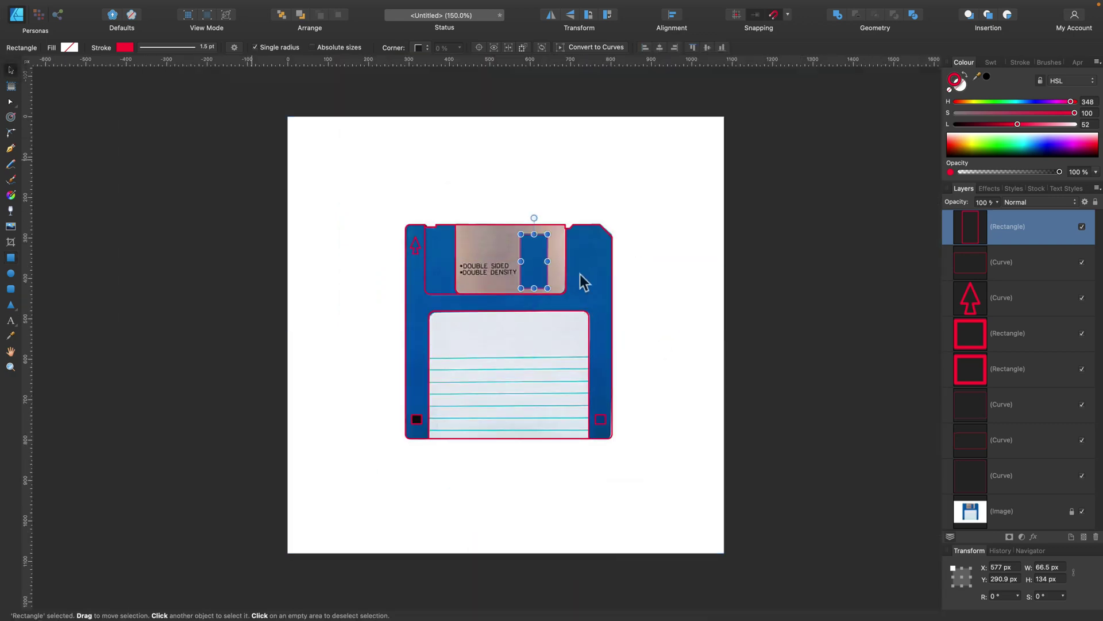
pyautogui.click(1017, 511)
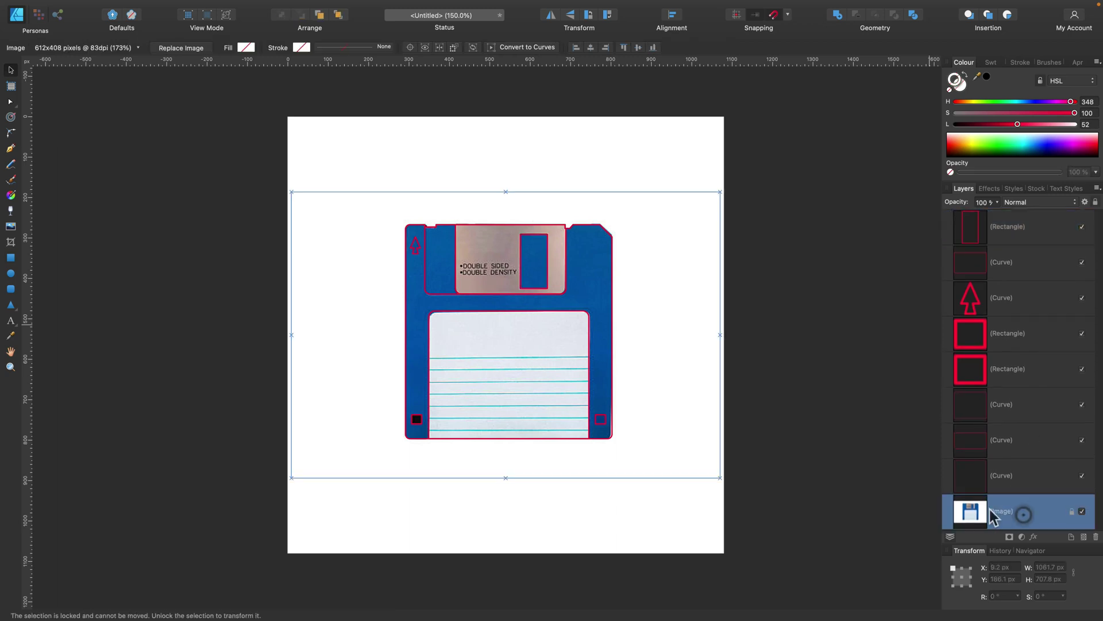
pyautogui.click(1072, 512)
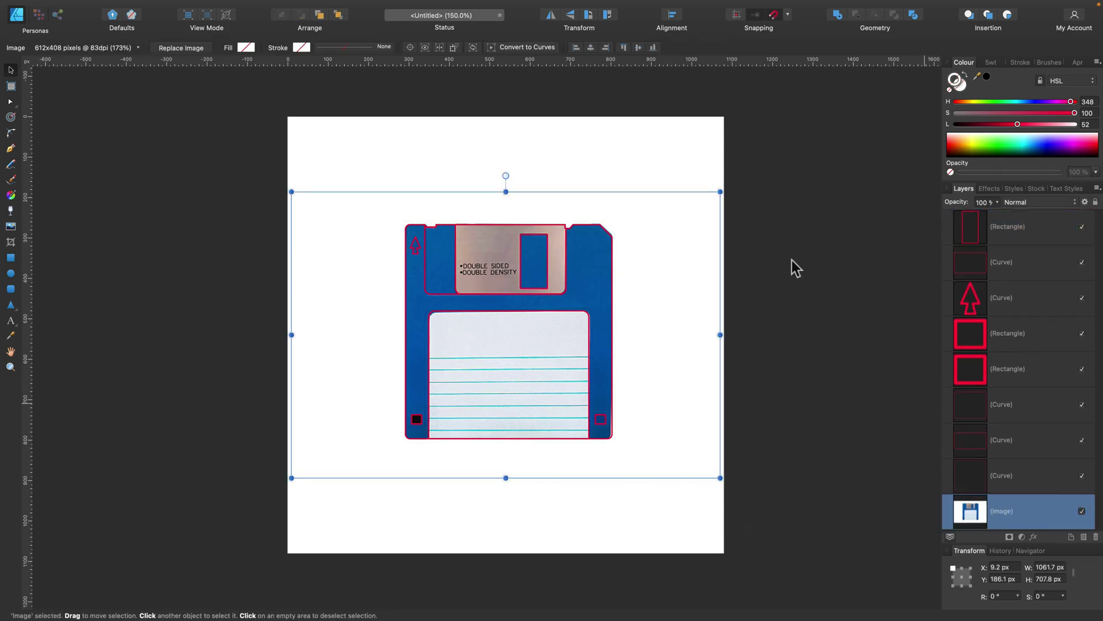
pyautogui.moveTo(631, 222); pyautogui.dragTo(188, 275)
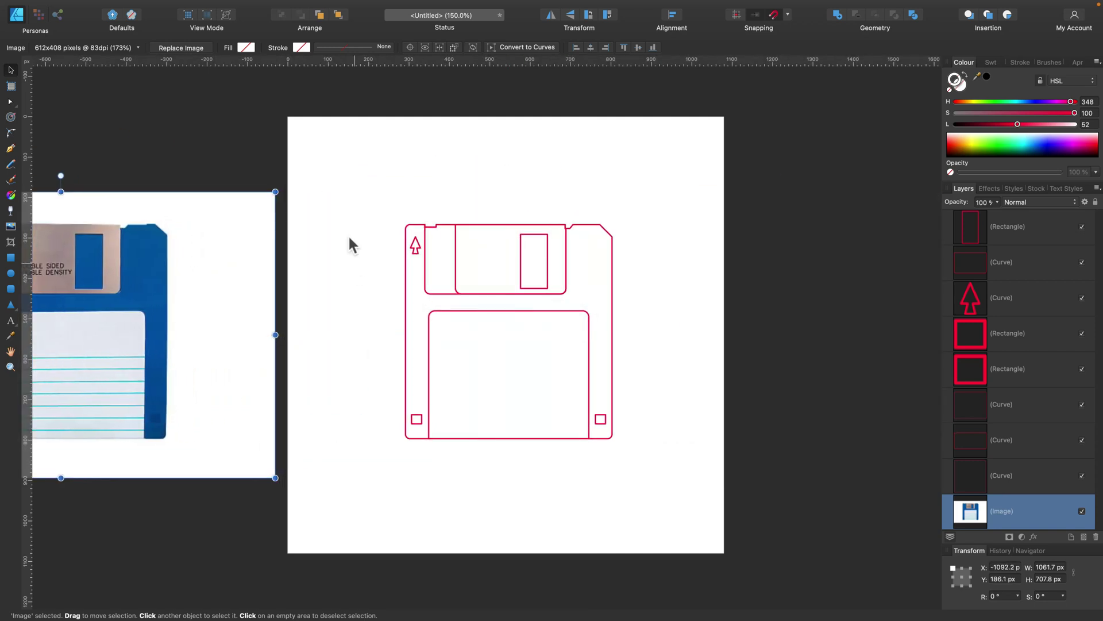
pyautogui.hscroll(-4, 349, 235)
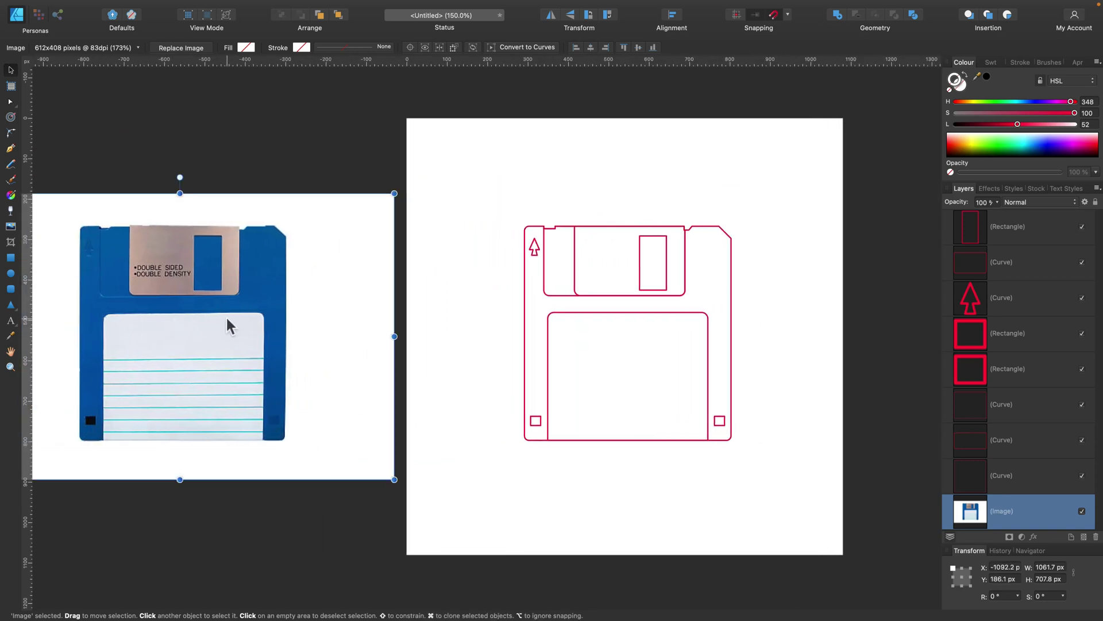
# Step: Fill the disk body with the photo's sampled blue, remove its stroke, and send it to the back
pyautogui.click(747, 258)
pyautogui.click(727, 234)
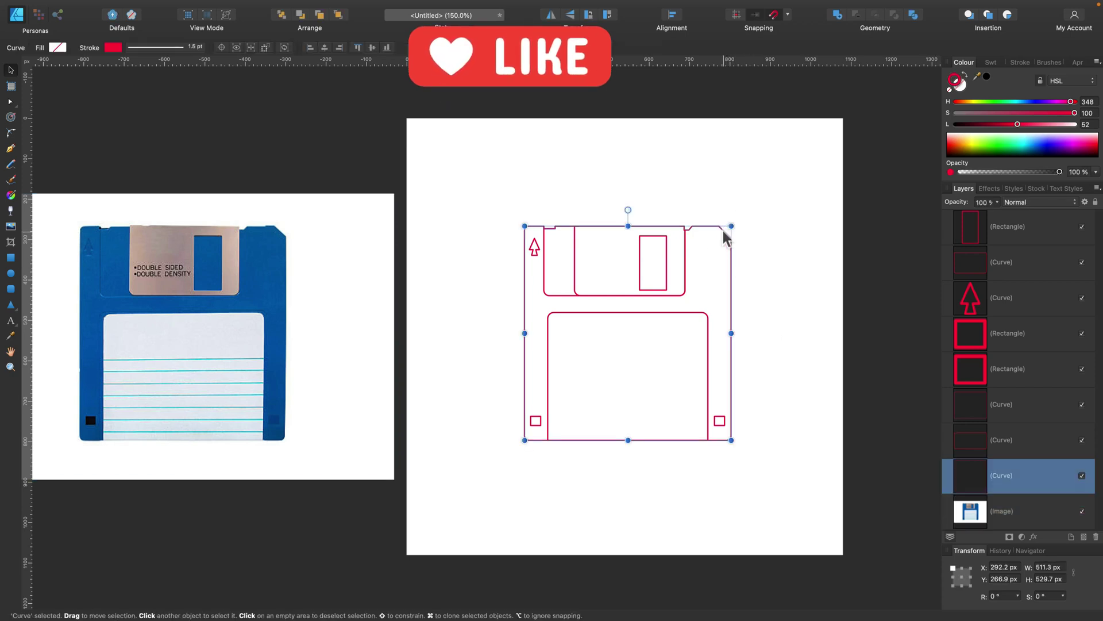
pyautogui.click(965, 81)
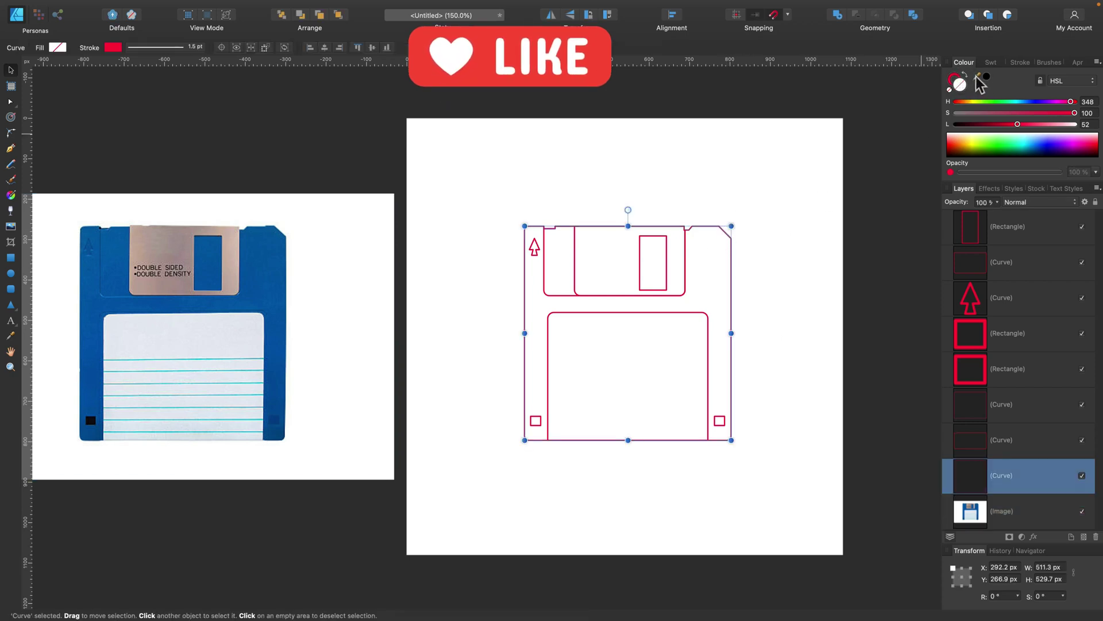
pyautogui.moveTo(978, 76); pyautogui.dragTo(258, 262)
pyautogui.click(987, 77)
pyautogui.click(950, 90)
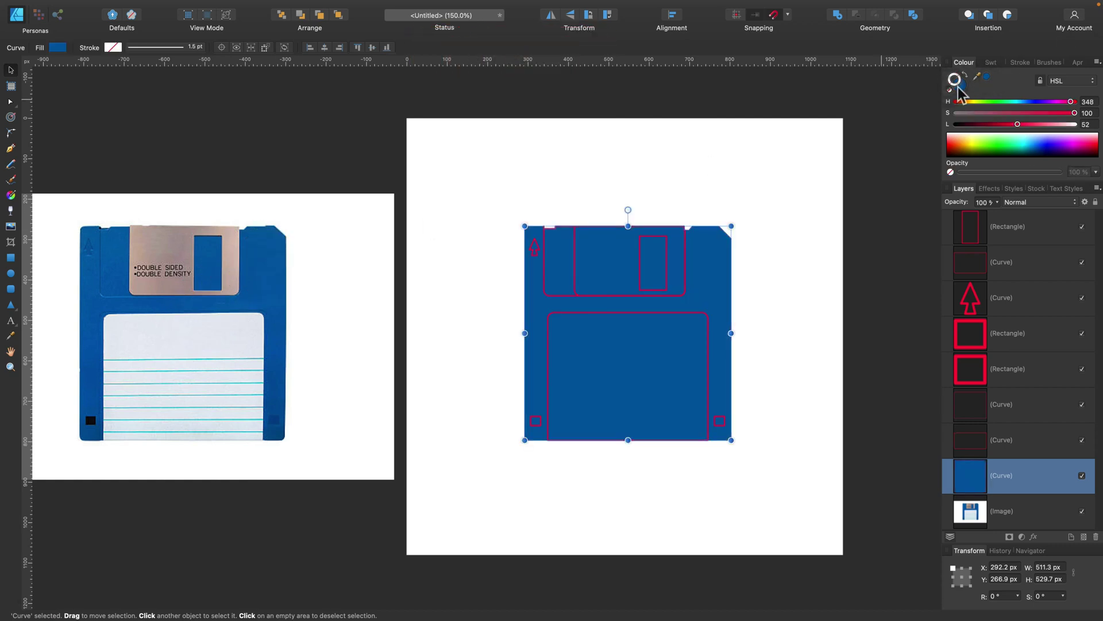
pyautogui.press('super+shift+bracketleft')
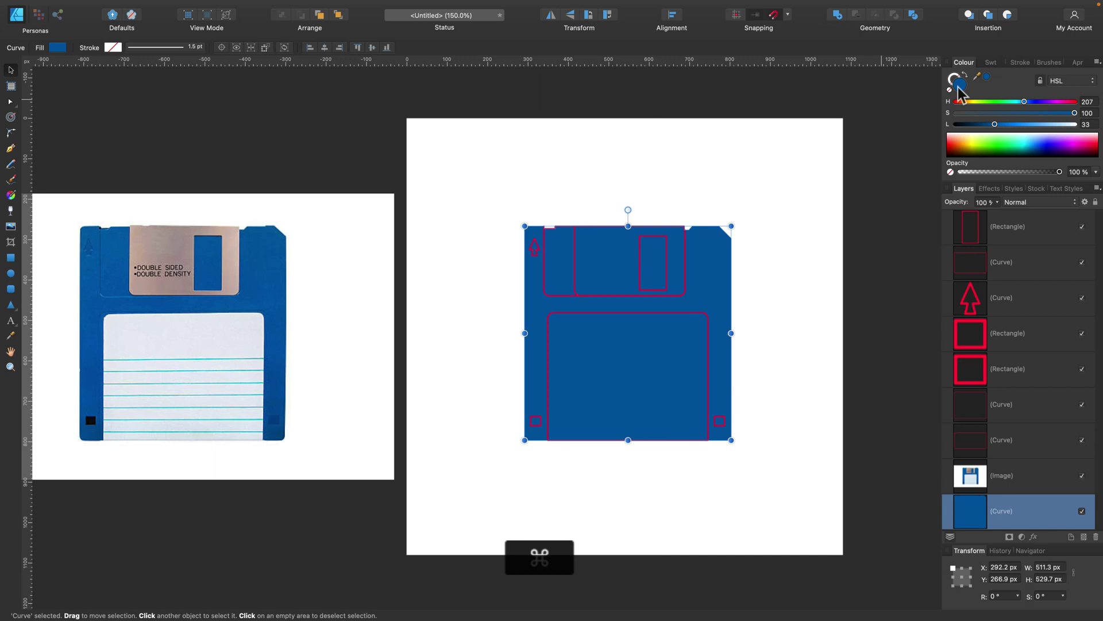
# Step: Fill the label shape with the photo's light grey and remove its red outline
pyautogui.click(697, 313)
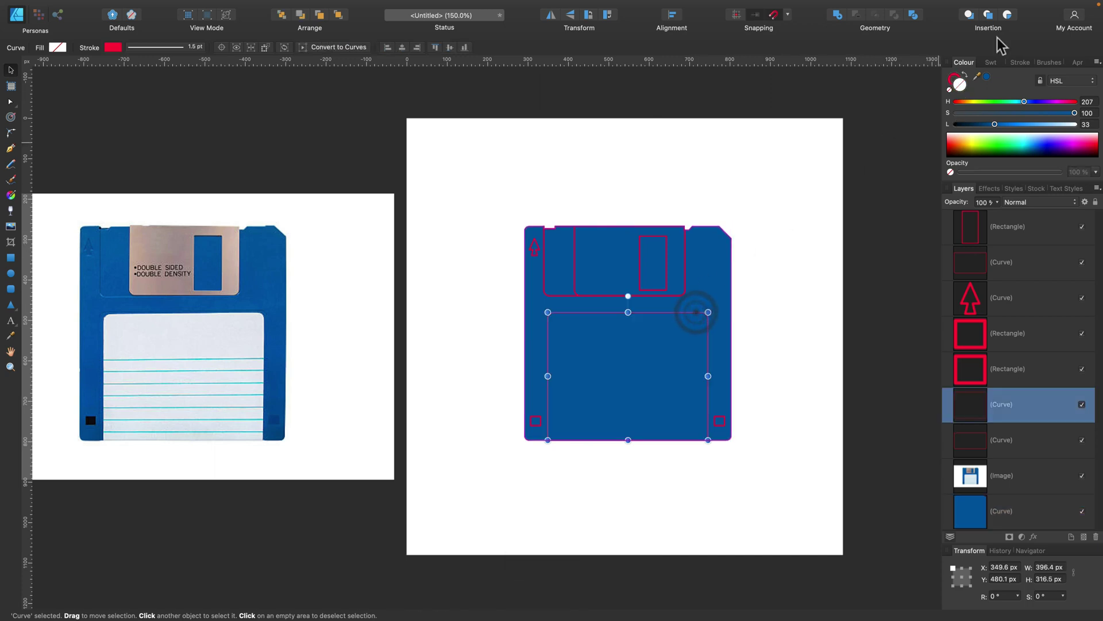
pyautogui.moveTo(977, 75); pyautogui.dragTo(209, 360)
pyautogui.click(987, 77)
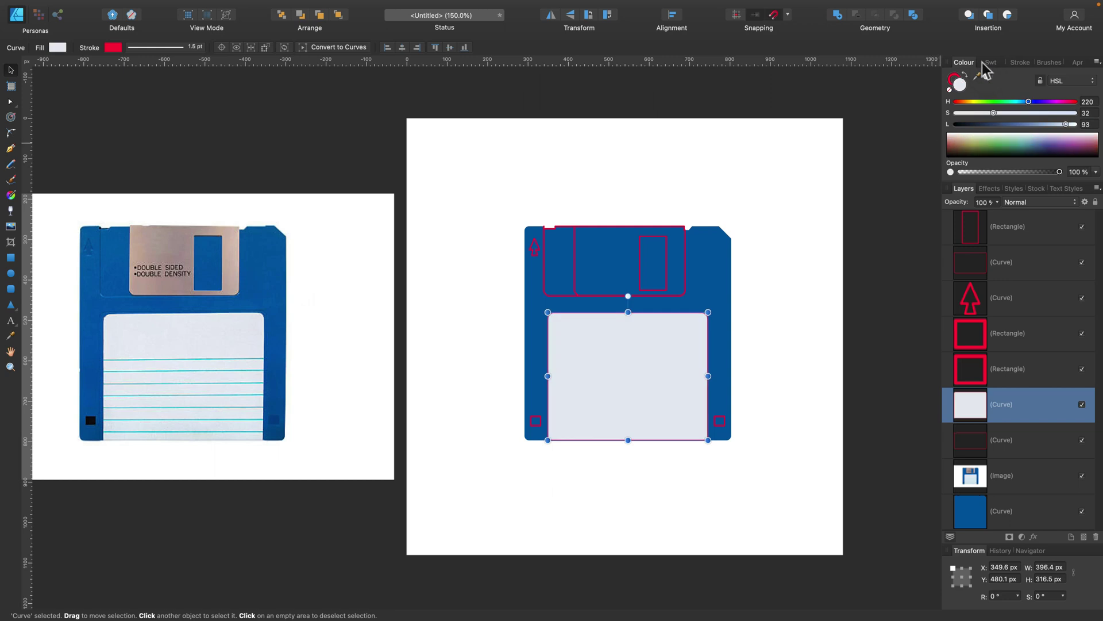
pyautogui.click(957, 81)
pyautogui.click(950, 90)
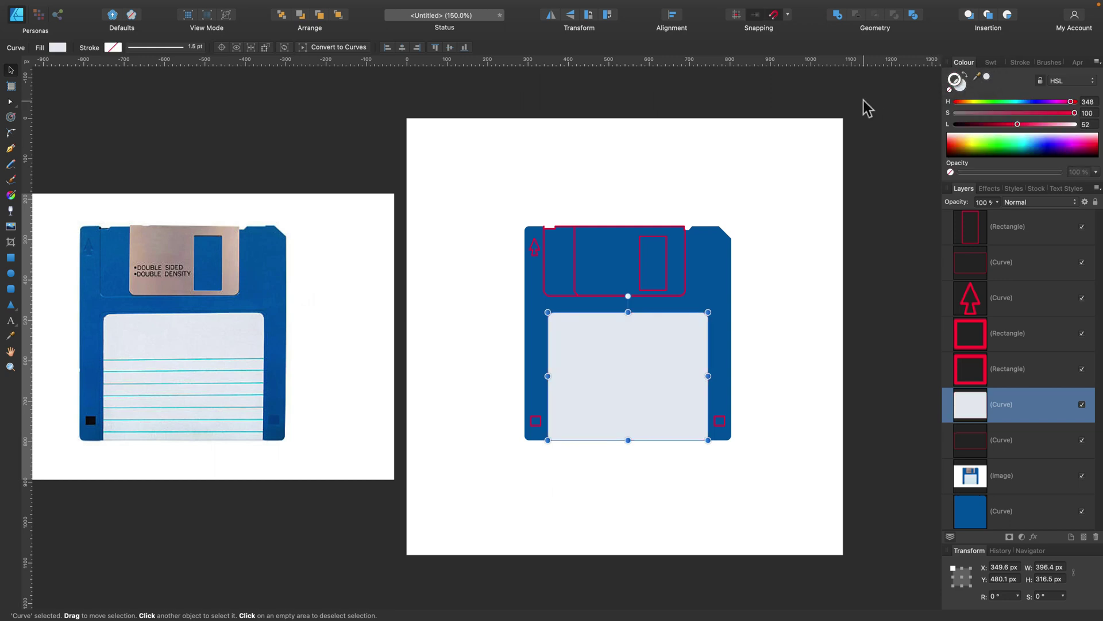
pyautogui.click(743, 187)
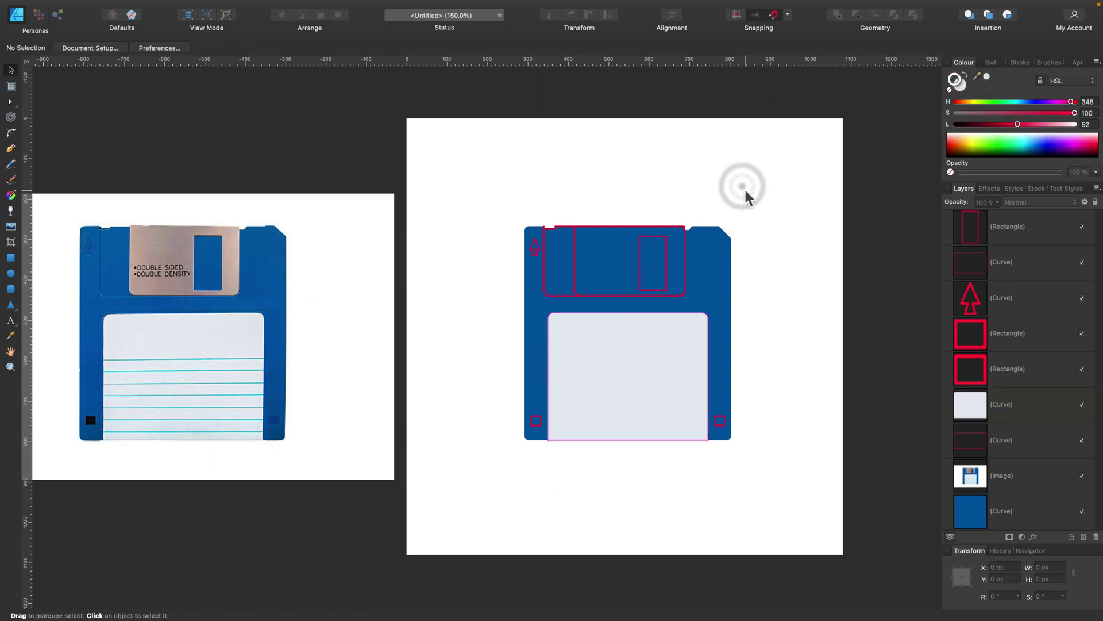
# Step: Give both bottom square holes a darkened navy blue fill with no outline
pyautogui.click(537, 421)
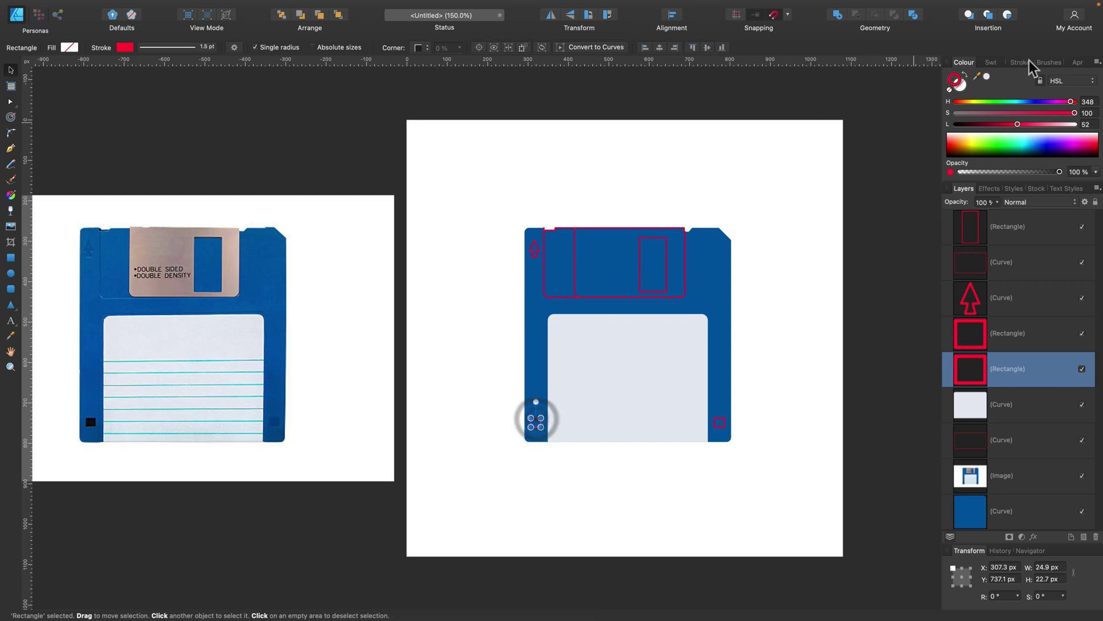
pyautogui.keyDown('shift'); pyautogui.click(720, 423); pyautogui.keyUp('shift')
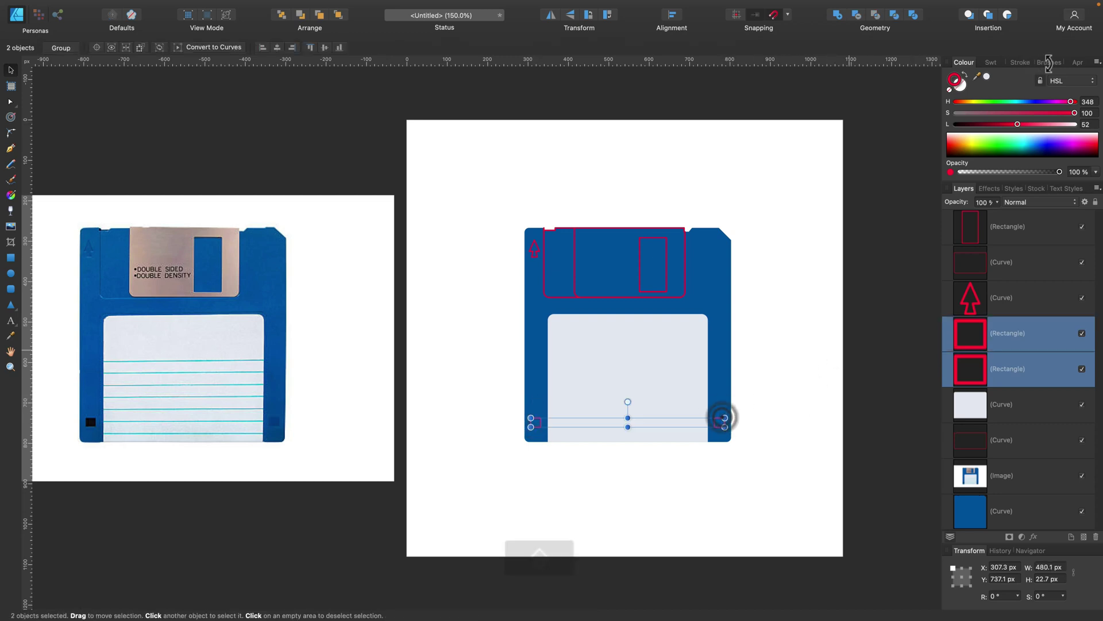
pyautogui.click(949, 90)
pyautogui.moveTo(977, 72); pyautogui.dragTo(709, 288)
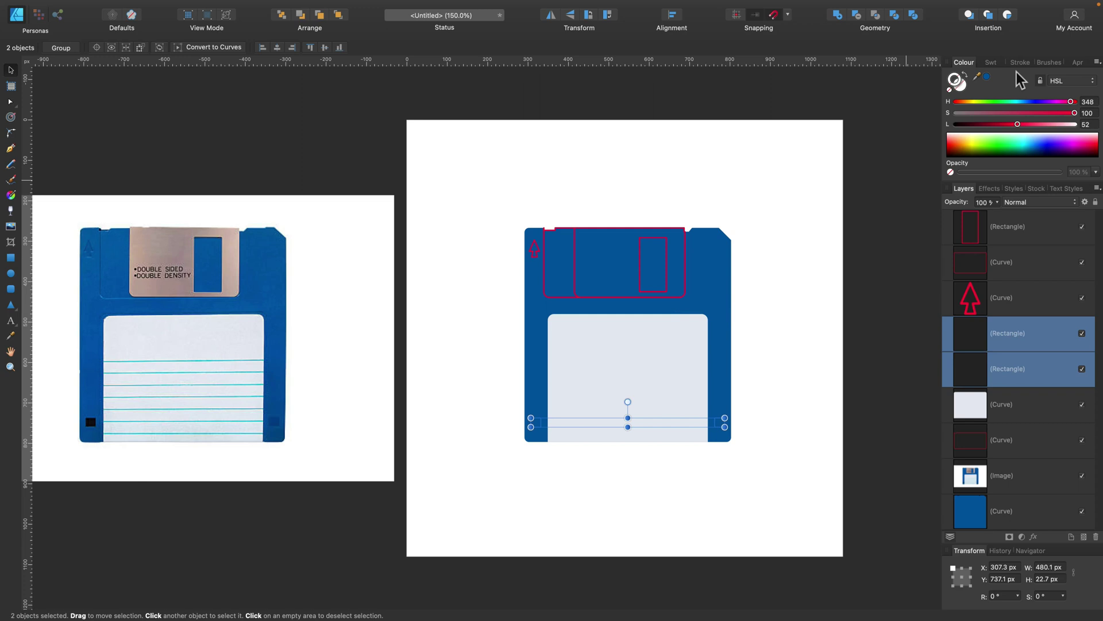
pyautogui.click(986, 77)
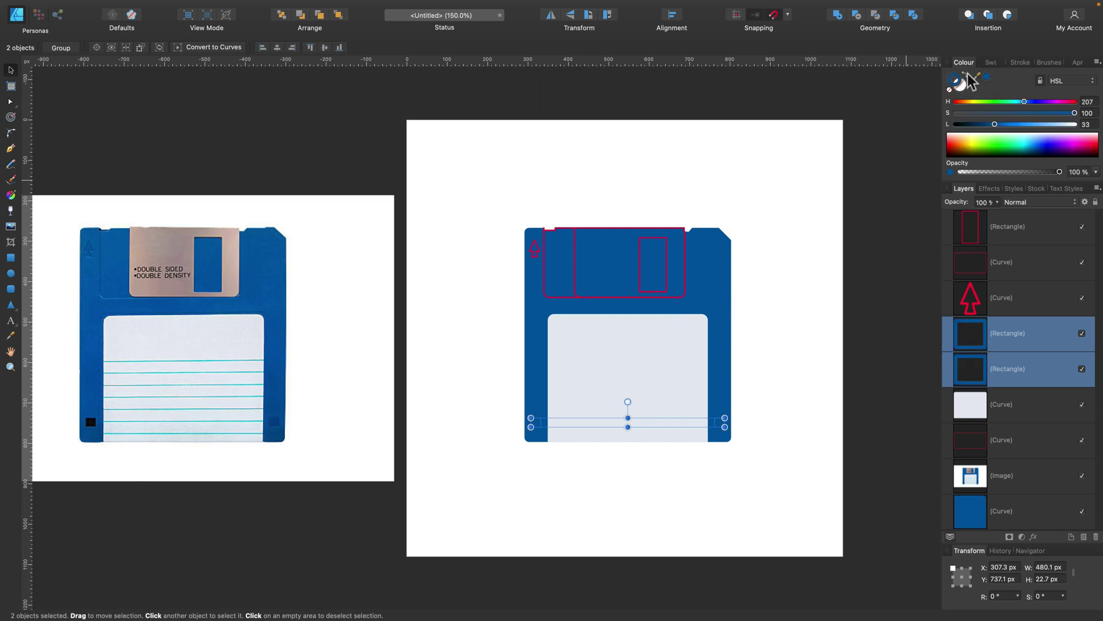
pyautogui.click(966, 75)
pyautogui.moveTo(995, 124); pyautogui.dragTo(977, 125)
pyautogui.click(781, 180)
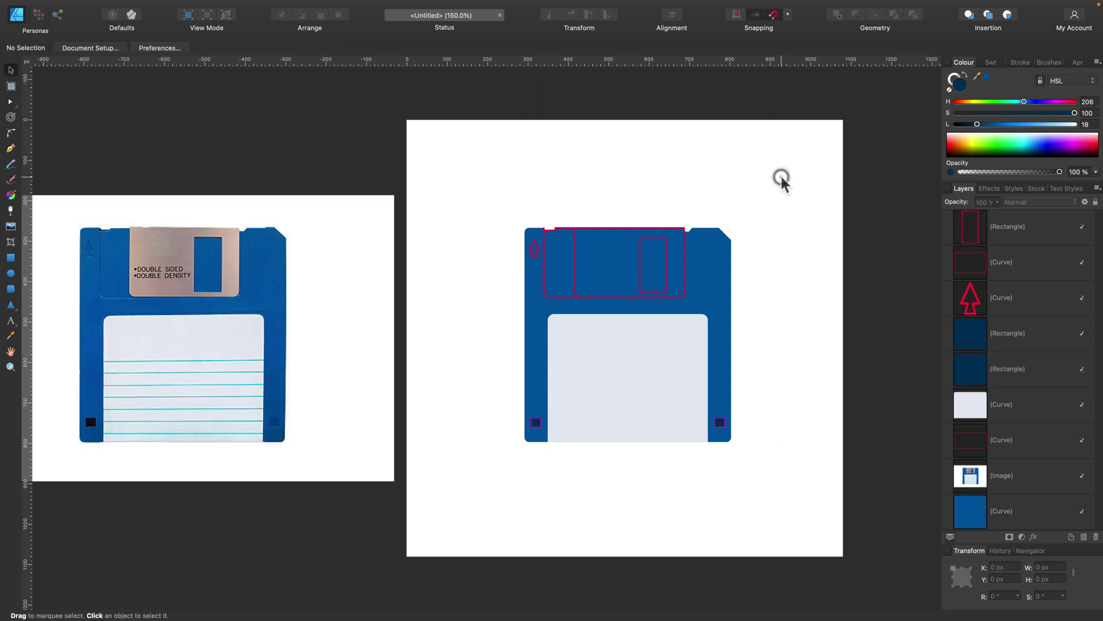
# Step: Fill the small arrow with a slightly lighter sampled blue and remove its red outline
pyautogui.scroll(1, 780, 202)
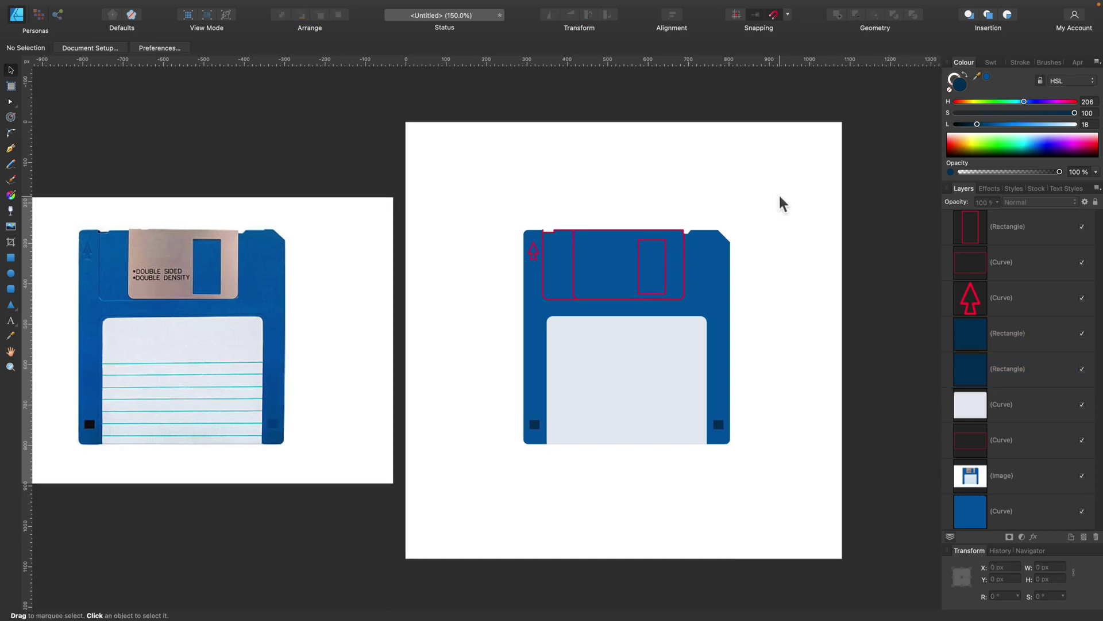
pyautogui.click(538, 253)
pyautogui.moveTo(978, 75); pyautogui.dragTo(536, 315)
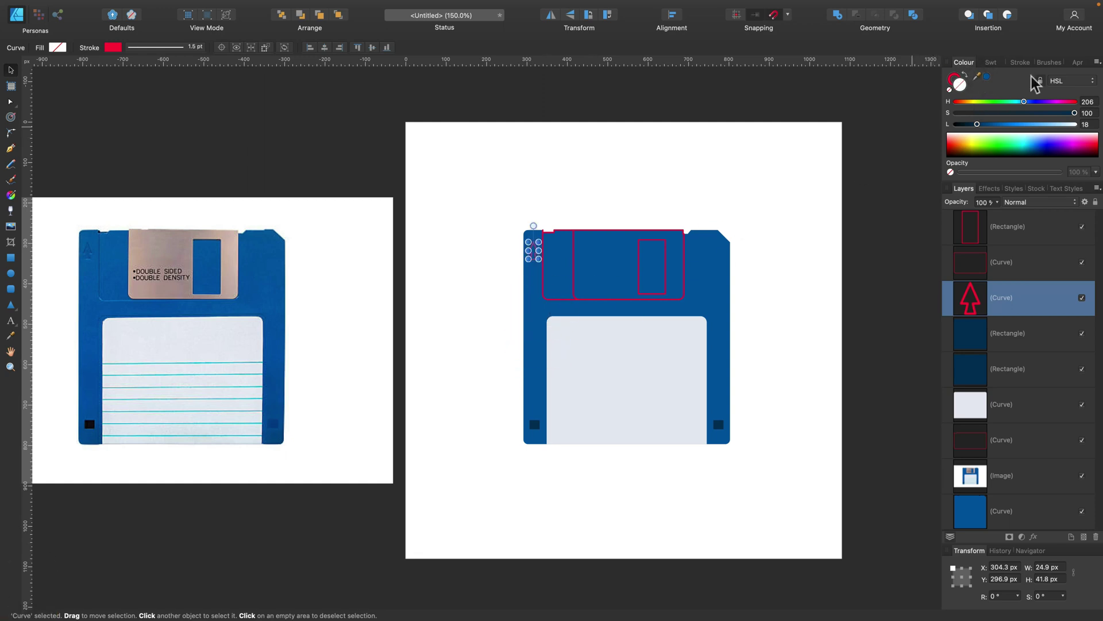
pyautogui.click(987, 76)
pyautogui.click(1003, 124)
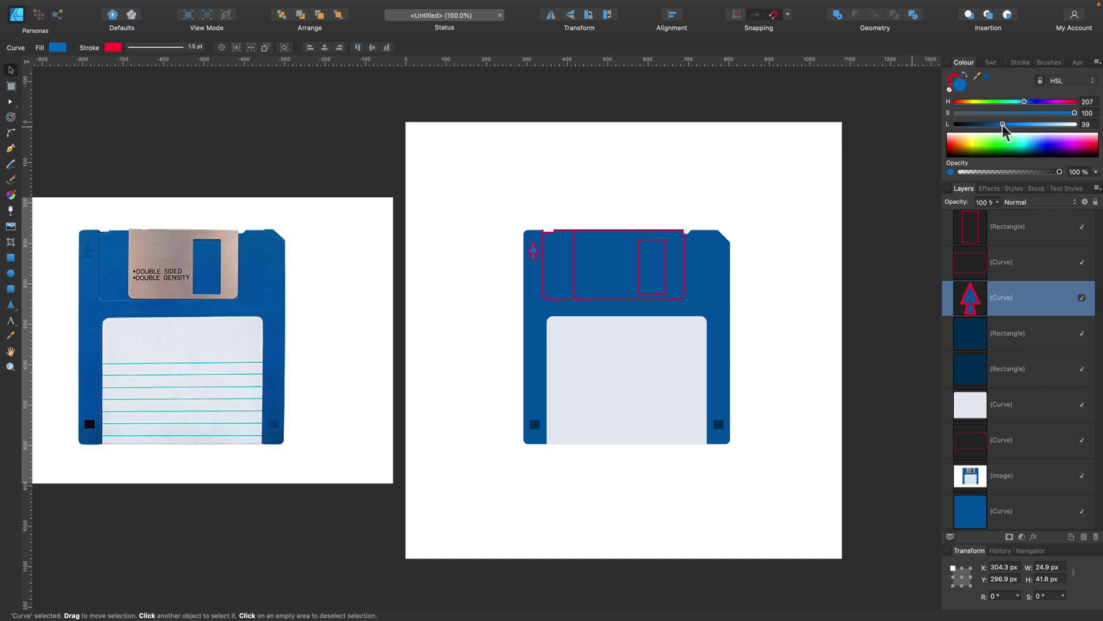
pyautogui.click(953, 78)
pyautogui.click(949, 90)
pyautogui.click(717, 174)
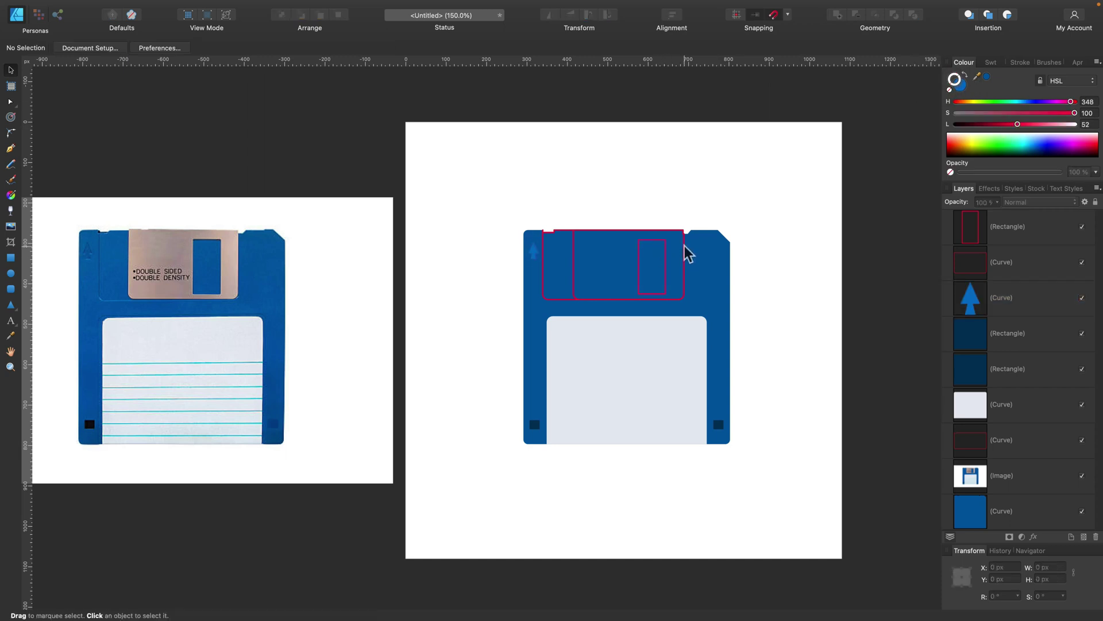
# Step: Fill the shutter with the photo's metal grey, no stroke, and lower its saturation
pyautogui.click(684, 249)
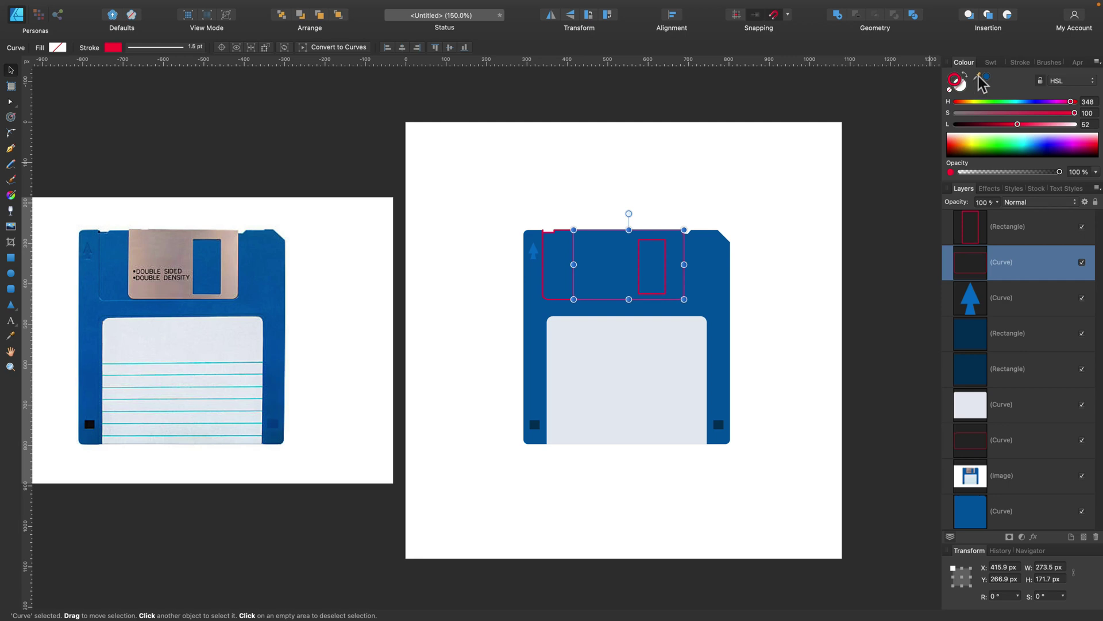
pyautogui.moveTo(983, 83); pyautogui.dragTo(164, 241)
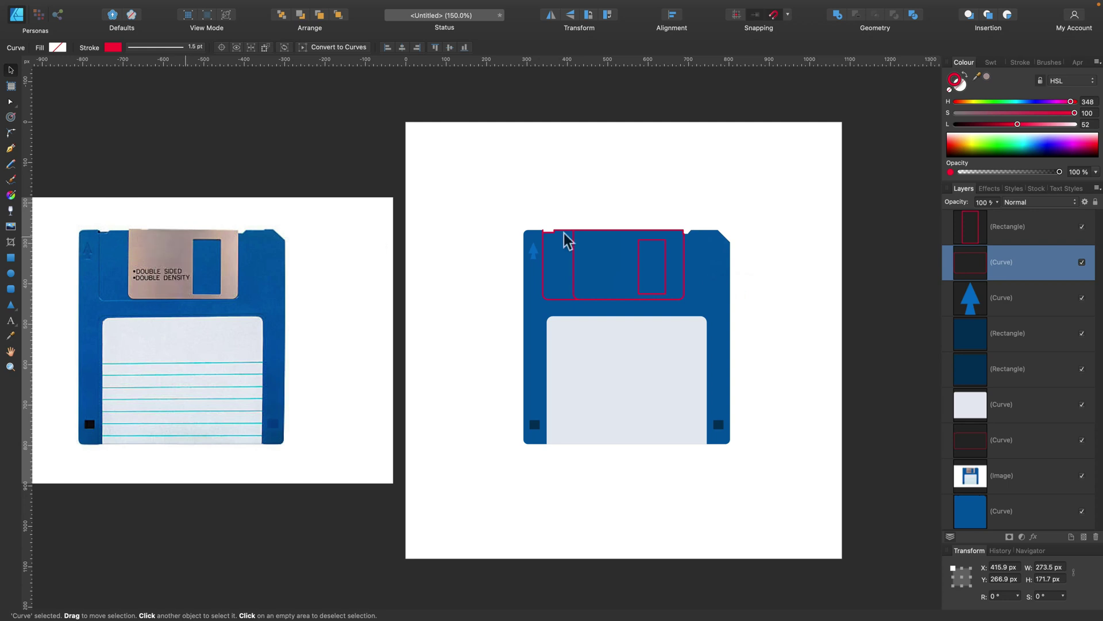
pyautogui.click(987, 76)
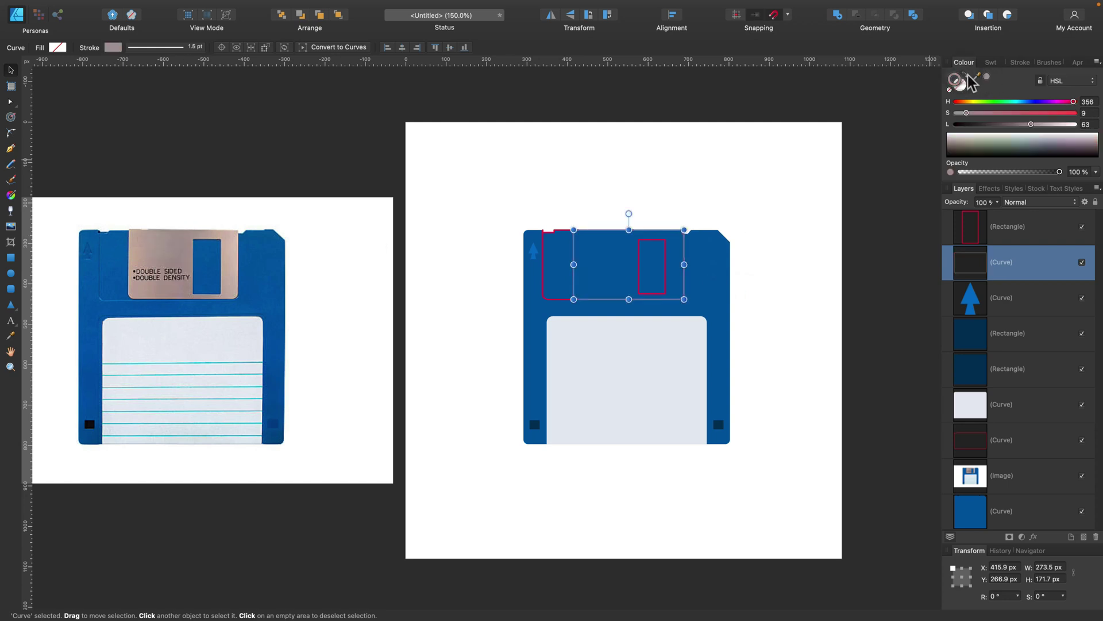
pyautogui.click(965, 74)
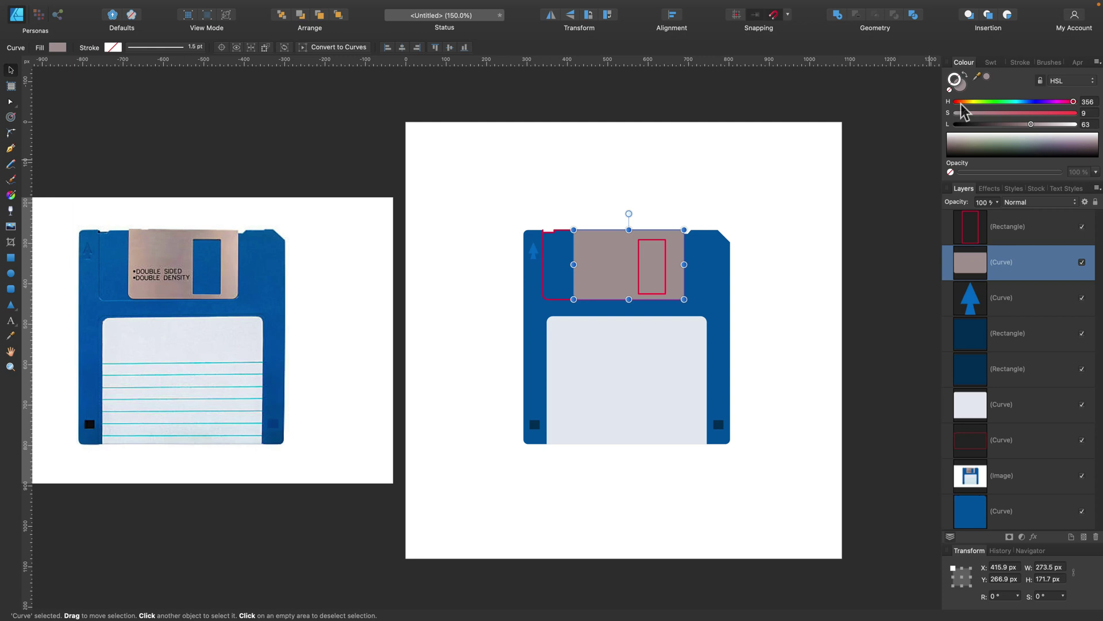
pyautogui.moveTo(965, 114); pyautogui.dragTo(960, 114)
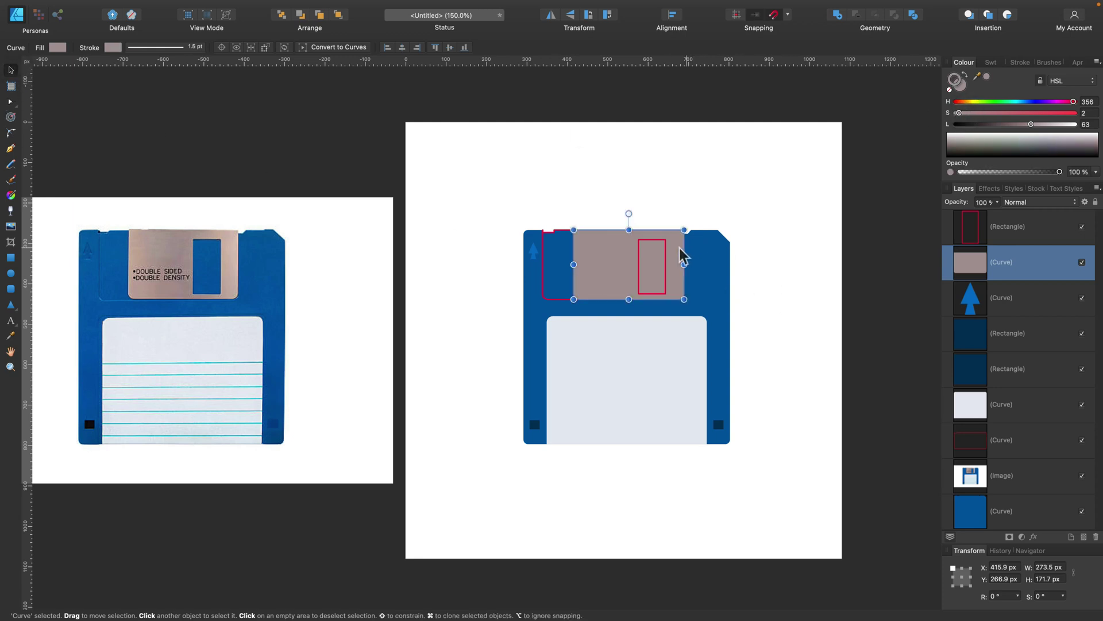
# Step: Subtract the window rectangle from the grey shutter so the blue shows through
pyautogui.click(665, 257)
pyautogui.keyDown('shift'); pyautogui.click(611, 247); pyautogui.keyUp('shift')
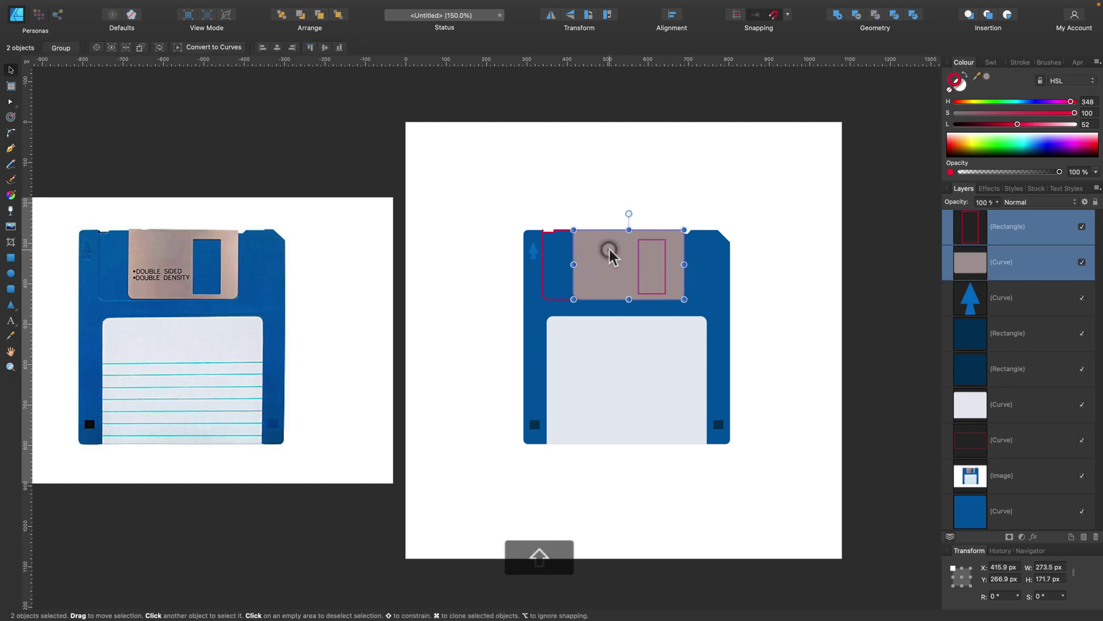
pyautogui.click(860, 20)
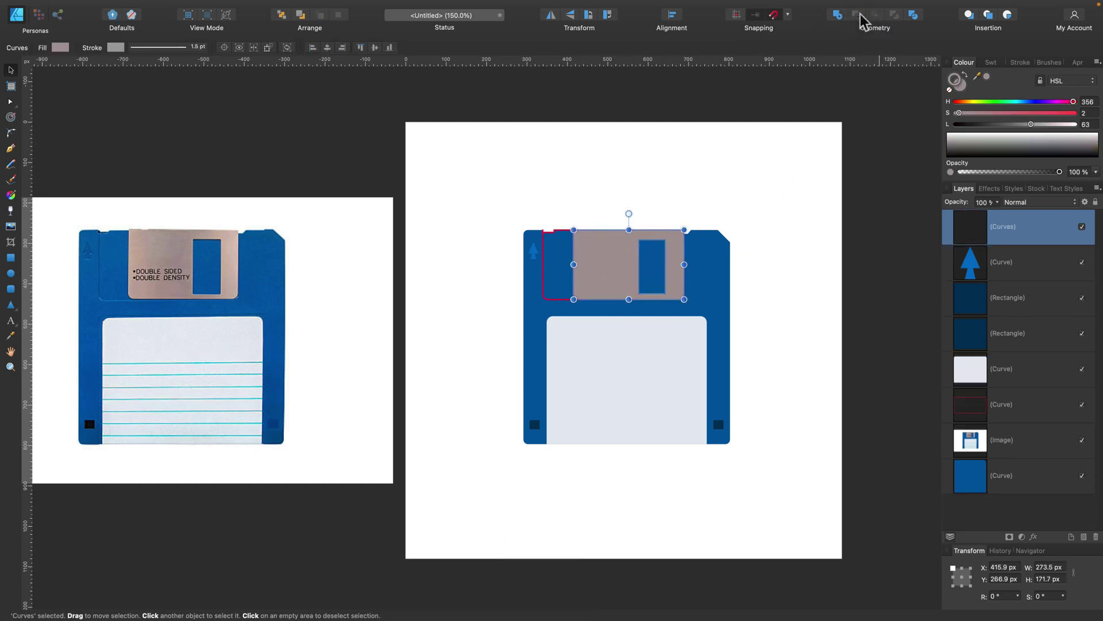
pyautogui.click(780, 274)
pyautogui.click(544, 276)
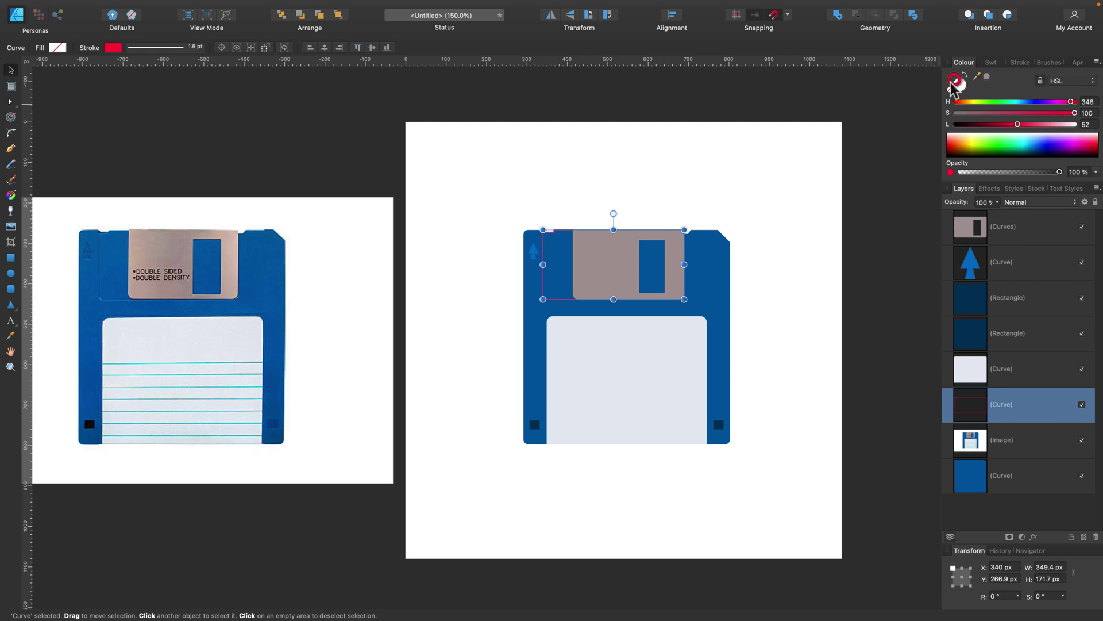
pyautogui.moveTo(977, 76); pyautogui.dragTo(531, 223)
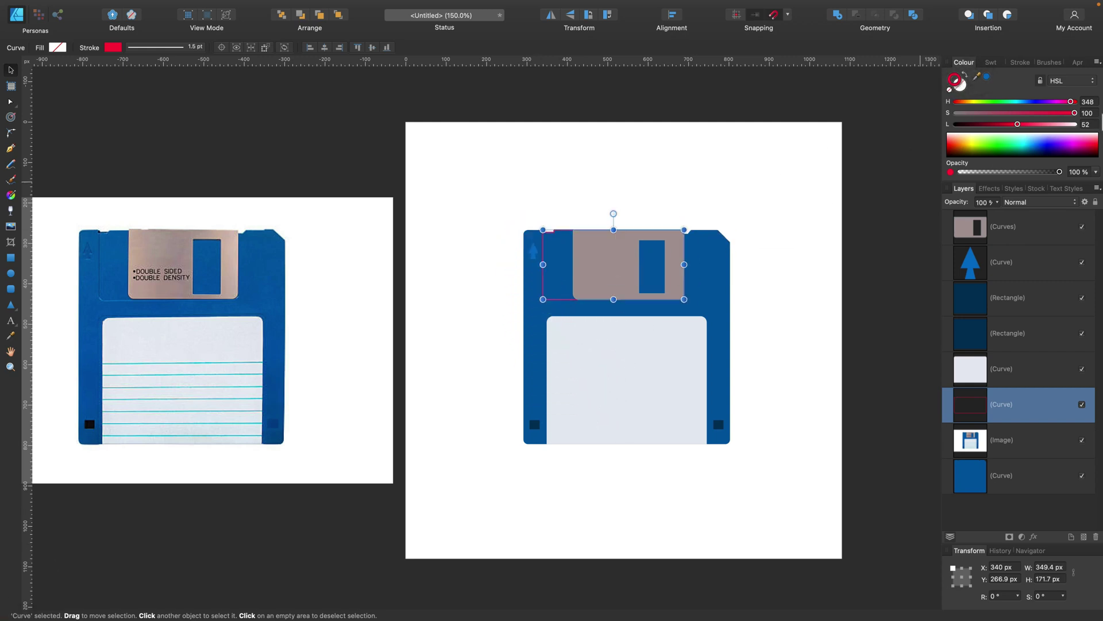
pyautogui.click(986, 77)
pyautogui.click(770, 200)
pyautogui.scroll(1, 782, 230)
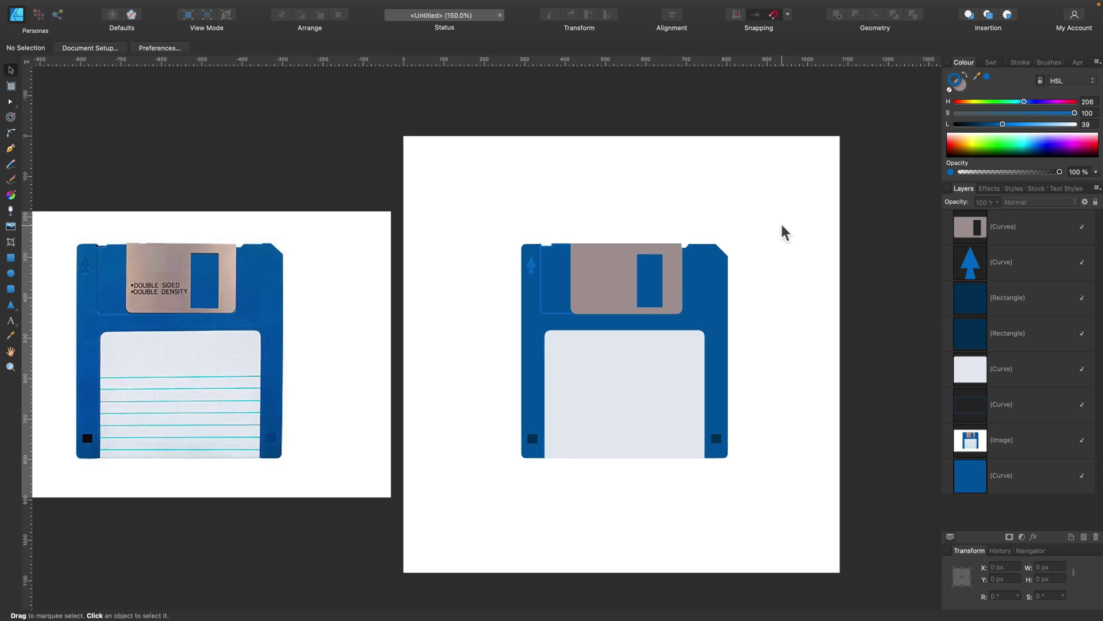
pyautogui.hscroll(-1, 770, 247)
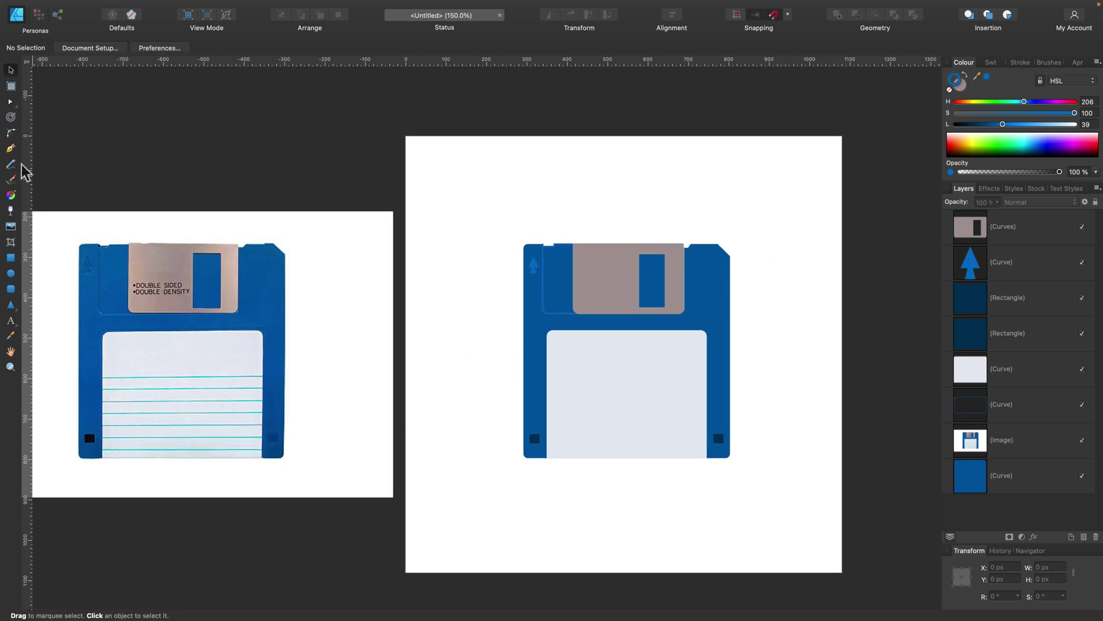
# Step: Draw a cyan line across the label with the Pen tool and duplicate it into evenly spaced lines
pyautogui.click(10, 149)
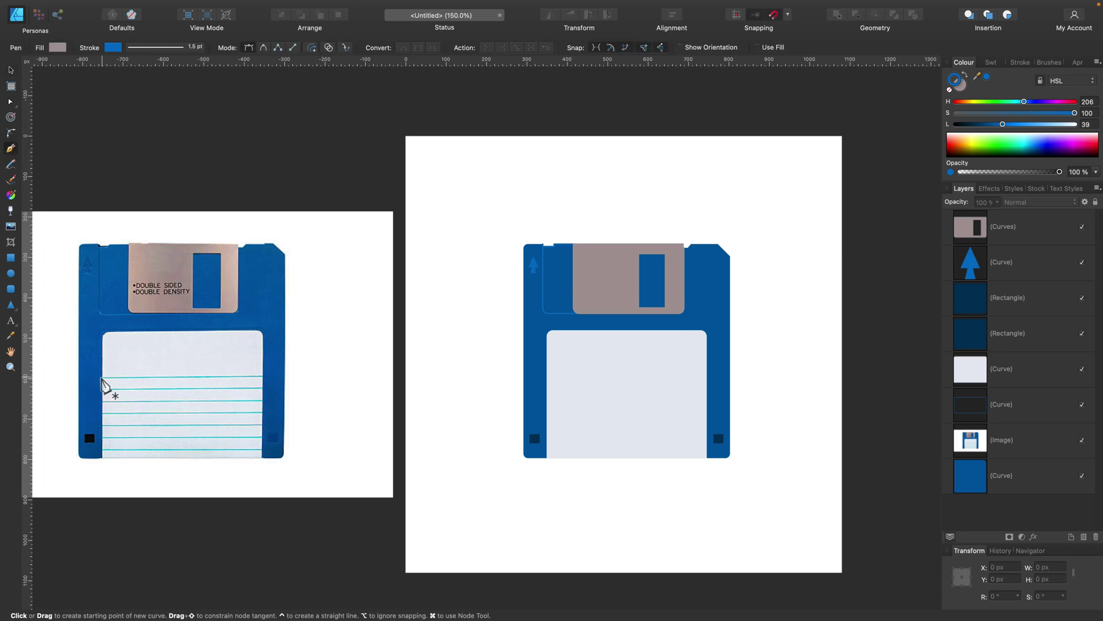
pyautogui.click(548, 381)
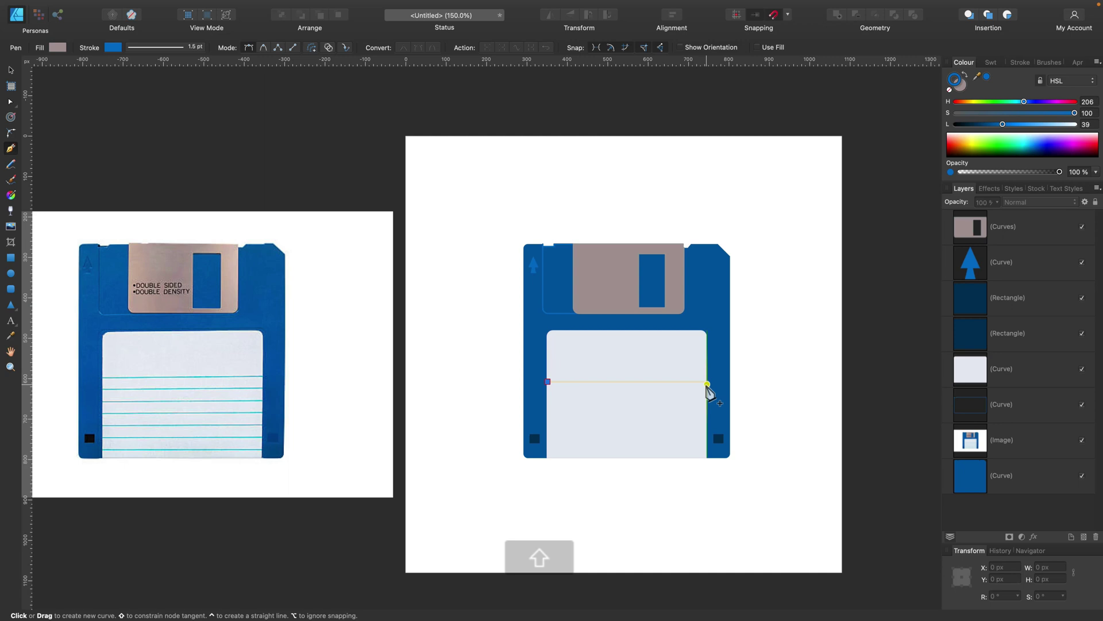
pyautogui.click(707, 382)
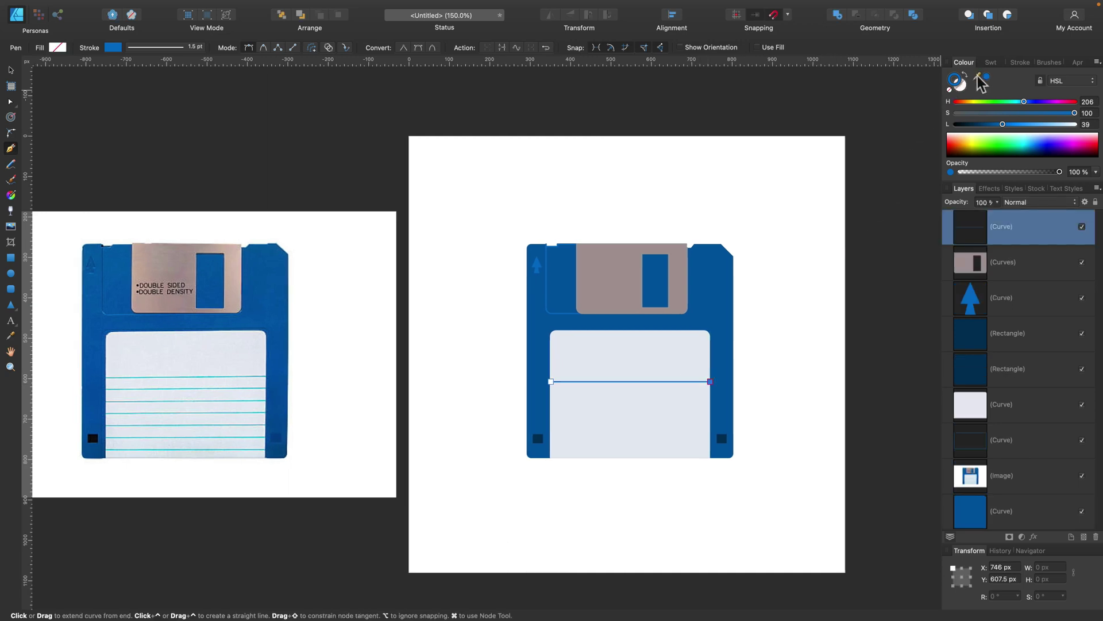
pyautogui.moveTo(977, 76); pyautogui.dragTo(194, 380)
pyautogui.hscroll(-2, 197, 382)
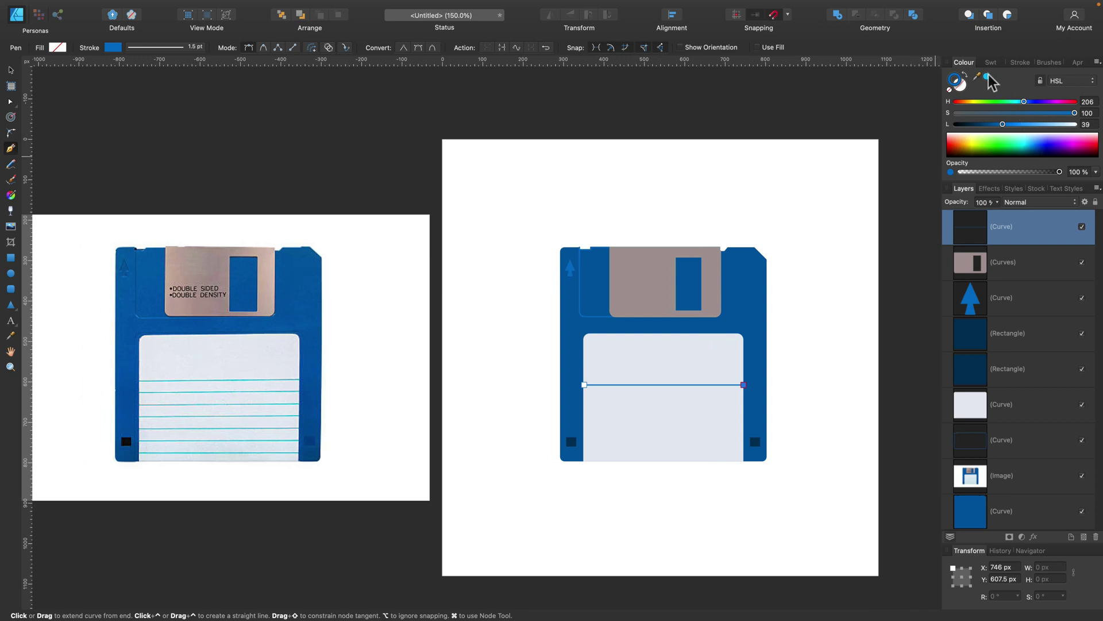
pyautogui.click(987, 77)
pyautogui.click(10, 69)
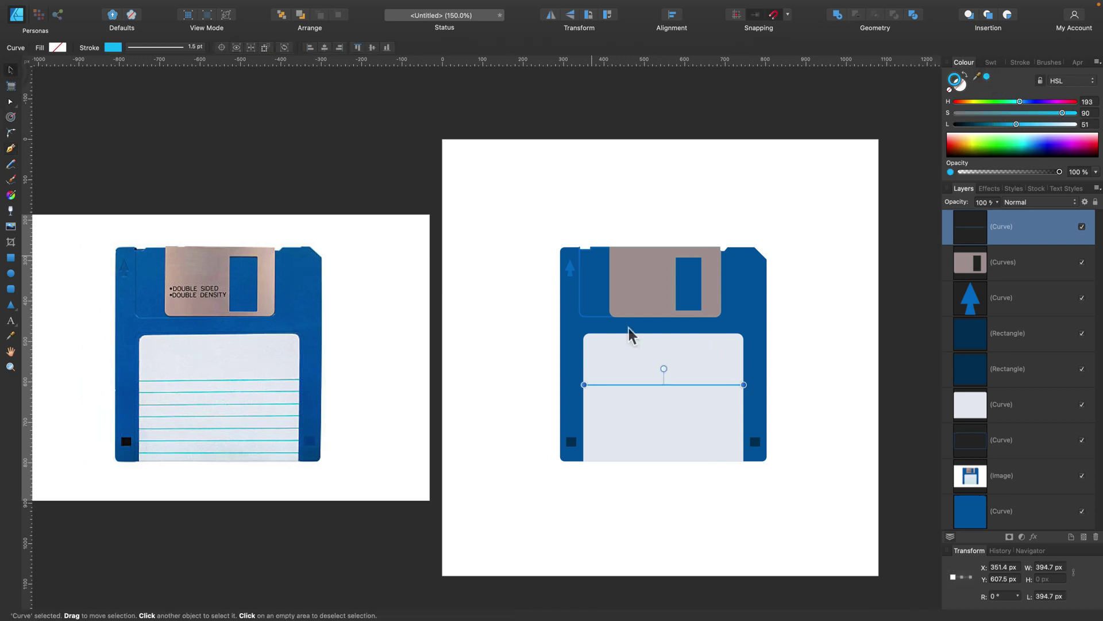
pyautogui.moveTo(676, 386); pyautogui.dragTo(678, 404)
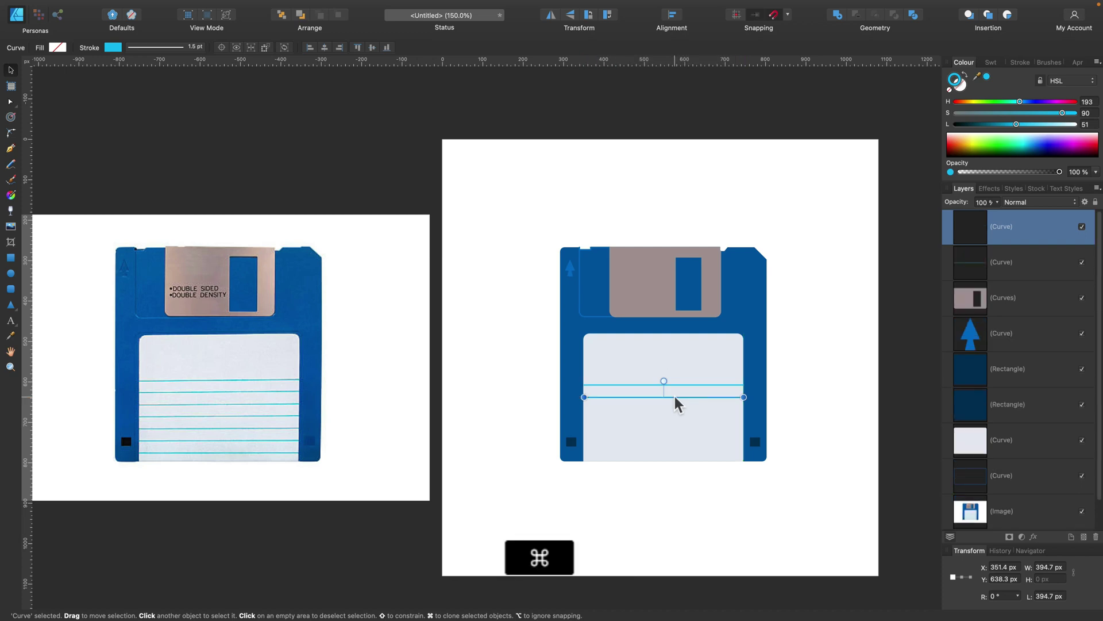
pyautogui.press('super+j')
pyautogui.press('super+j')
pyautogui.press('super+j')
pyautogui.press('super+j')
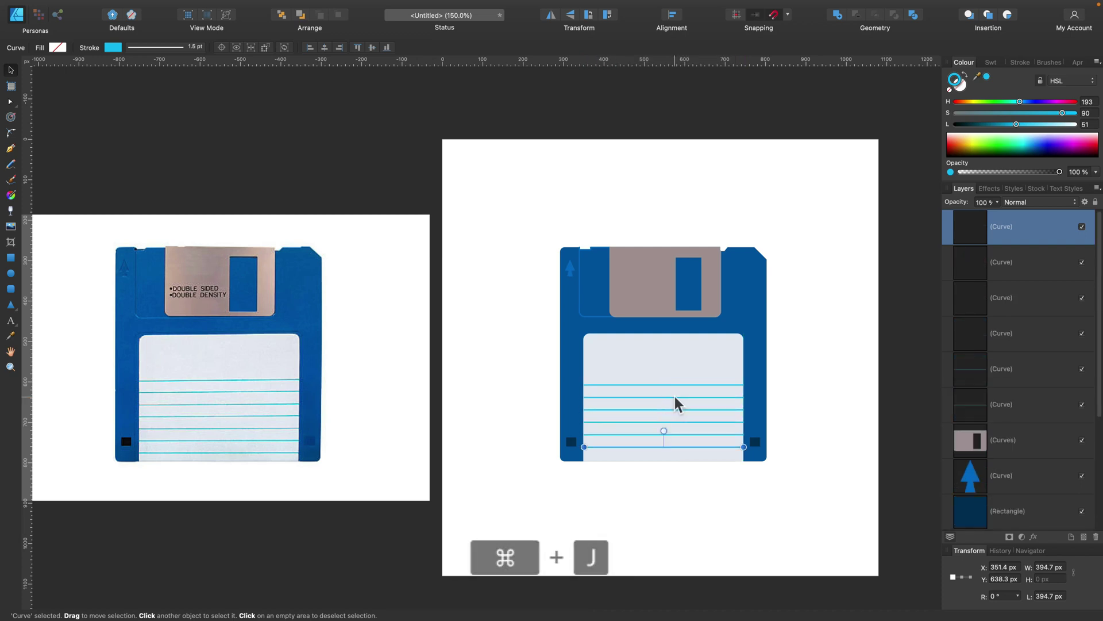
# Step: Select the six label lines, excluding the square hole, and align them horizontally centred
pyautogui.hscroll(-3, 781, 396)
pyautogui.scroll(2, 781, 397)
pyautogui.click(834, 397)
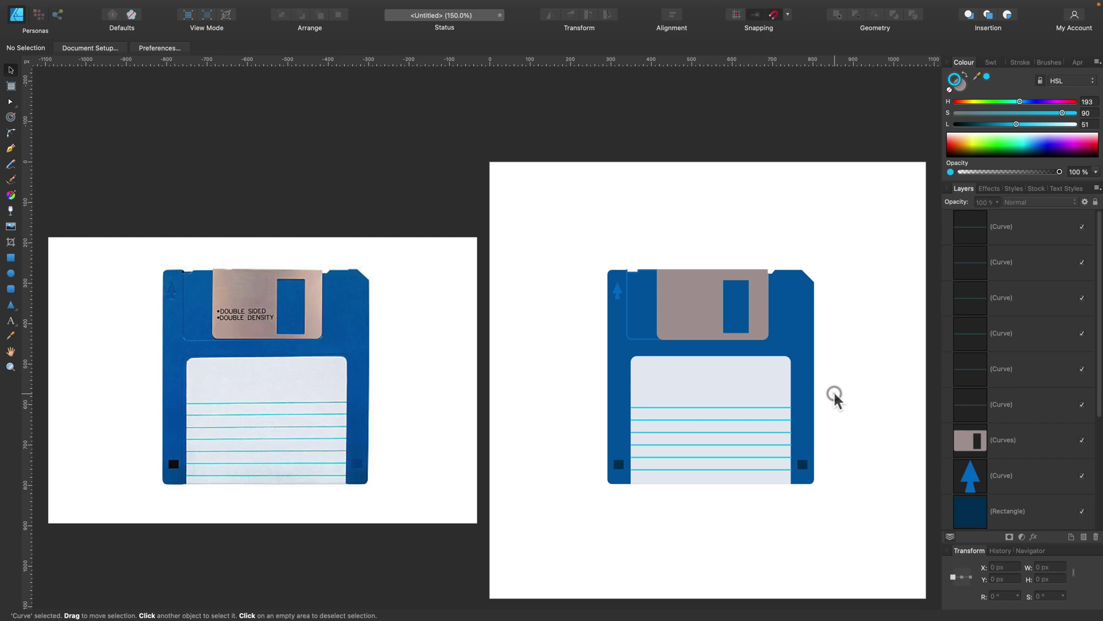
pyautogui.press('super+equal')
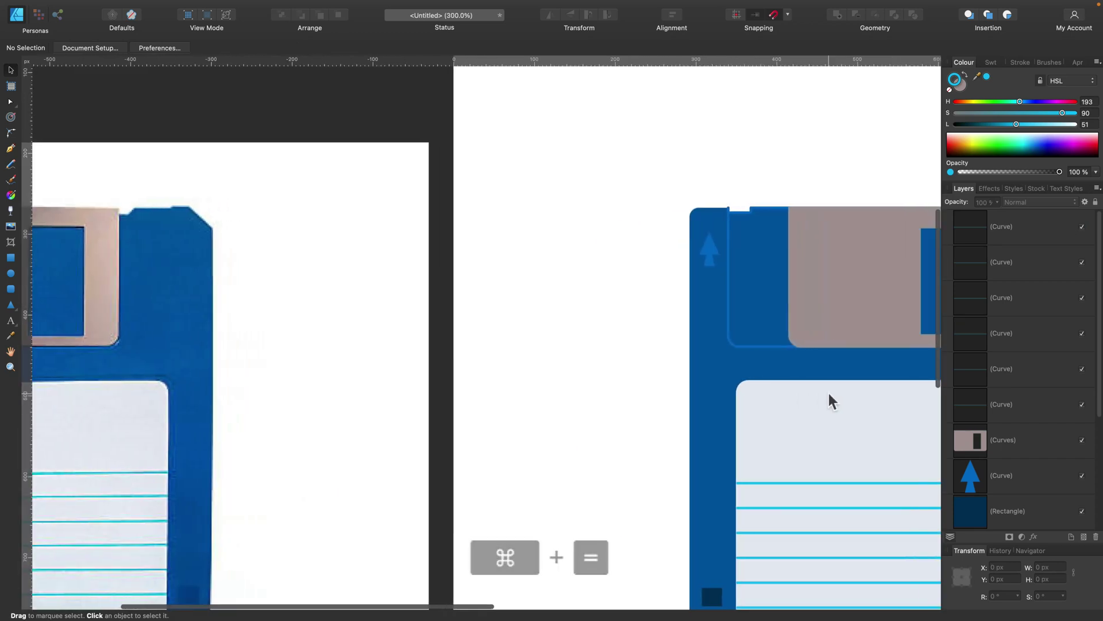
pyautogui.hscroll(5, 828, 396)
pyautogui.scroll(-2, 805, 396)
pyautogui.hscroll(-1, 747, 380)
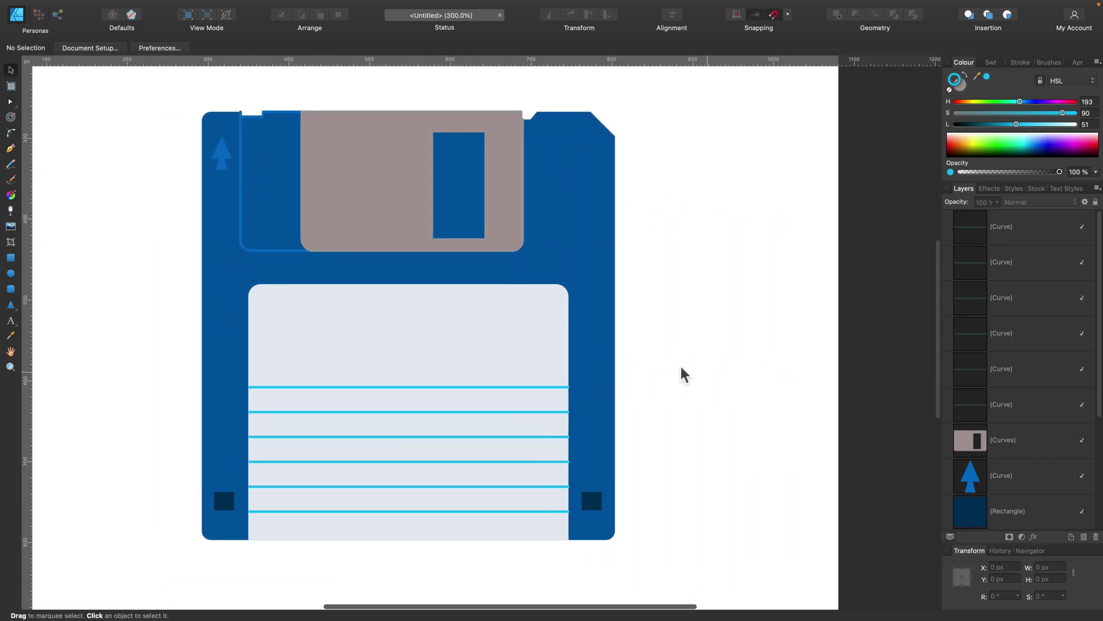
pyautogui.moveTo(700, 357); pyautogui.dragTo(230, 531)
pyautogui.keyDown('shift'); pyautogui.click(590, 502); pyautogui.keyUp('shift')
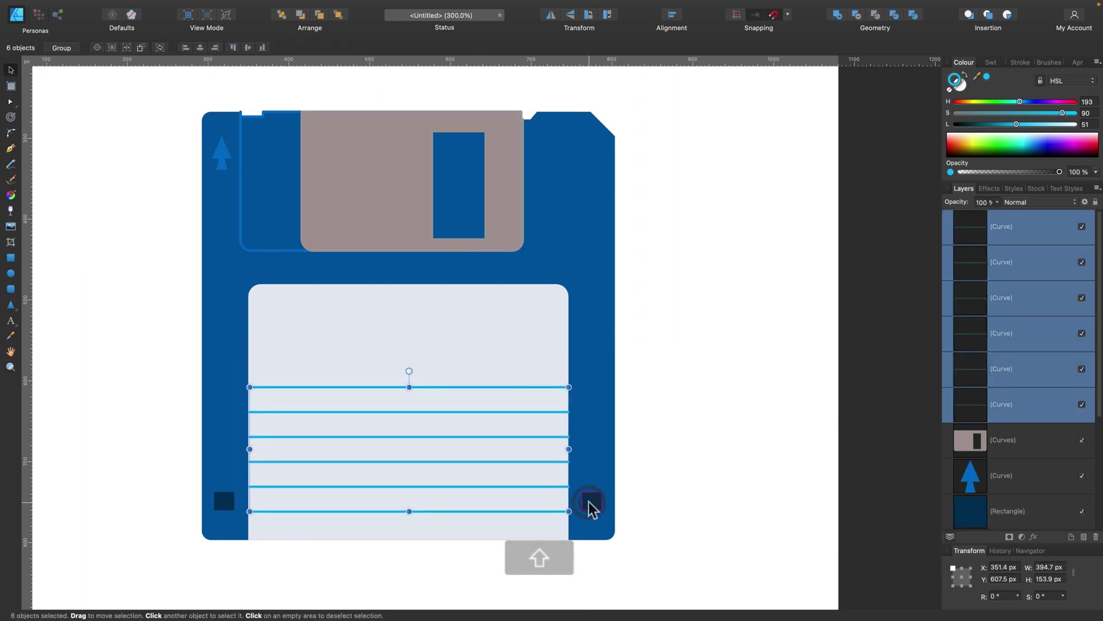
pyautogui.hscroll(-1, 632, 298)
pyautogui.click(672, 15)
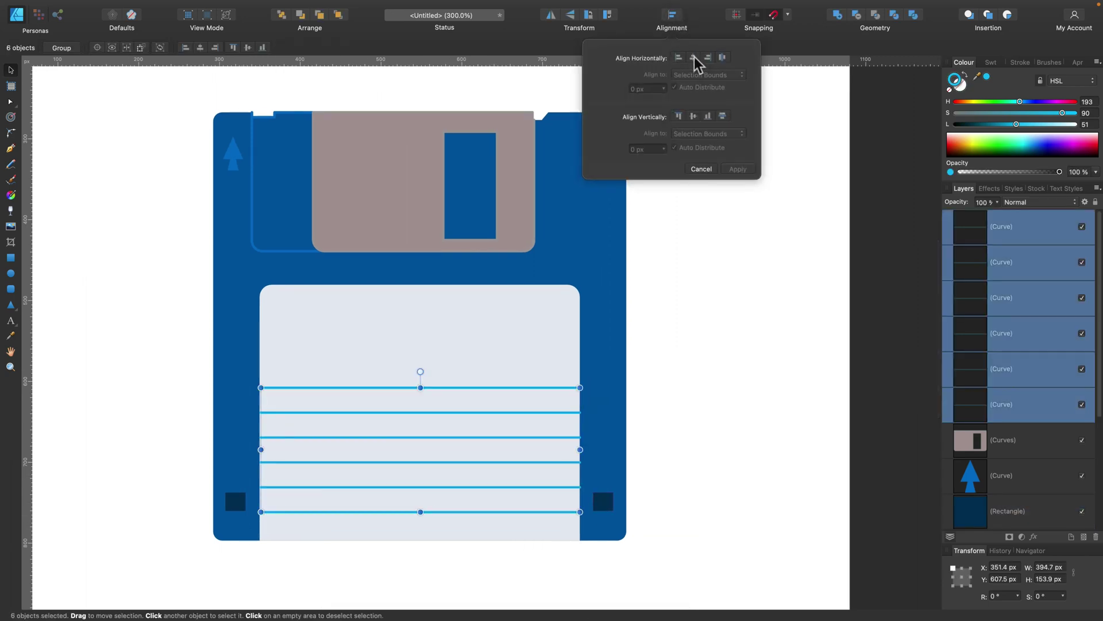
pyautogui.click(694, 57)
# Step: Group the six lines and nudge the group into place across the label
pyautogui.hscroll(1, 473, 394)
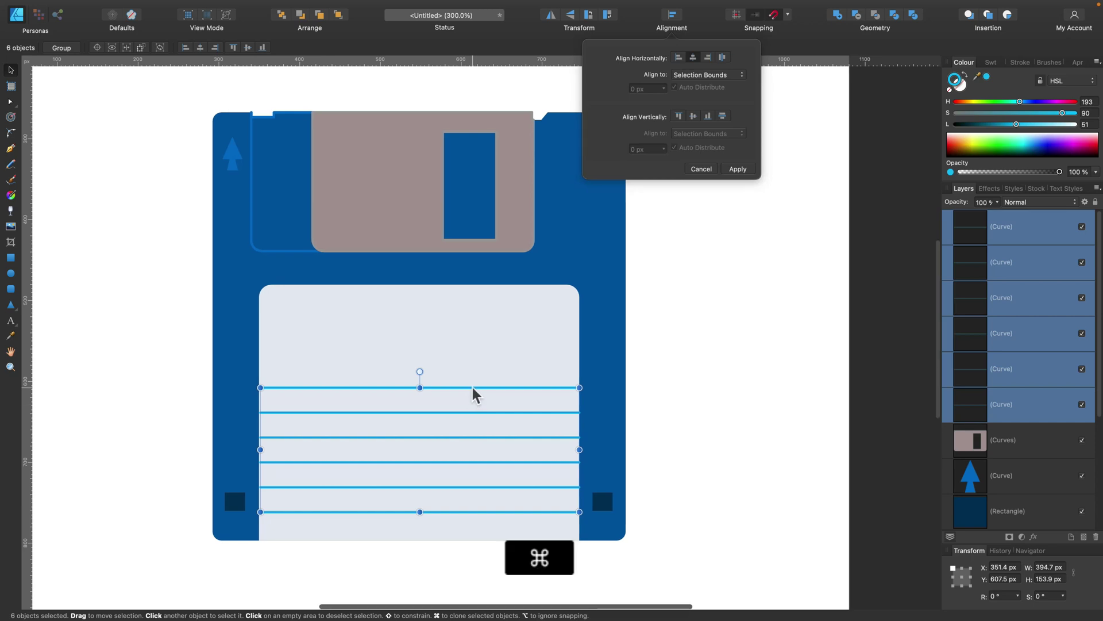
pyautogui.press('super+g')
pyautogui.moveTo(472, 391); pyautogui.dragTo(478, 391)
pyautogui.scroll(-1, 485, 397)
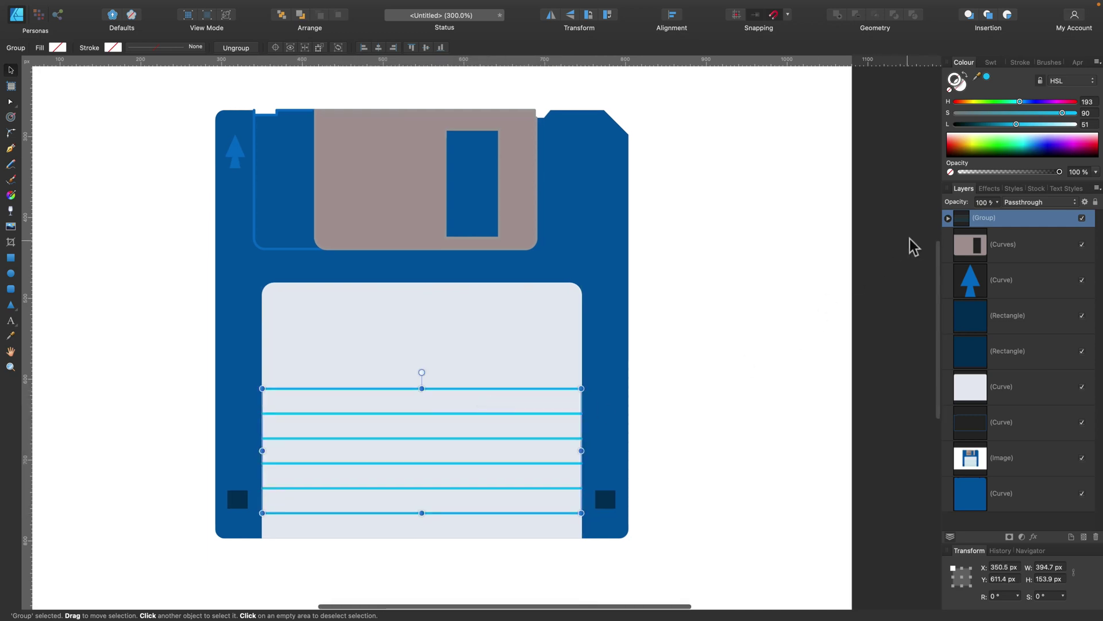
pyautogui.click(1020, 62)
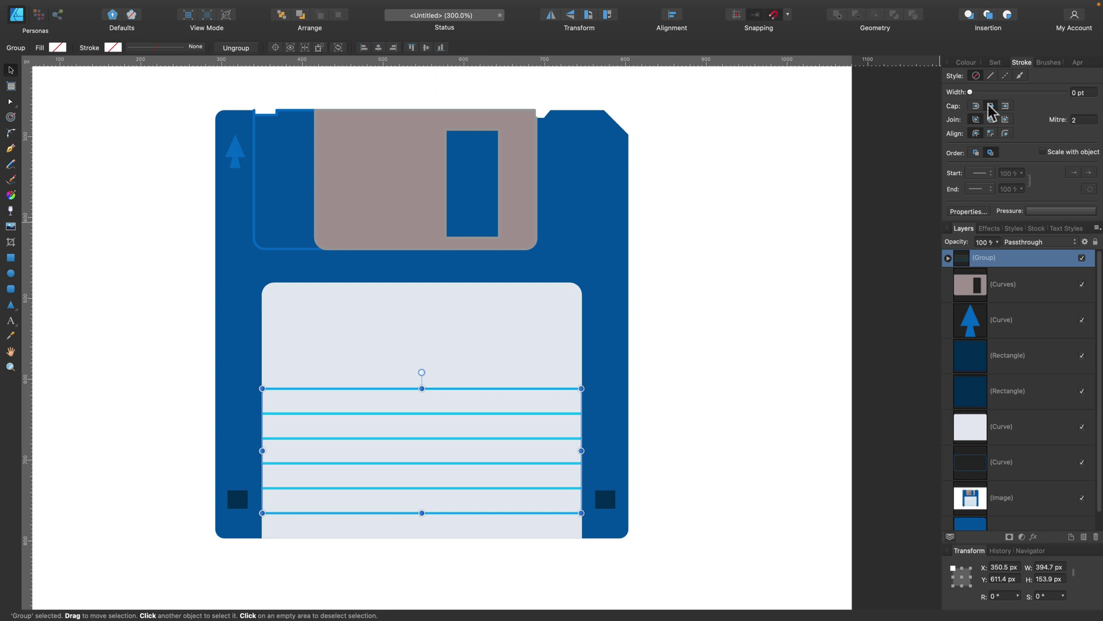
pyautogui.press('super+equal')
pyautogui.press('super+equal')
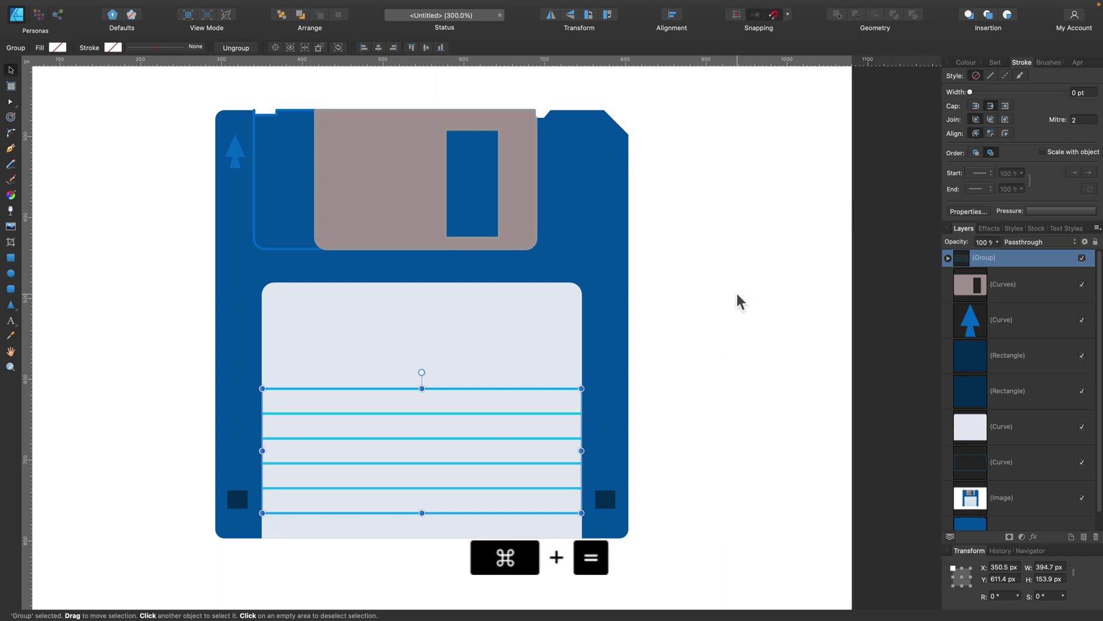
pyautogui.scroll(-5, 457, 467)
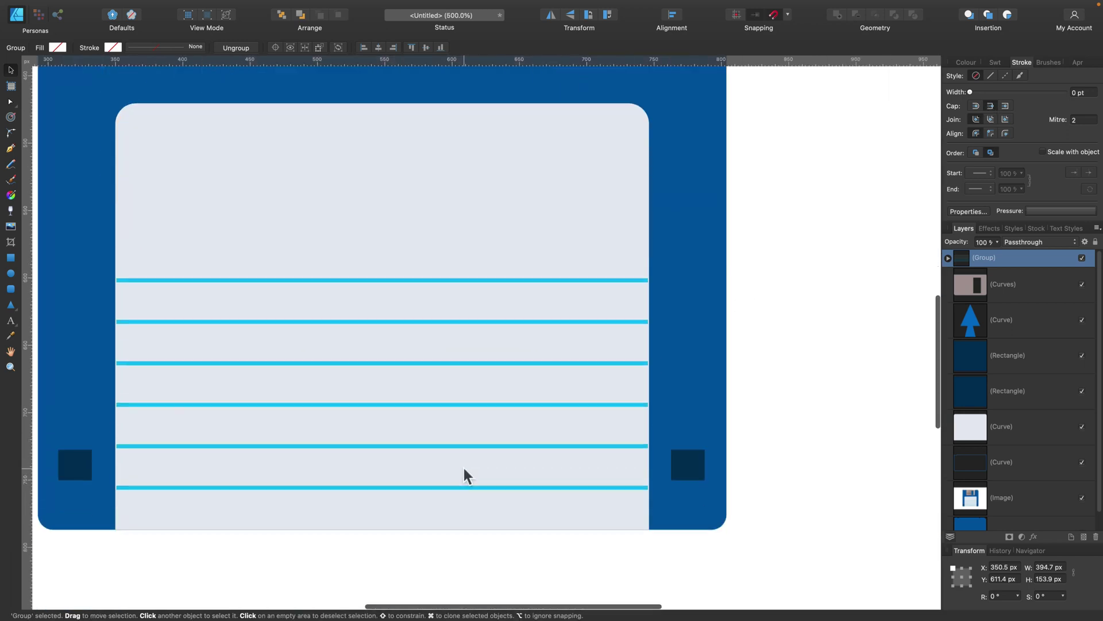
pyautogui.moveTo(473, 453); pyautogui.dragTo(475, 453)
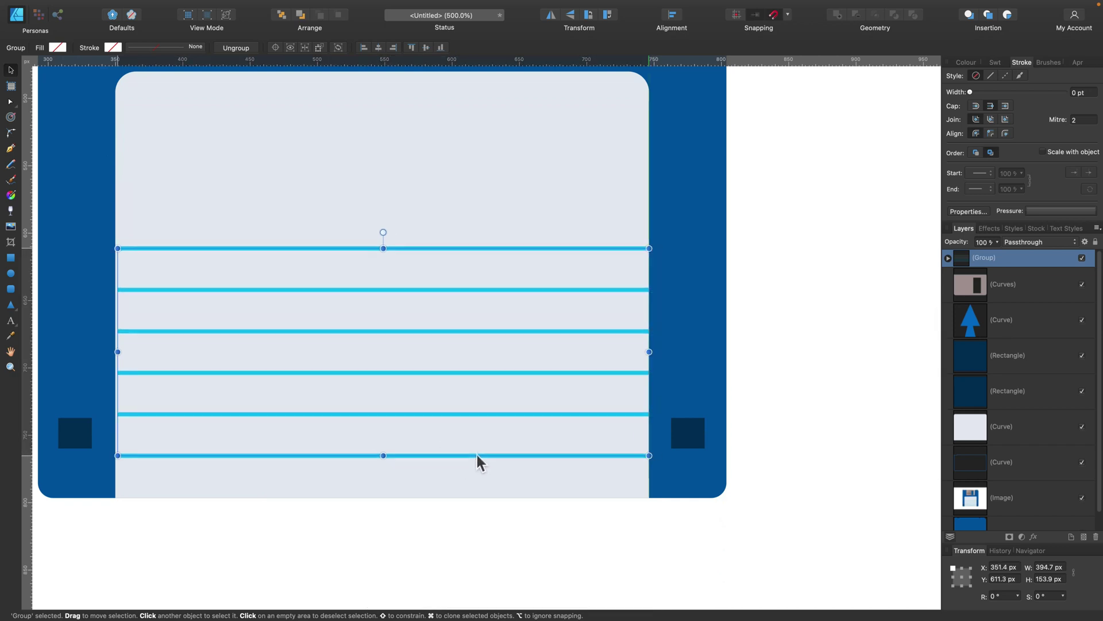
pyautogui.click(418, 143)
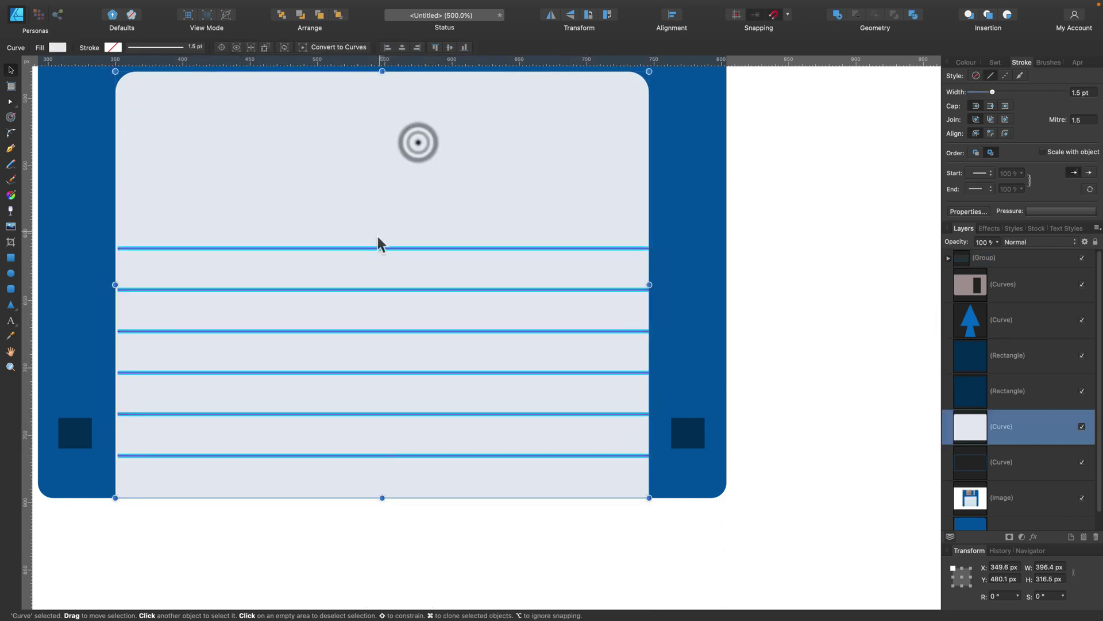
pyautogui.click(375, 247)
pyautogui.moveTo(403, 249); pyautogui.dragTo(401, 247)
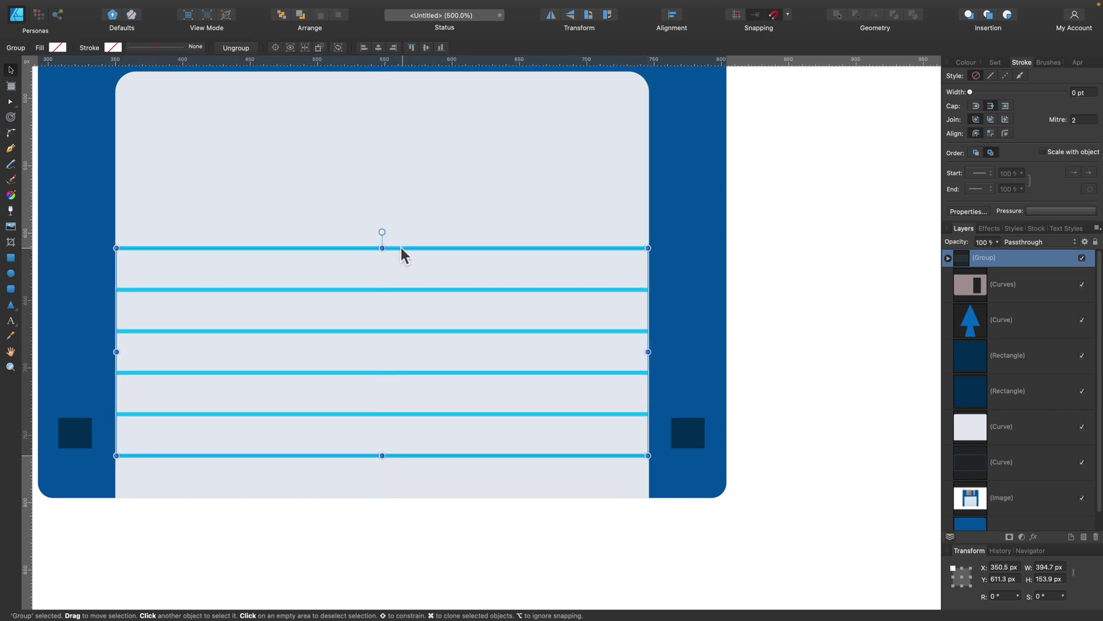
pyautogui.click(856, 309)
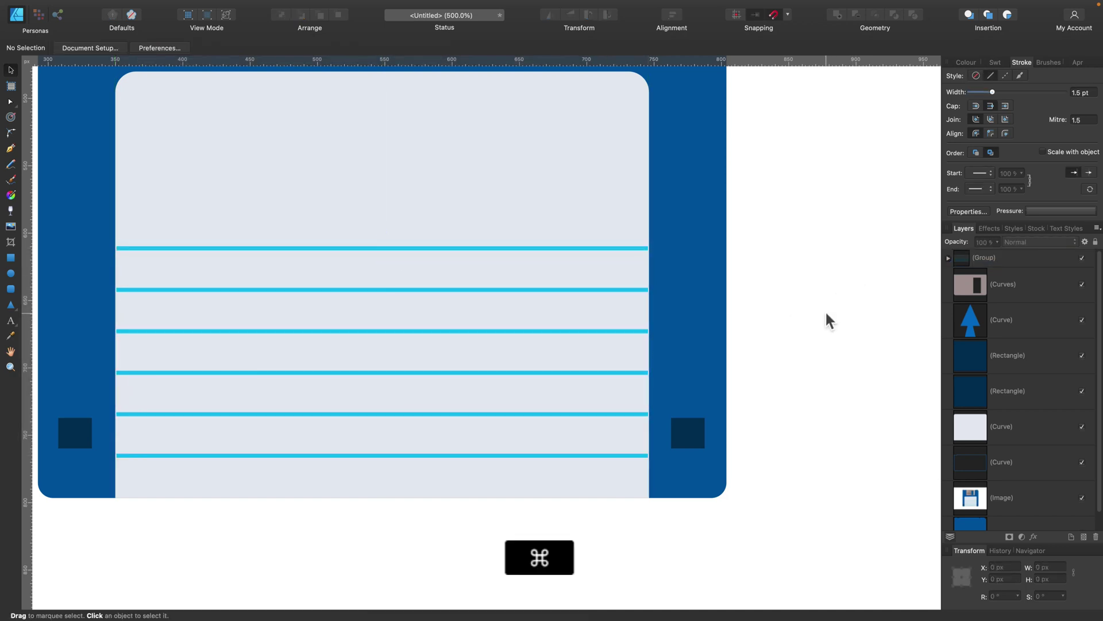
pyautogui.press('super+minus')
pyautogui.press('super+minus')
pyautogui.press('super+minus')
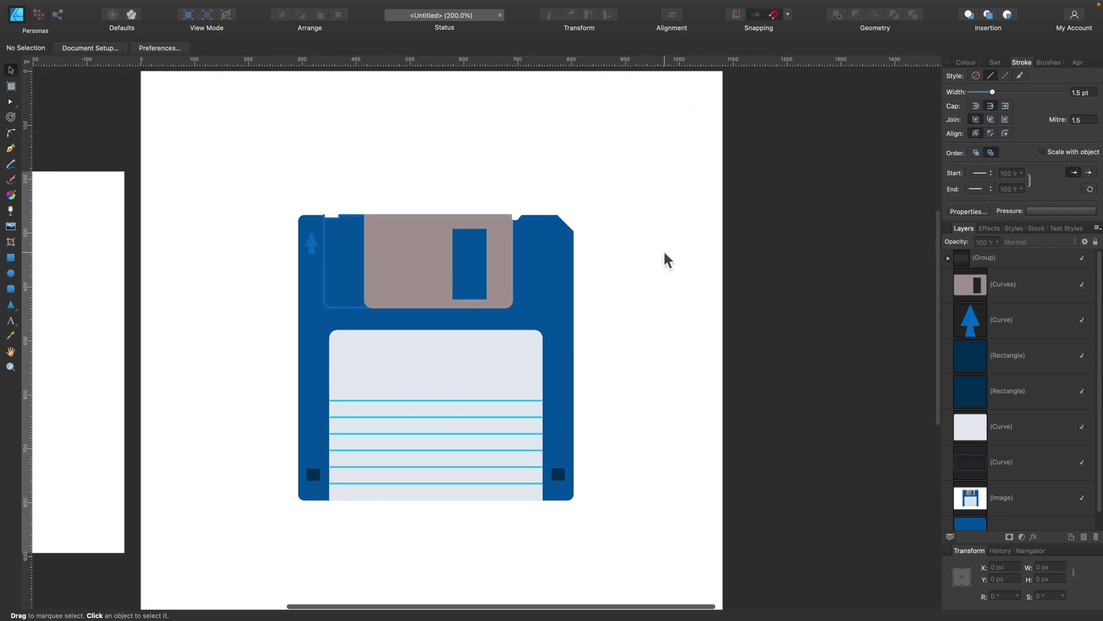
# Step: Remove the recess shape's stroke and fill it with the disk blue sampled from the canvas
pyautogui.hscroll(-2, 665, 260)
pyautogui.scroll(1, 664, 260)
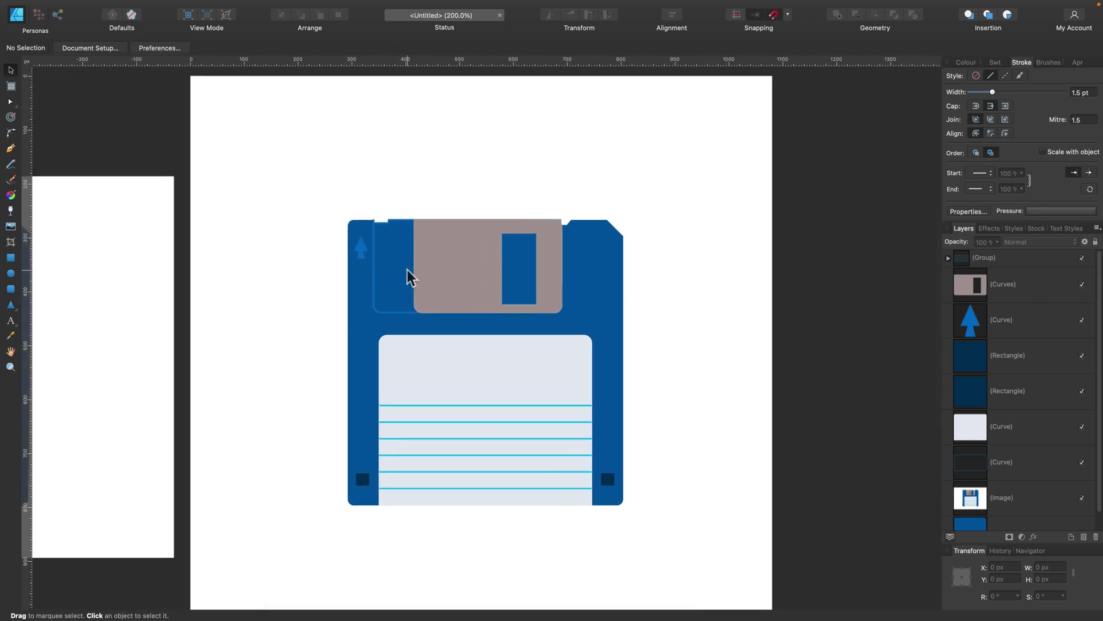
pyautogui.click(395, 310)
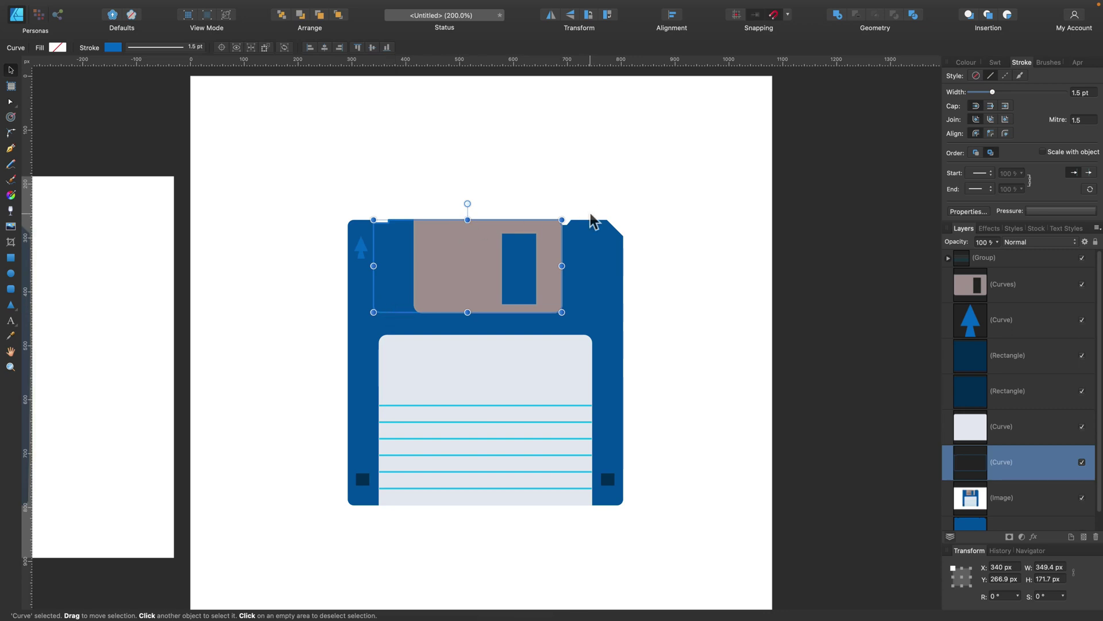
pyautogui.click(968, 64)
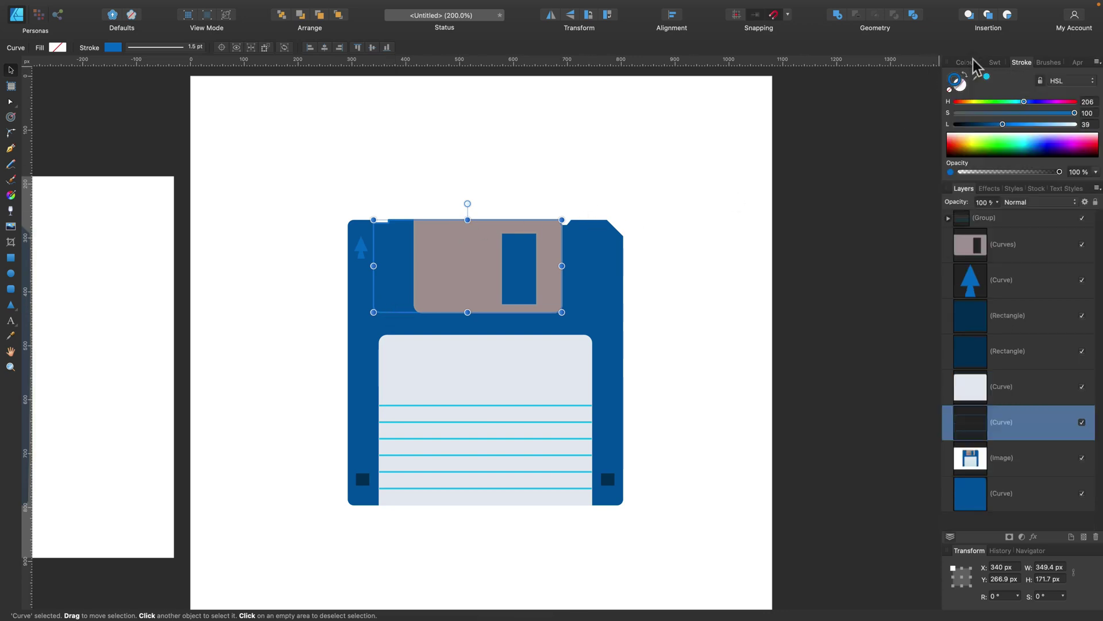
pyautogui.click(949, 90)
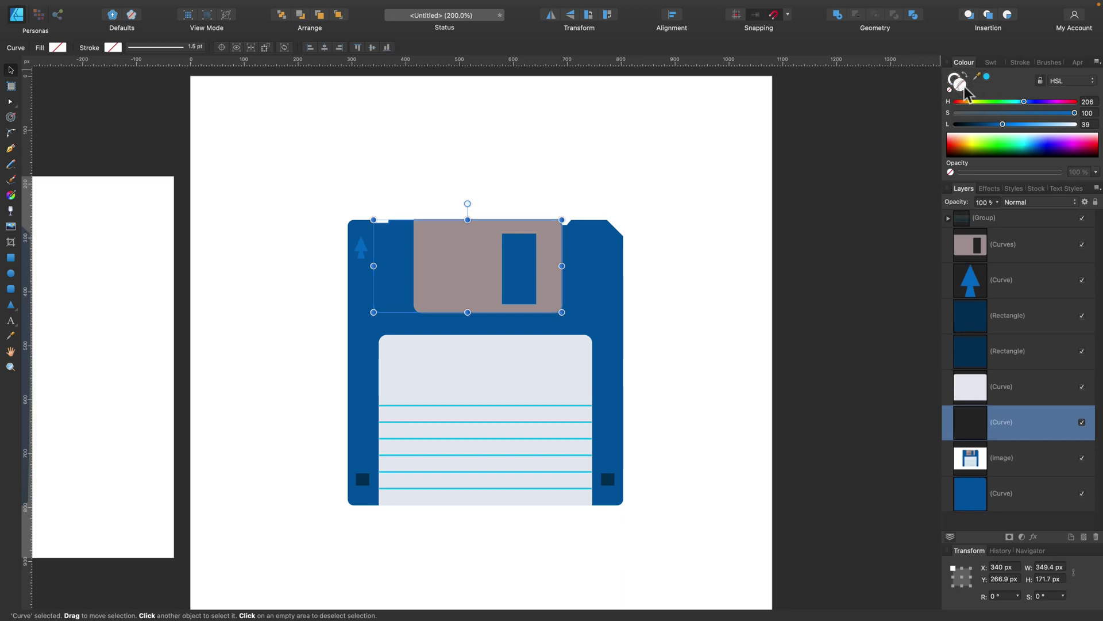
pyautogui.moveTo(977, 77); pyautogui.dragTo(379, 284)
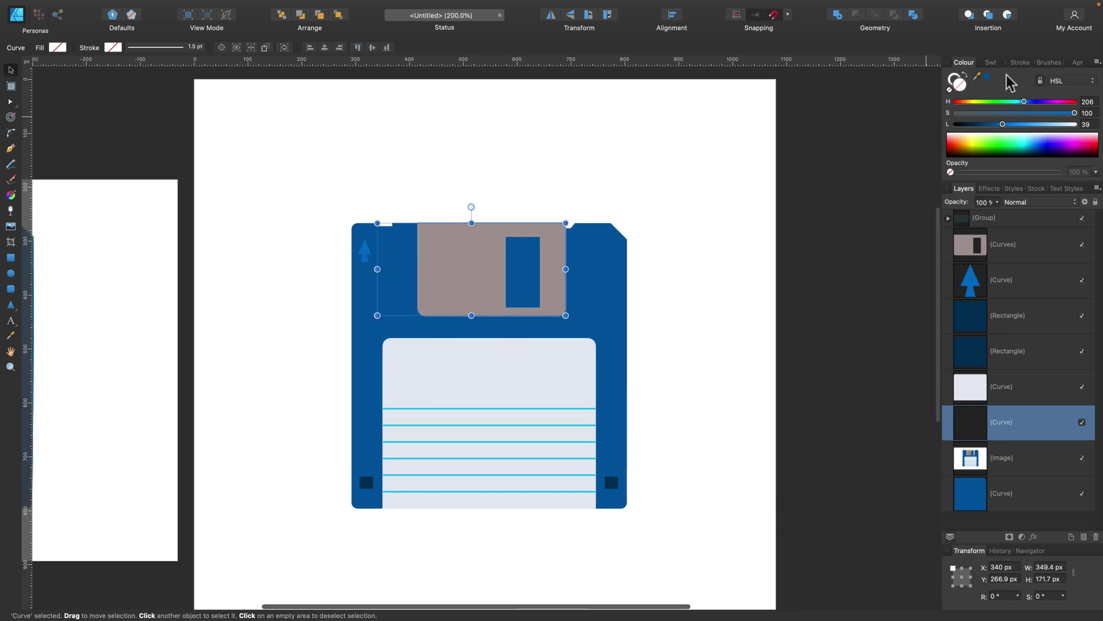
pyautogui.click(988, 77)
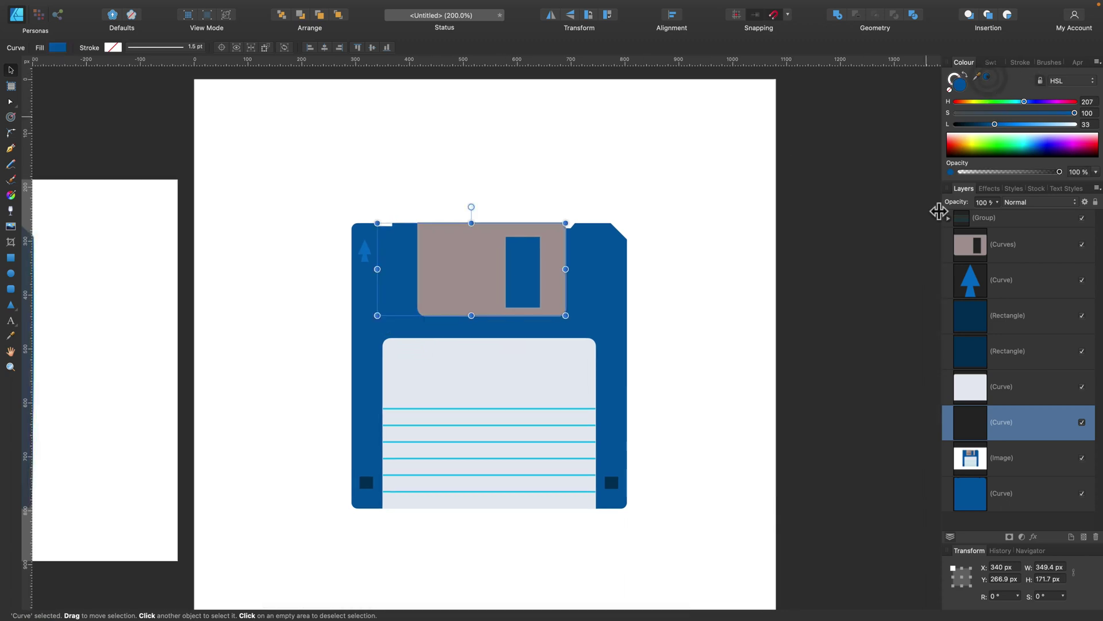
# Step: Enable an Inner Bevel/Emboss on the blue slot and reduce its radius
pyautogui.click(1034, 537)
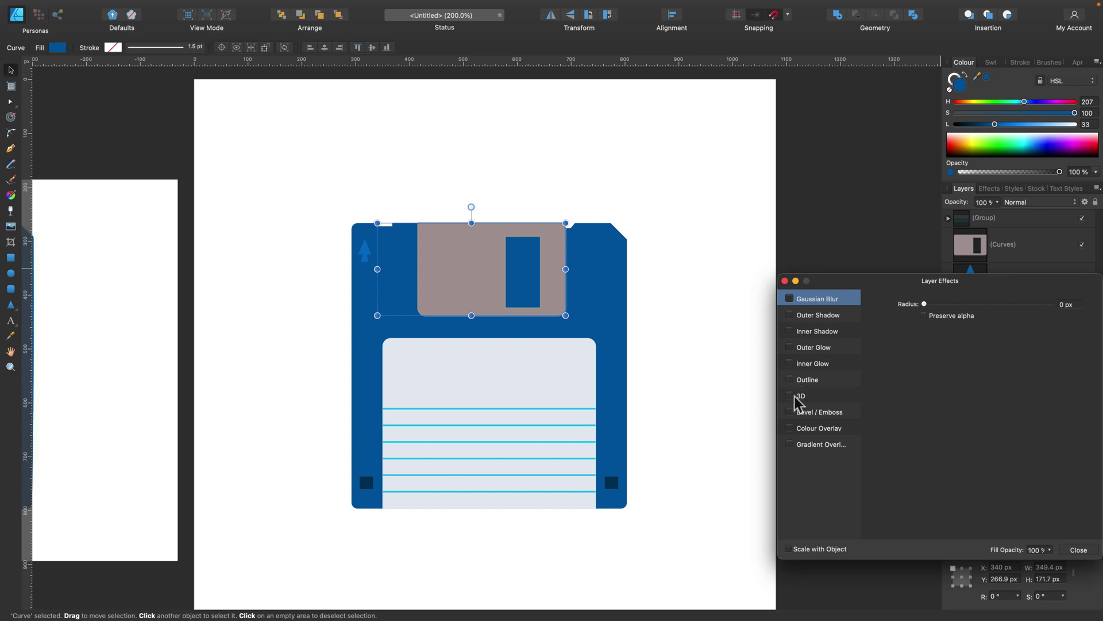
pyautogui.click(790, 411)
pyautogui.click(809, 412)
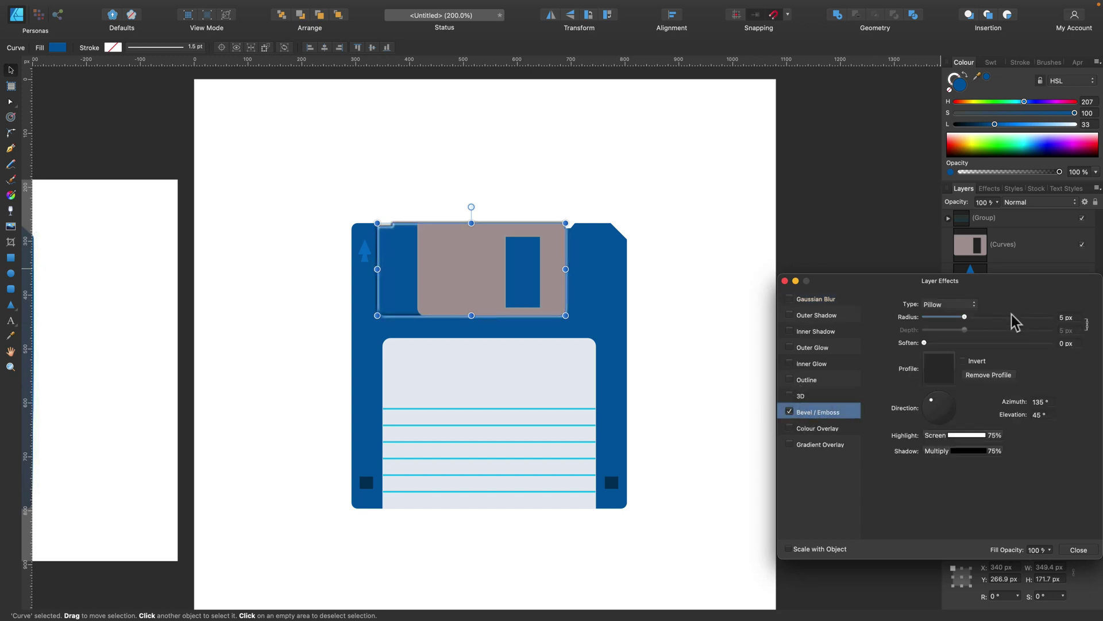
pyautogui.click(972, 304)
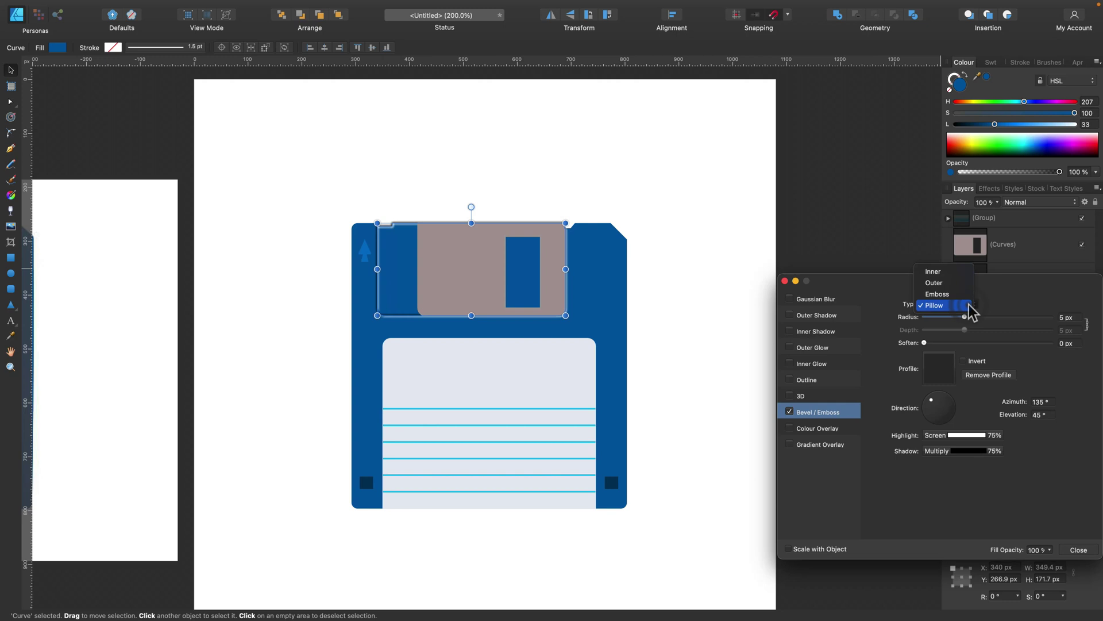
pyautogui.click(954, 273)
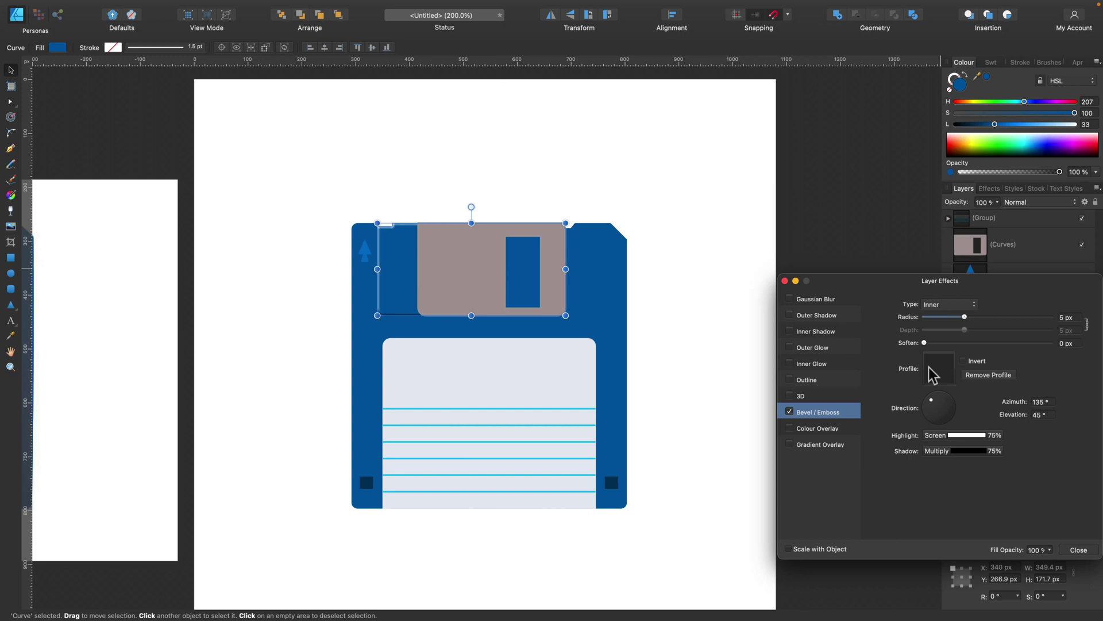
pyautogui.moveTo(967, 316)
pyautogui.mouseDown()
pyautogui.moveTo(942, 316)
pyautogui.moveTo(960, 315)
pyautogui.mouseUp()
# Step: Set the bevel's highlight and shadow blend modes both to Overlay
pyautogui.click(940, 371)
pyautogui.click(935, 554)
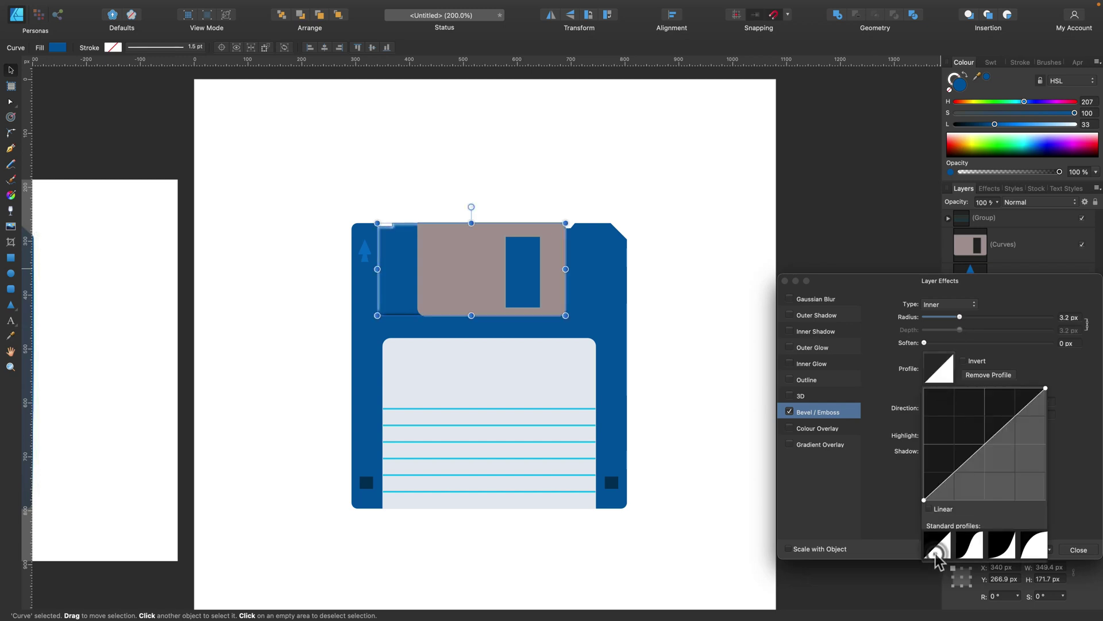
pyautogui.click(1026, 354)
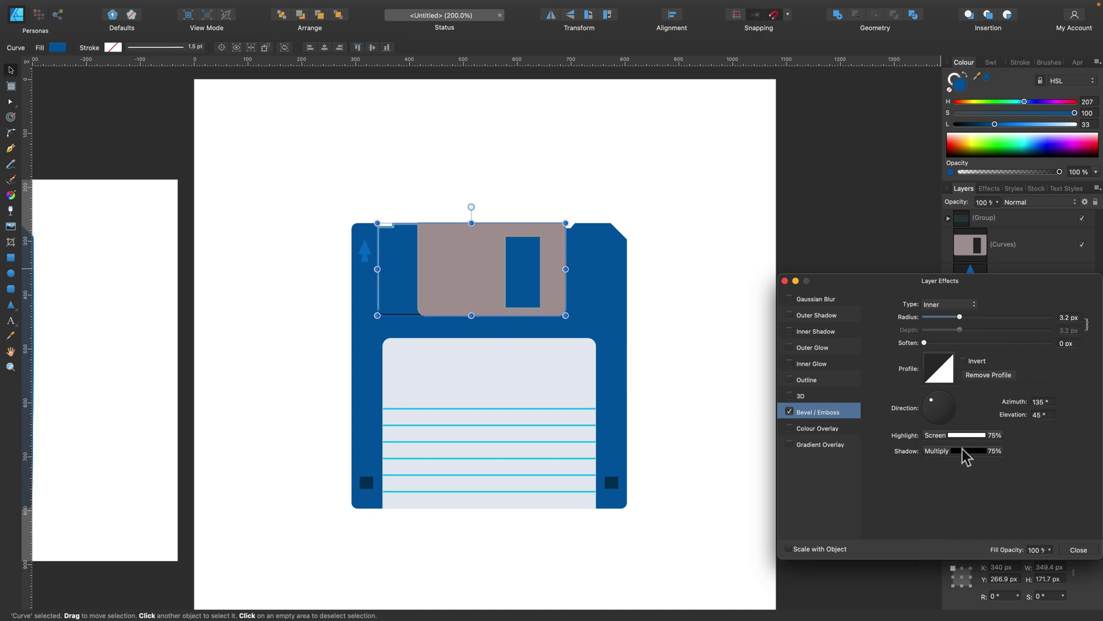
pyautogui.click(962, 433)
pyautogui.click(1013, 459)
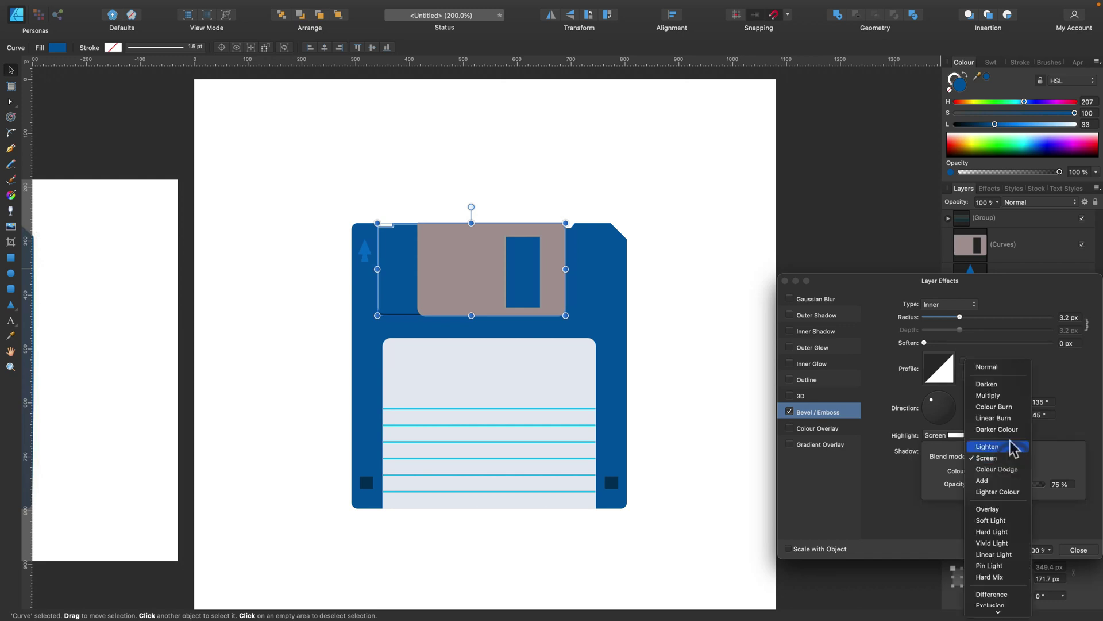
pyautogui.click(1000, 509)
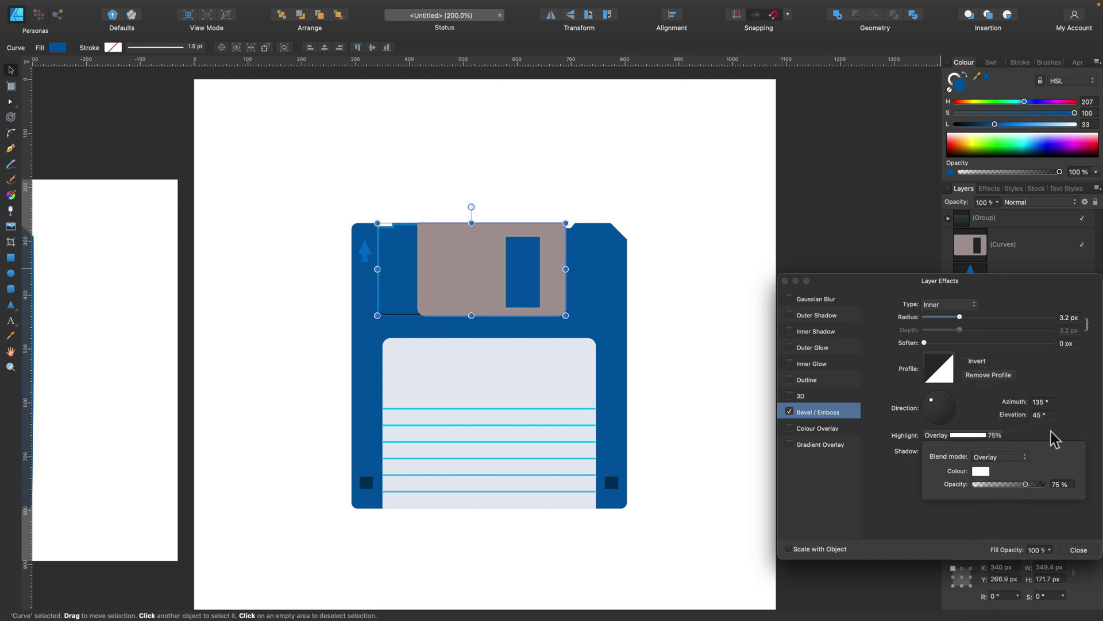
pyautogui.click(978, 452)
pyautogui.click(990, 472)
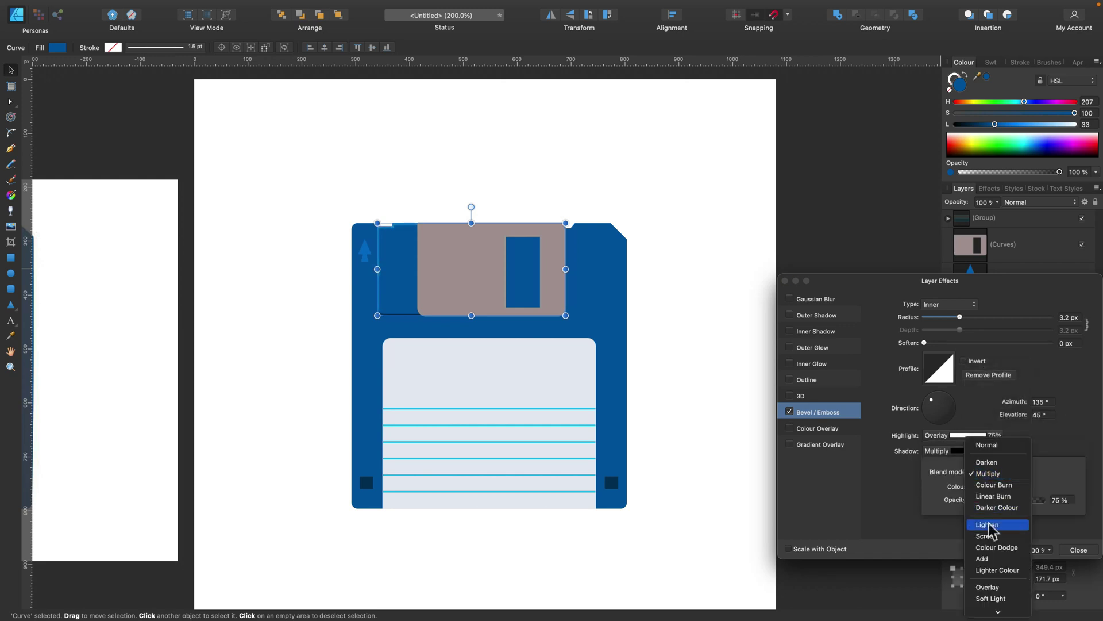
pyautogui.click(990, 586)
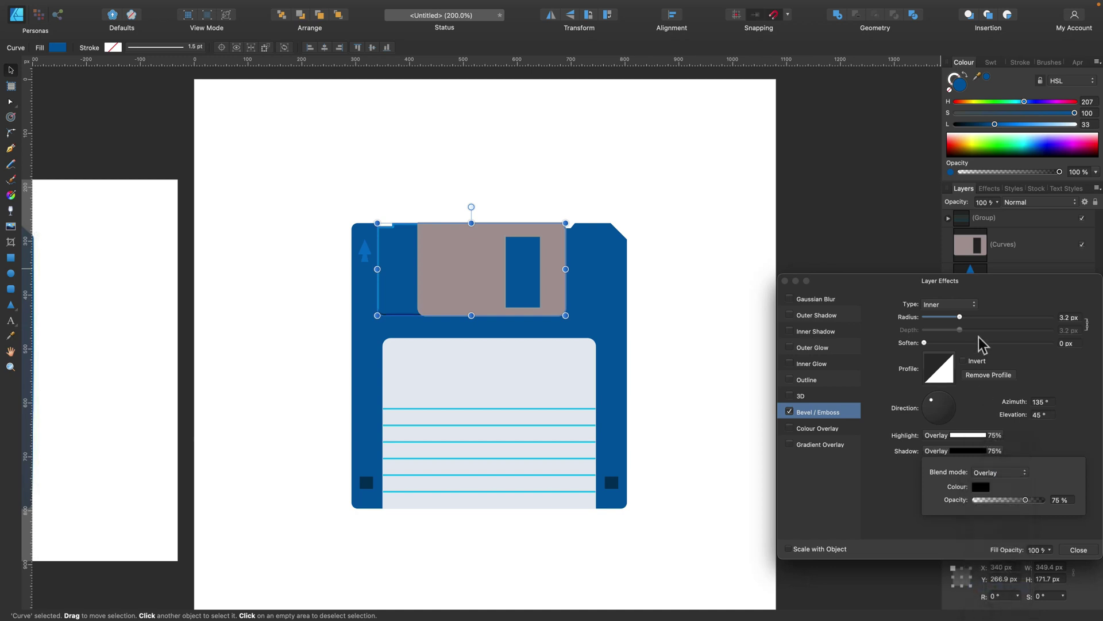
# Step: Switch the bevel profile to the S-curve and change the light direction and elevation
pyautogui.click(942, 362)
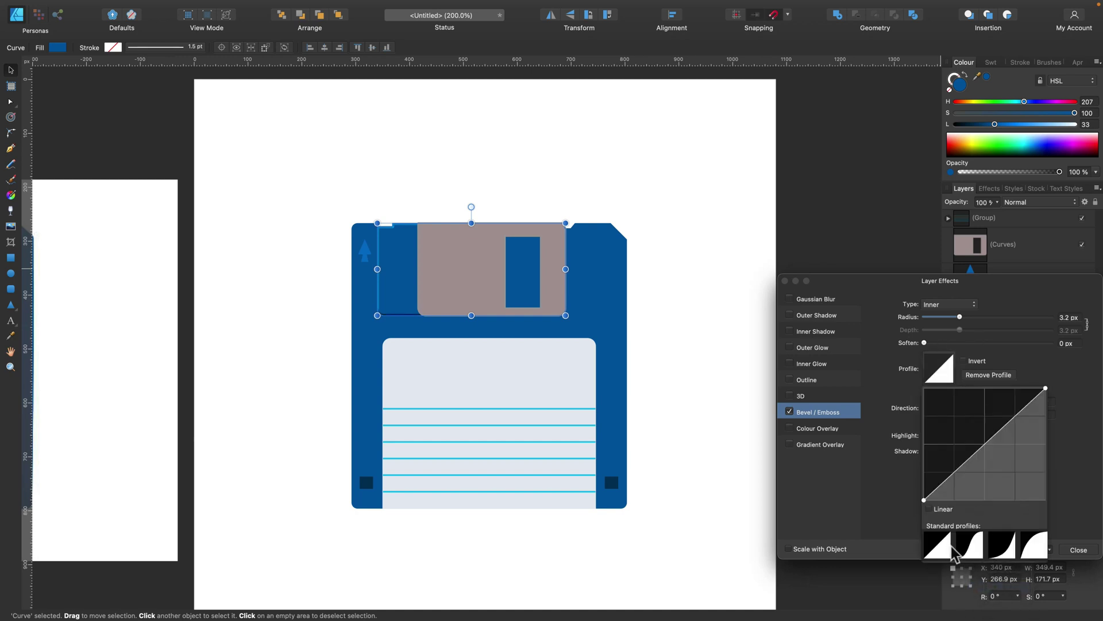
pyautogui.click(970, 546)
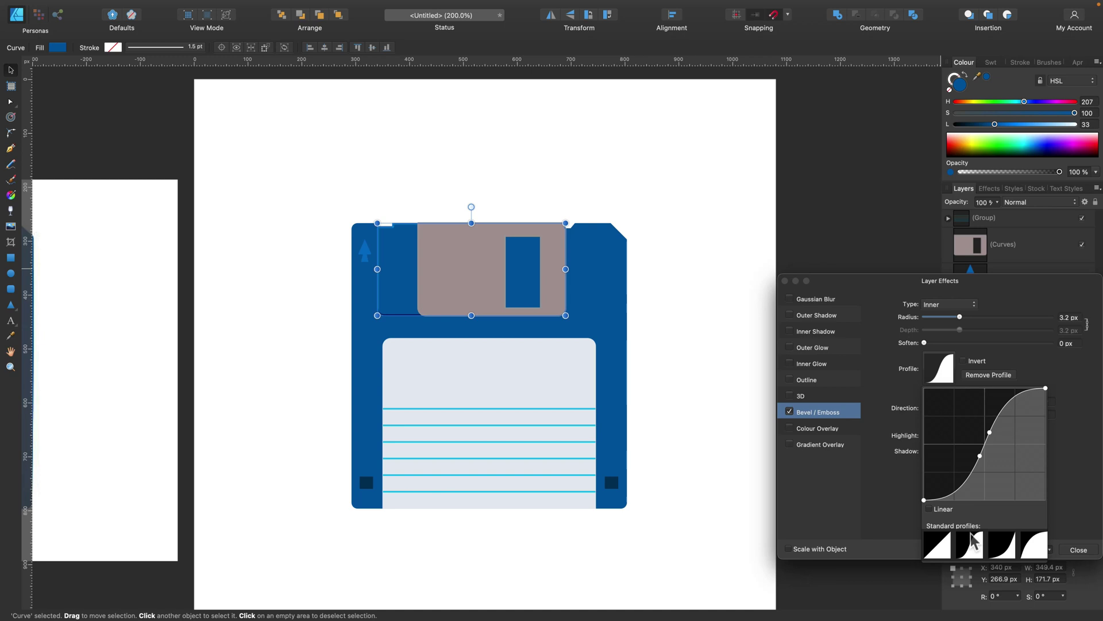
pyautogui.click(957, 316)
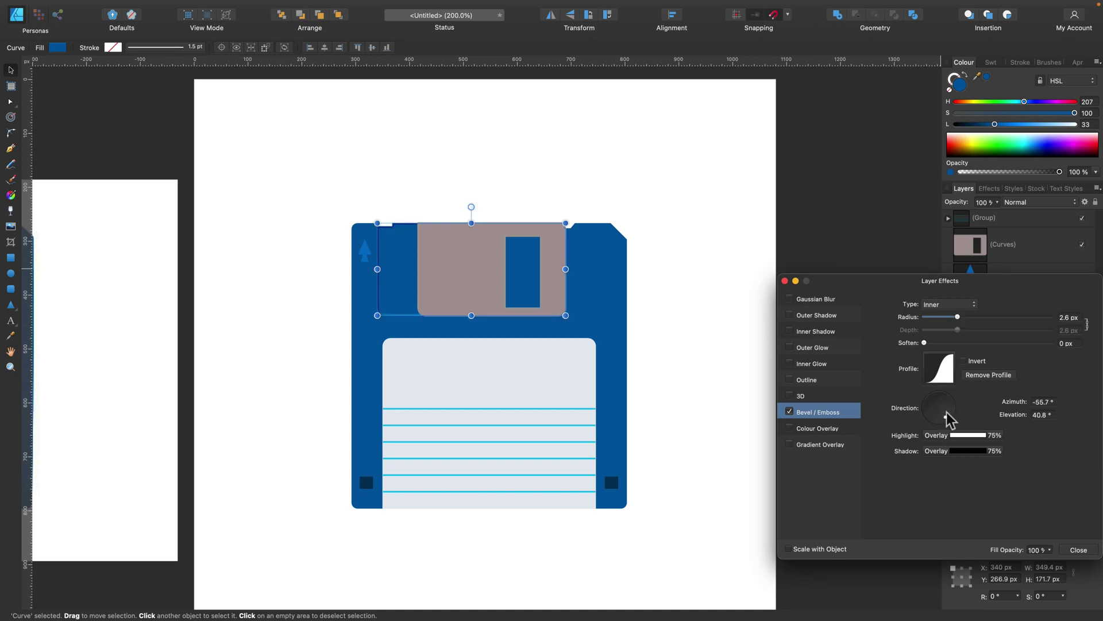
pyautogui.moveTo(940, 404)
pyautogui.mouseDown()
pyautogui.moveTo(947, 394)
pyautogui.moveTo(916, 395)
pyautogui.moveTo(955, 389)
pyautogui.moveTo(946, 393)
pyautogui.mouseUp()
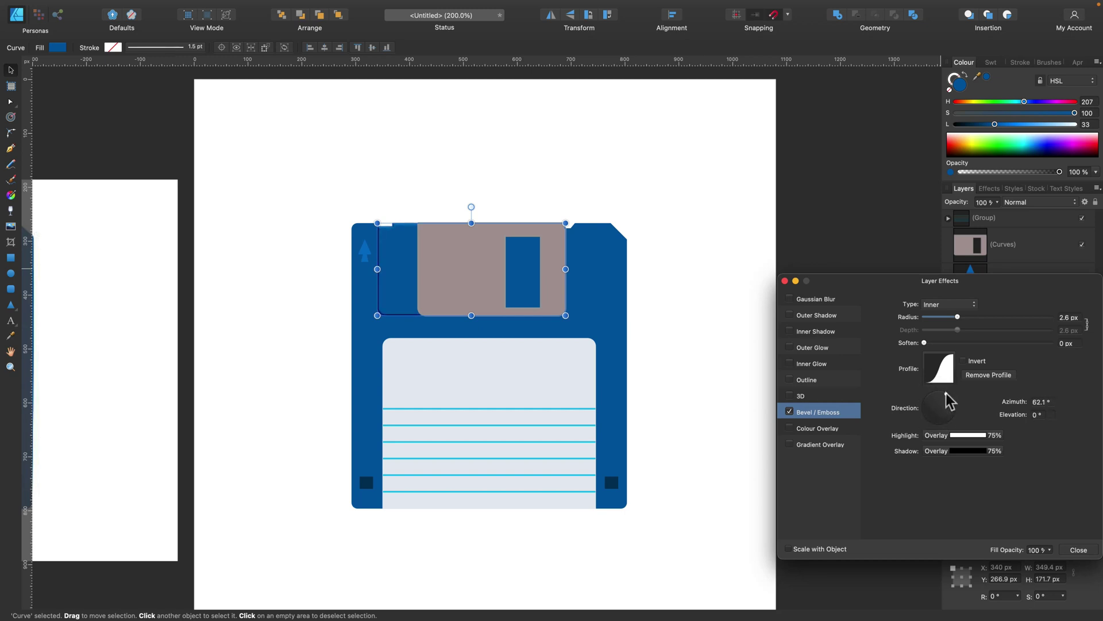
pyautogui.click(1079, 550)
# Step: Nudge the grey shutter a few pixels left, checking its position between nudges
pyautogui.click(677, 265)
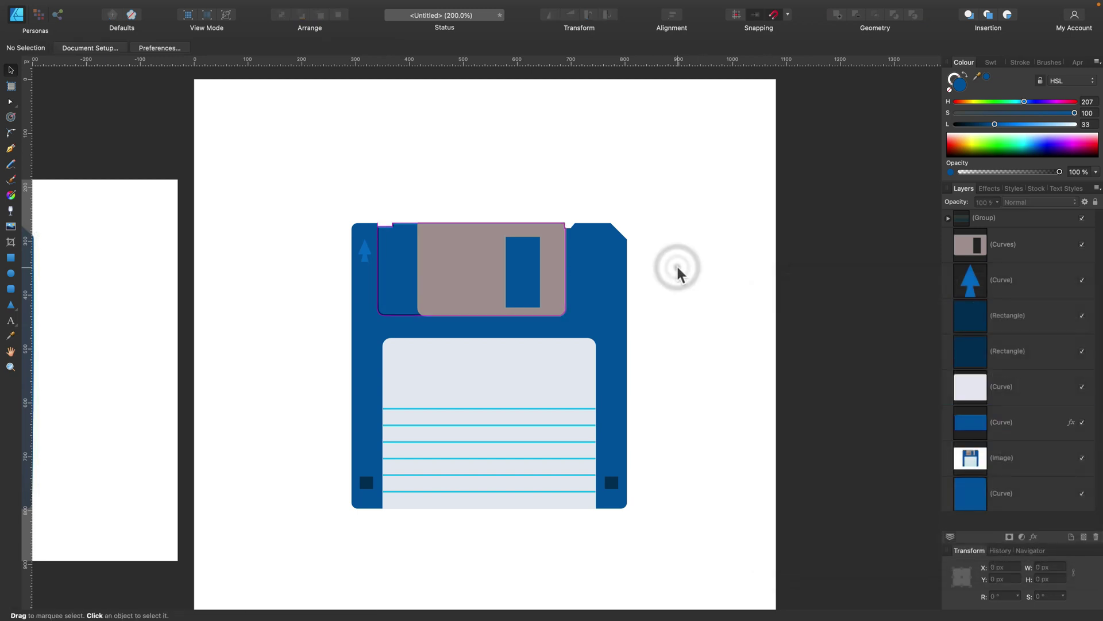
pyautogui.click(553, 262)
pyautogui.press('Left')
pyautogui.press('Left')
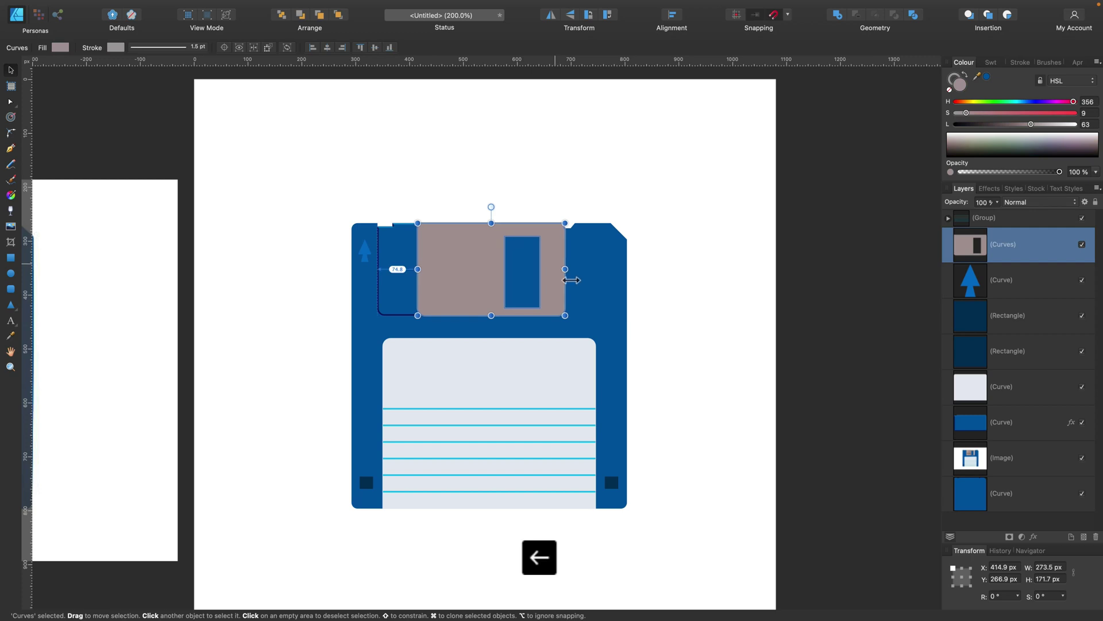
pyautogui.click(670, 344)
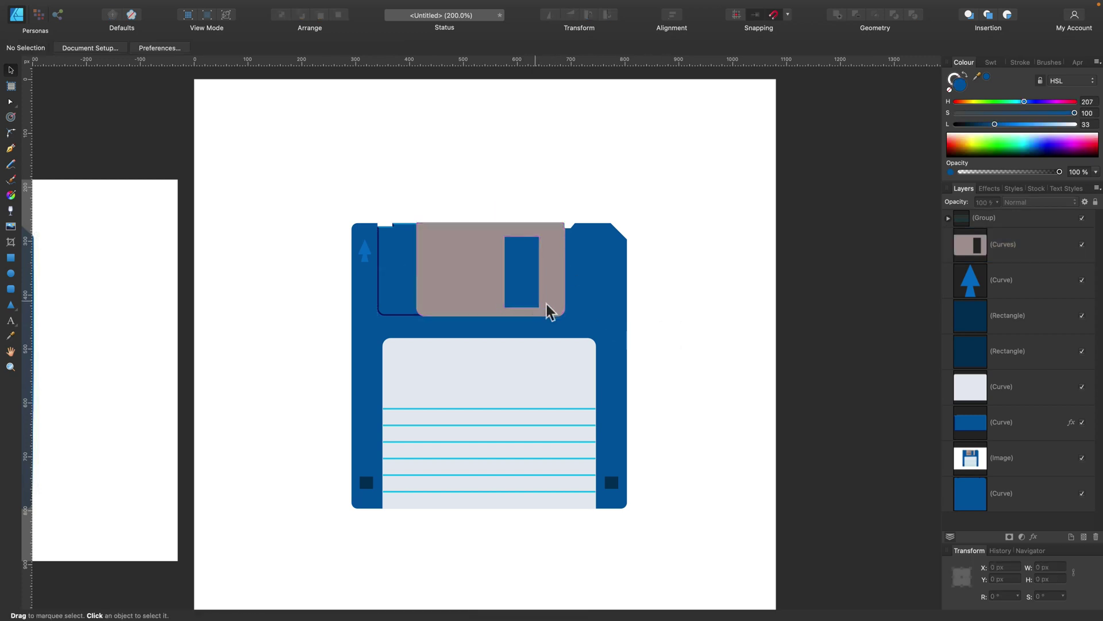
pyautogui.click(557, 310)
pyautogui.press('Left')
pyautogui.click(664, 341)
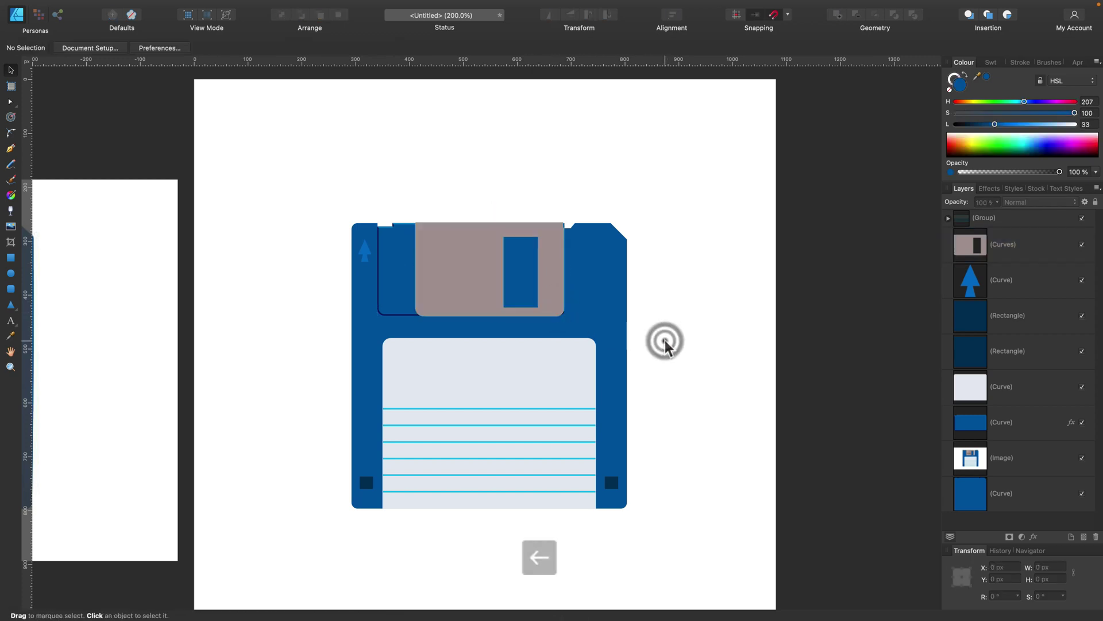
pyautogui.click(562, 309)
pyautogui.press('Left')
pyautogui.press('Left')
# Step: Nudge the shutter back right to X 414.9 px and make its fill the active colour
pyautogui.press('Right')
pyautogui.press('Right')
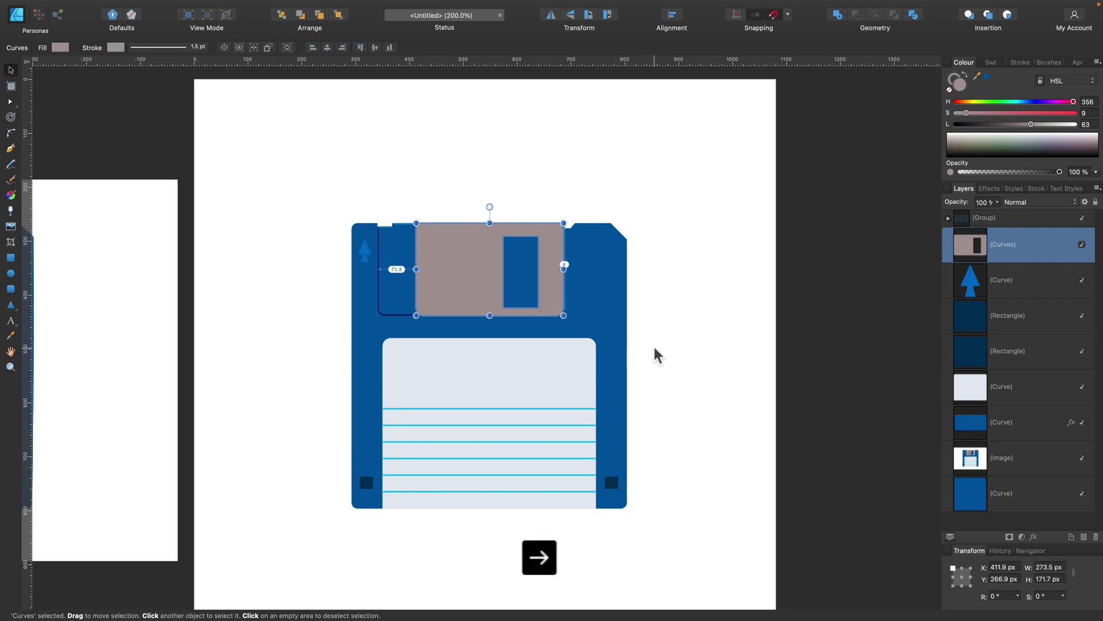
pyautogui.click(644, 360)
pyautogui.click(557, 295)
pyautogui.press('Right')
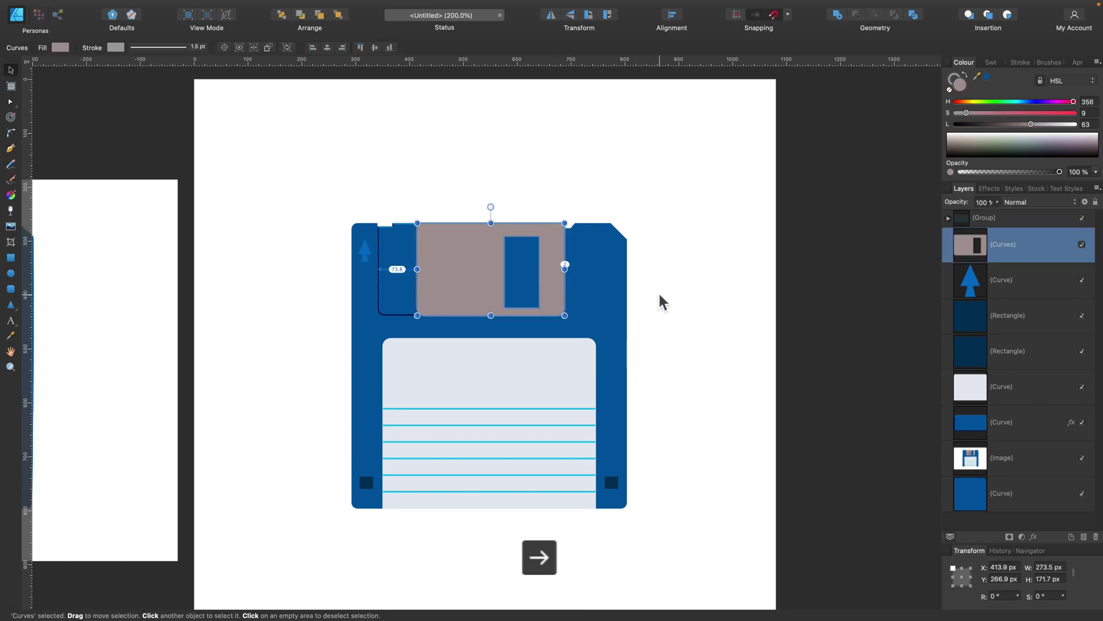
pyautogui.click(658, 291)
pyautogui.click(557, 292)
pyautogui.press('Right')
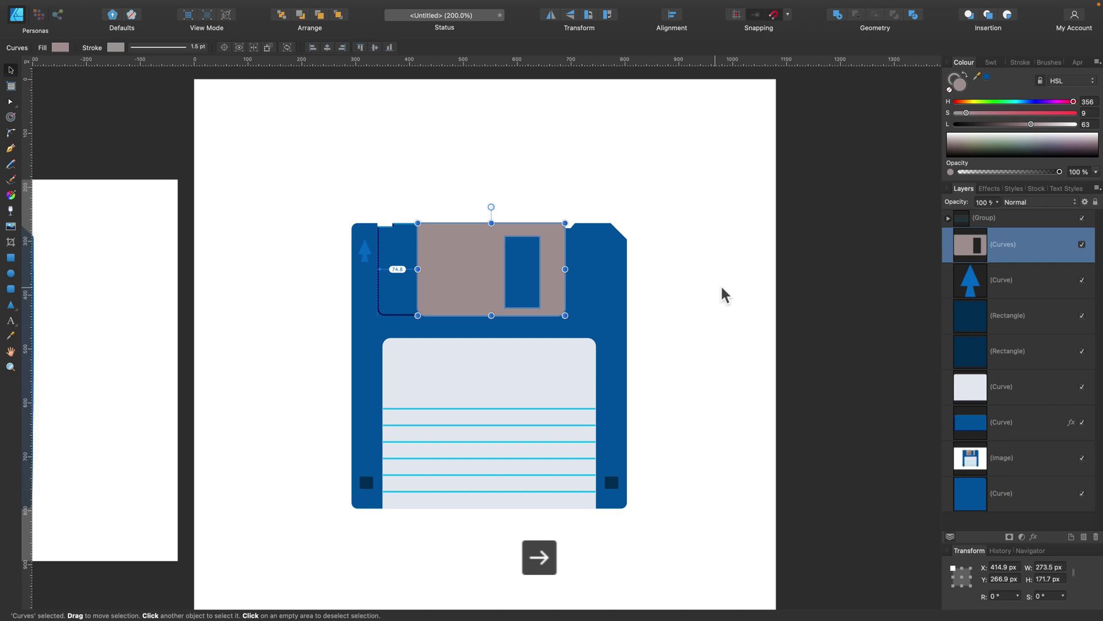
pyautogui.click(721, 284)
pyautogui.click(559, 281)
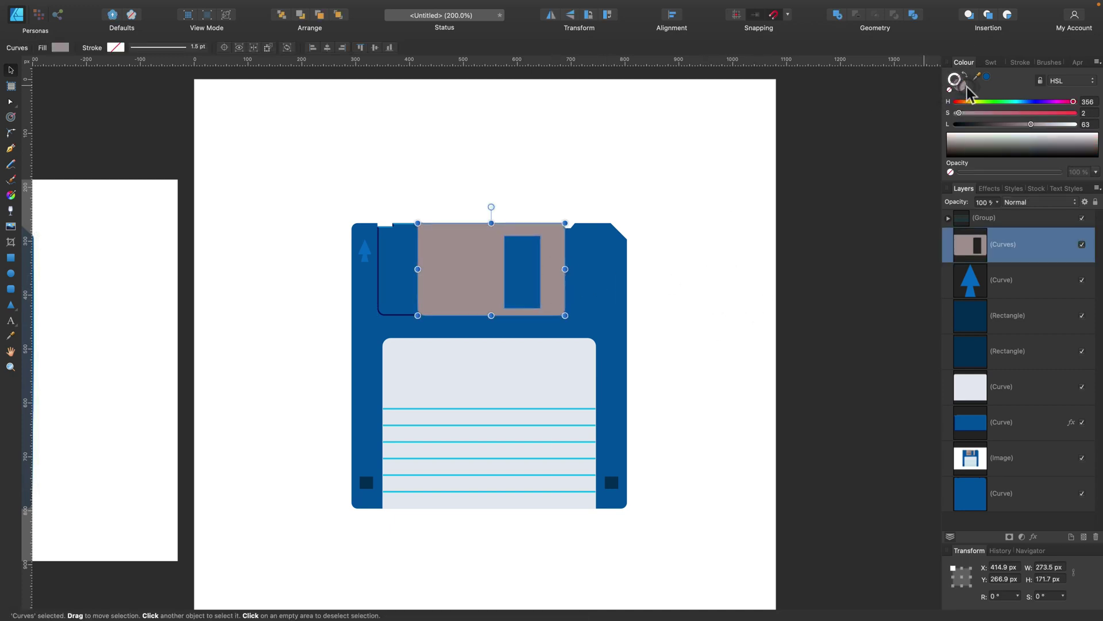
pyautogui.click(963, 88)
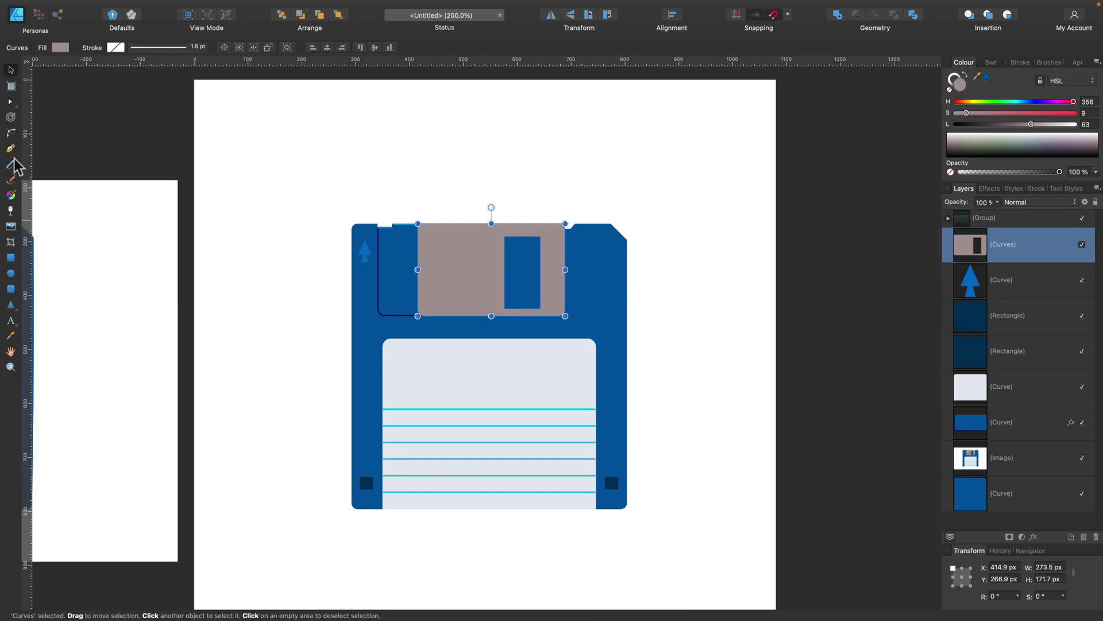
# Step: Lay a top-to-bottom linear gradient over the shutter and make its end stop pale grey
pyautogui.click(11, 195)
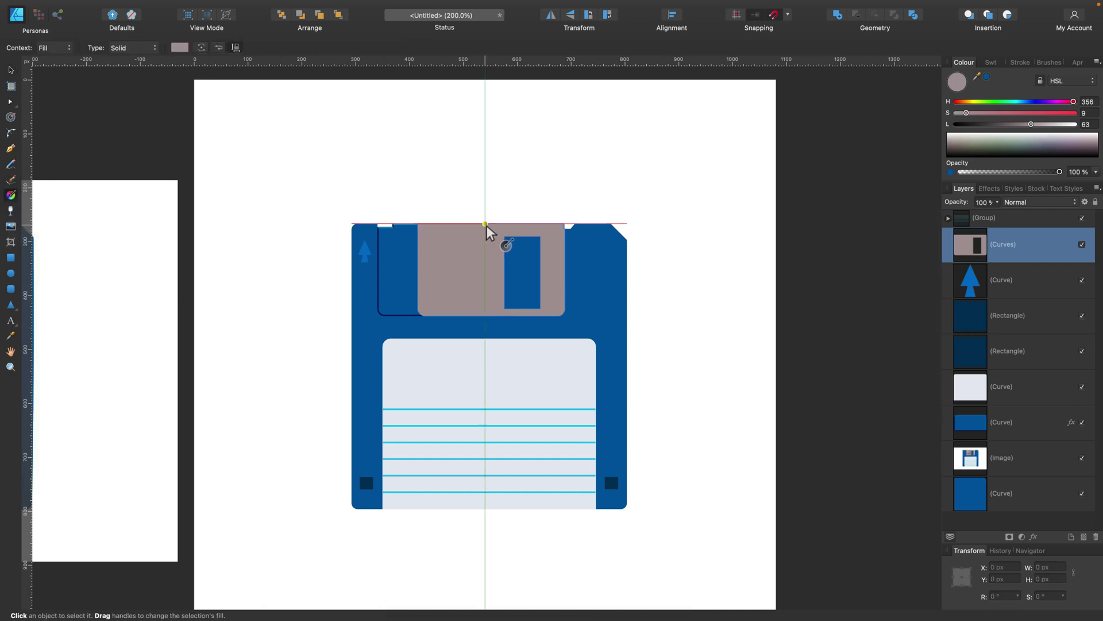
pyautogui.moveTo(485, 224); pyautogui.dragTo(485, 316)
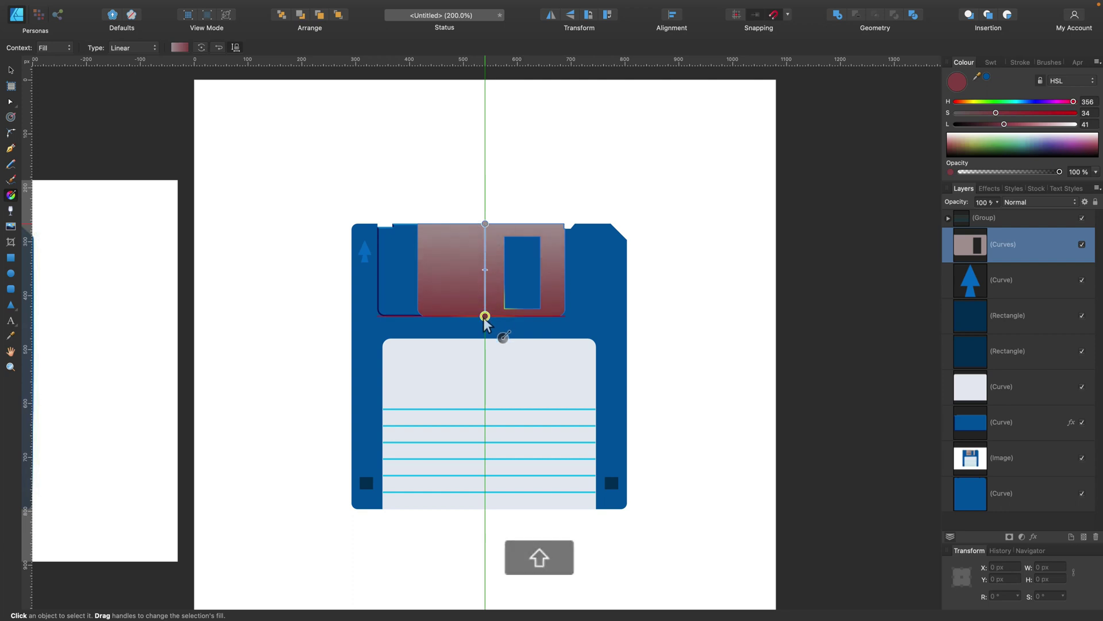
pyautogui.click(180, 47)
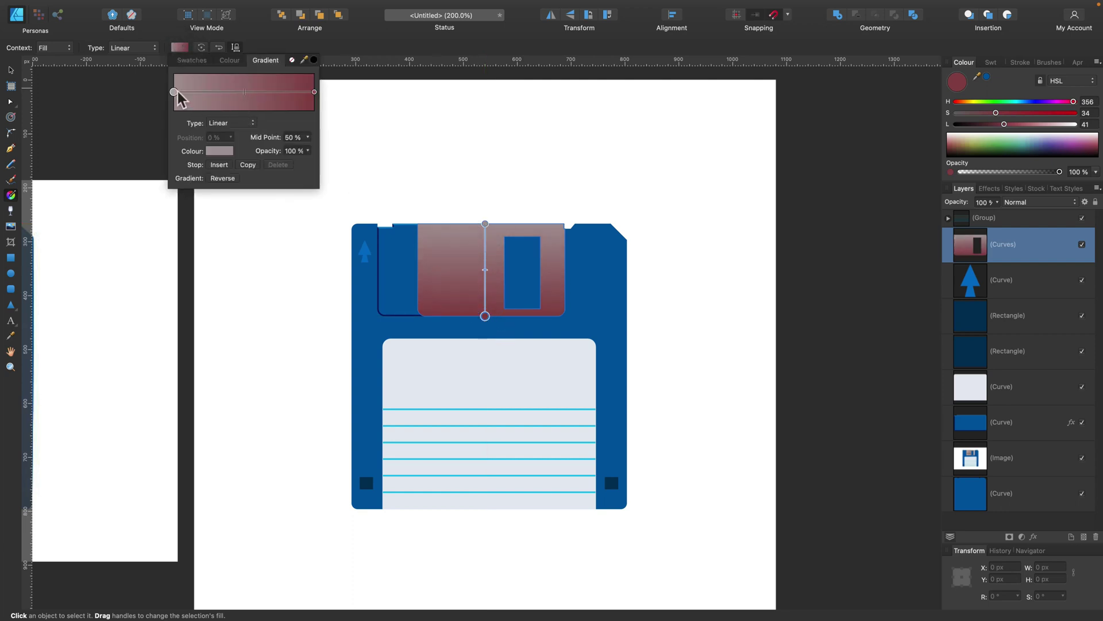
pyautogui.click(314, 92)
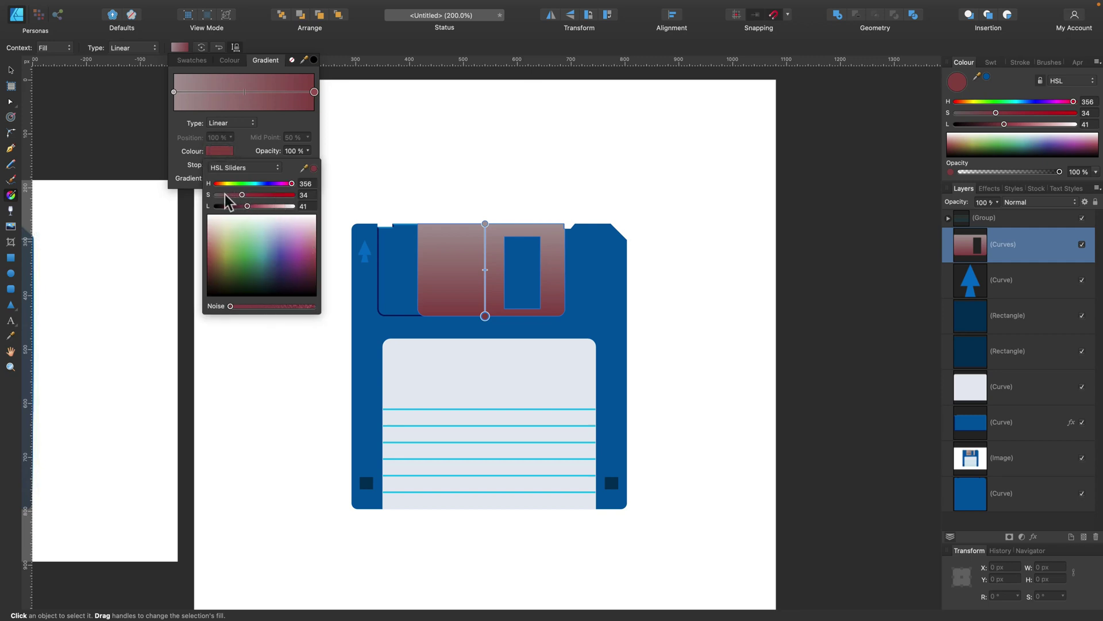
pyautogui.moveTo(225, 194); pyautogui.dragTo(219, 194)
pyautogui.moveTo(247, 206); pyautogui.dragTo(281, 208)
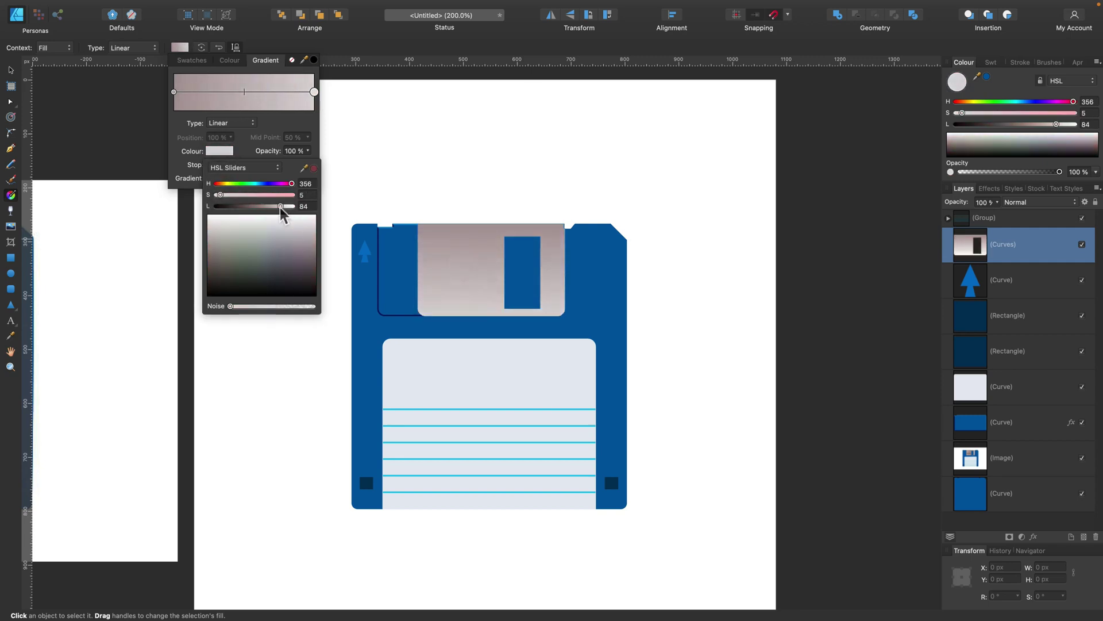
# Step: Add gradient stops around 43%, 56% and 72%, darkening the 72% stop and lightening 43%
pyautogui.click(286, 89)
pyautogui.click(251, 90)
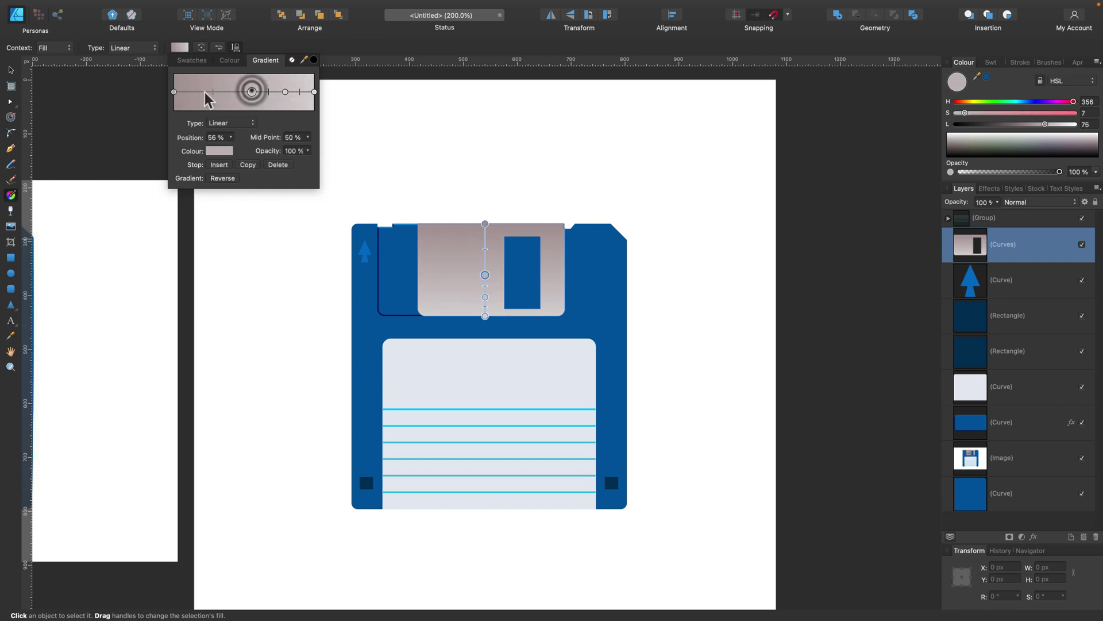
pyautogui.click(201, 92)
pyautogui.click(233, 91)
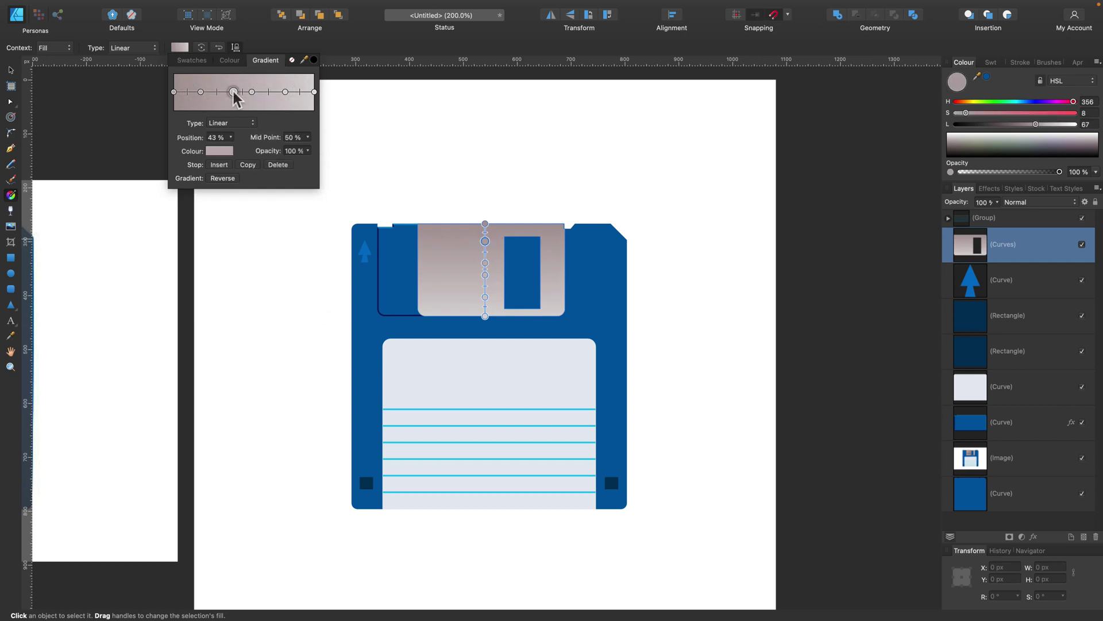
pyautogui.click(272, 92)
pyautogui.click(275, 92)
pyautogui.click(224, 151)
pyautogui.moveTo(276, 205); pyautogui.dragTo(266, 205)
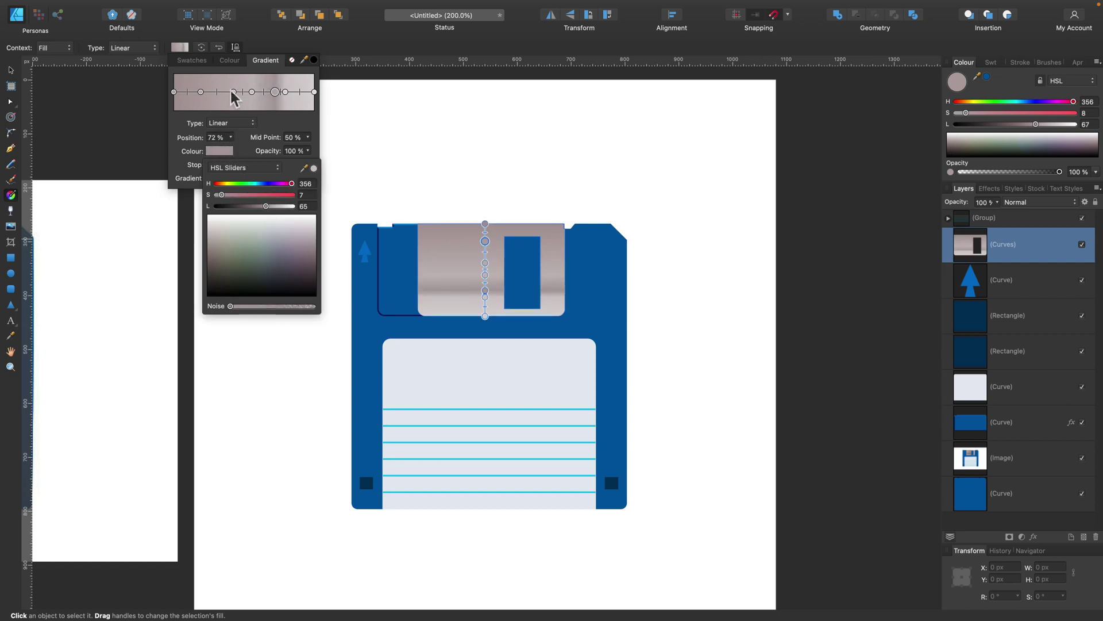
pyautogui.click(232, 90)
pyautogui.click(218, 151)
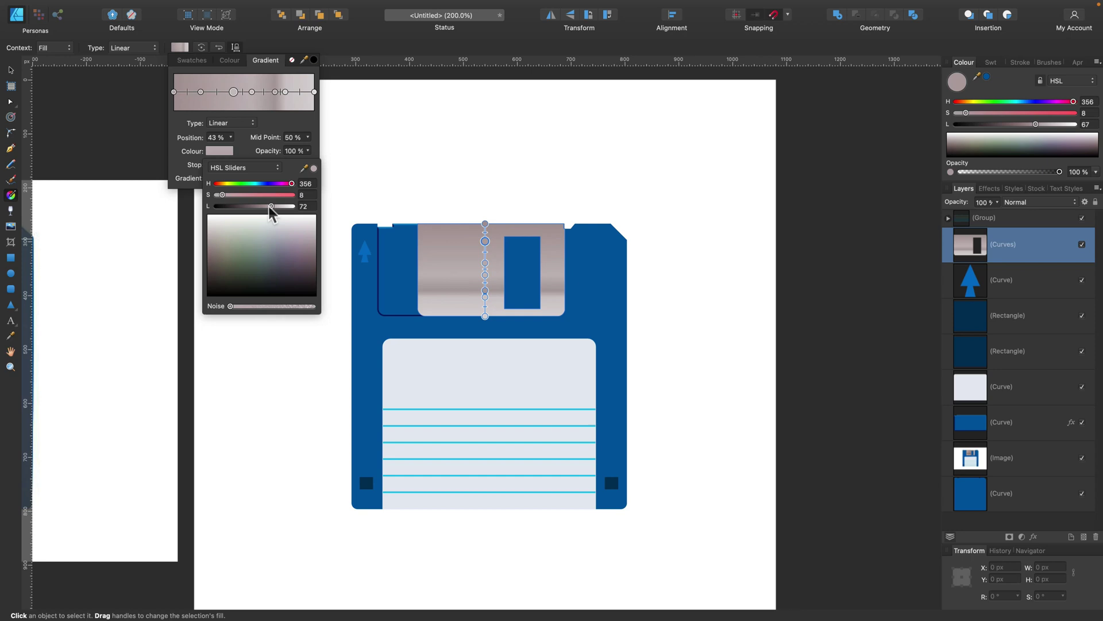
pyautogui.moveTo(269, 205); pyautogui.dragTo(281, 206)
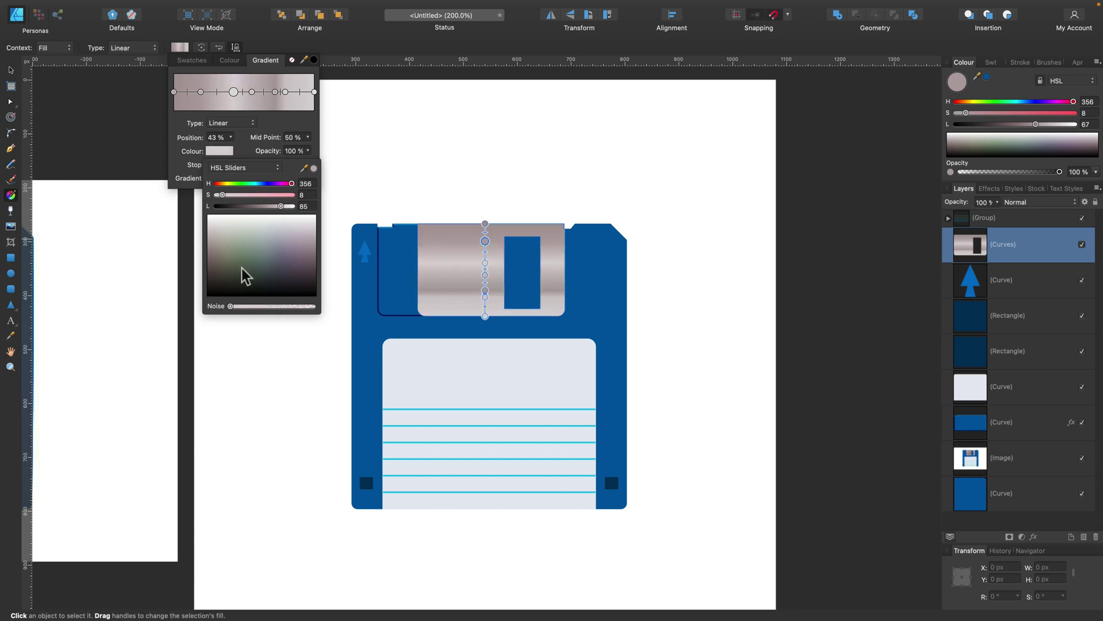
# Step: Redraw the shutter's gradient slightly diagonally across the plate
pyautogui.click(11, 69)
pyautogui.click(356, 144)
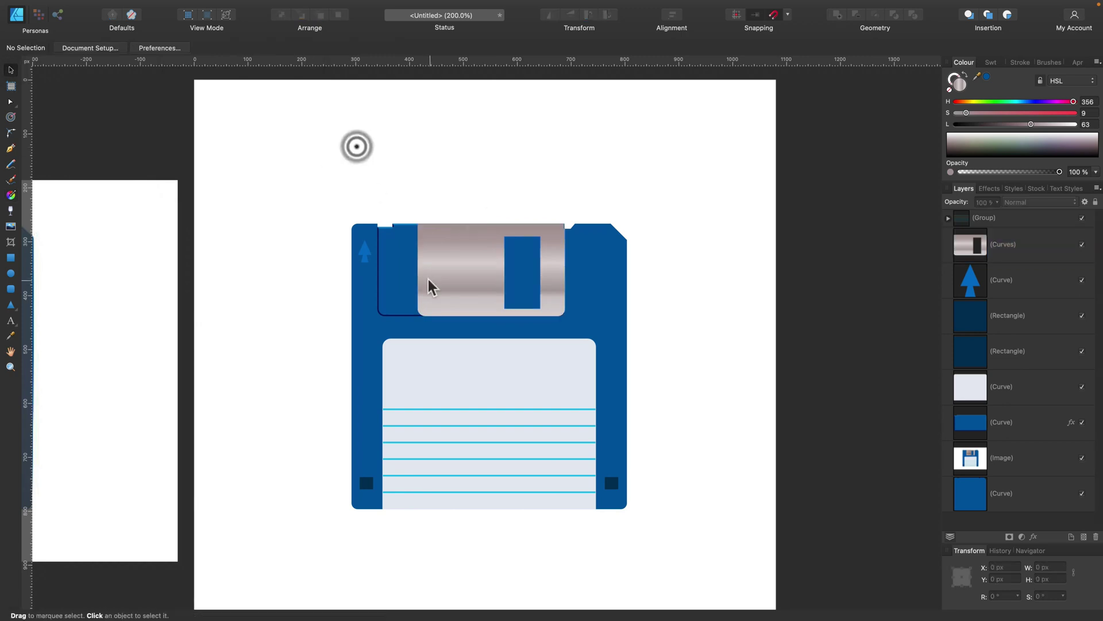
pyautogui.click(447, 261)
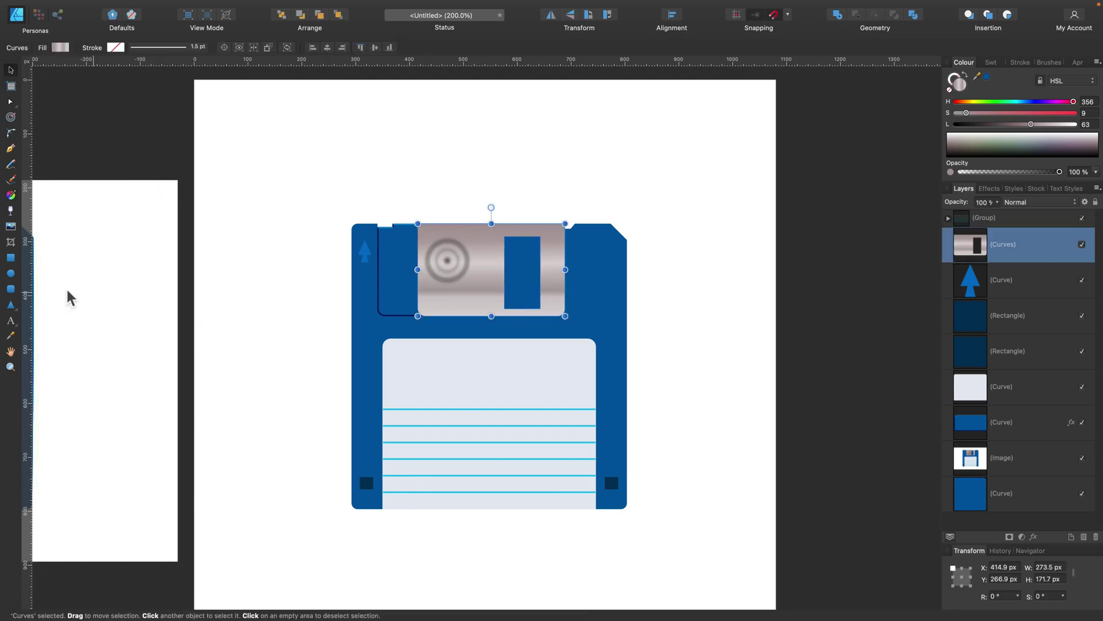
pyautogui.click(10, 195)
pyautogui.moveTo(456, 214); pyautogui.dragTo(477, 338)
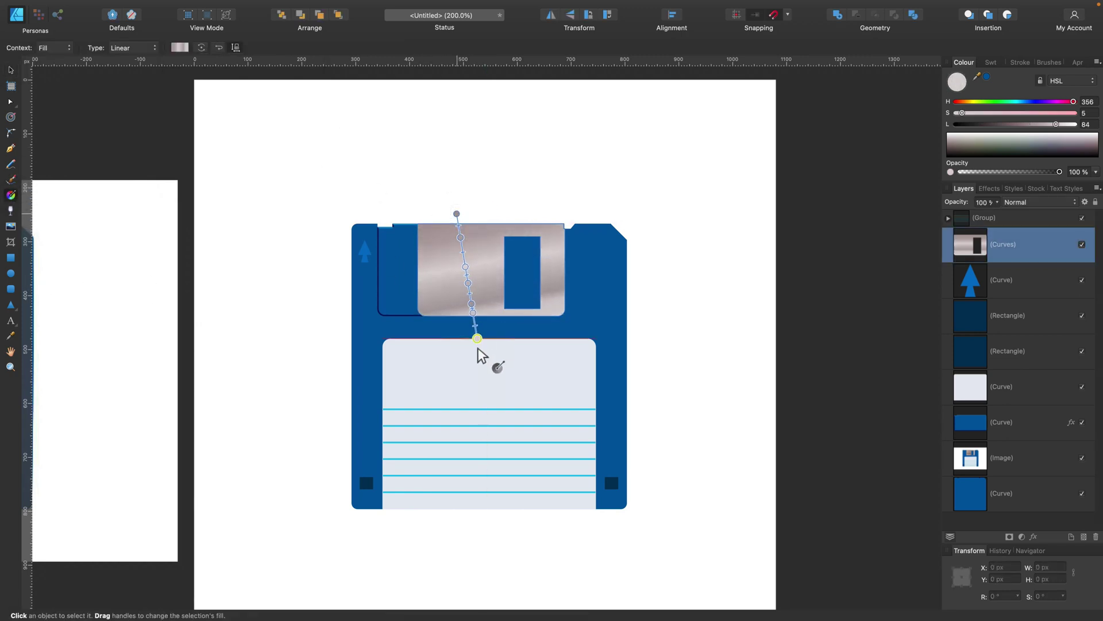
# Step: Add a 270° Overlay outer shadow to the shutter with 2.1 px radius and 0.8 px offset
pyautogui.click(11, 70)
pyautogui.click(295, 147)
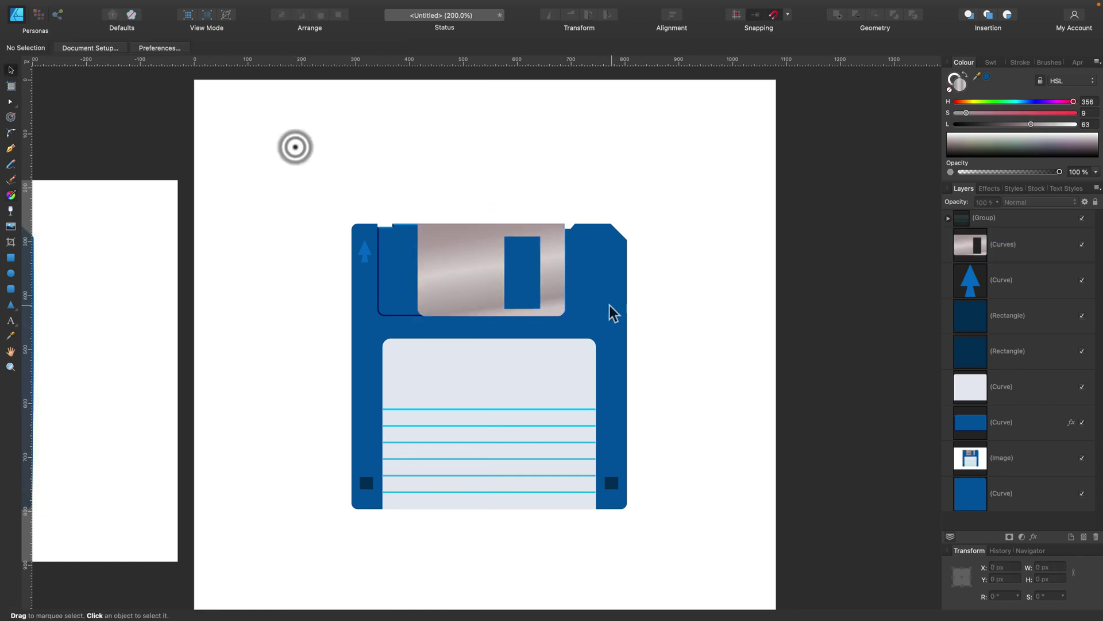
pyautogui.click(559, 296)
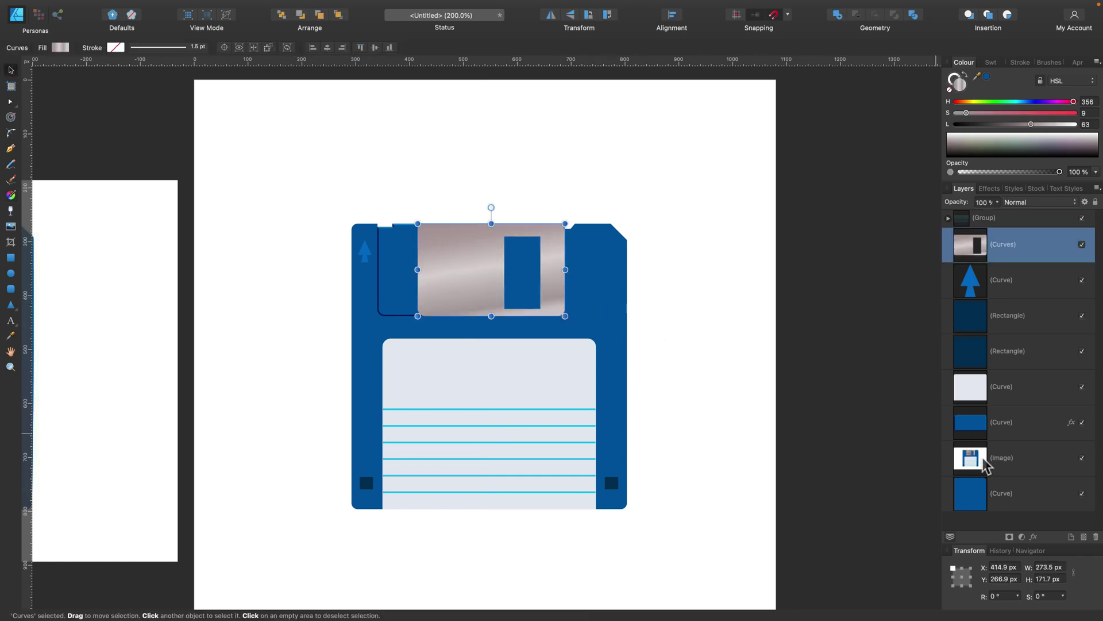
pyautogui.click(1034, 537)
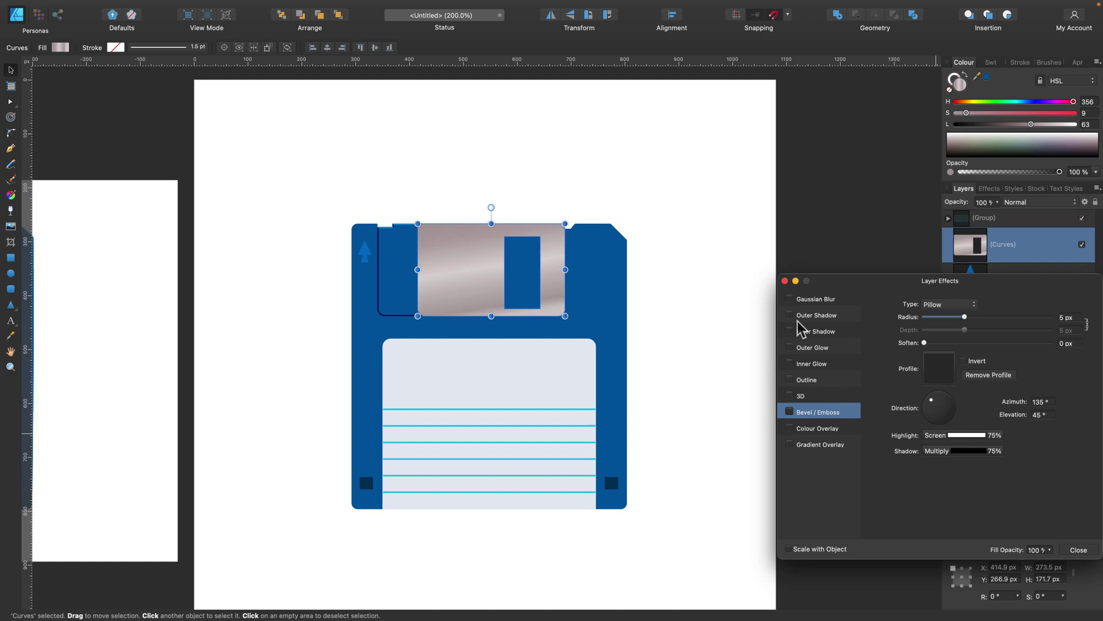
pyautogui.click(816, 315)
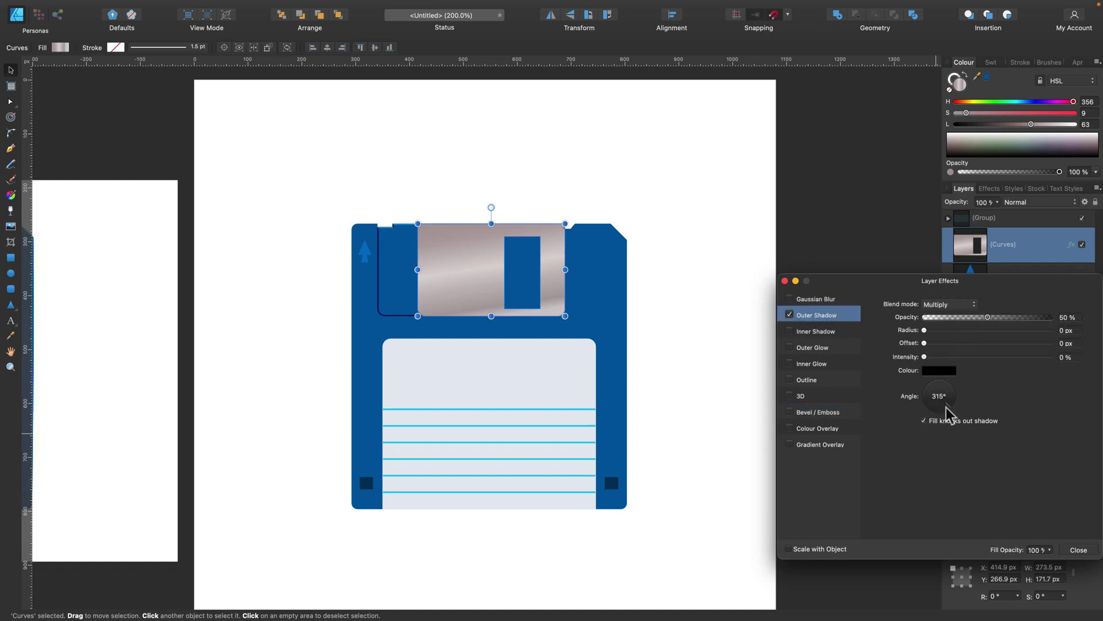
pyautogui.moveTo(947, 408); pyautogui.dragTo(943, 419)
pyautogui.moveTo(926, 330); pyautogui.dragTo(956, 329)
pyautogui.click(949, 304)
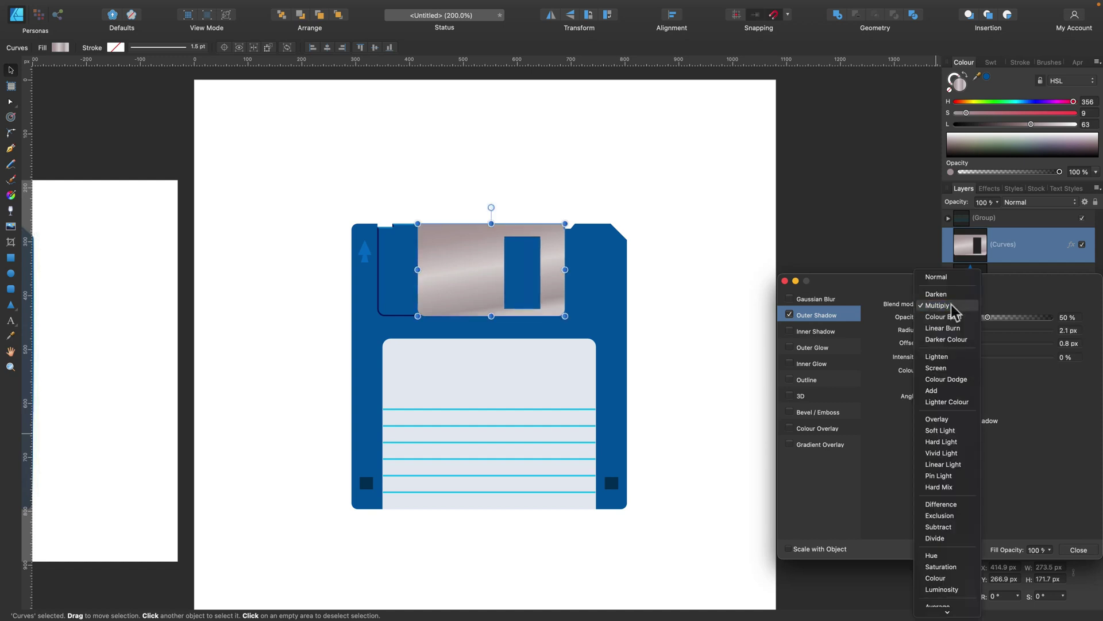
pyautogui.click(955, 420)
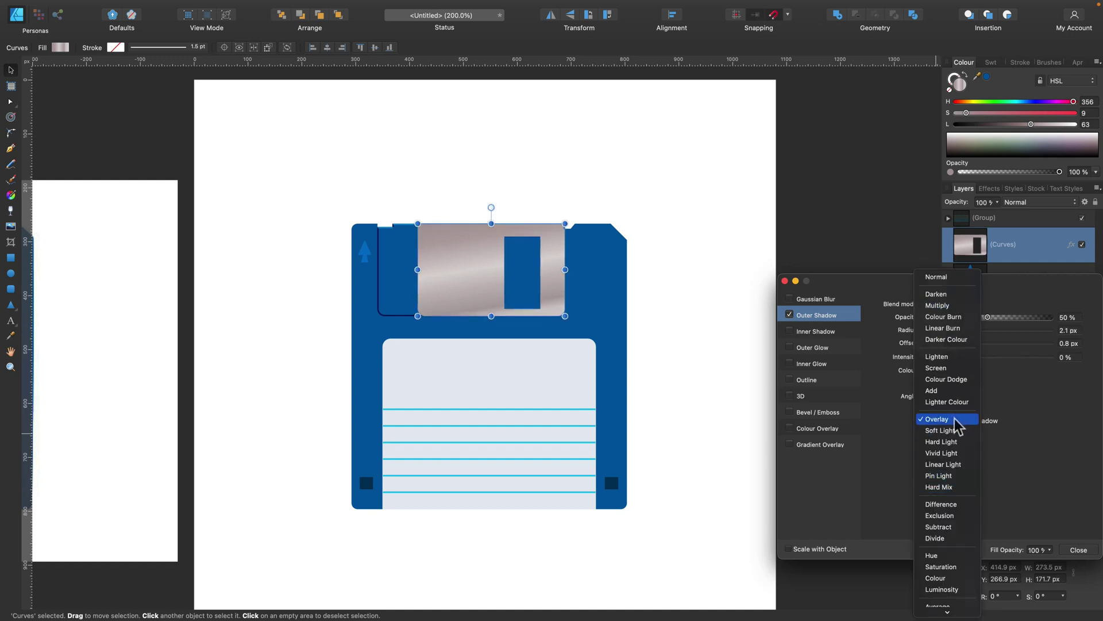
pyautogui.click(1078, 550)
pyautogui.click(592, 175)
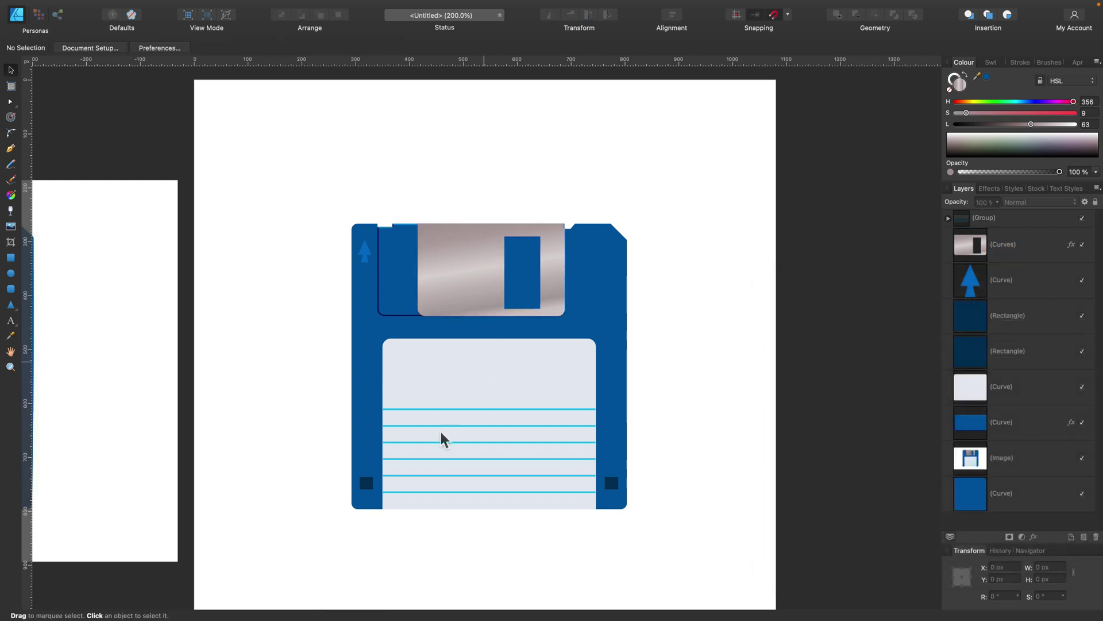
# Step: Give both bottom squares an Overlay inner shadow: 7.3 px radius, 6.6 px offset, 31% opacity
pyautogui.click(614, 484)
pyautogui.keyDown('shift'); pyautogui.click(367, 487); pyautogui.keyUp('shift')
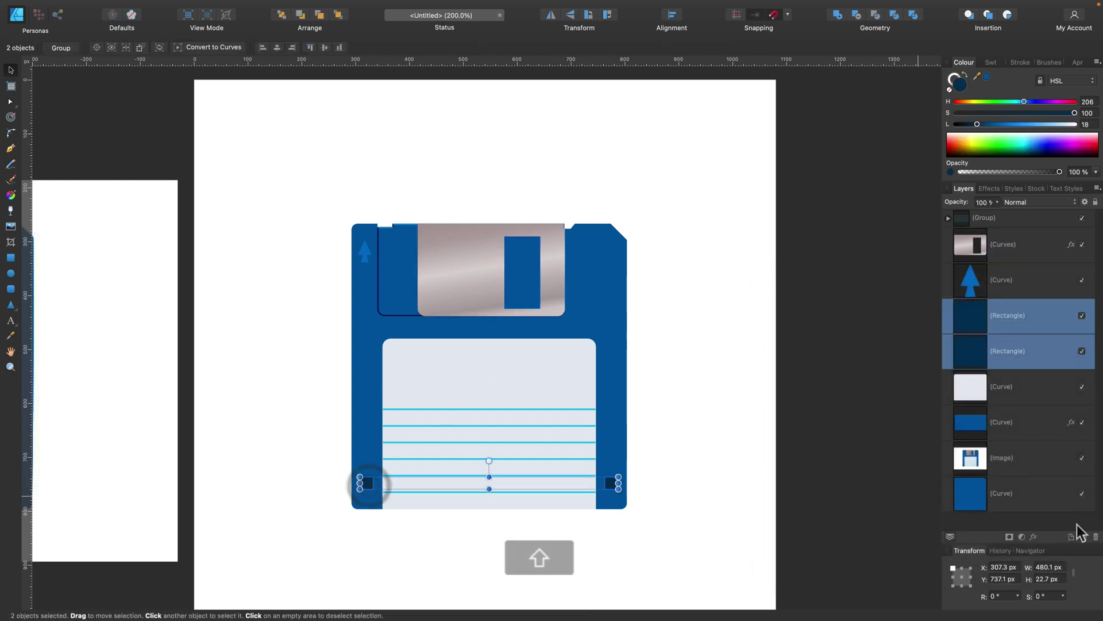
pyautogui.click(1034, 537)
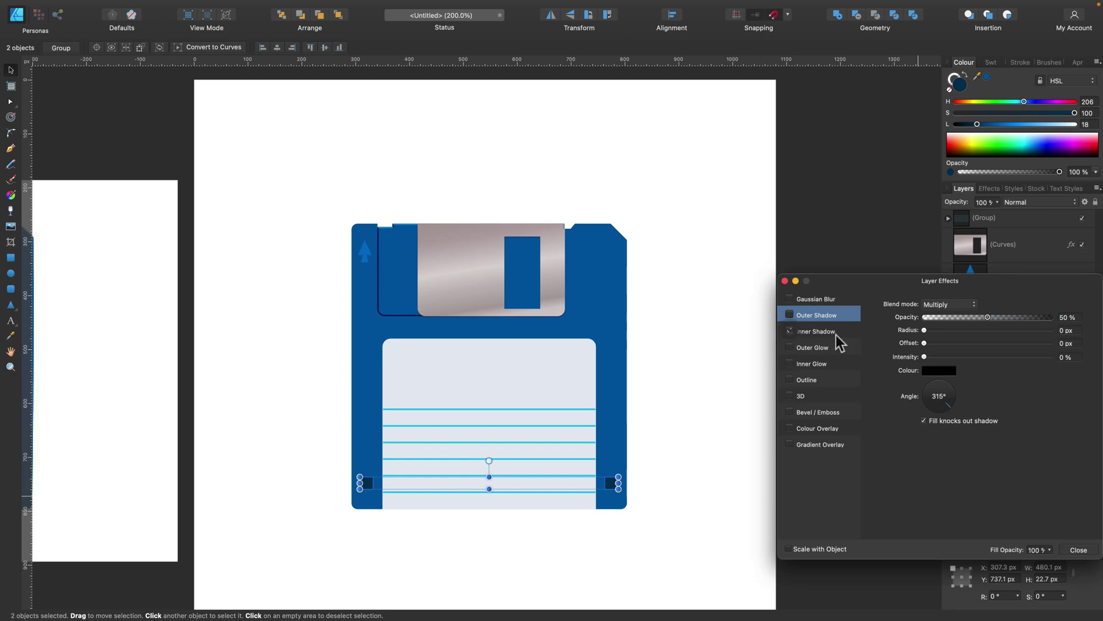
pyautogui.click(789, 331)
pyautogui.moveTo(936, 331); pyautogui.dragTo(971, 329)
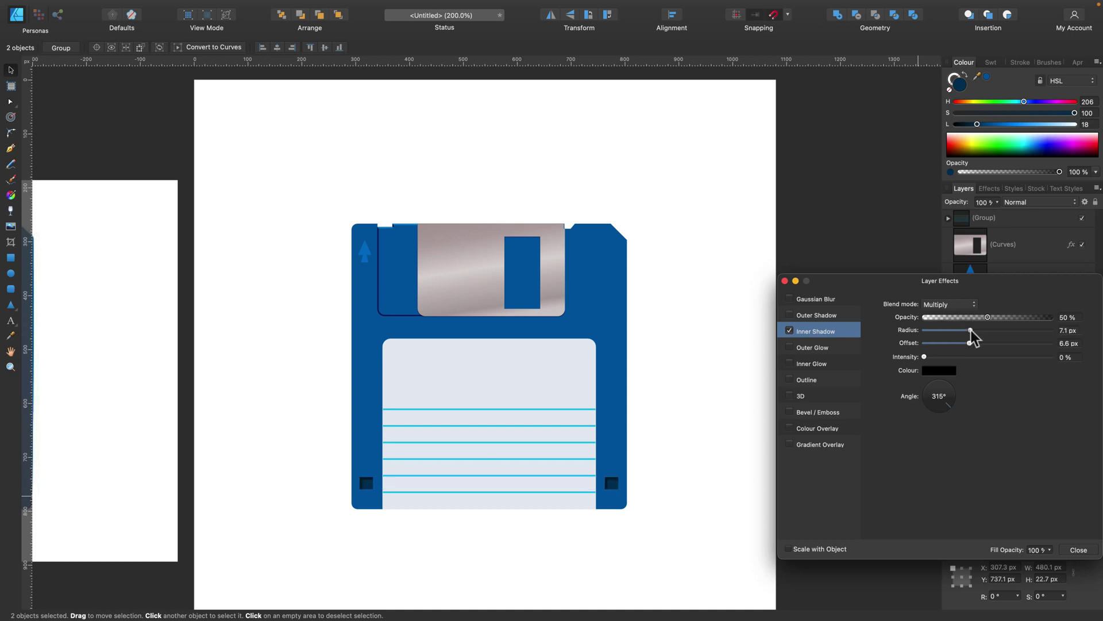
pyautogui.click(957, 306)
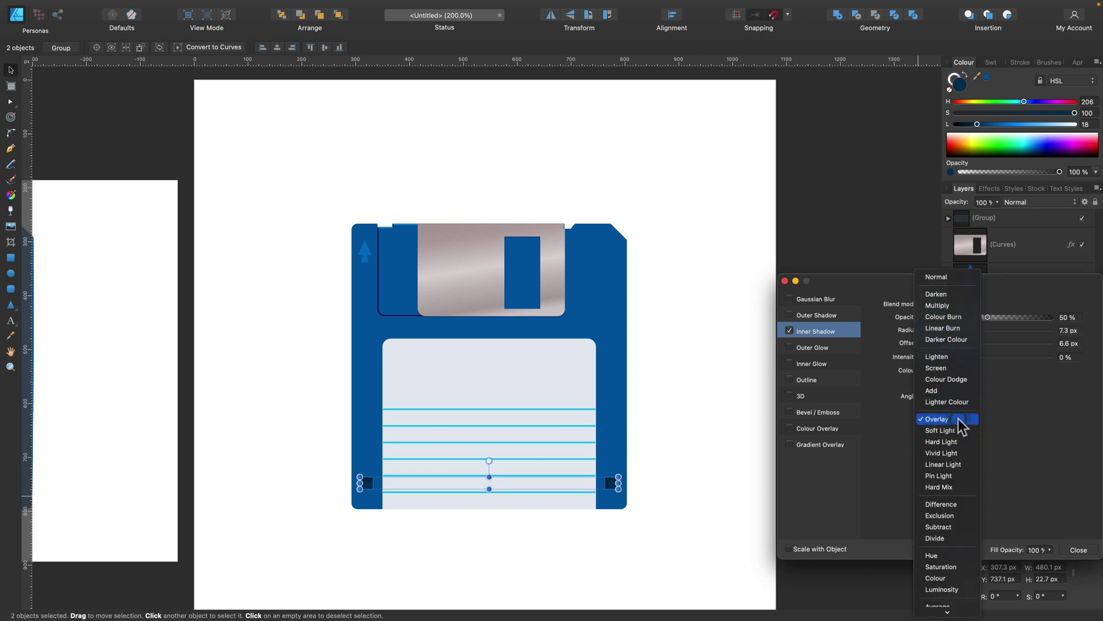
pyautogui.click(966, 423)
pyautogui.click(964, 318)
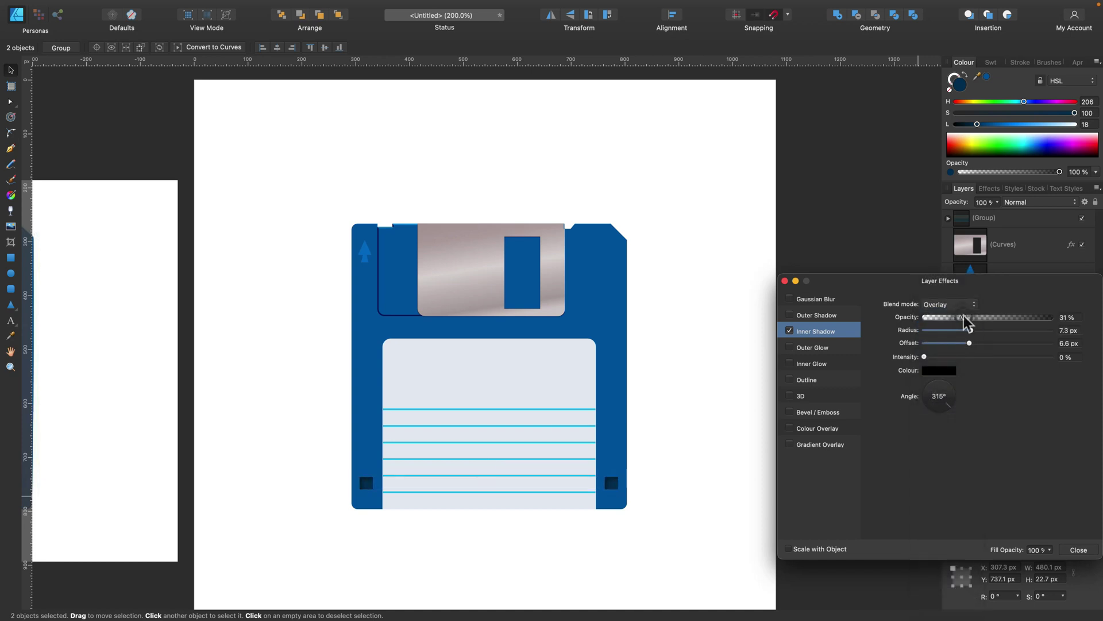
pyautogui.click(1079, 551)
# Step: Give the label a faint inner shadow with 17% opacity and 2.9 px offset
pyautogui.click(554, 359)
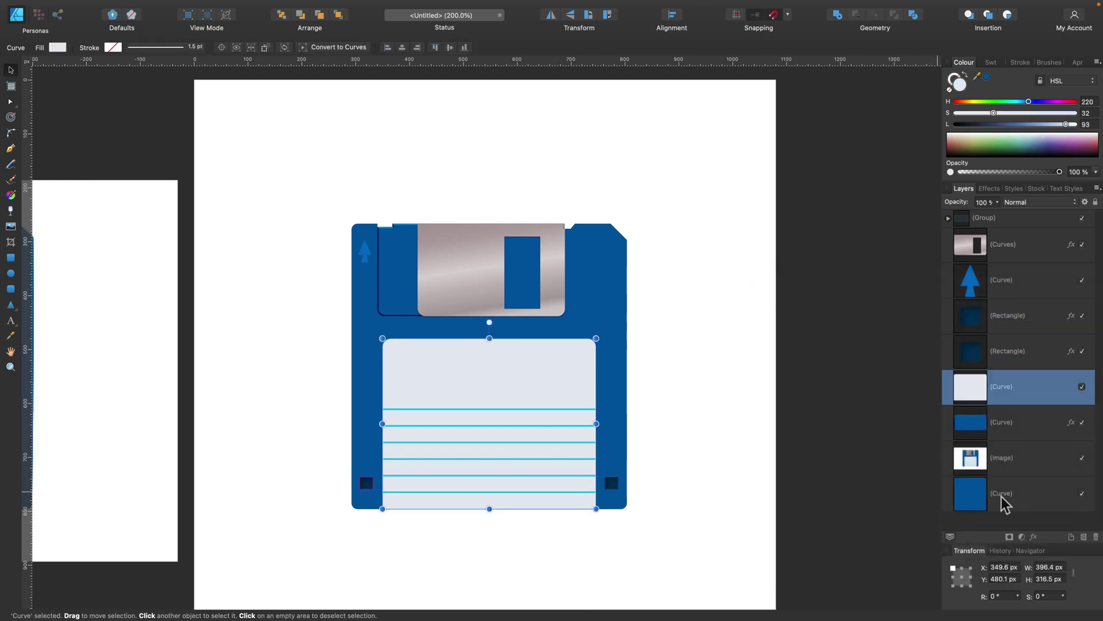
pyautogui.click(1035, 537)
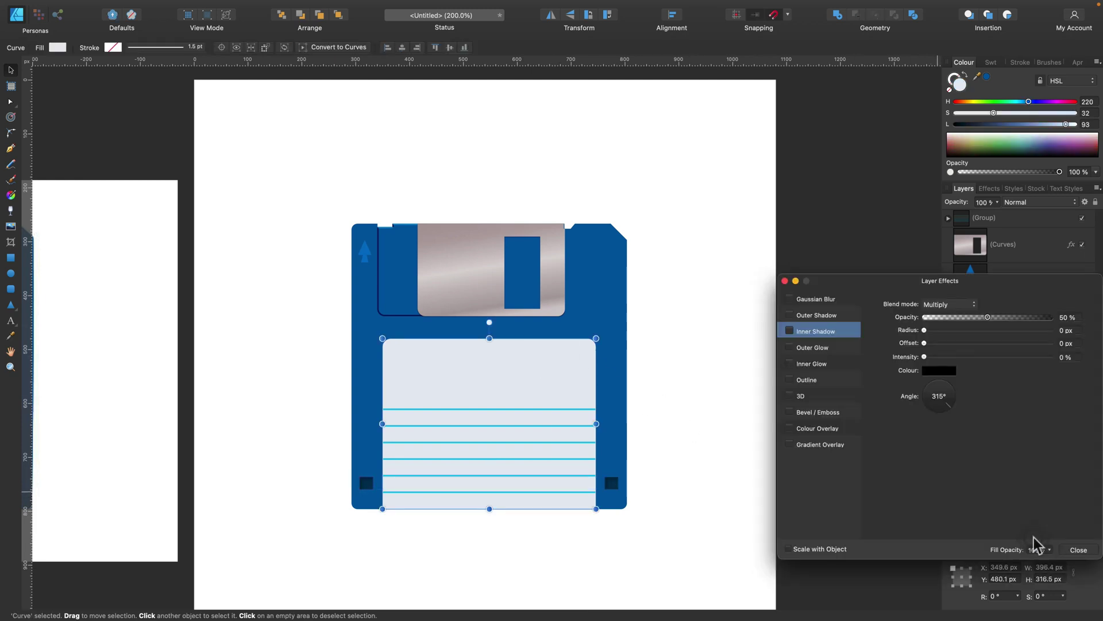
pyautogui.click(789, 332)
pyautogui.moveTo(924, 330); pyautogui.dragTo(947, 316)
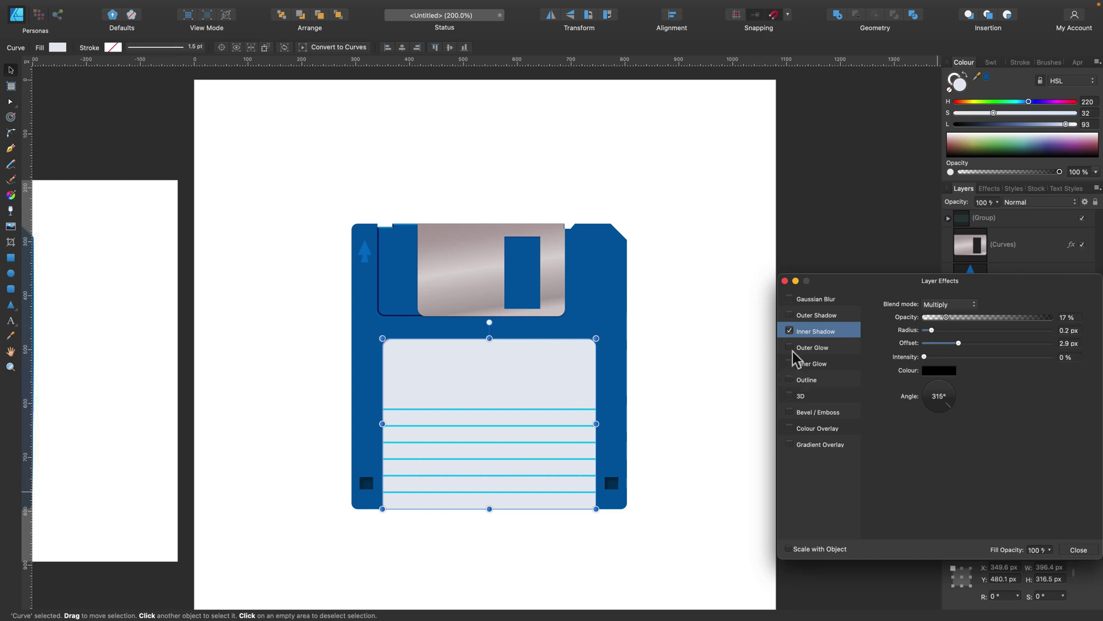
# Step: Add a white Overlay outer glow to the label, 7.1 px radius at 32% opacity
pyautogui.click(789, 347)
pyautogui.moveTo(927, 330); pyautogui.dragTo(997, 337)
pyautogui.click(966, 305)
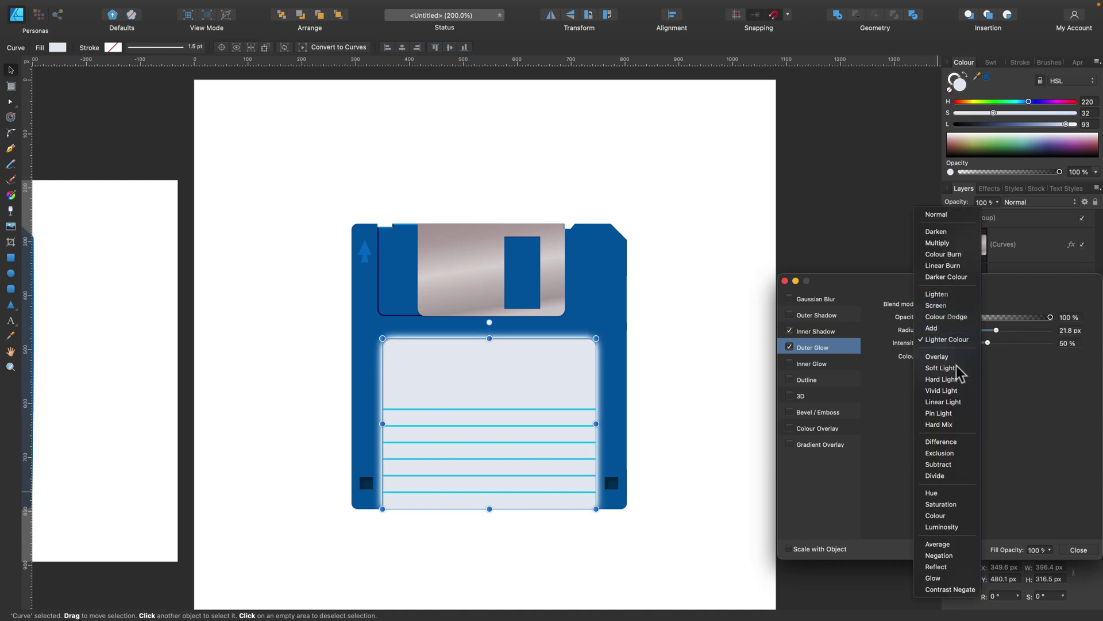
pyautogui.click(936, 356)
pyautogui.moveTo(977, 329); pyautogui.dragTo(970, 332)
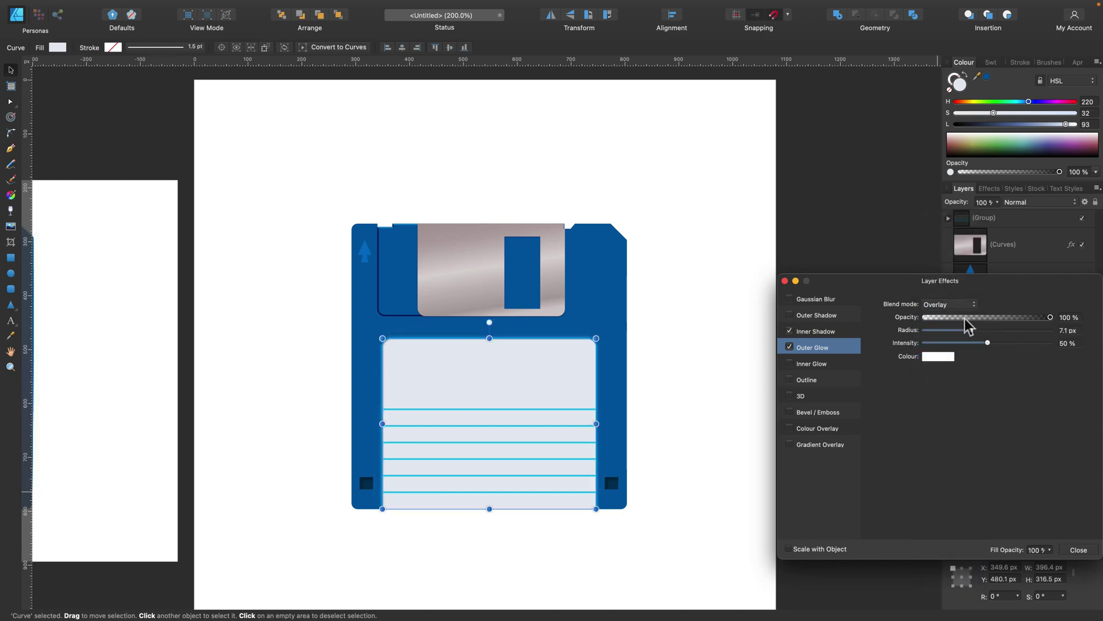
pyautogui.click(964, 317)
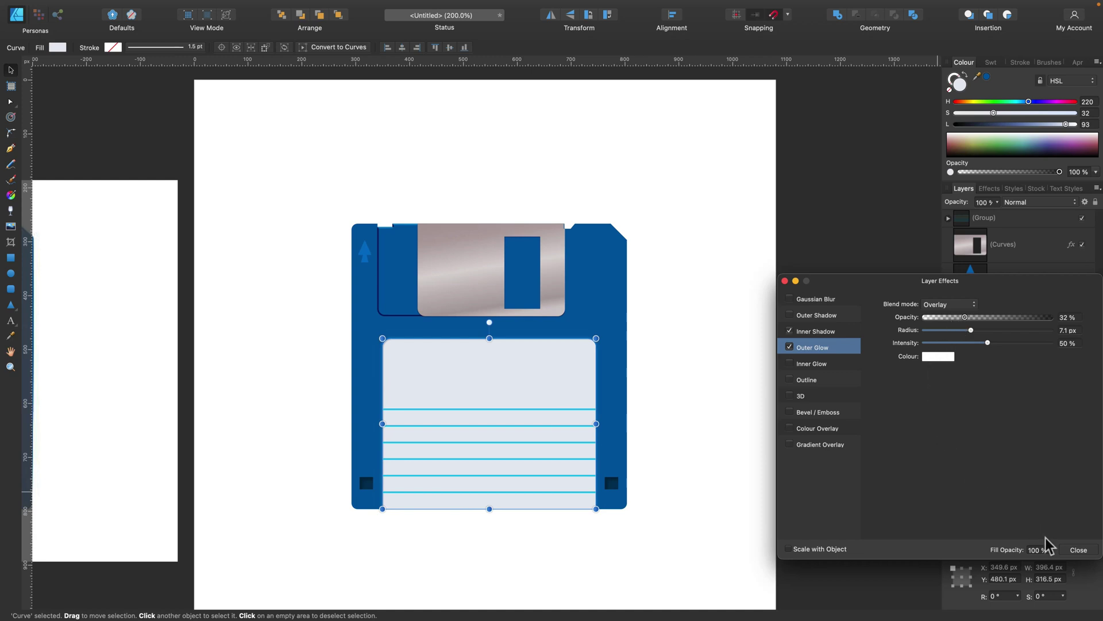
pyautogui.click(1079, 550)
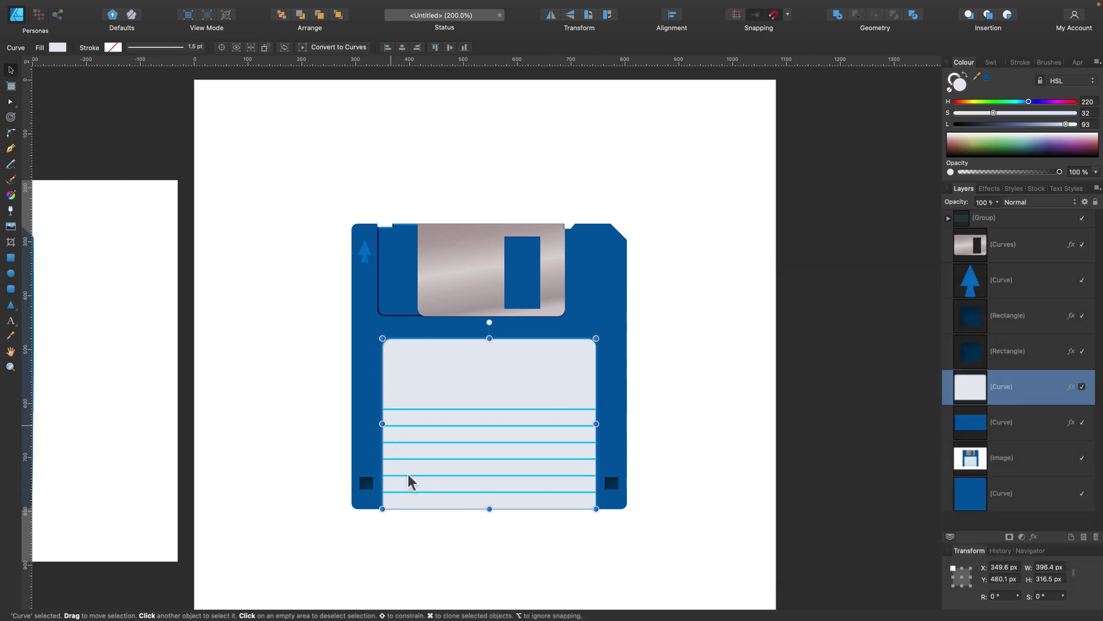
pyautogui.hscroll(3, 396, 469)
# Step: Copy the left dark square and paste its style onto the blue arrow
pyautogui.click(354, 482)
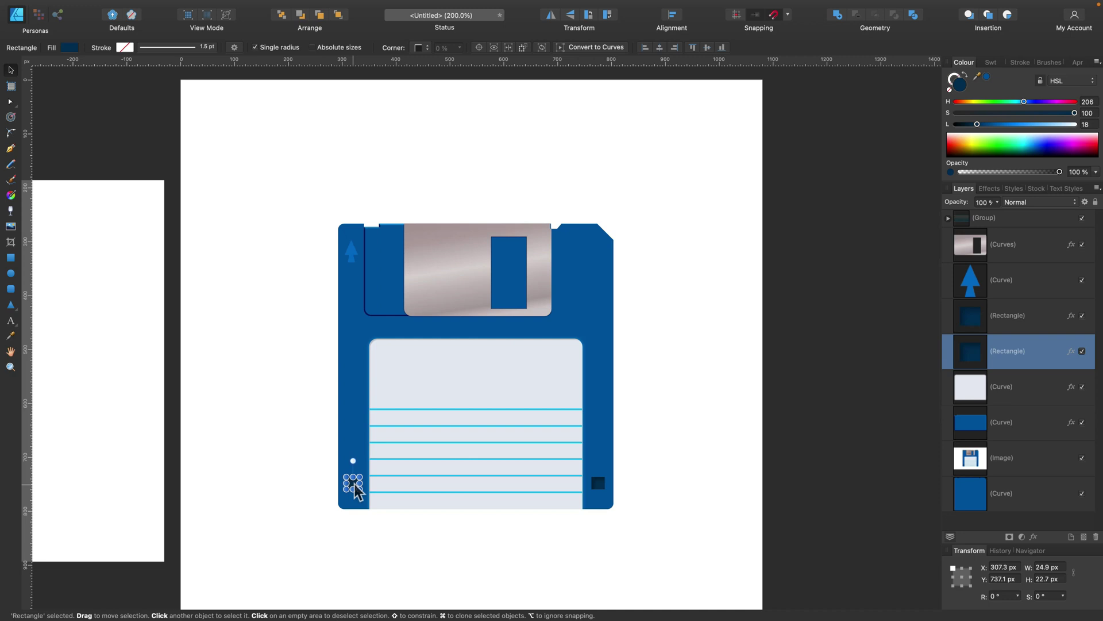
pyautogui.press('super+c')
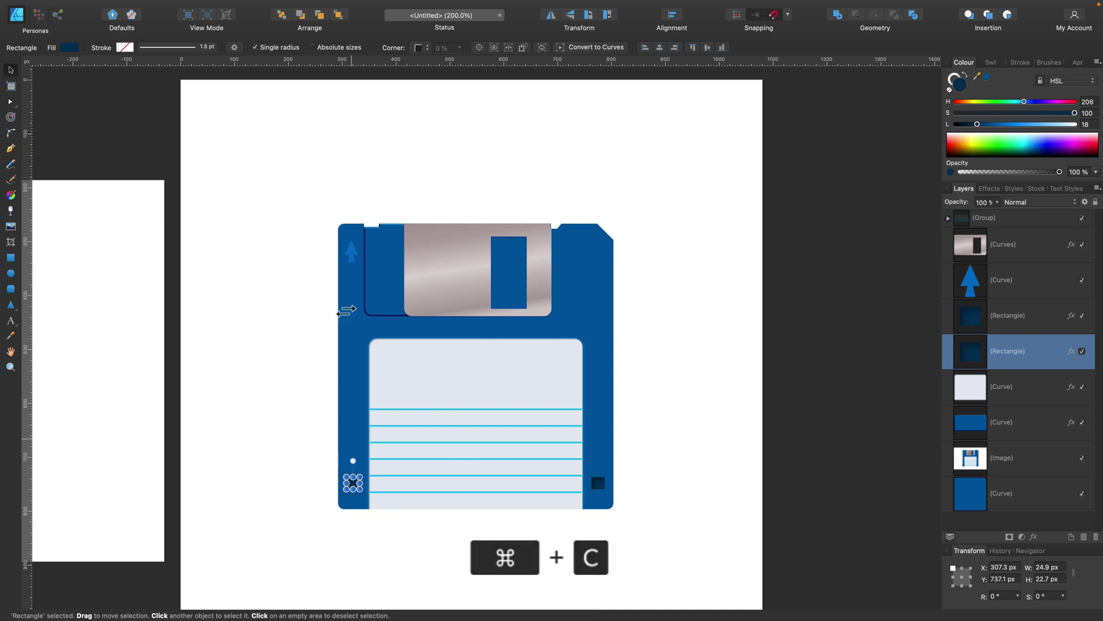
pyautogui.click(351, 262)
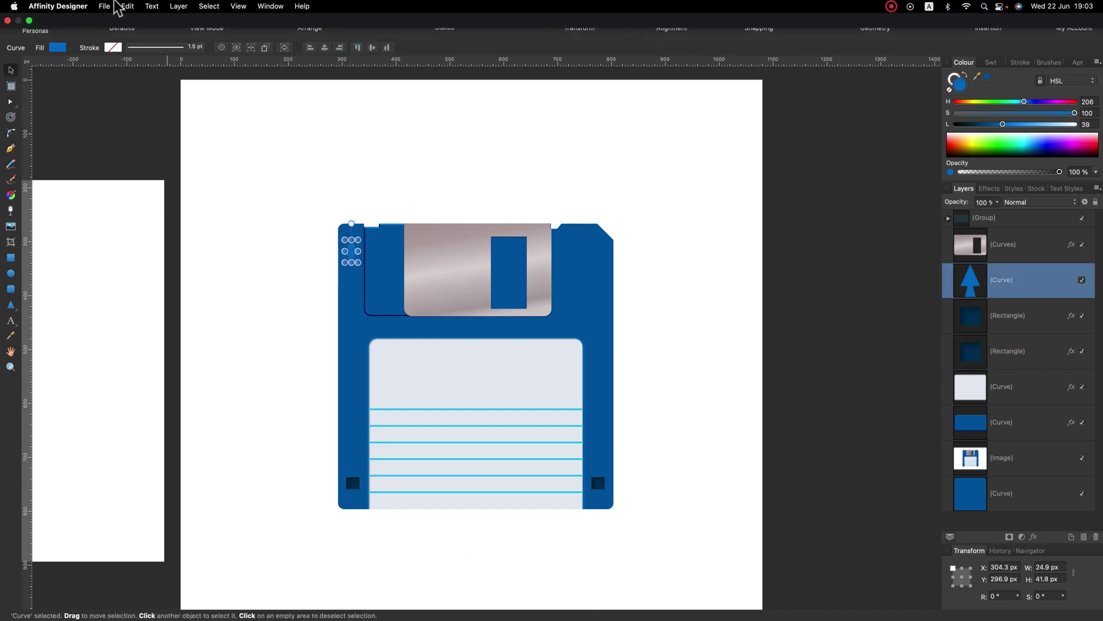
pyautogui.click(128, 7)
pyautogui.click(142, 92)
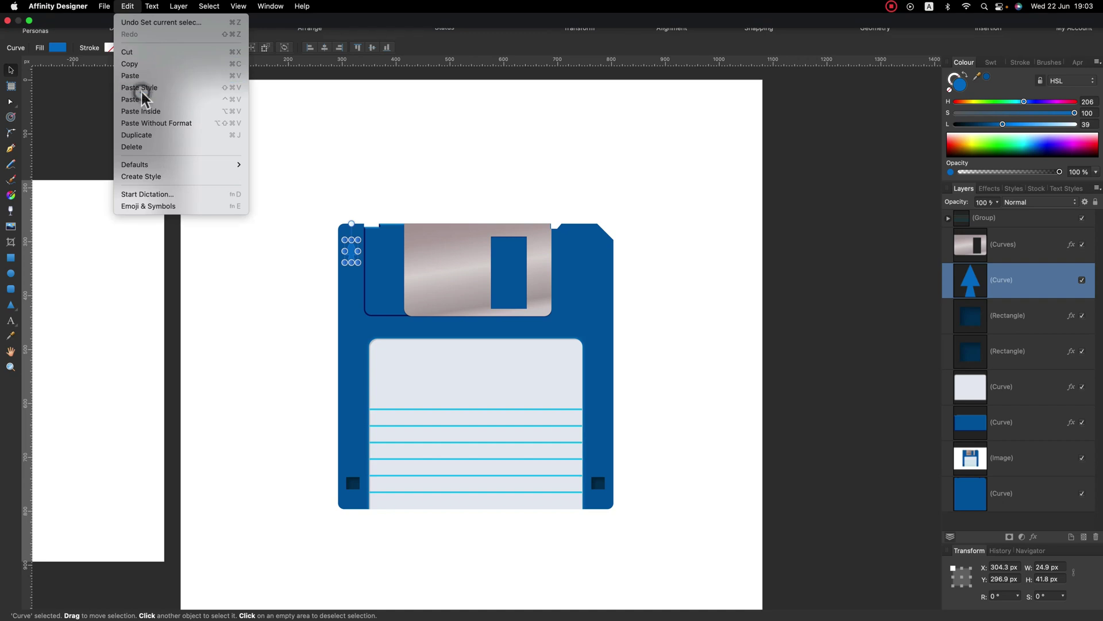
pyautogui.click(281, 167)
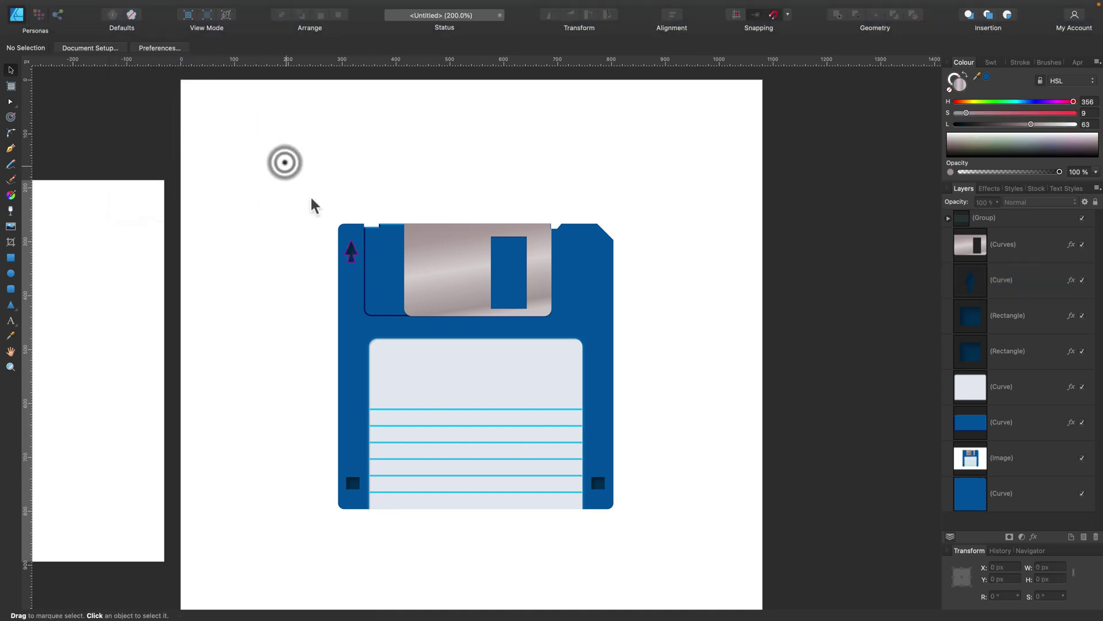
pyautogui.click(352, 253)
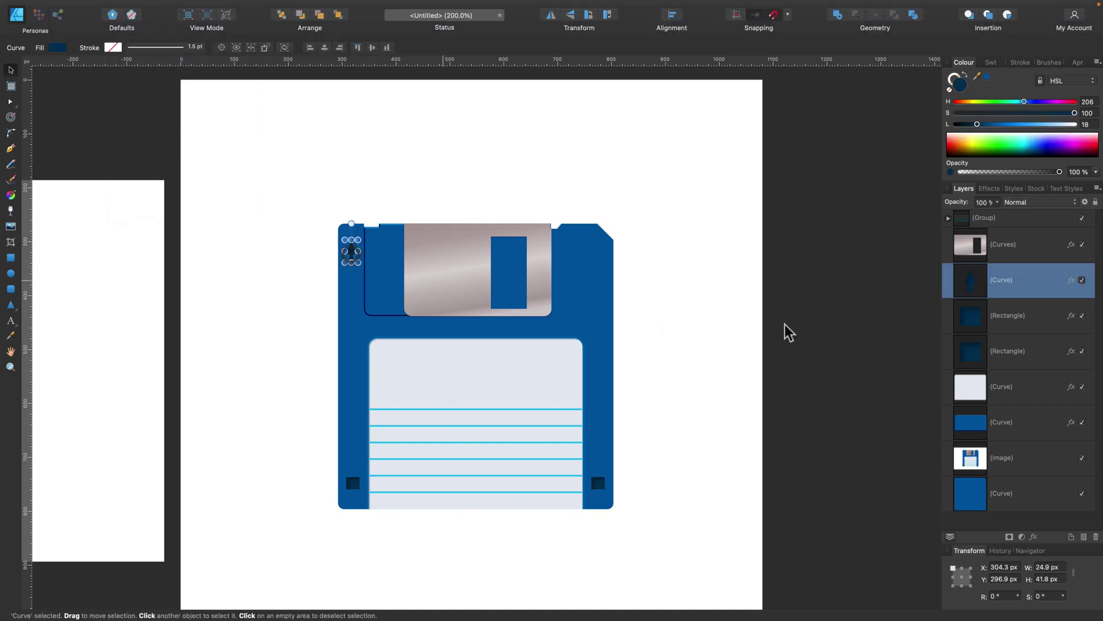
# Step: Replace the arrow's inner shadow with an Emboss-type bevel of 0.5 px radius
pyautogui.click(1034, 538)
pyautogui.click(828, 331)
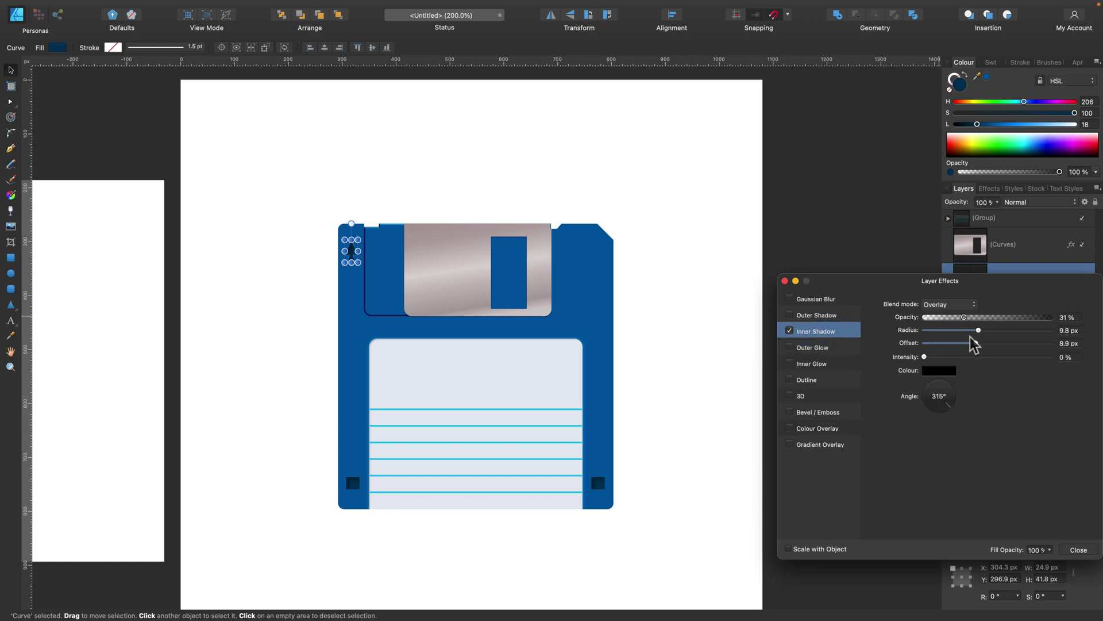
pyautogui.moveTo(979, 330); pyautogui.dragTo(934, 342)
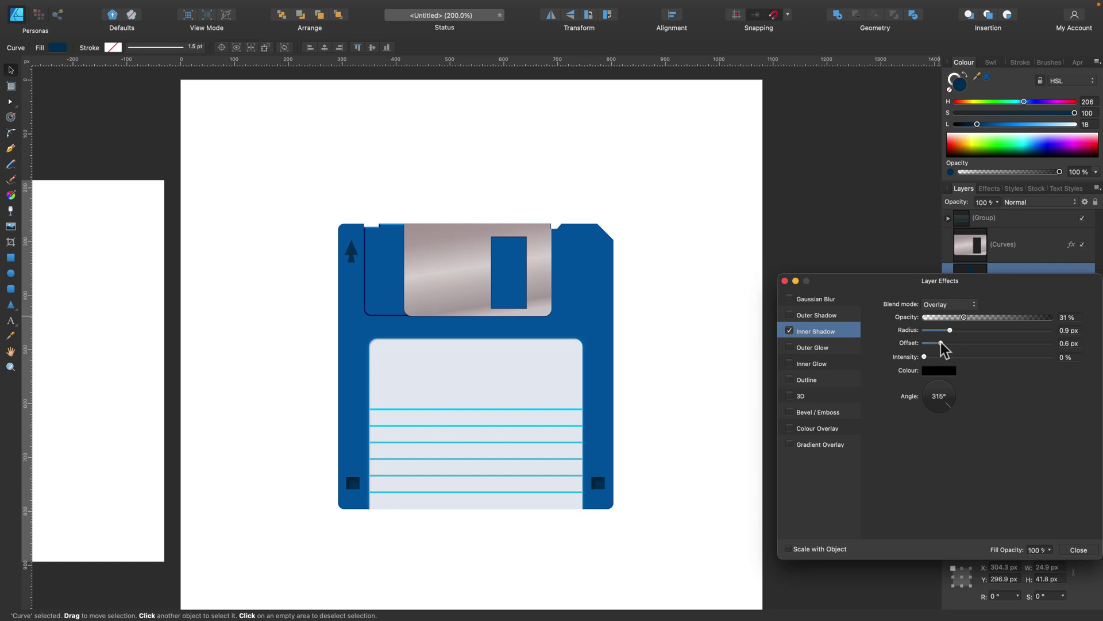
pyautogui.click(790, 331)
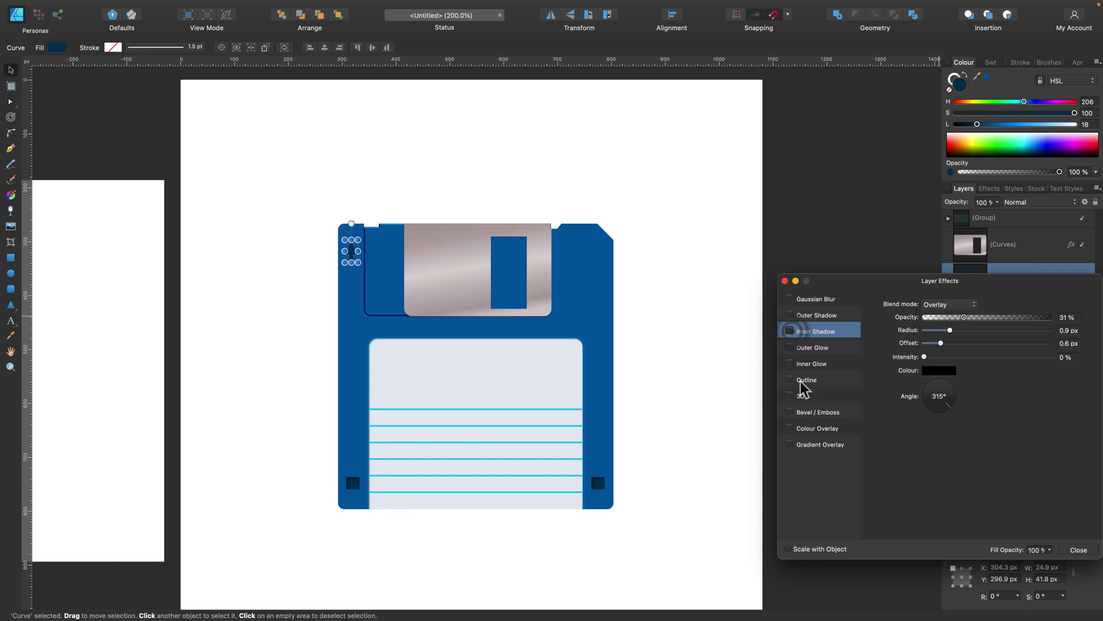
pyautogui.click(790, 412)
pyautogui.click(967, 304)
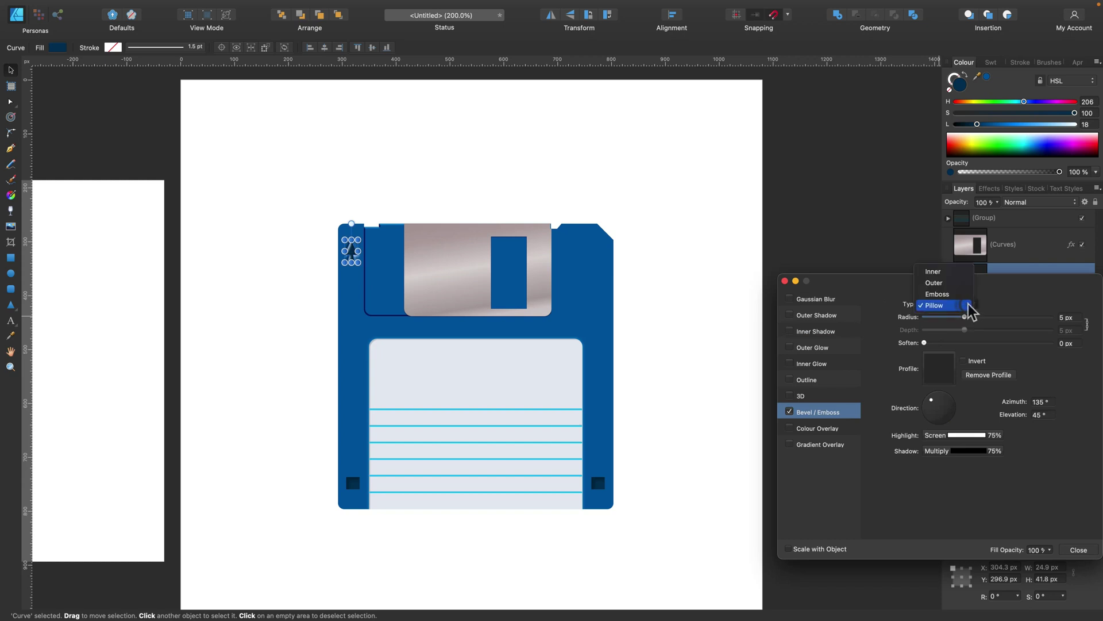
pyautogui.click(934, 305)
pyautogui.moveTo(965, 317); pyautogui.dragTo(938, 319)
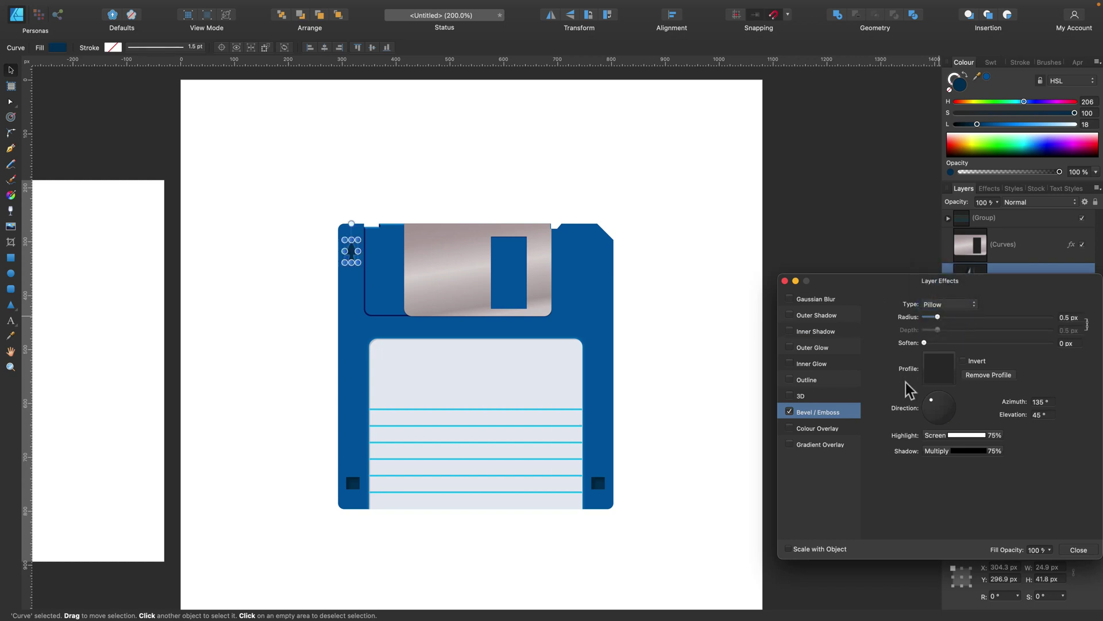
pyautogui.click(951, 305)
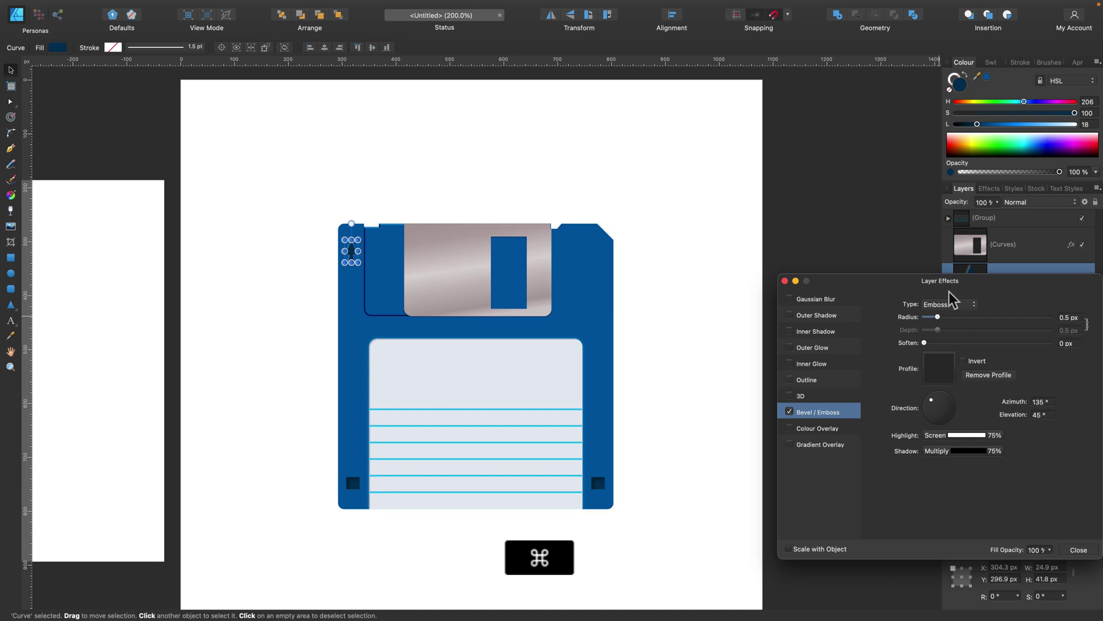
pyautogui.press('super+equal')
pyautogui.press('super+equal')
pyautogui.press('super+equal')
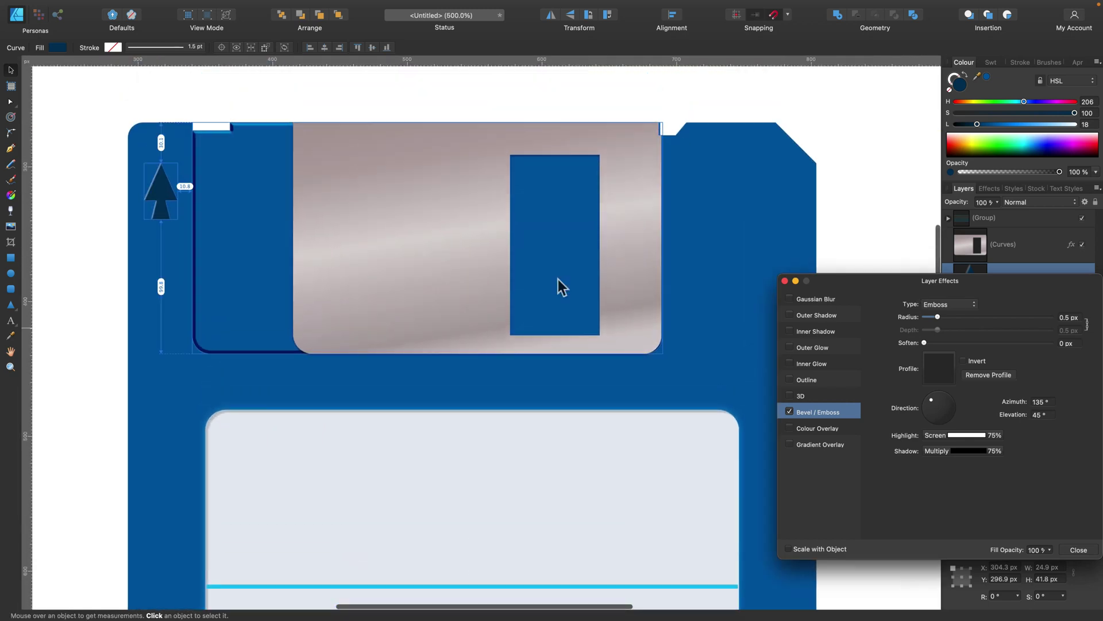
# Step: Set the arrow bevel's highlight and shadow blend modes to Overlay
pyautogui.click(938, 398)
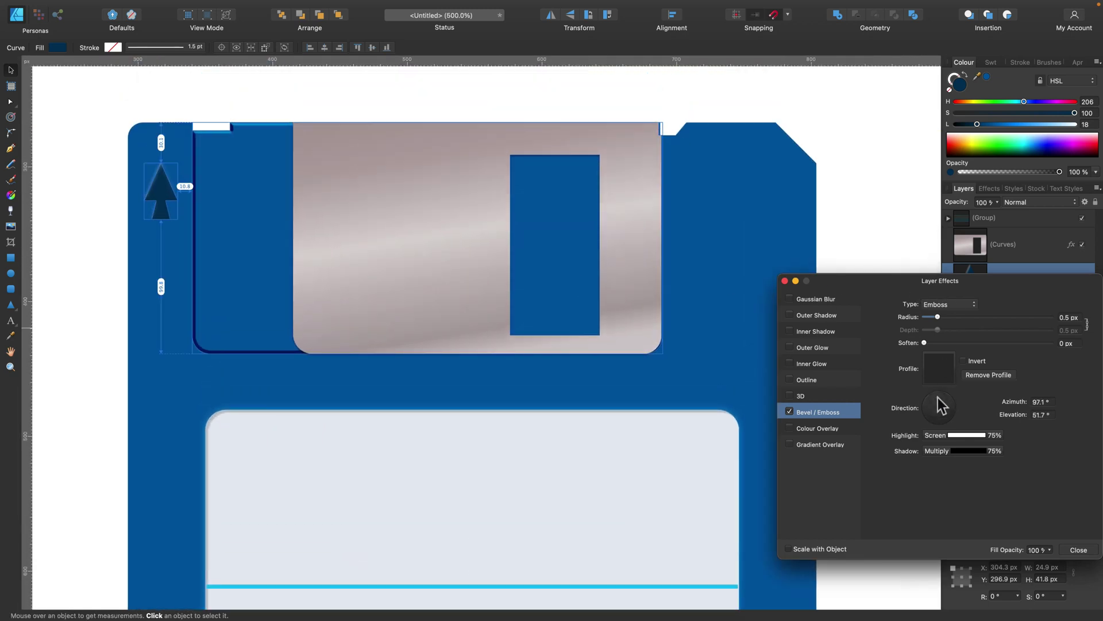
pyautogui.click(963, 435)
pyautogui.click(990, 458)
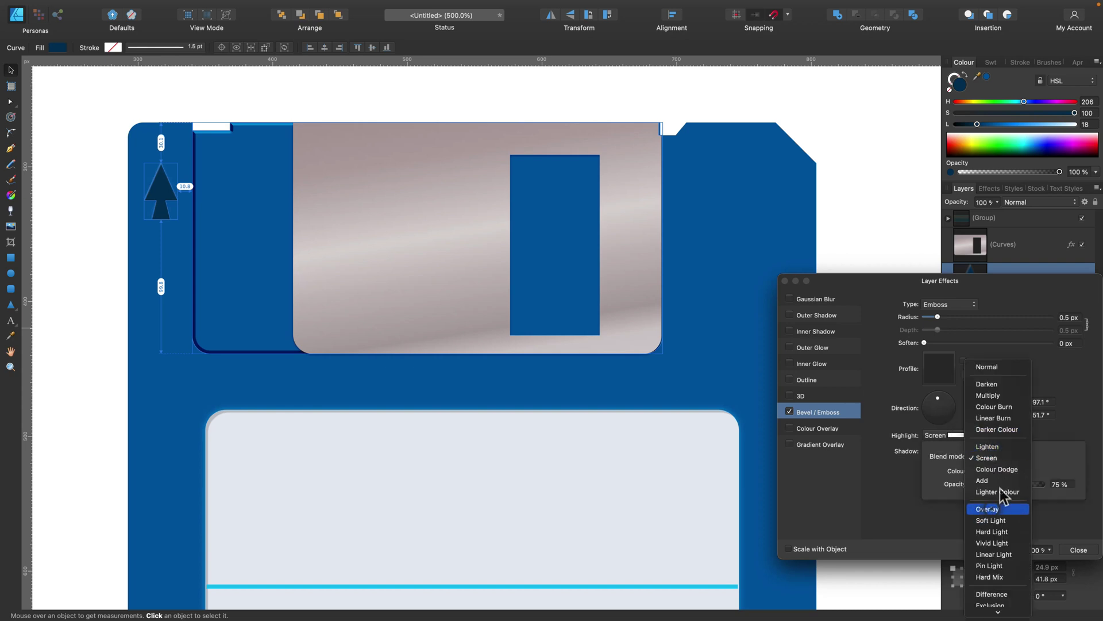
pyautogui.click(990, 509)
pyautogui.click(968, 454)
pyautogui.click(969, 454)
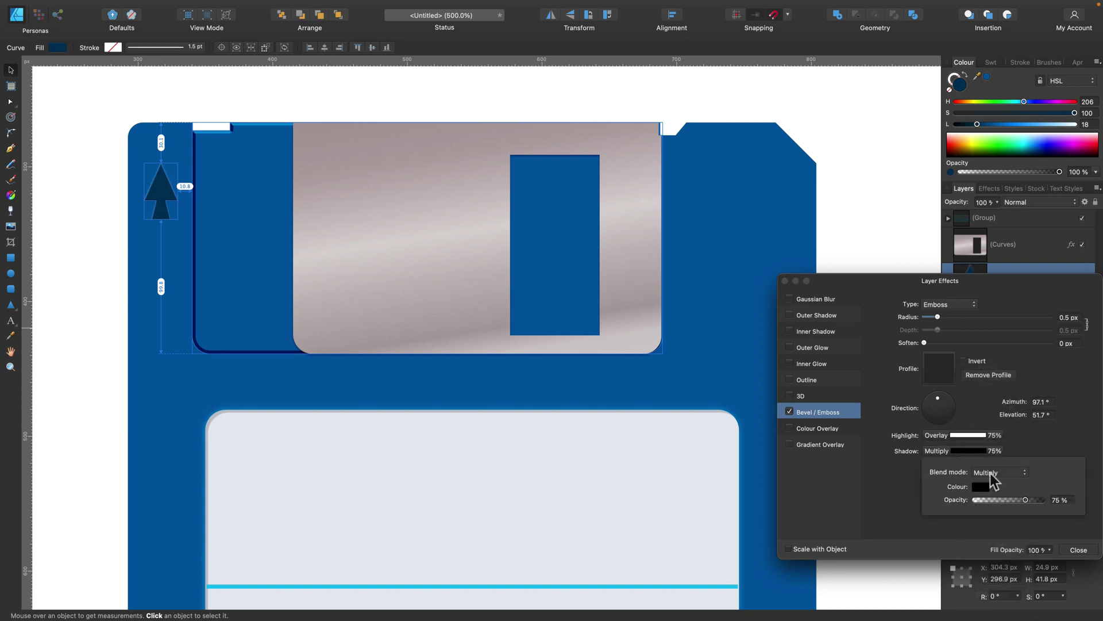
pyautogui.click(991, 473)
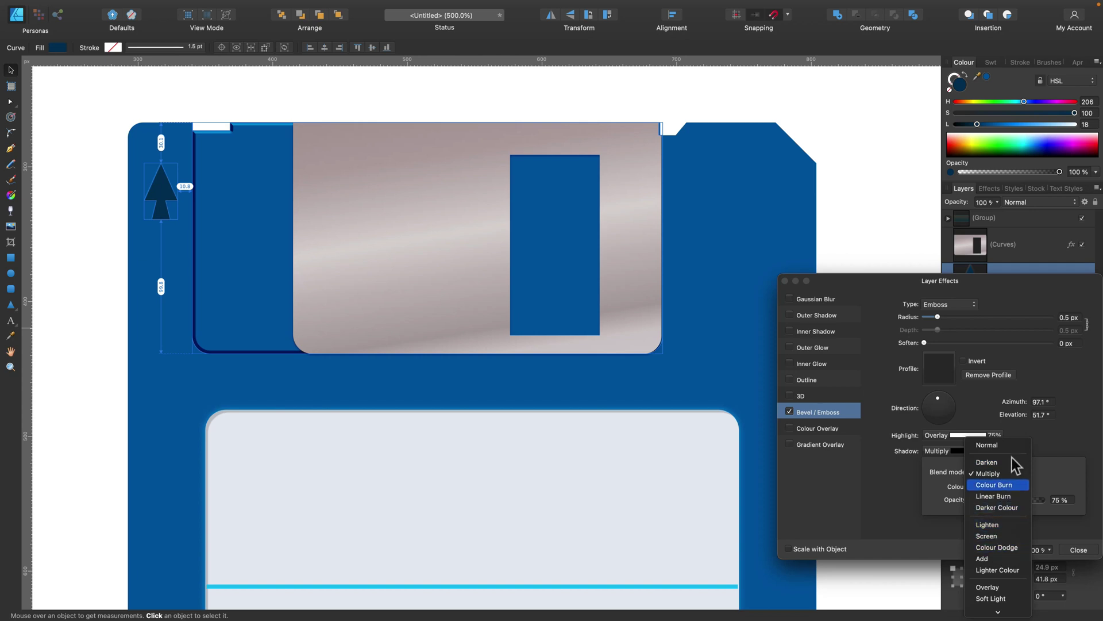
pyautogui.click(1002, 586)
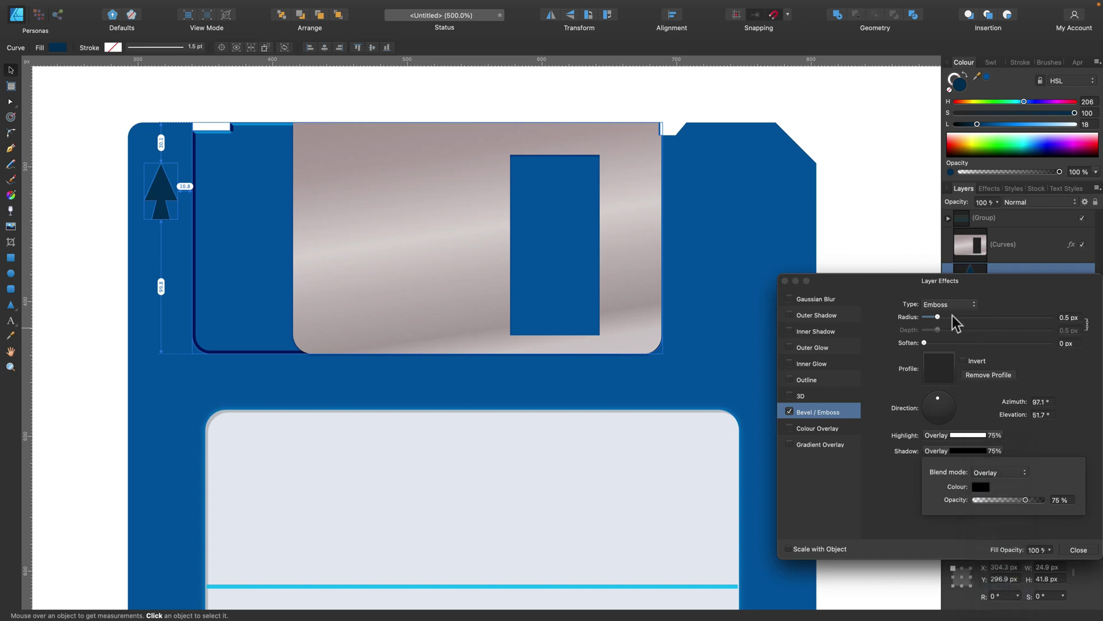
# Step: Make the arrow bevel Inner at 1.6 px, lit from below, and lighten its fill to Lightness 33
pyautogui.moveTo(941, 317)
pyautogui.mouseDown()
pyautogui.moveTo(985, 316)
pyautogui.moveTo(943, 318)
pyautogui.mouseUp()
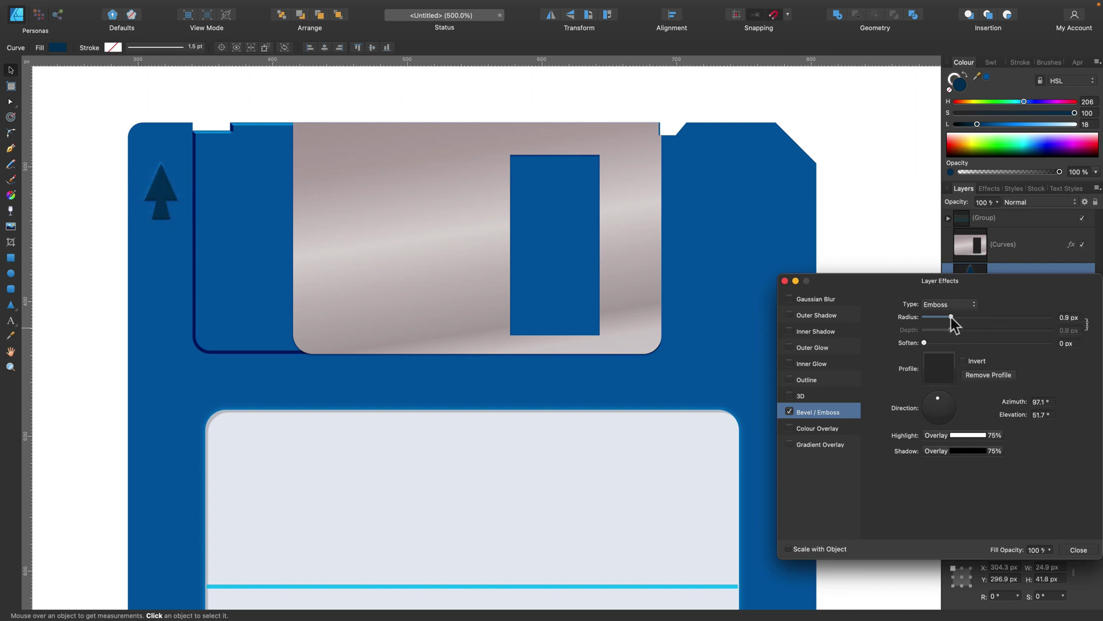
pyautogui.click(949, 305)
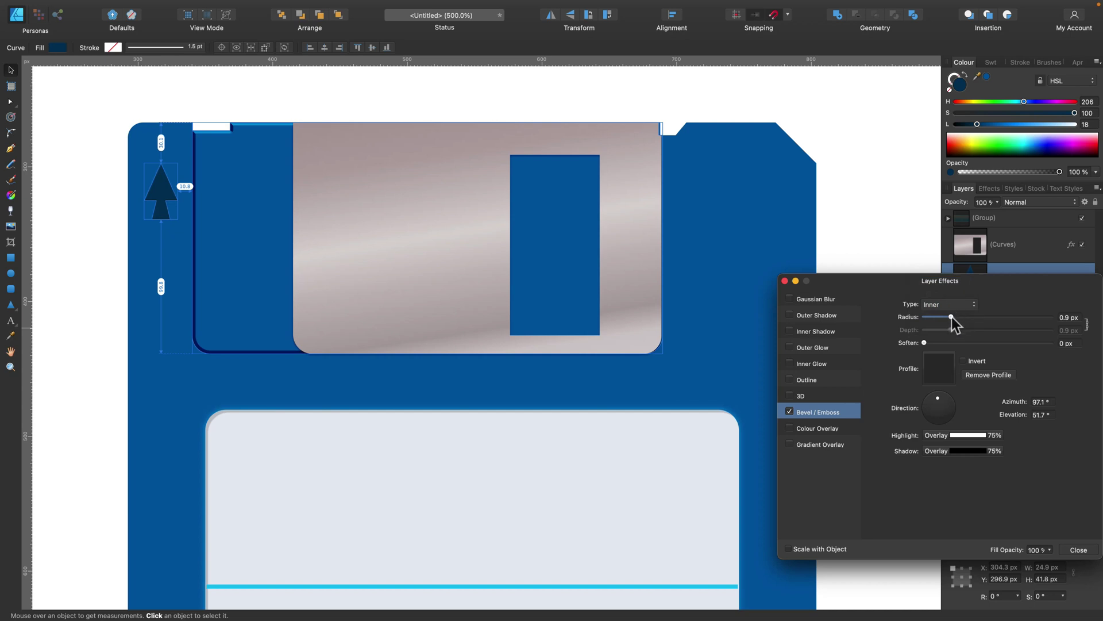
pyautogui.moveTo(952, 316)
pyautogui.mouseDown()
pyautogui.moveTo(975, 315)
pyautogui.moveTo(961, 316)
pyautogui.mouseUp()
pyautogui.click(937, 418)
pyautogui.moveTo(944, 316); pyautogui.dragTo(955, 316)
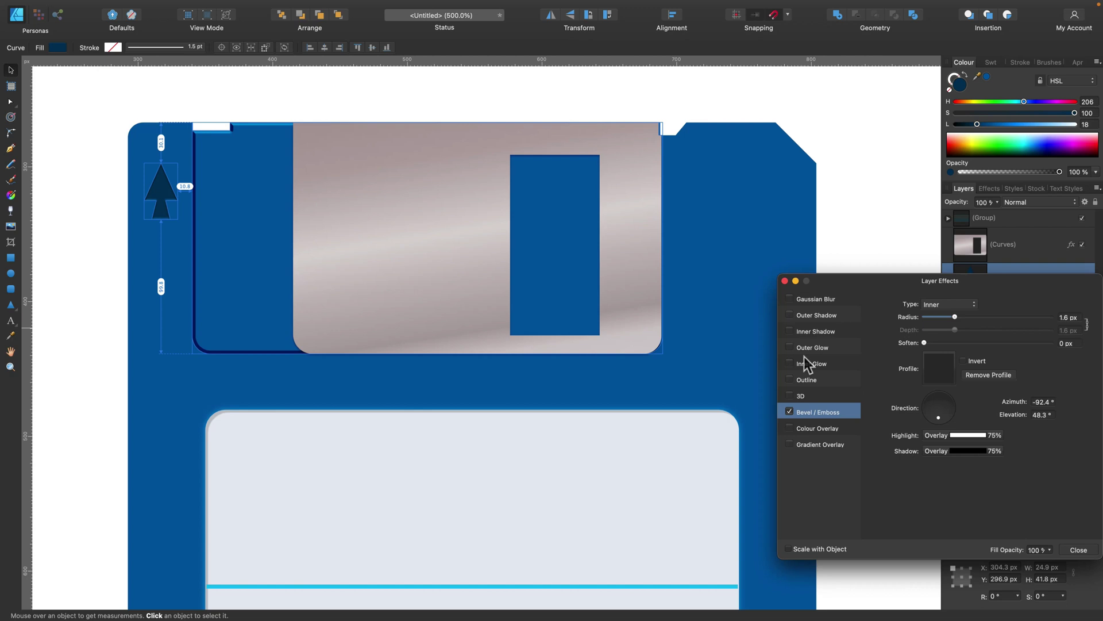
pyautogui.click(1079, 550)
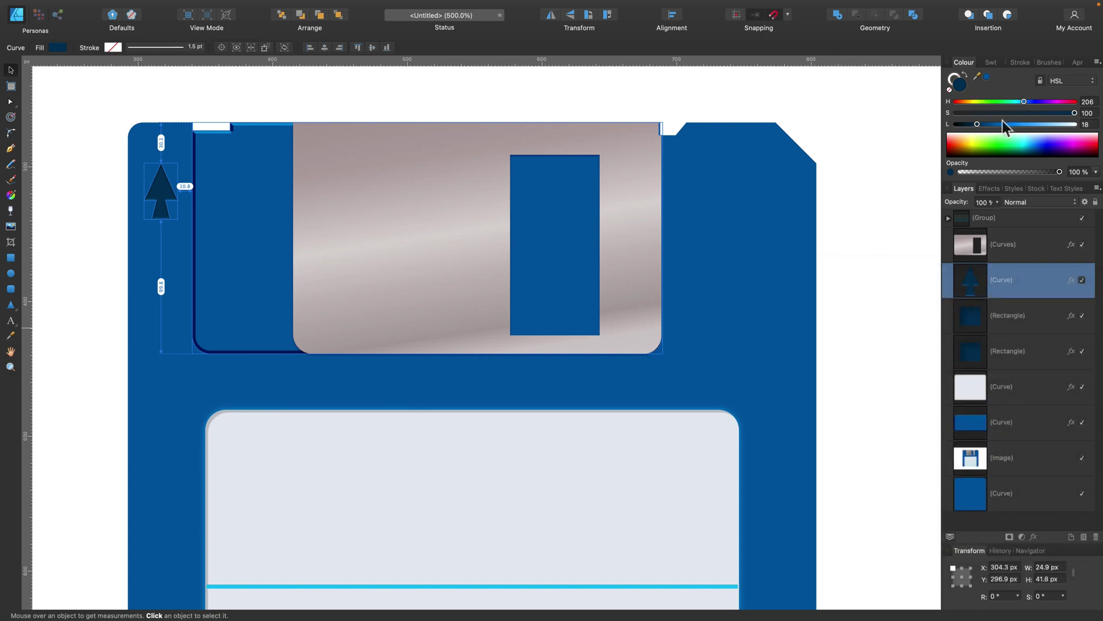
pyautogui.click(986, 78)
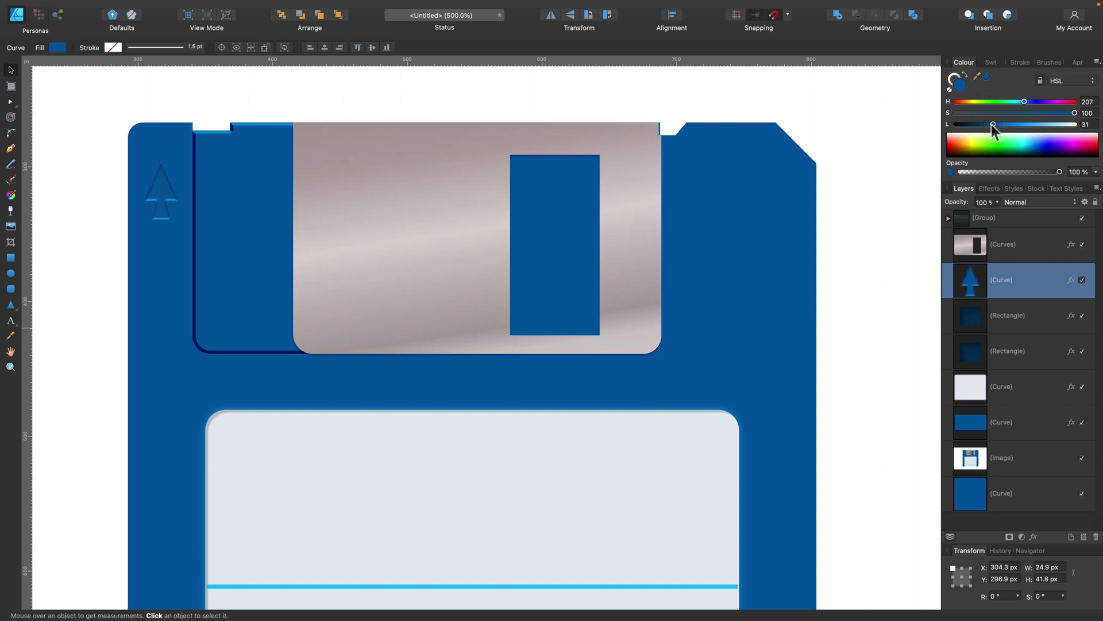
pyautogui.click(872, 138)
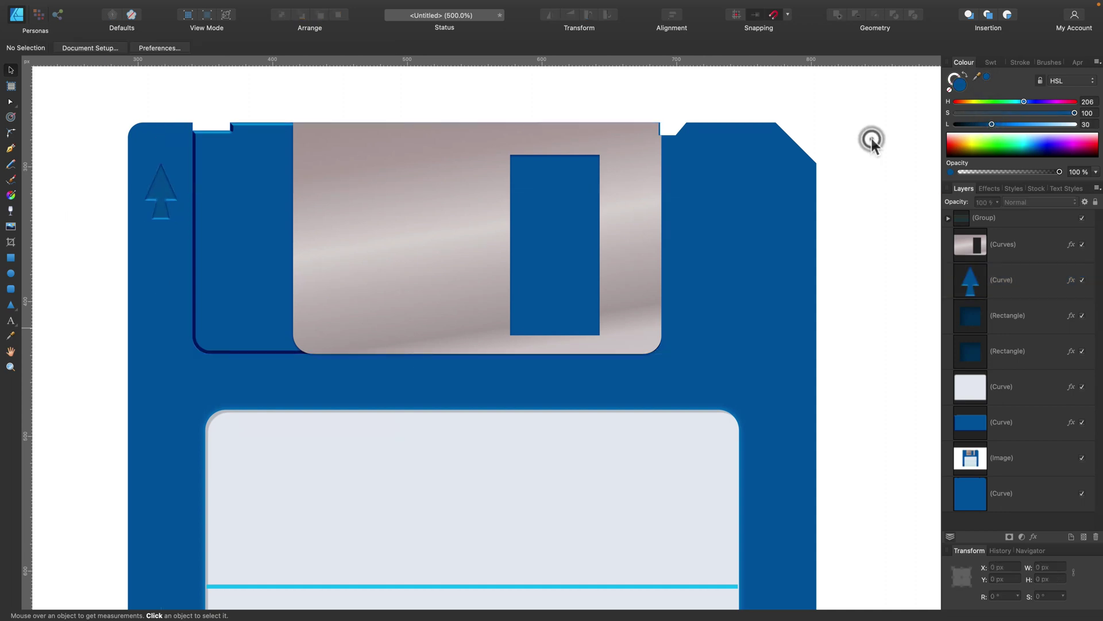
# Step: Set the recess bevel light to -89.2° azimuth and 76° elevation, then turn Bevel/Emboss off
pyautogui.scroll(-5, 350, 273)
pyautogui.scroll(5, 351, 273)
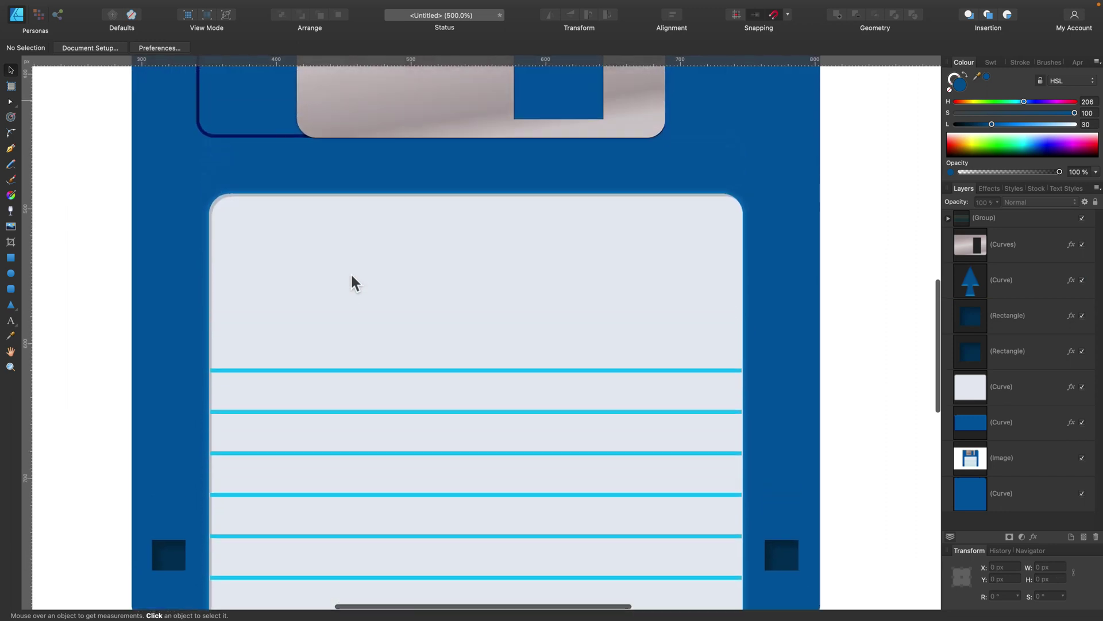
pyautogui.click(277, 302)
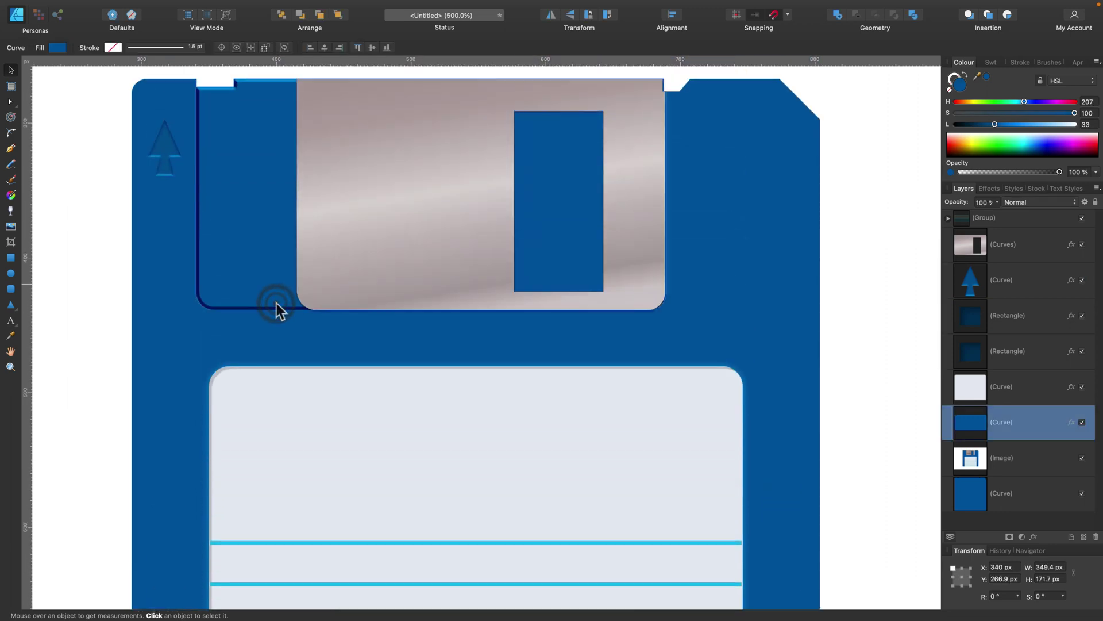
pyautogui.click(1070, 421)
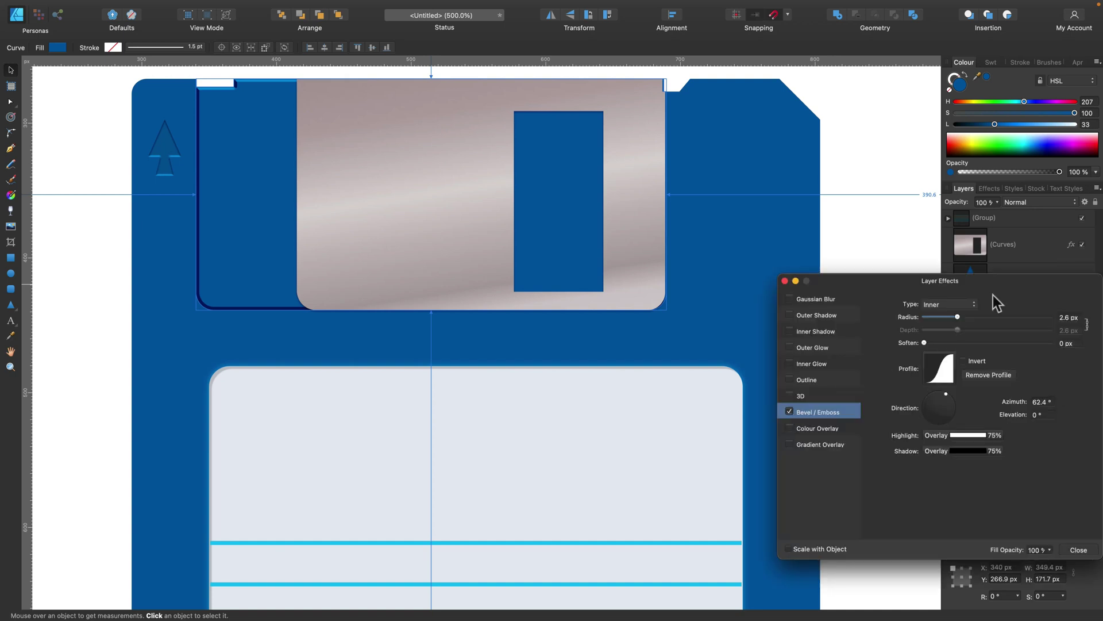
pyautogui.click(957, 304)
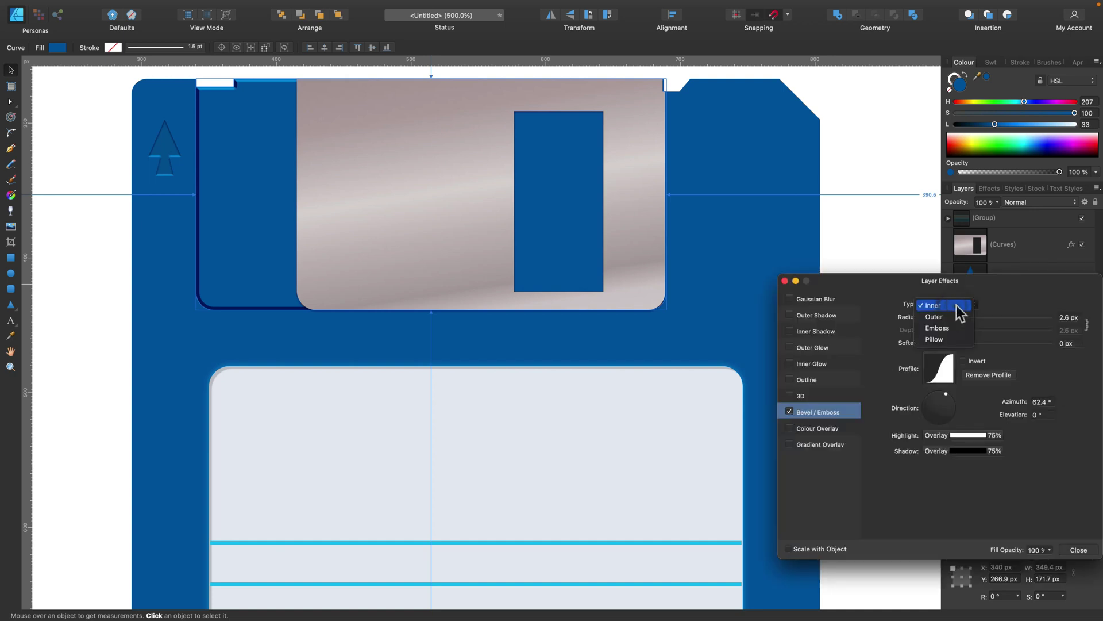
pyautogui.click(930, 409)
pyautogui.click(941, 421)
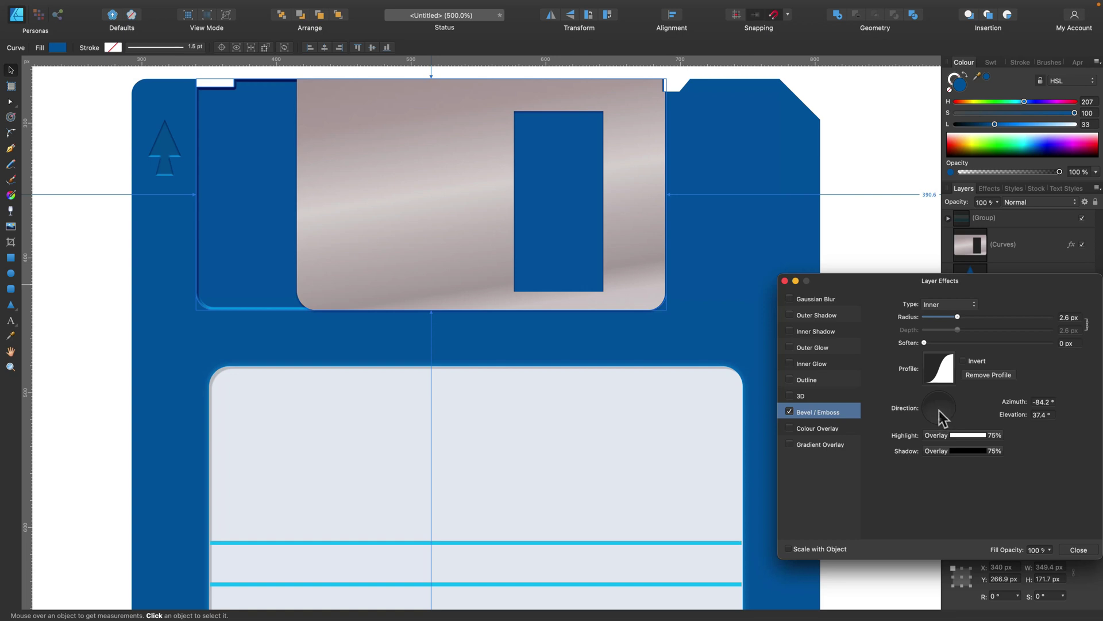
pyautogui.click(939, 411)
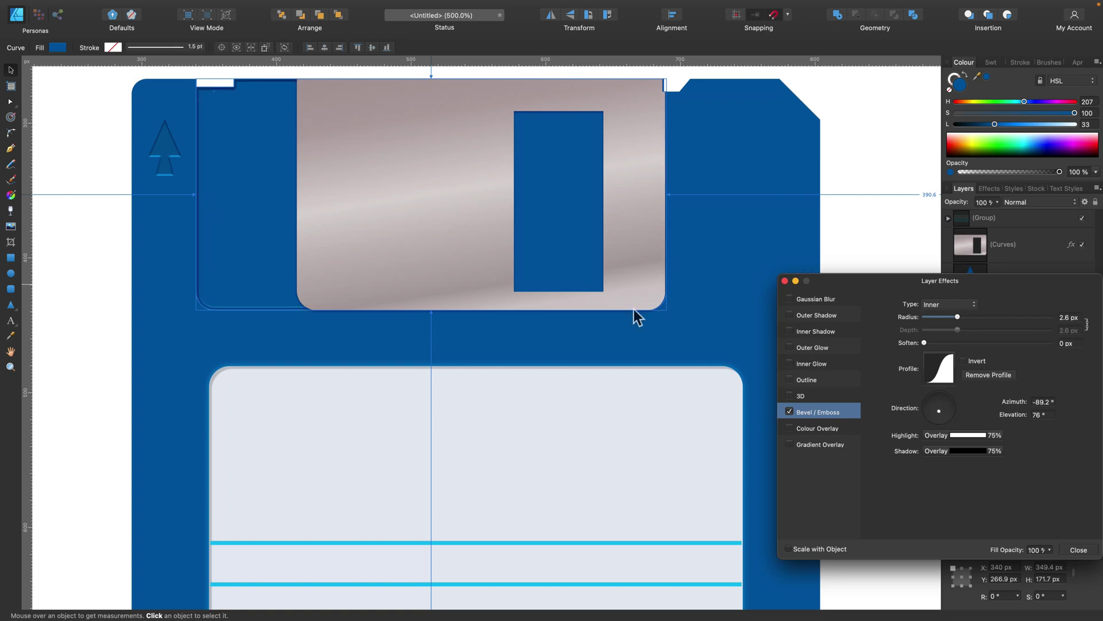
pyautogui.click(789, 411)
pyautogui.click(1077, 550)
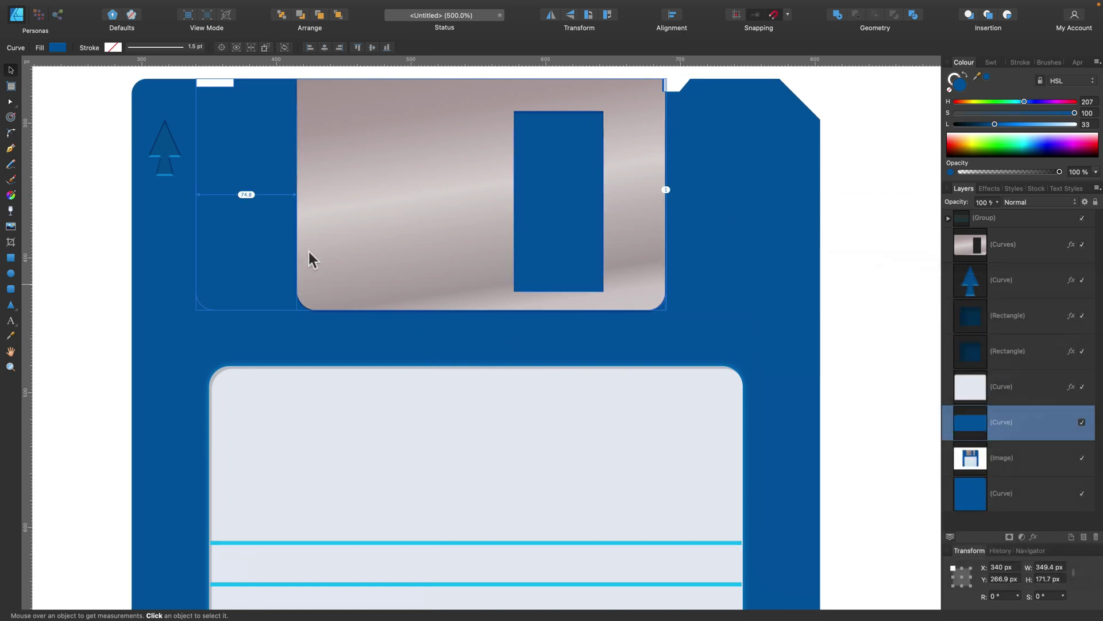
# Step: Move the blue recess shape up so it sits above the disk
pyautogui.scroll(3, 305, 246)
pyautogui.click(264, 120)
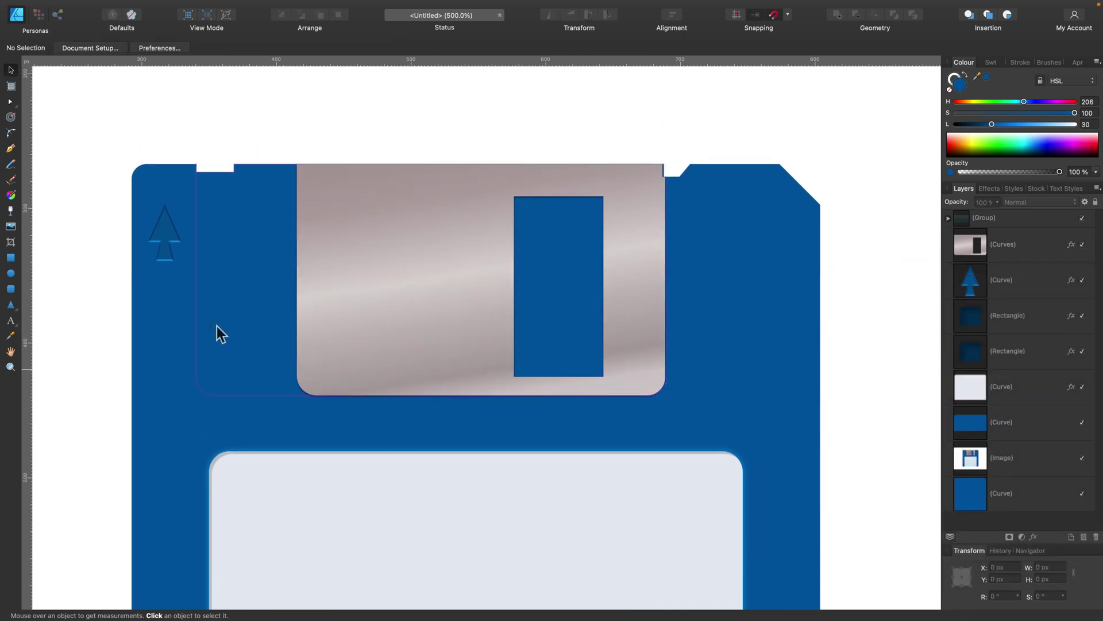
pyautogui.click(217, 326)
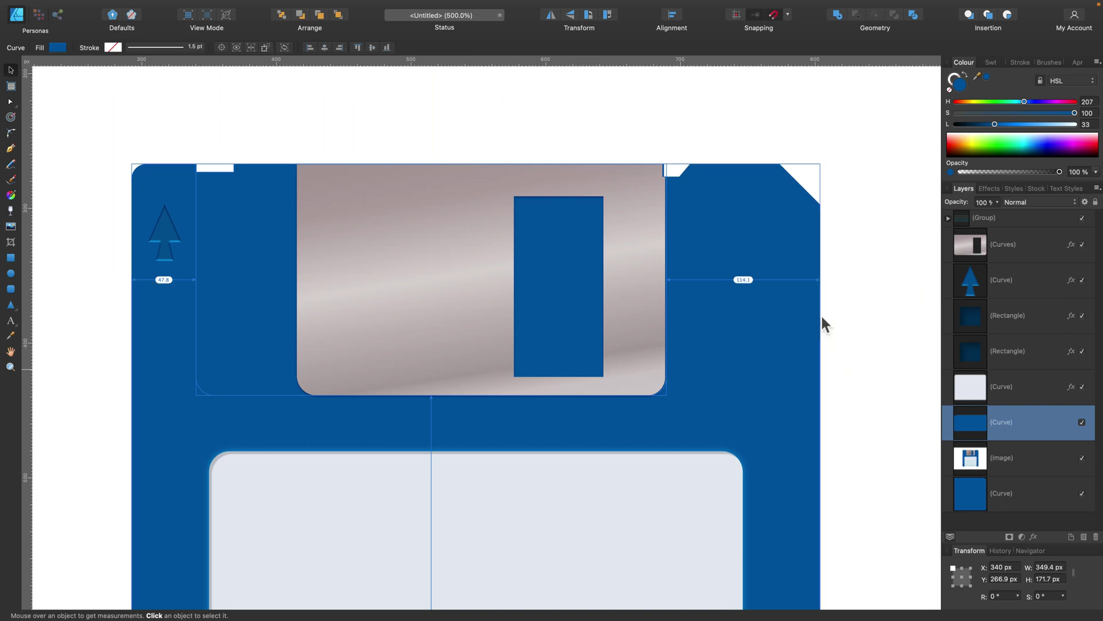
pyautogui.scroll(4, 320, 276)
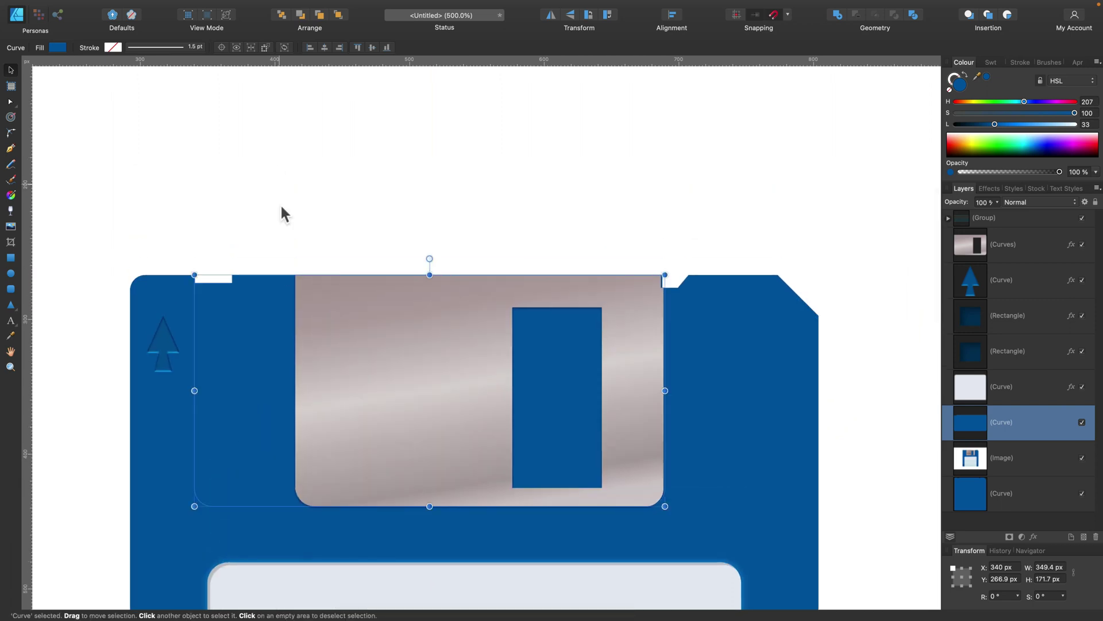
pyautogui.moveTo(263, 429); pyautogui.dragTo(254, 188)
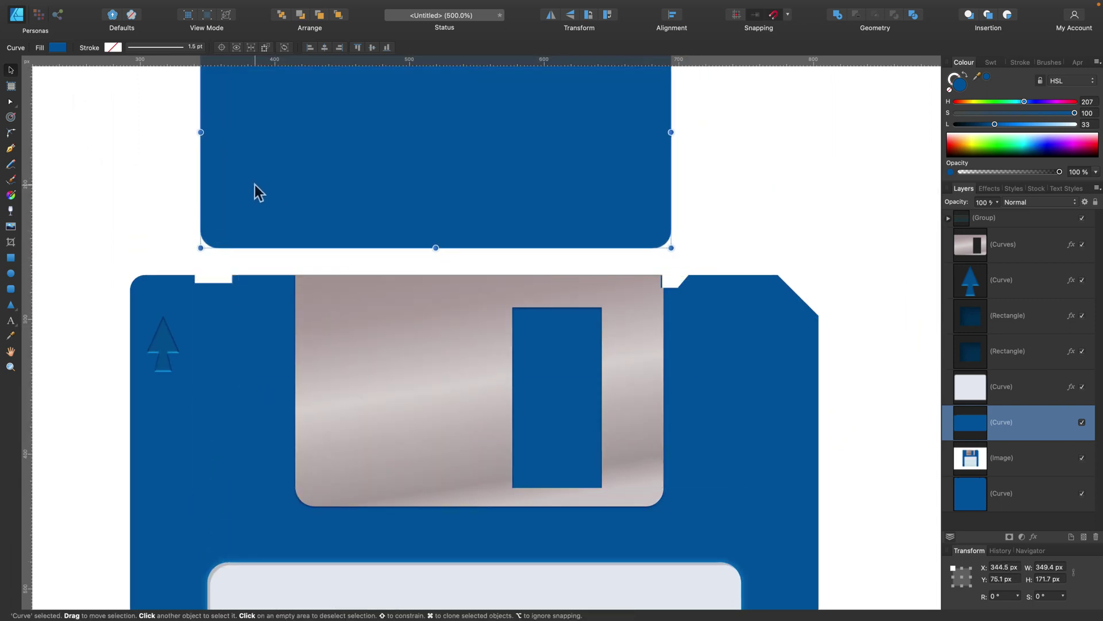
# Step: Duplicate the recess shape and shrink the copy slightly to 345.3 × 169.7 px
pyautogui.scroll(3, 275, 218)
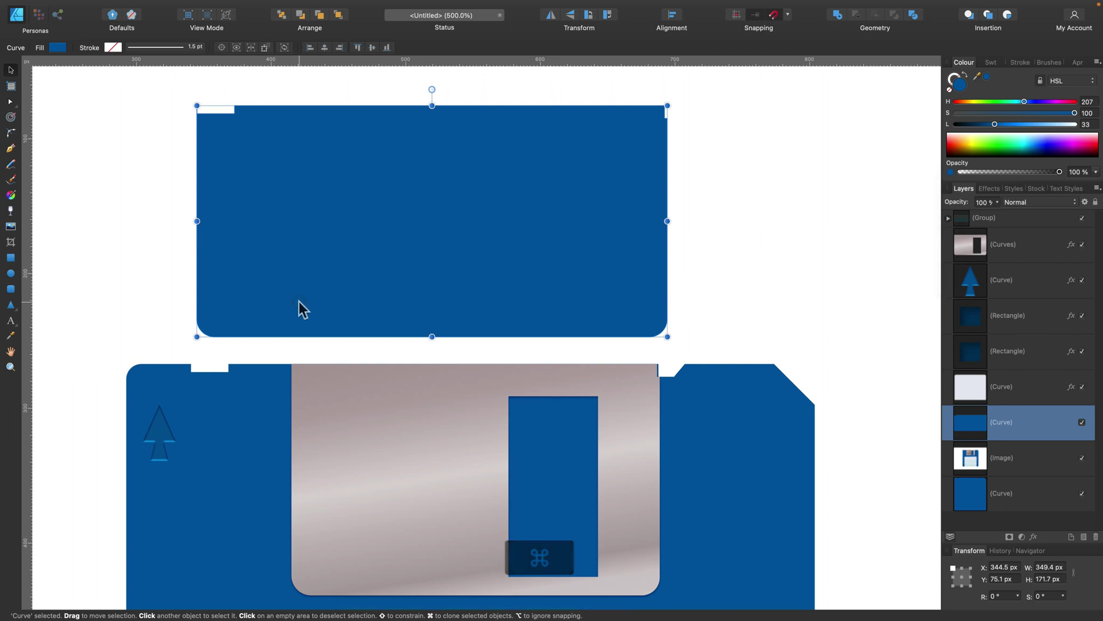
pyautogui.moveTo(299, 301); pyautogui.dragTo(298, 293)
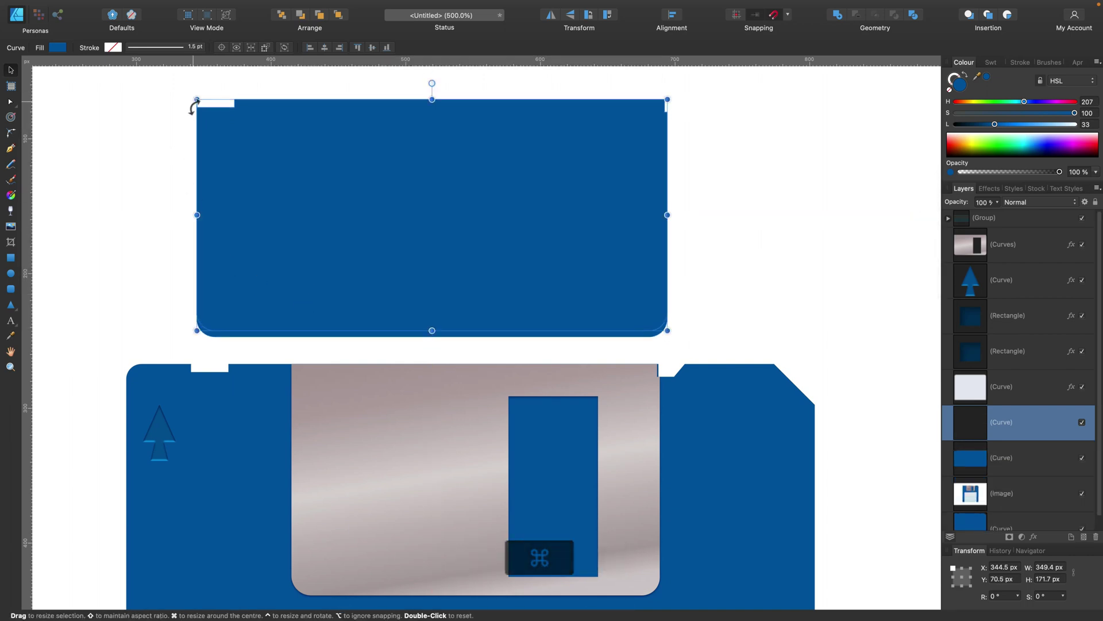
pyautogui.moveTo(194, 331); pyautogui.dragTo(198, 330)
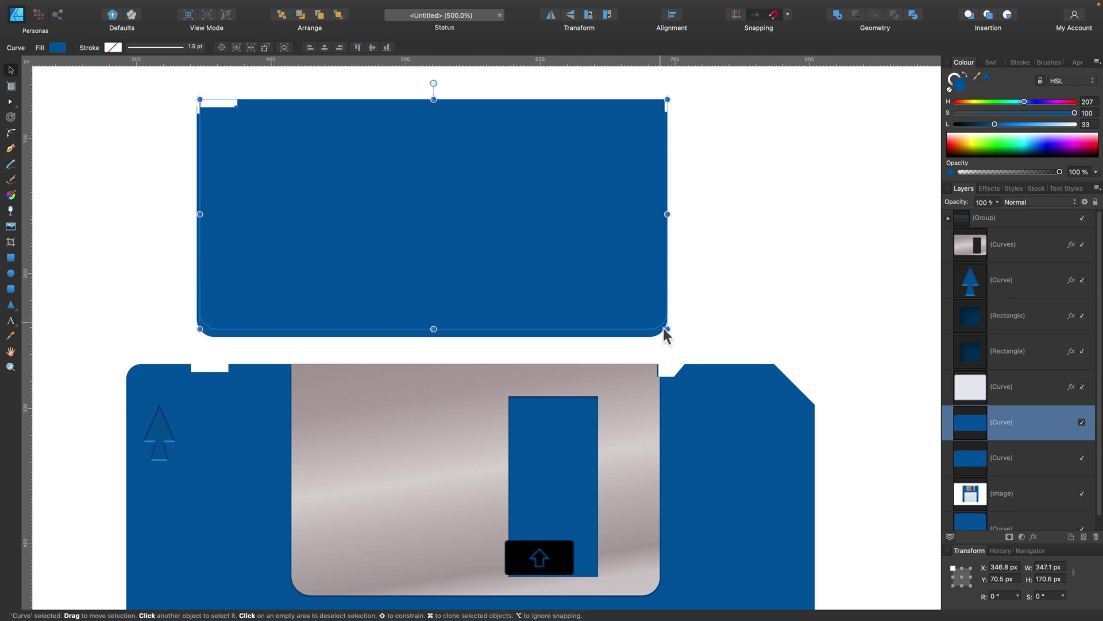
pyautogui.moveTo(665, 327); pyautogui.dragTo(629, 317)
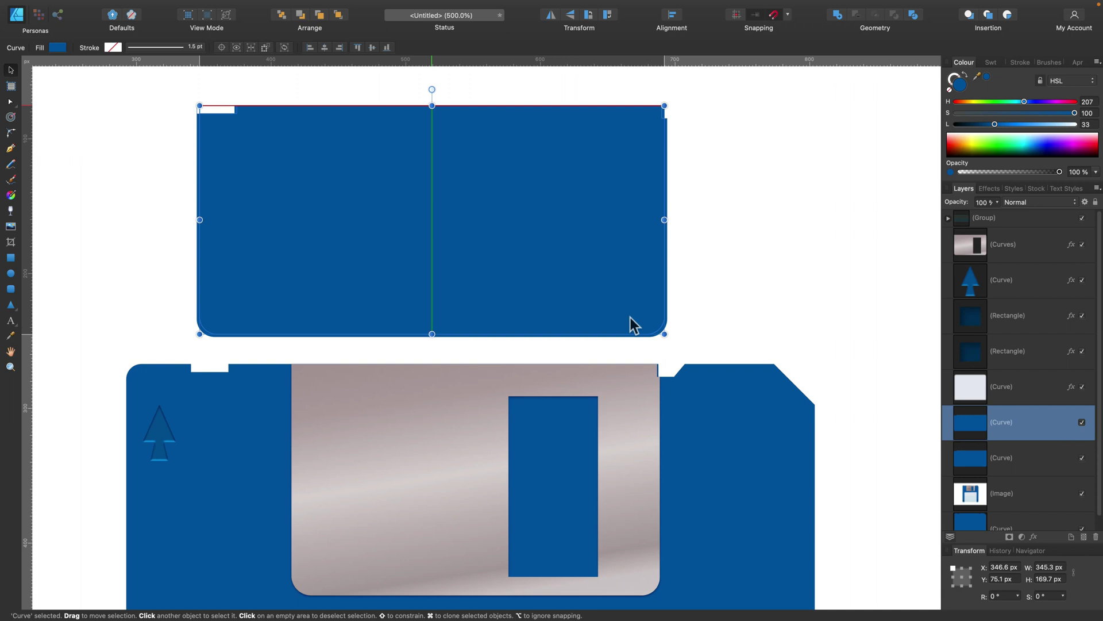
# Step: Subtract the two stacked blue shapes to form a thin rounded rim outline
pyautogui.click(757, 147)
pyautogui.moveTo(704, 82); pyautogui.dragTo(150, 350)
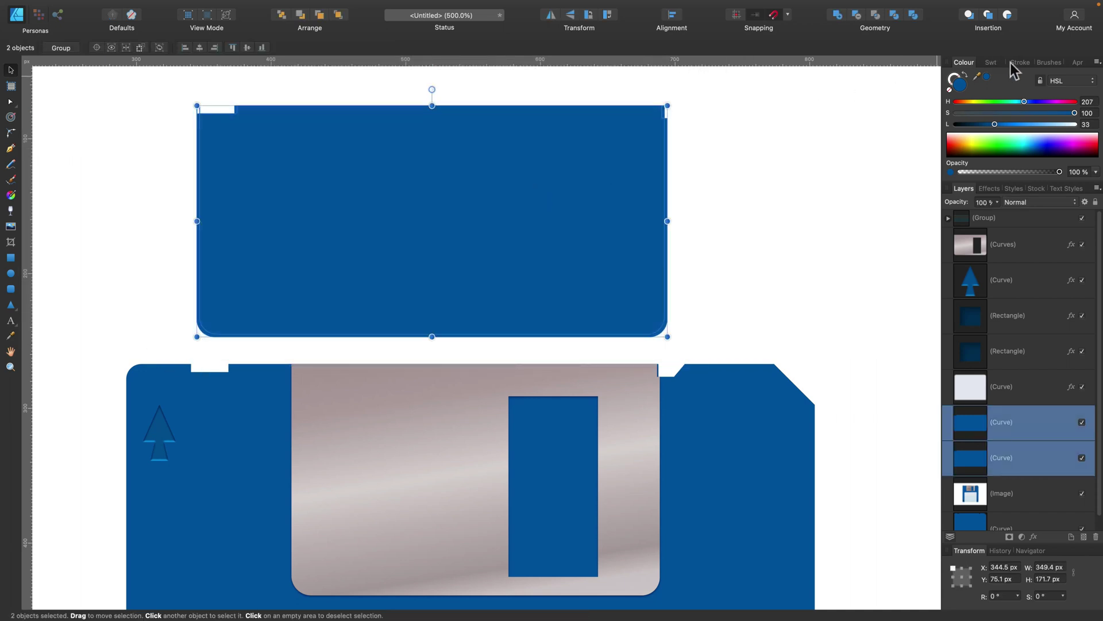
pyautogui.click(857, 15)
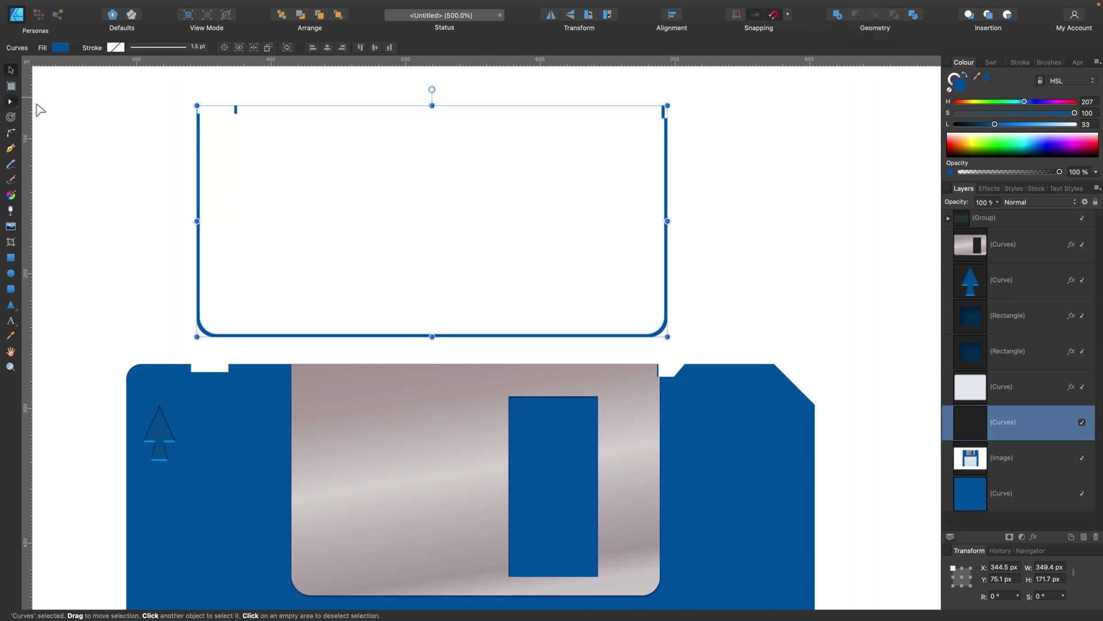
# Step: Edit the outline's top nodes with the Node Tool to remove its top edge, leaving a U shape
pyautogui.click(10, 101)
pyautogui.moveTo(178, 89); pyautogui.dragTo(267, 115)
pyautogui.press('BackSpace')
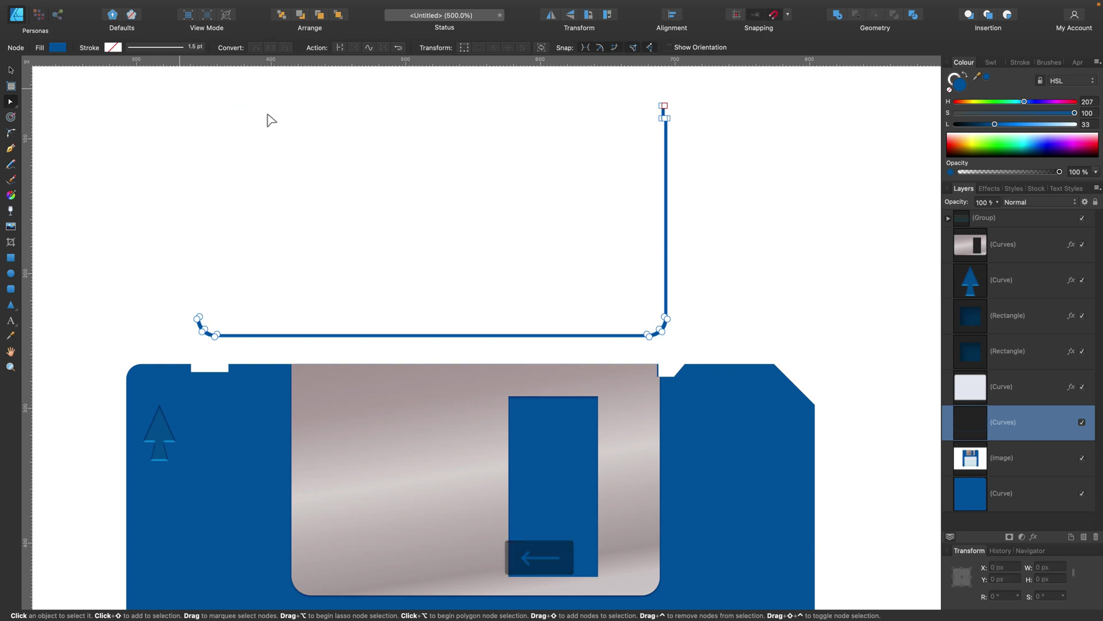
pyautogui.press('super+z')
pyautogui.click(266, 86)
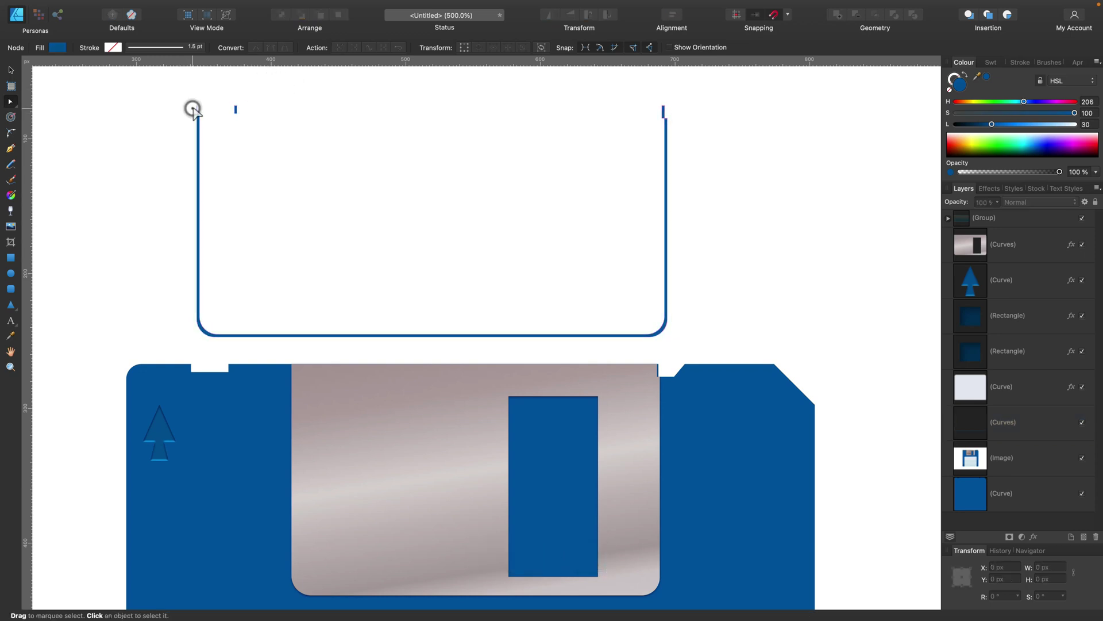
pyautogui.click(192, 103)
pyautogui.moveTo(184, 93); pyautogui.dragTo(266, 114)
pyautogui.press('Left')
pyautogui.click(253, 107)
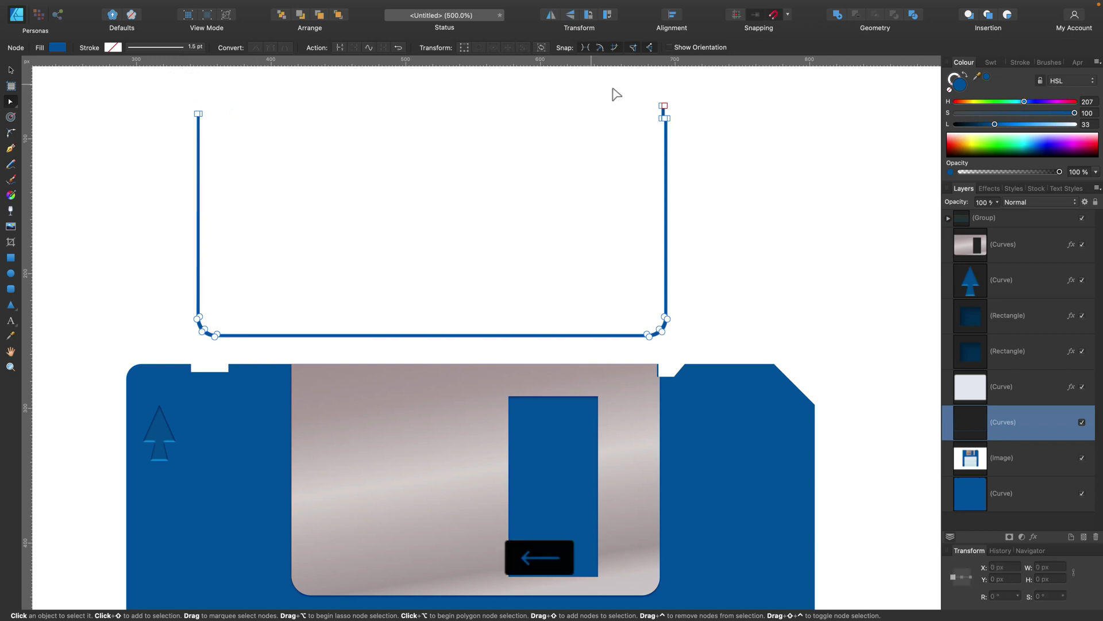
pyautogui.moveTo(615, 88); pyautogui.dragTo(694, 111)
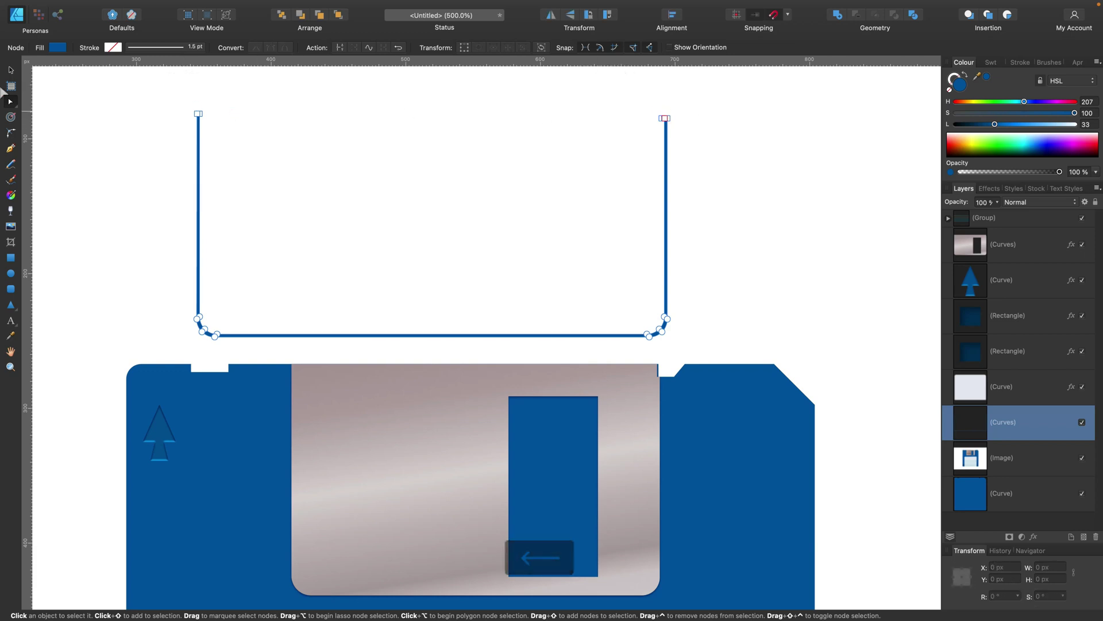
pyautogui.click(9, 71)
# Step: Lighten the inner blue recess shape to HSL Lightness 37
pyautogui.click(740, 218)
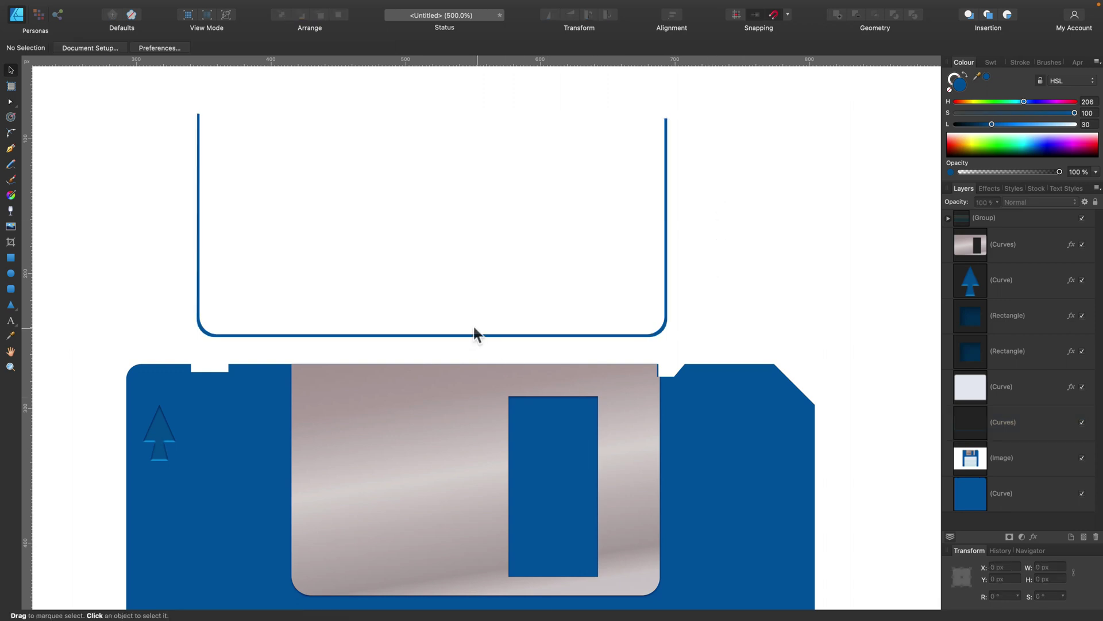
pyautogui.scroll(-3, 476, 325)
pyautogui.scroll(-1, 476, 326)
pyautogui.moveTo(427, 246); pyautogui.dragTo(421, 502)
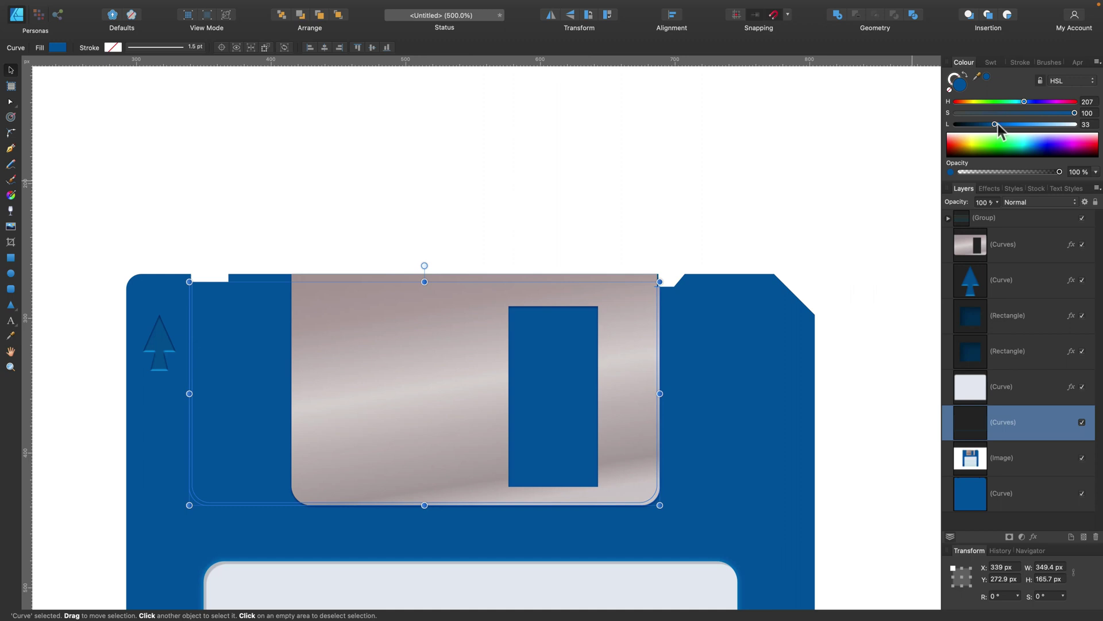
pyautogui.moveTo(997, 123); pyautogui.dragTo(1001, 123)
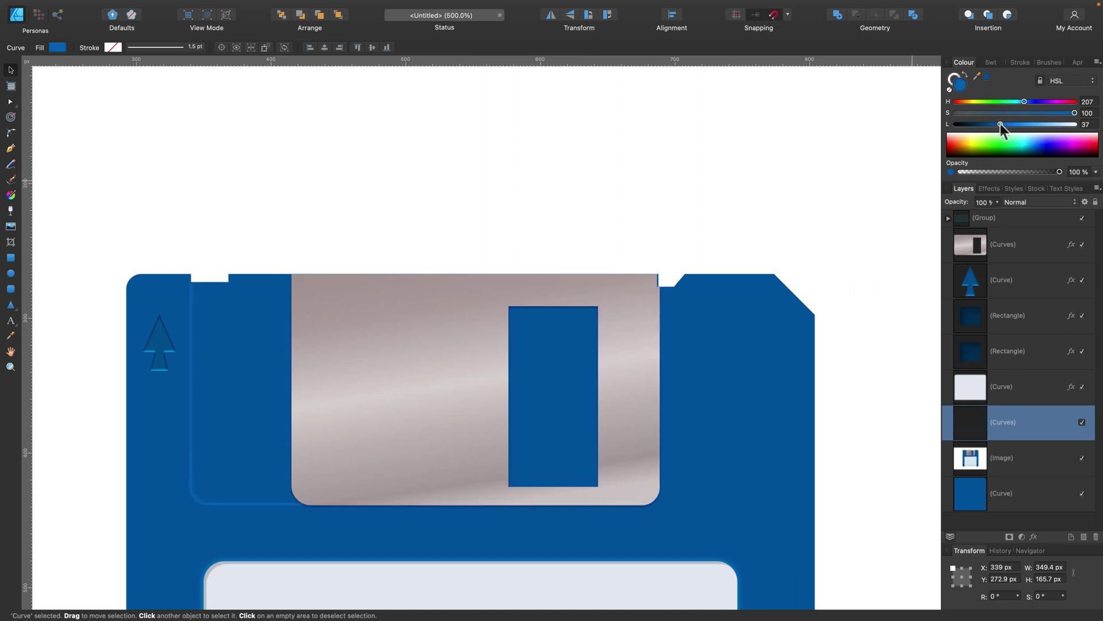
pyautogui.click(585, 148)
# Step: Zoom in on the disk's top-left and nudge the thin rim outline slightly right
pyautogui.moveTo(274, 306); pyautogui.dragTo(466, 325)
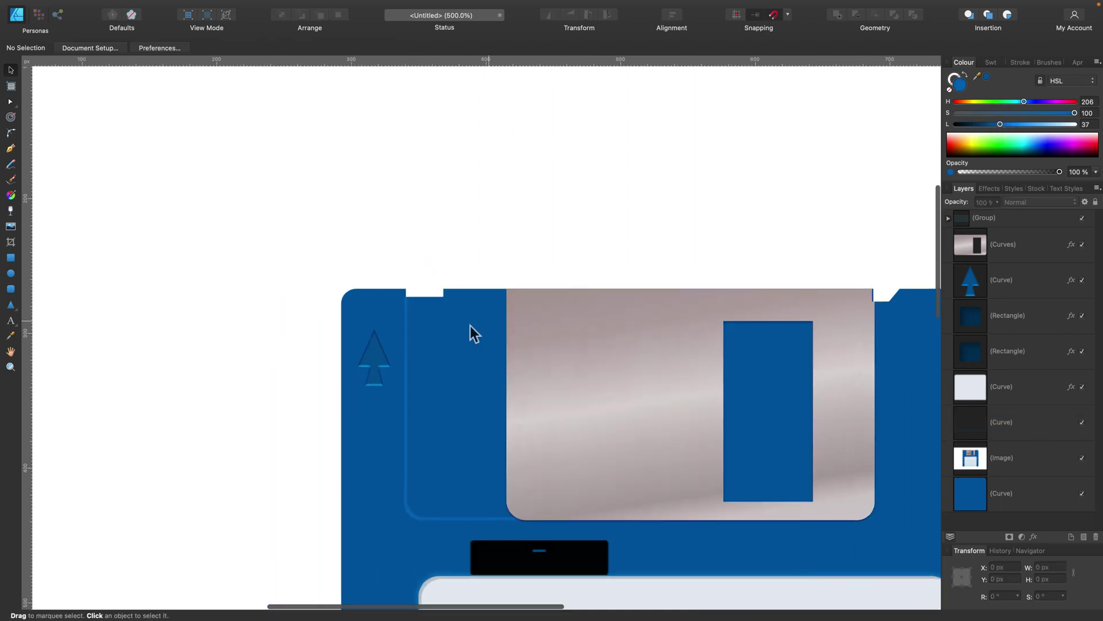
pyautogui.press('super+equal')
pyautogui.press('super+equal')
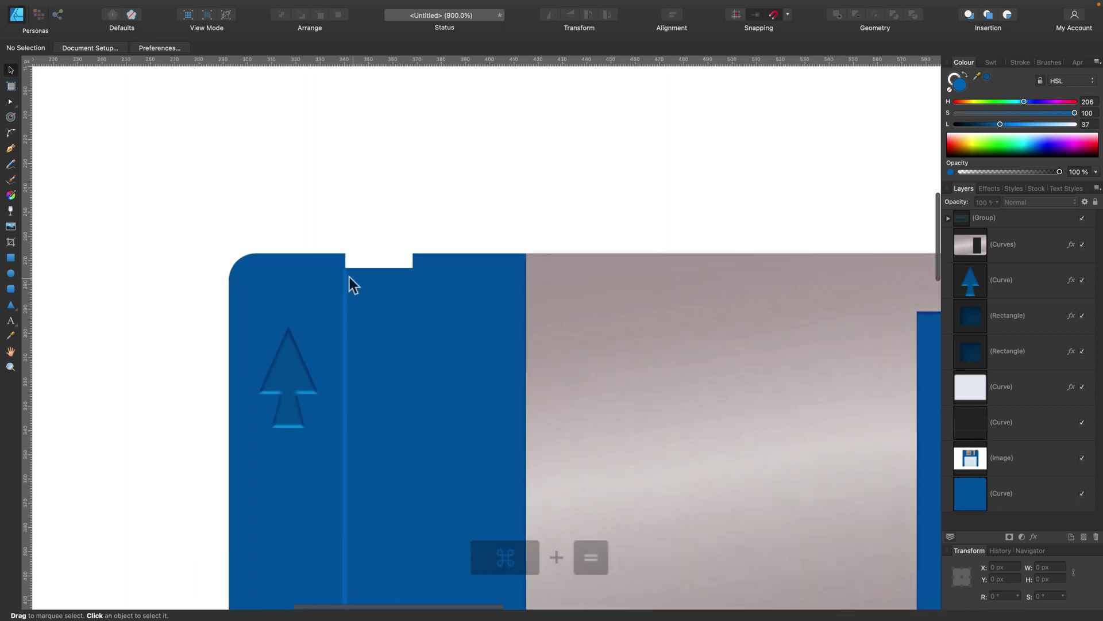
pyautogui.click(347, 277)
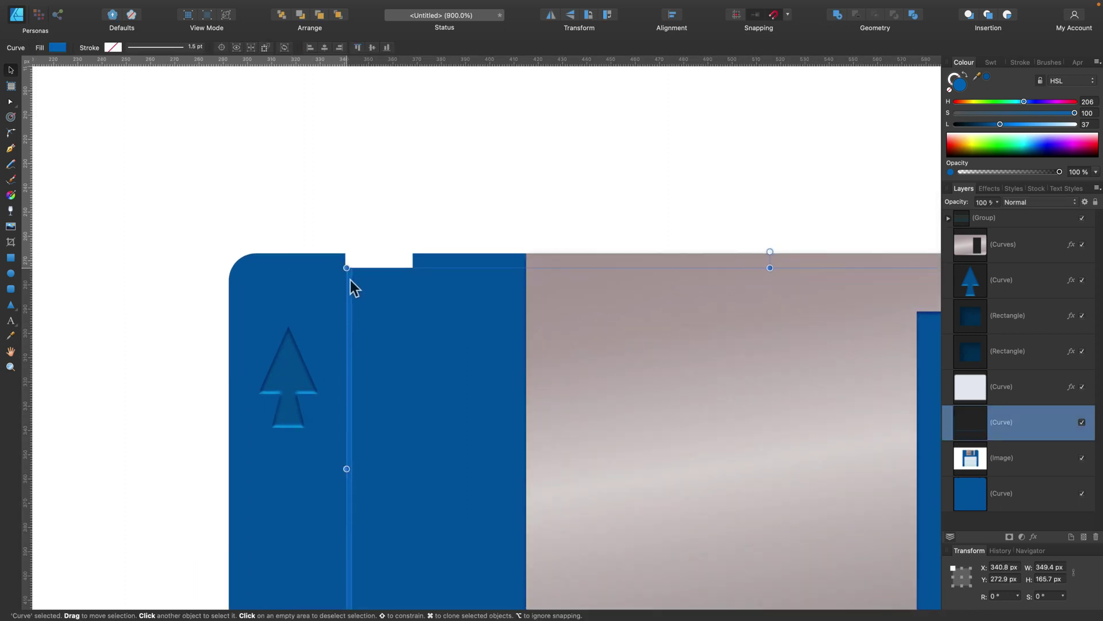
pyautogui.press('Right')
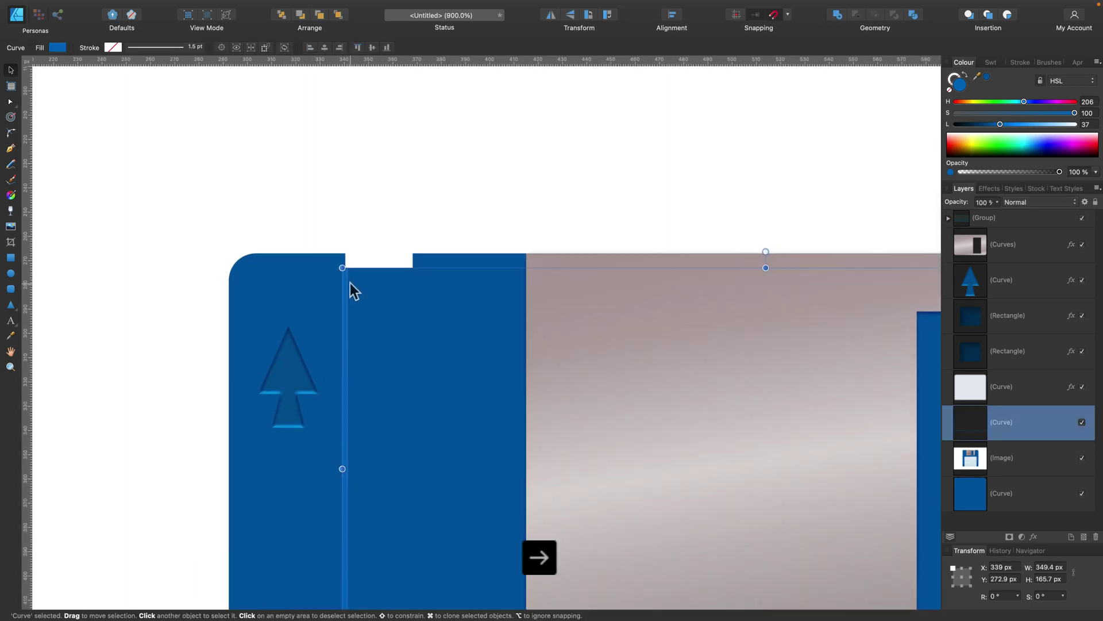
pyautogui.click(390, 196)
pyautogui.scroll(-10, 365, 336)
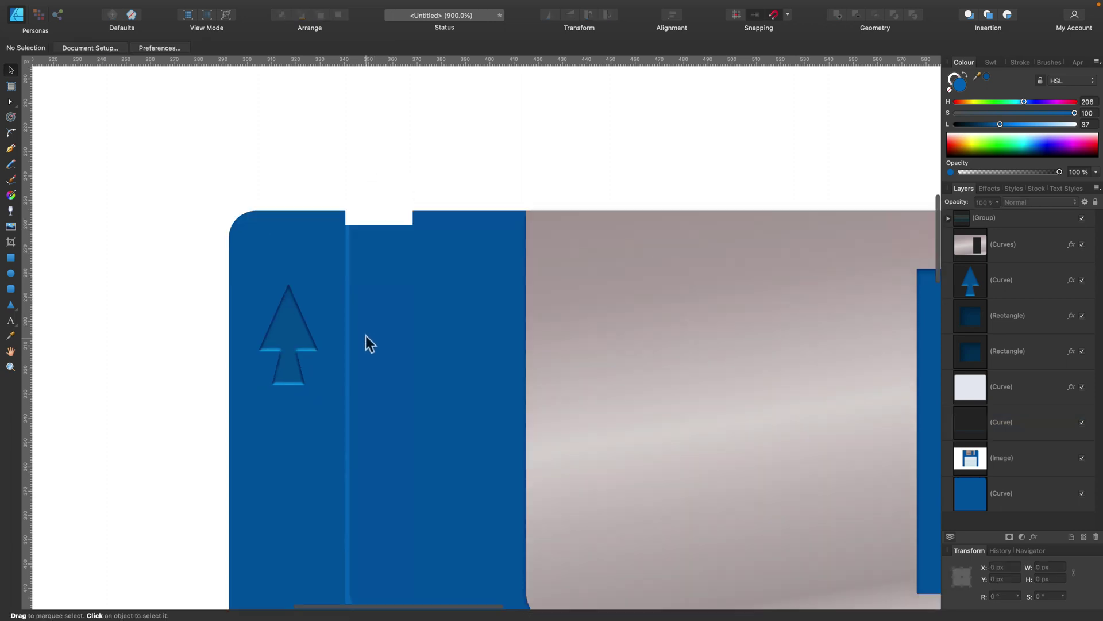
pyautogui.scroll(3, 410, 345)
pyautogui.hscroll(12, 410, 345)
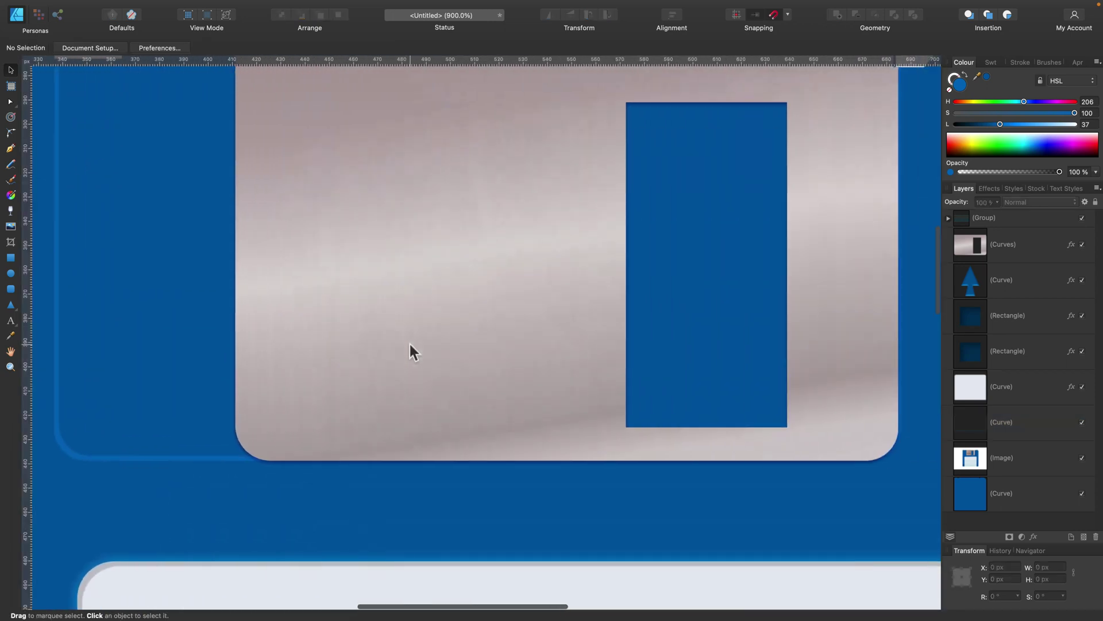
pyautogui.scroll(5, 409, 344)
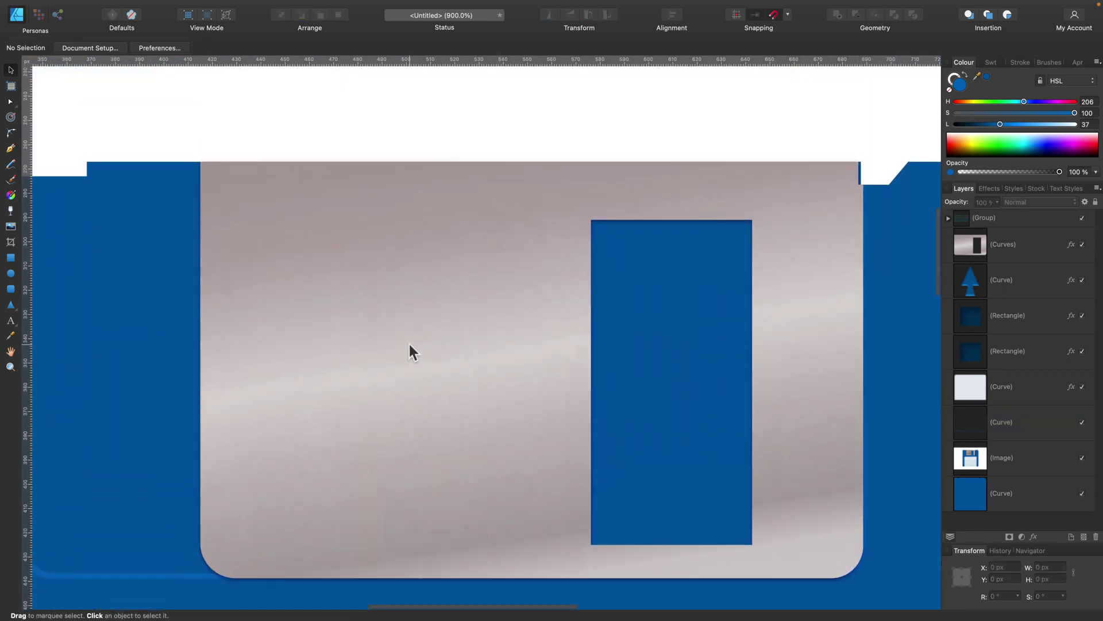
# Step: Fine-tune the metal shutter's position with small arrow-key nudges
pyautogui.click(738, 340)
pyautogui.press('Right')
pyautogui.press('Left')
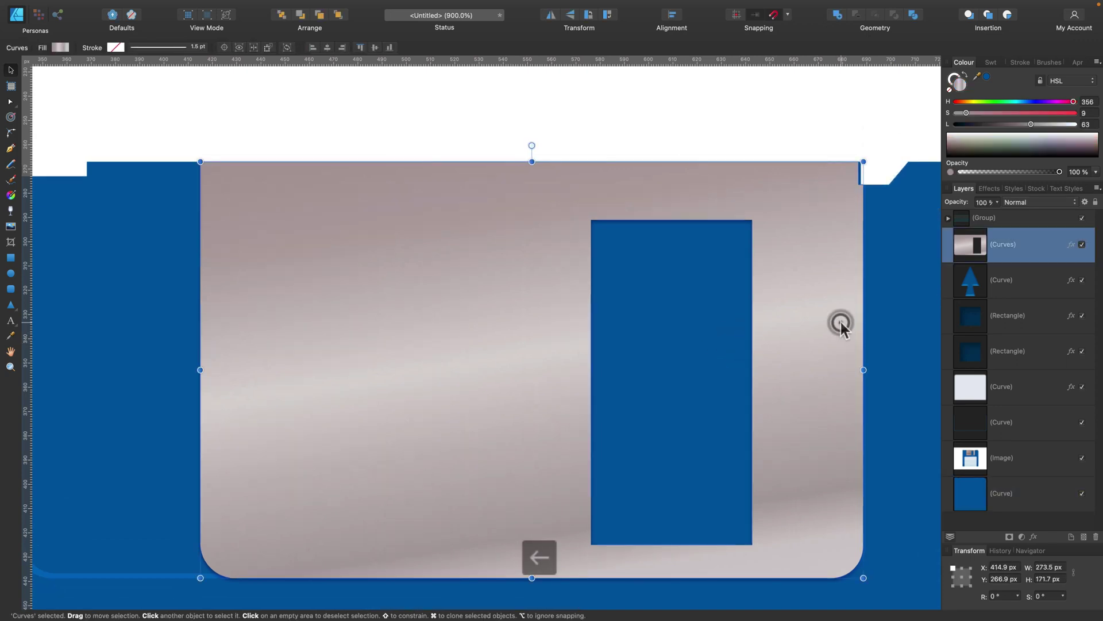
pyautogui.press('Right')
pyautogui.click(557, 101)
pyautogui.scroll(-5, 426, 349)
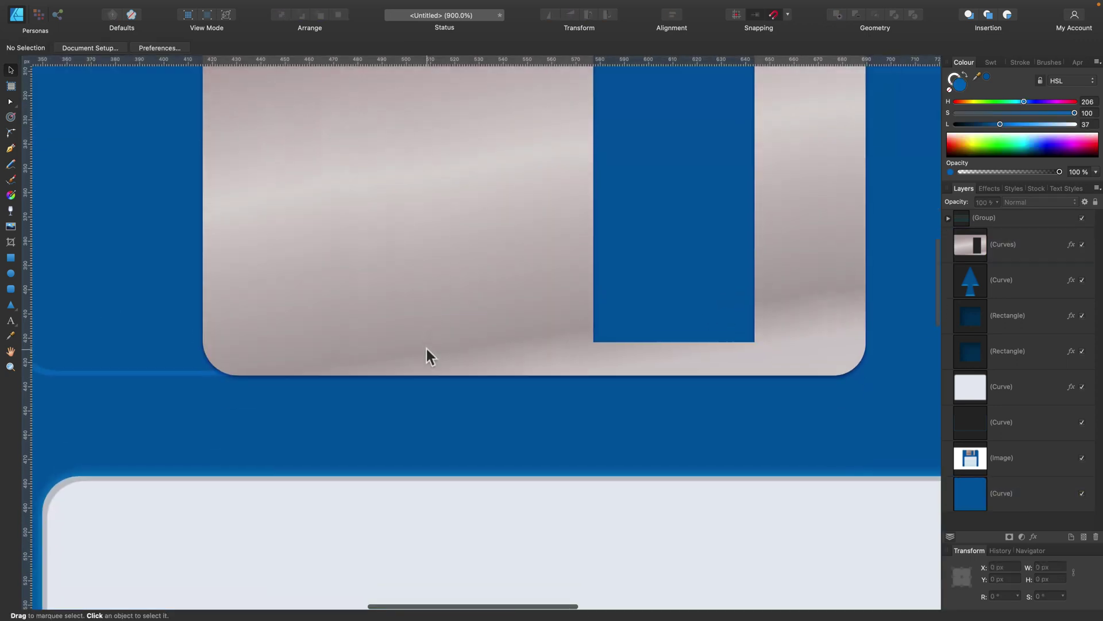
pyautogui.hscroll(-10, 272, 340)
pyautogui.scroll(6, 280, 340)
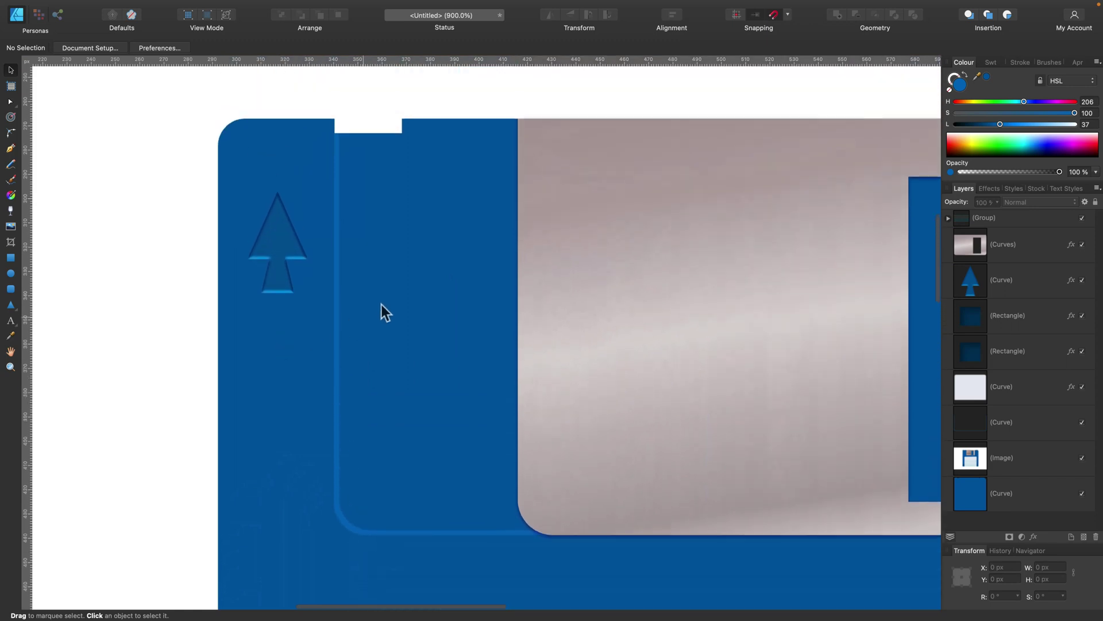
# Step: In the rim outline's Layer Effects, try and drop Bevel, then enable Gradient Overlay
pyautogui.click(336, 280)
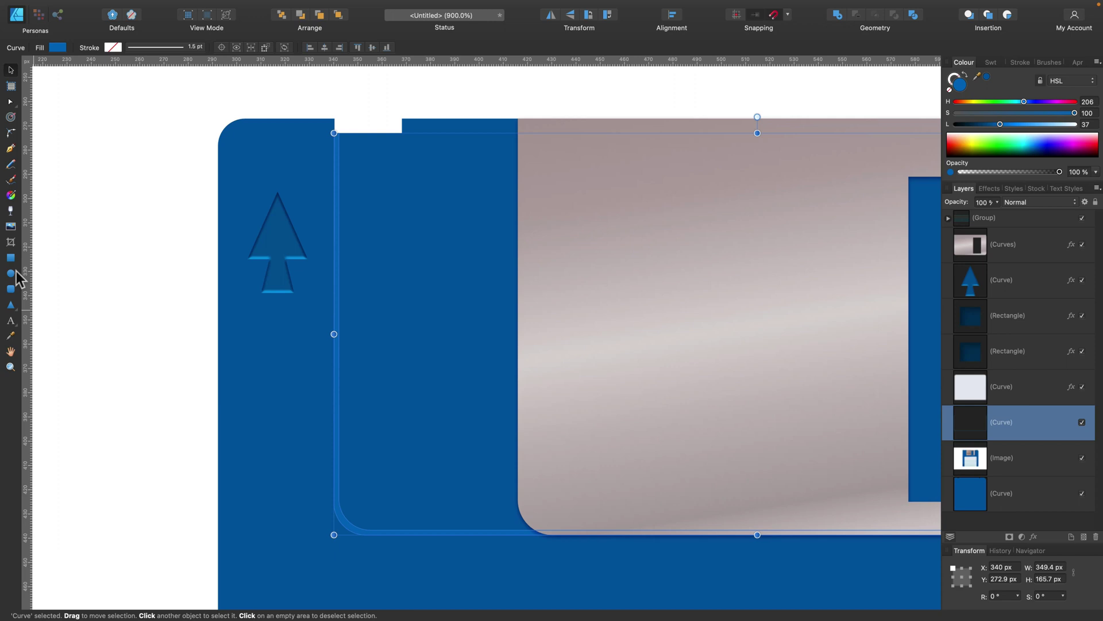
pyautogui.click(1034, 536)
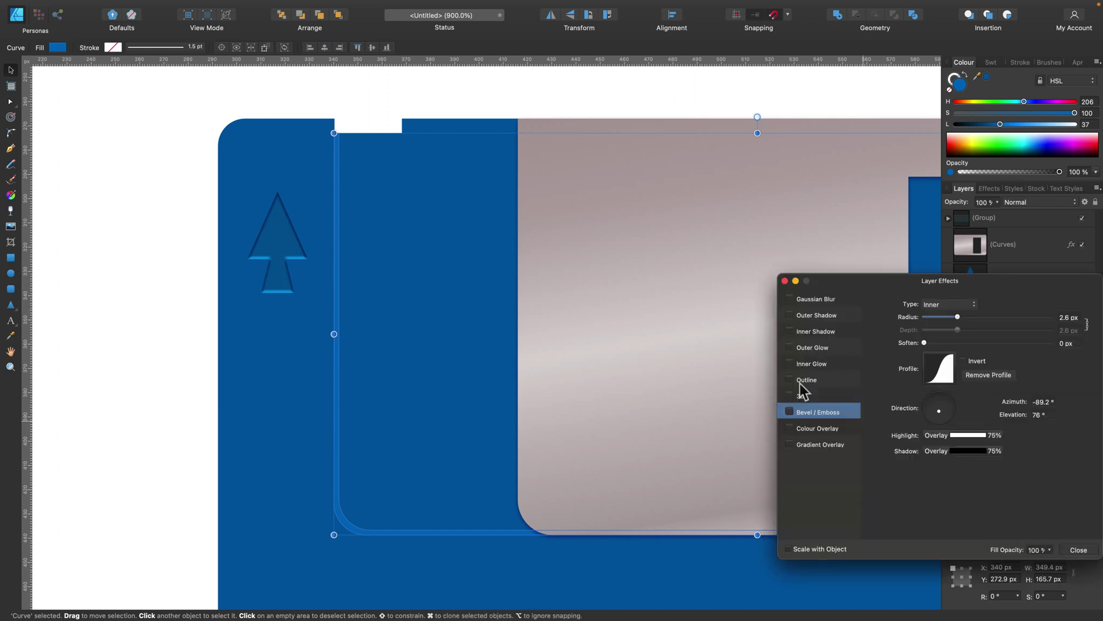
pyautogui.click(790, 412)
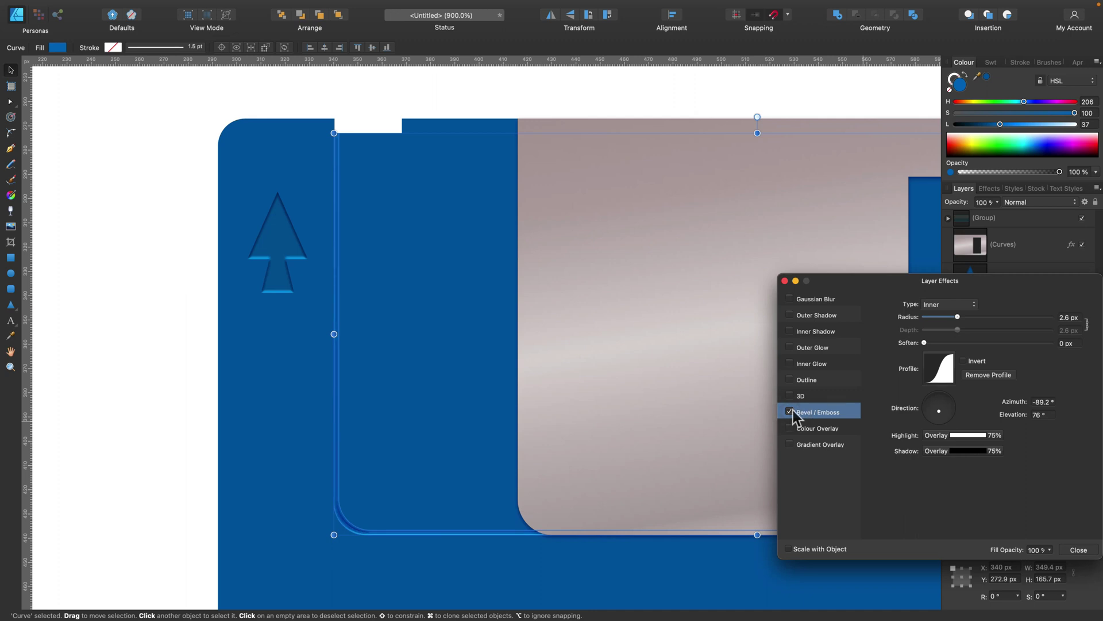
pyautogui.click(791, 411)
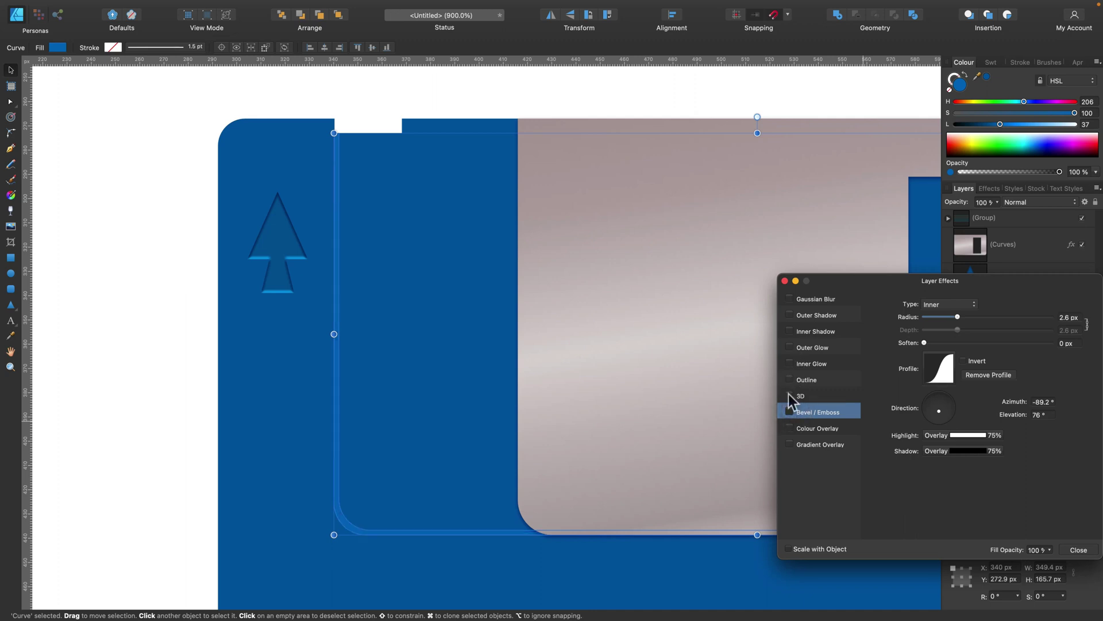
pyautogui.click(789, 443)
pyautogui.click(845, 445)
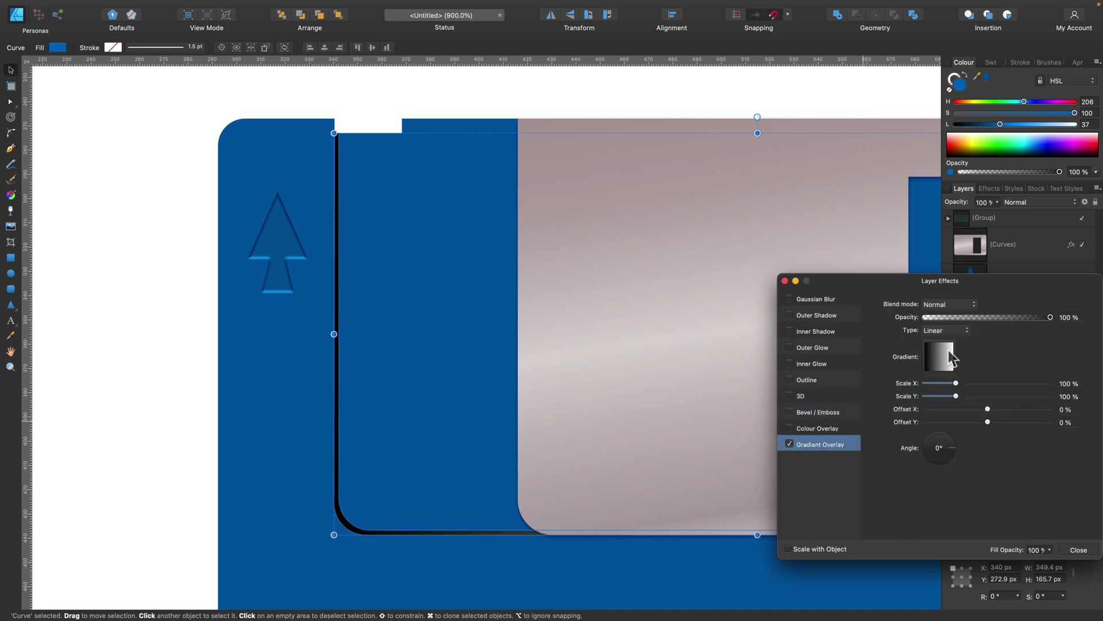
# Step: Set the gradient overlay to 282°, Overlay blend mode and 30% opacity, then apply
pyautogui.click(941, 356)
pyautogui.click(942, 358)
pyautogui.moveTo(948, 431)
pyautogui.mouseDown()
pyautogui.moveTo(922, 433)
pyautogui.moveTo(918, 447)
pyautogui.moveTo(932, 467)
pyautogui.moveTo(967, 460)
pyautogui.moveTo(945, 476)
pyautogui.mouseUp()
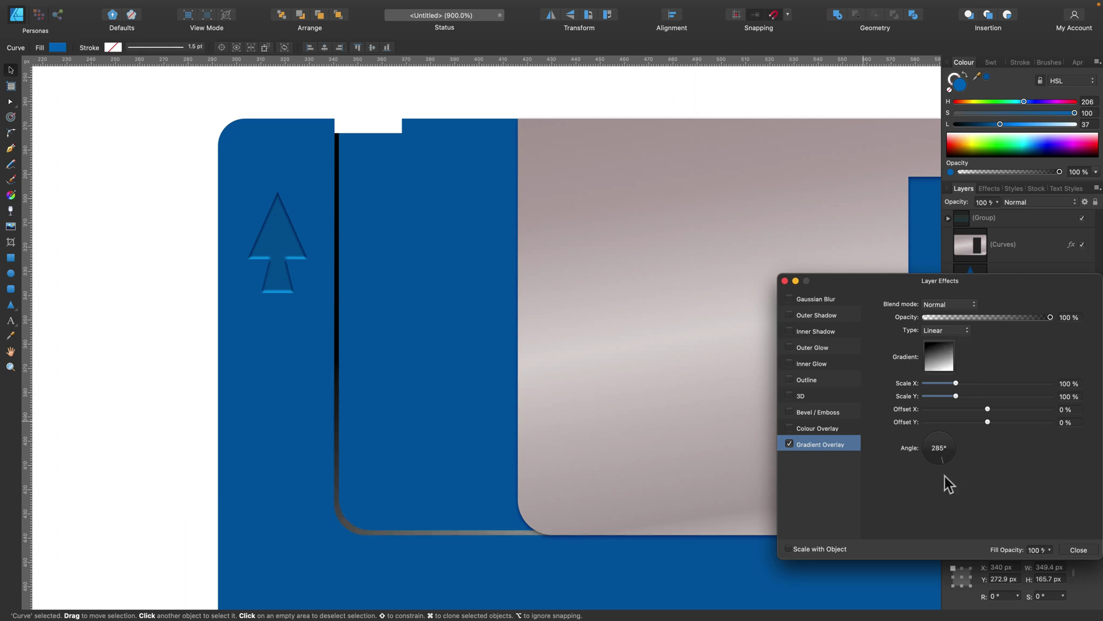
pyautogui.click(959, 302)
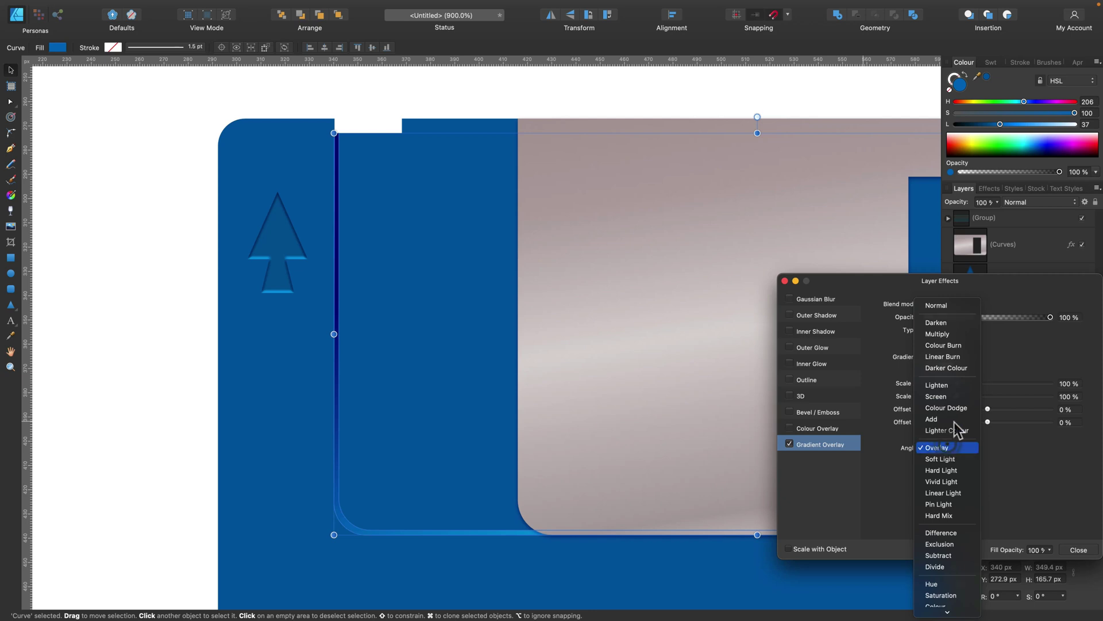
pyautogui.click(947, 447)
pyautogui.moveTo(981, 316); pyautogui.dragTo(955, 316)
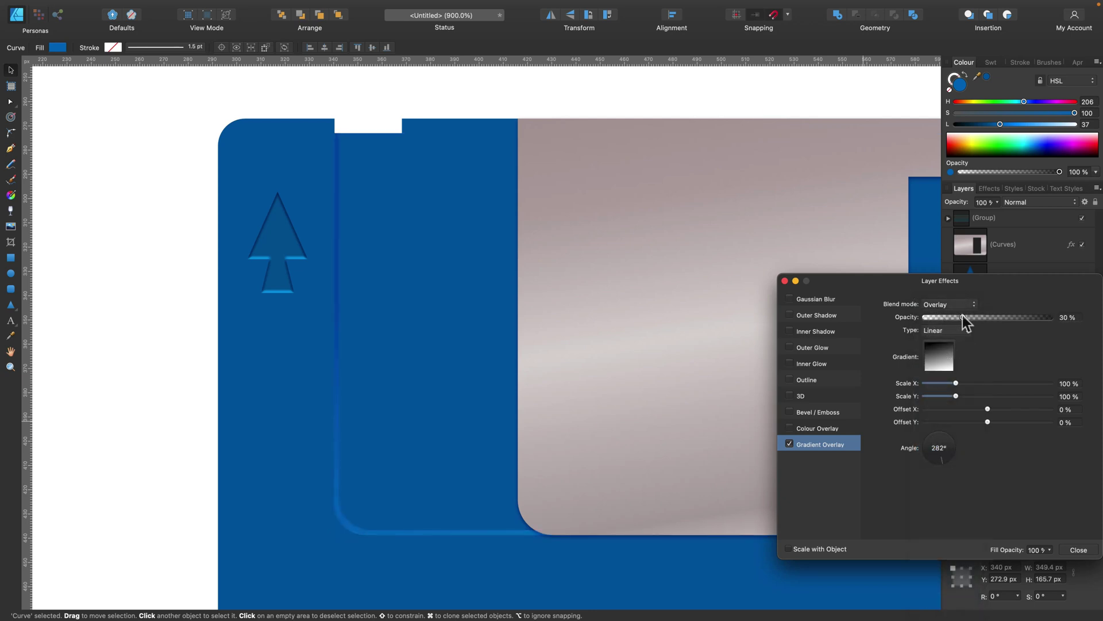
pyautogui.click(1079, 550)
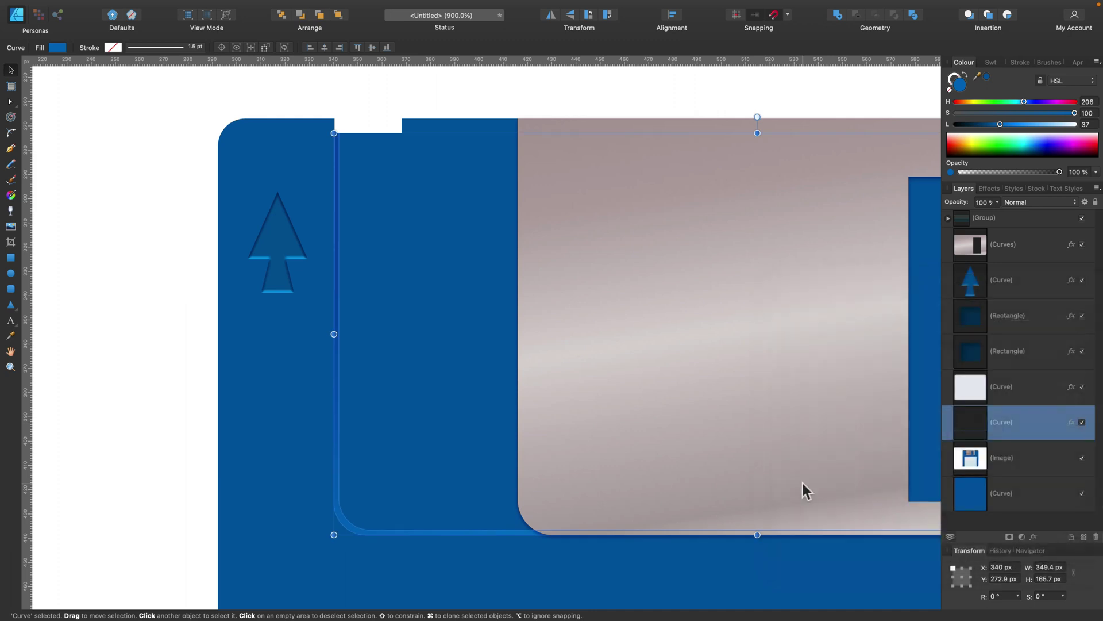
# Step: Drag the floppy photo beside the vector disk to X -547 px and send it to the back
pyautogui.press('super+minus')
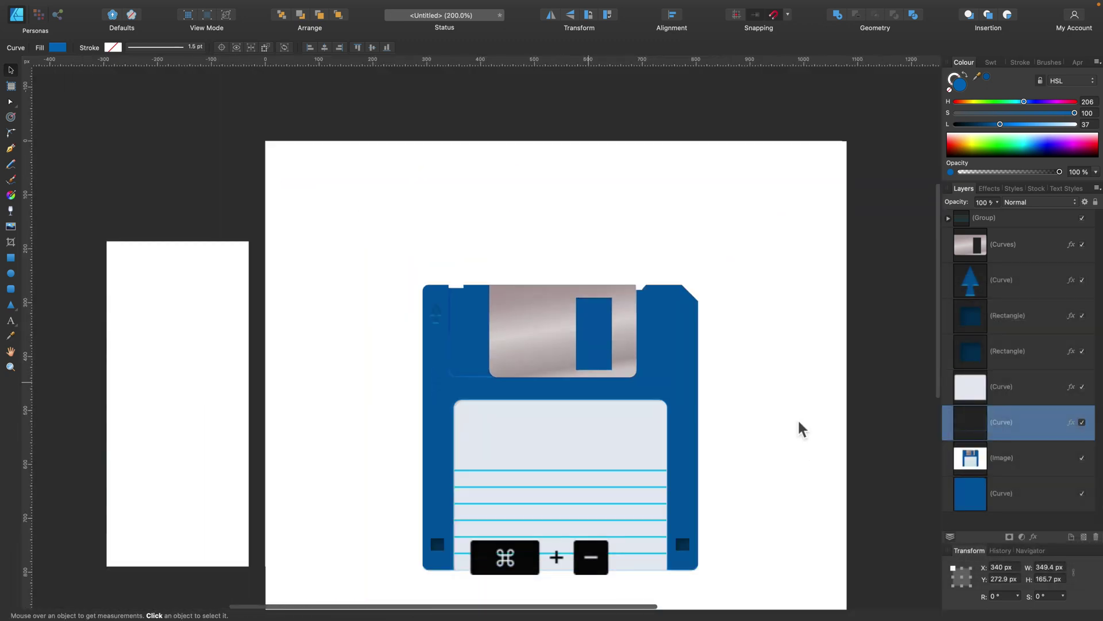
pyautogui.click(799, 426)
pyautogui.scroll(-3, 753, 425)
pyautogui.hscroll(-5, 753, 424)
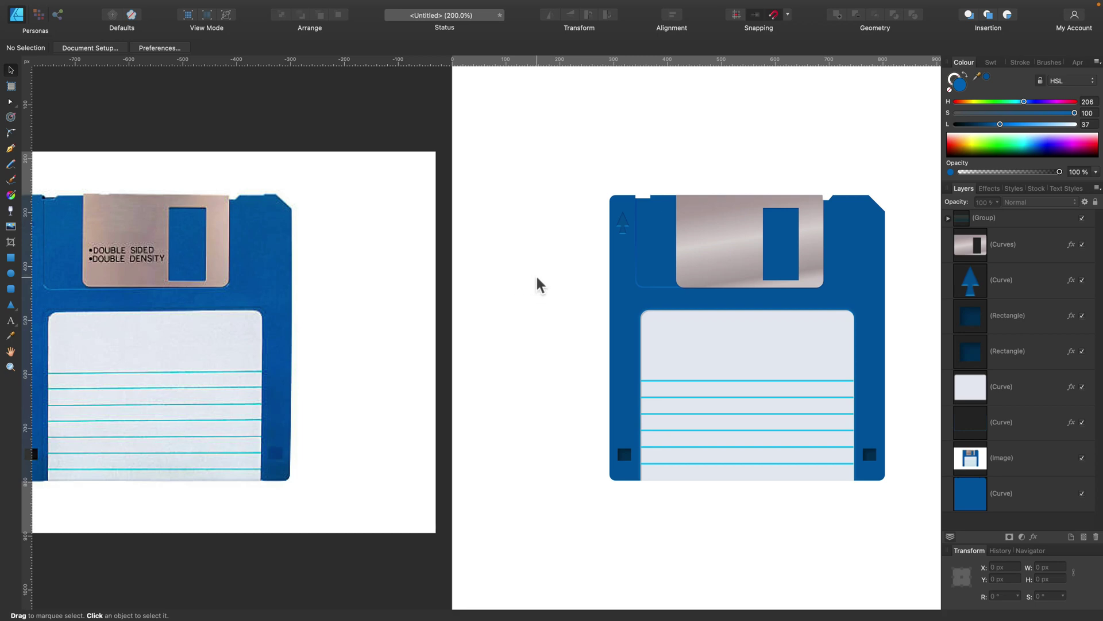
pyautogui.hscroll(2, 536, 274)
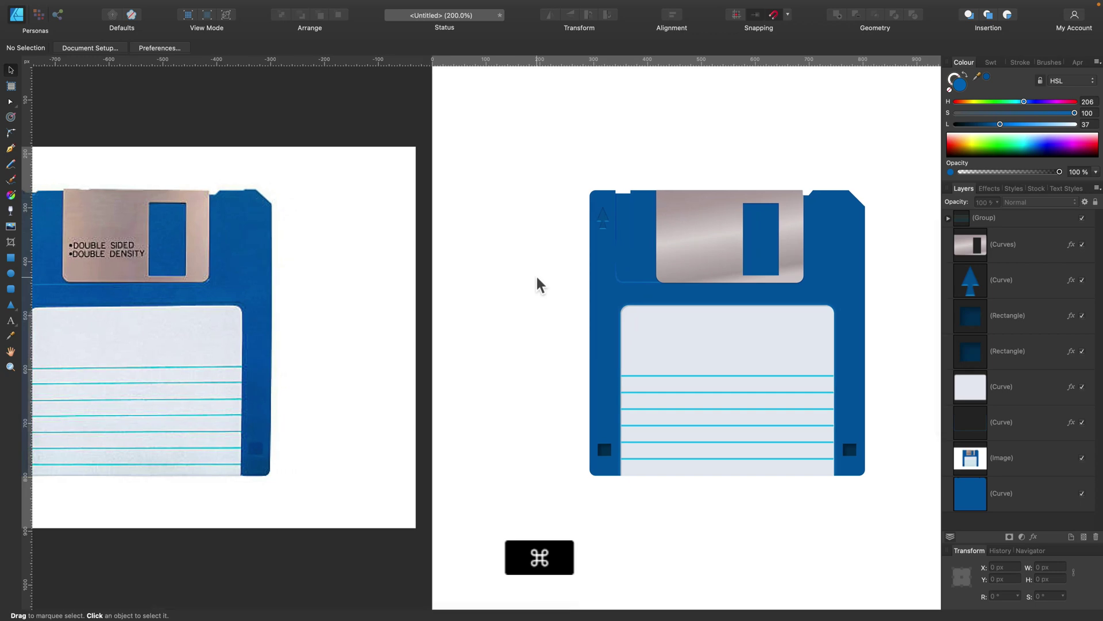
pyautogui.press('super+minus')
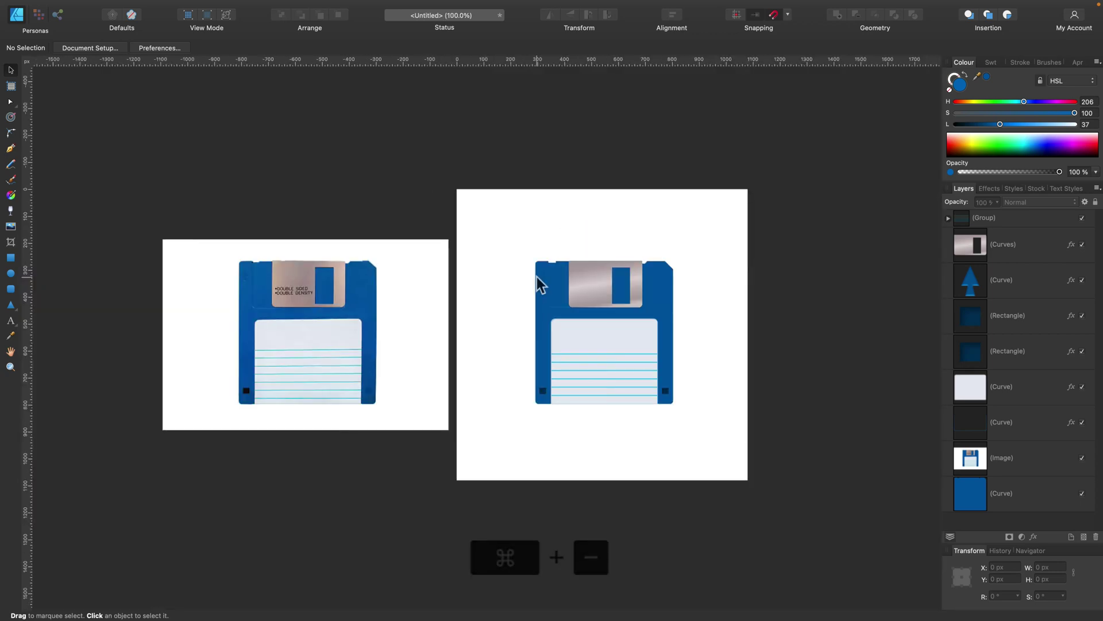
pyautogui.click(337, 284)
pyautogui.moveTo(331, 343); pyautogui.dragTo(458, 332)
pyautogui.press('super+shift+bracketleft')
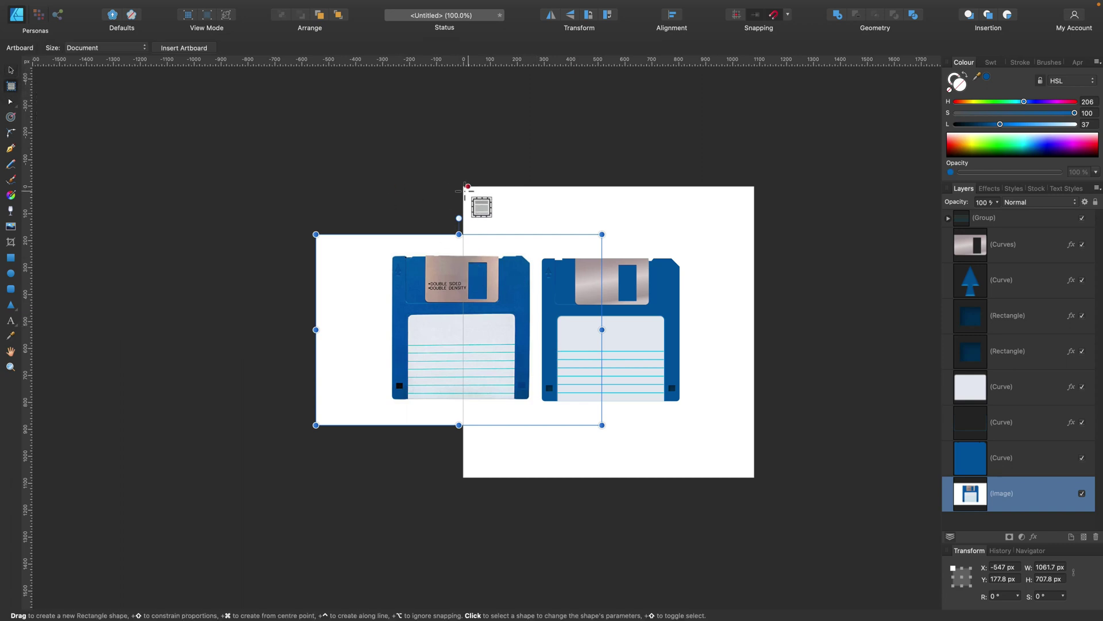
# Step: Insert an artboard and trim its edges to 1145.8 × 647.4 px around both disks
pyautogui.click(11, 86)
pyautogui.click(201, 48)
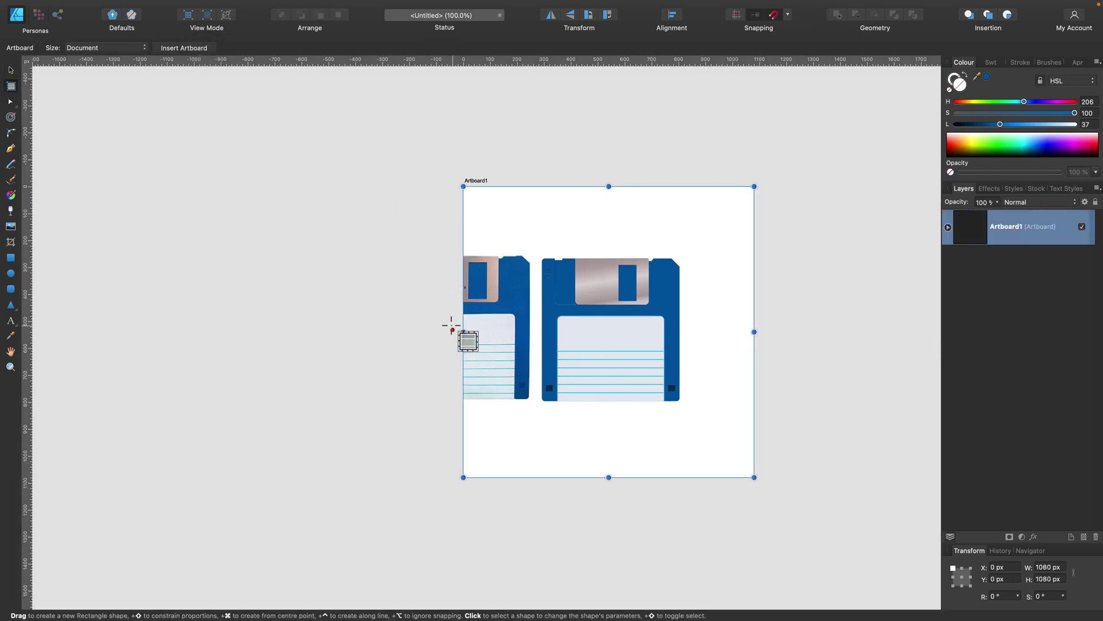
pyautogui.moveTo(460, 331); pyautogui.dragTo(377, 331)
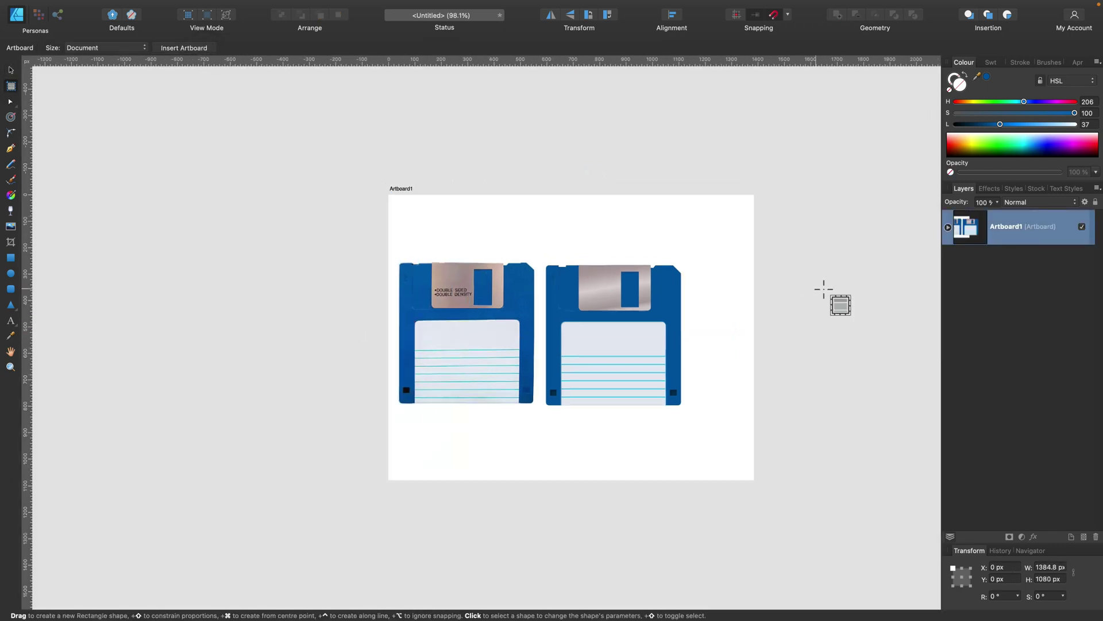
pyautogui.moveTo(754, 335); pyautogui.dragTo(700, 335)
pyautogui.moveTo(540, 195); pyautogui.dragTo(537, 306)
pyautogui.moveTo(546, 482); pyautogui.dragTo(545, 422)
# Step: Fit the artboard to the window and zoom in to compare the two disks
pyautogui.click(10, 71)
pyautogui.click(243, 132)
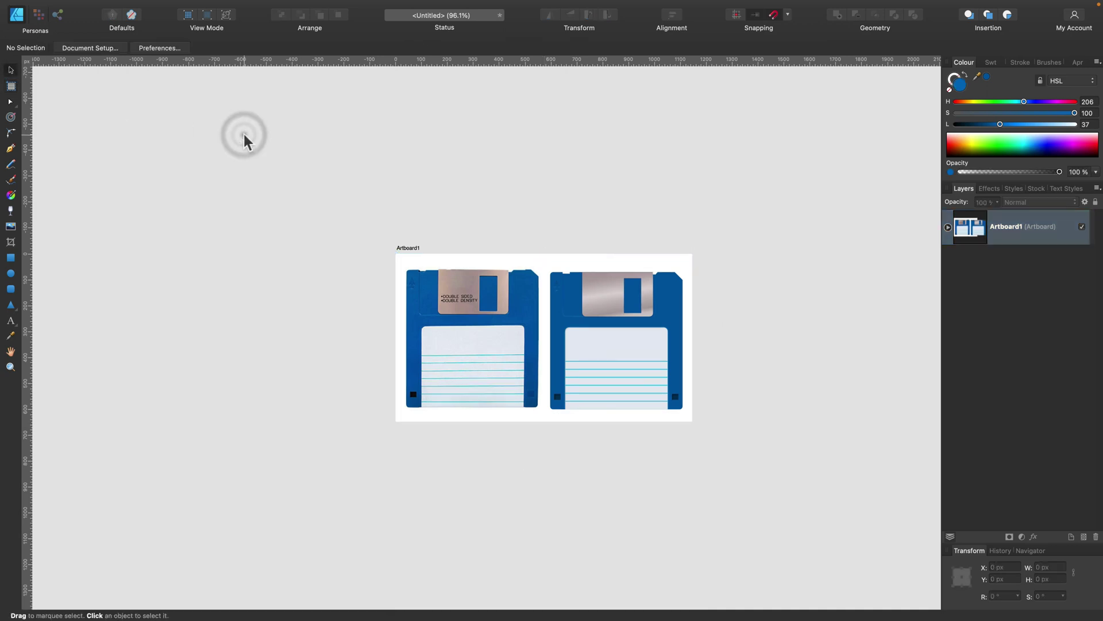
pyautogui.press('super+0')
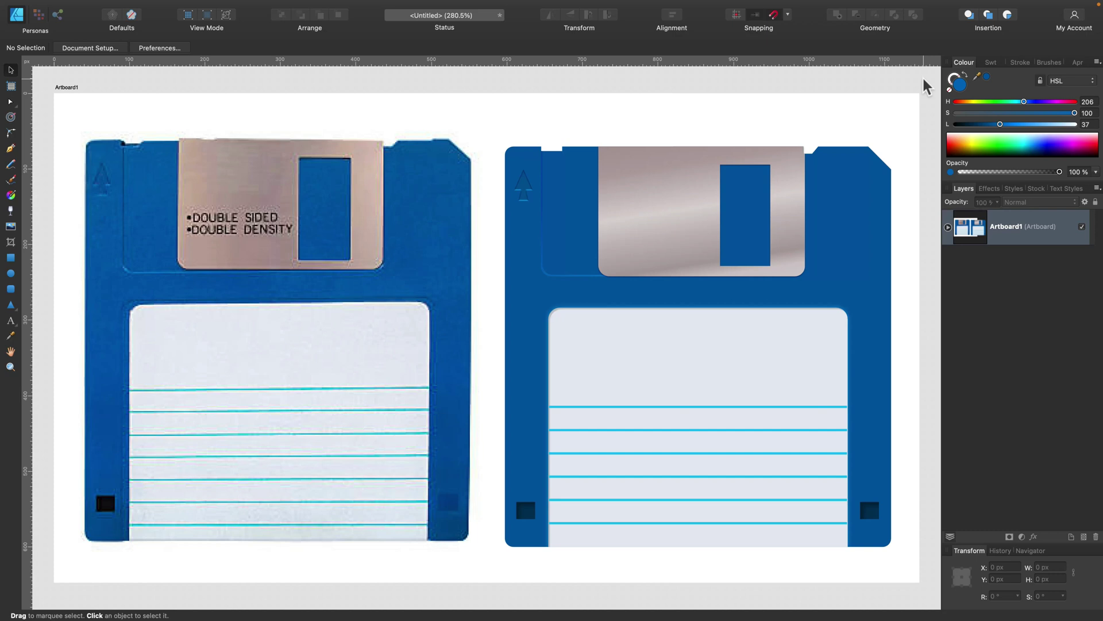
pyautogui.press('super+equal')
pyautogui.press('super+equal')
pyautogui.press('super+equal')
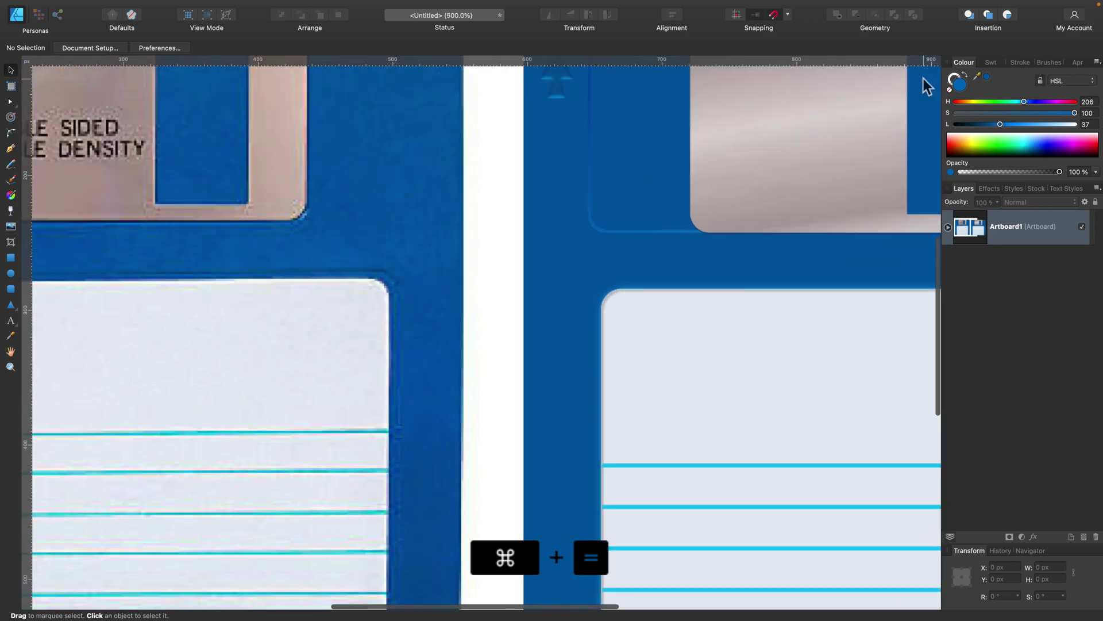